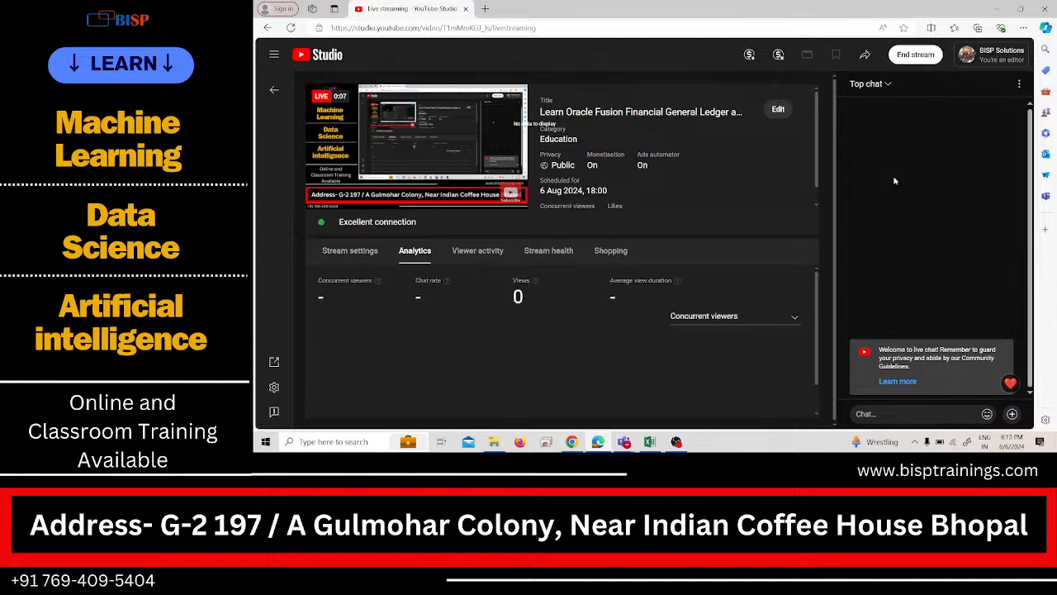
# Switch to the Oracle Fusion window and open Manage Suppliers in the Procurement Suppliers work area.
pyautogui.click(1001, 8)
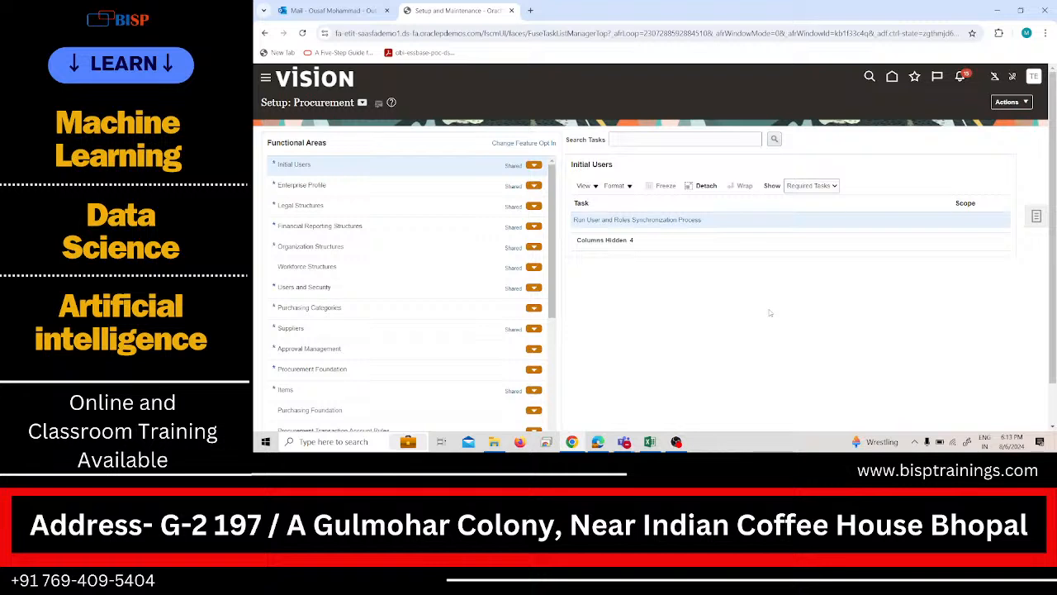
pyautogui.click(1036, 217)
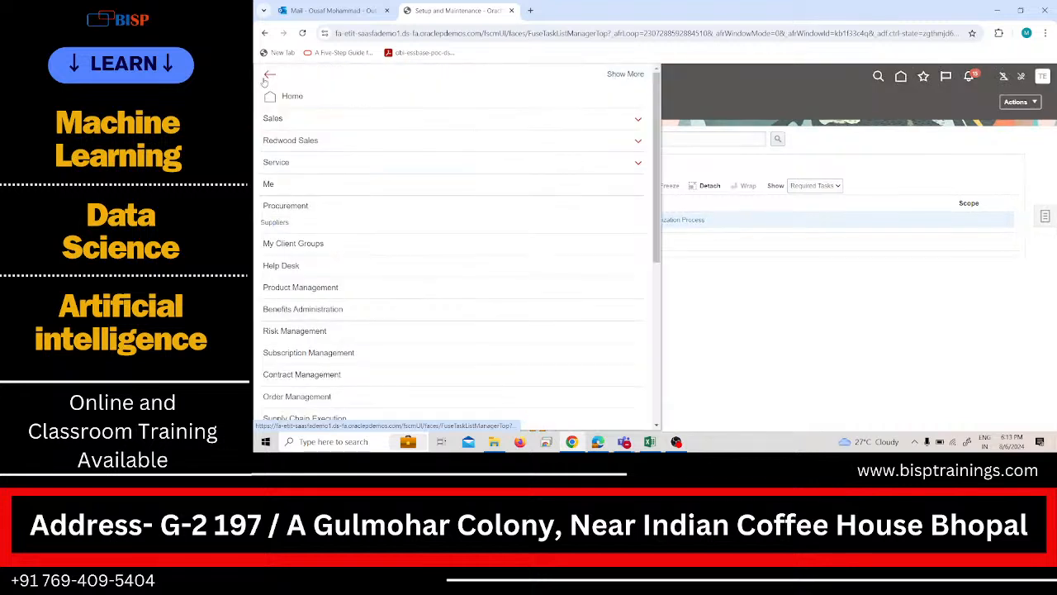
pyautogui.click(264, 80)
pyautogui.click(310, 224)
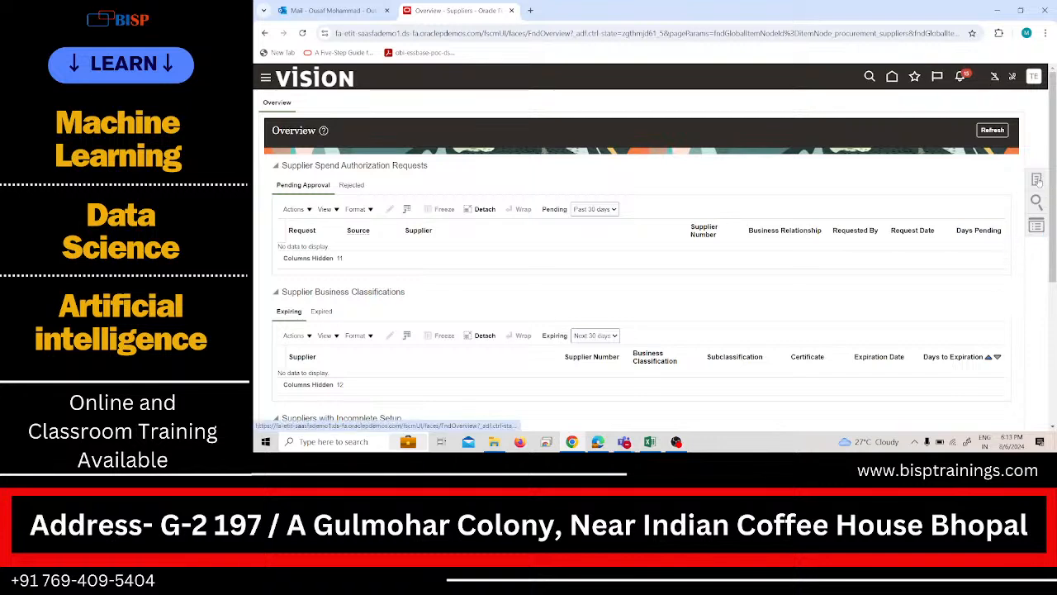
pyautogui.click(1036, 179)
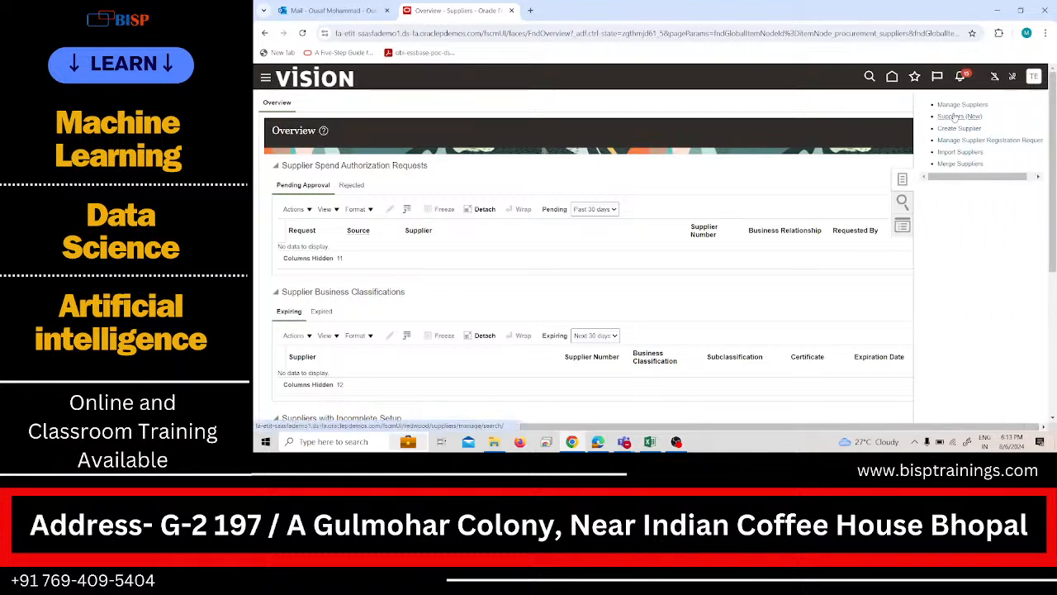
pyautogui.click(959, 105)
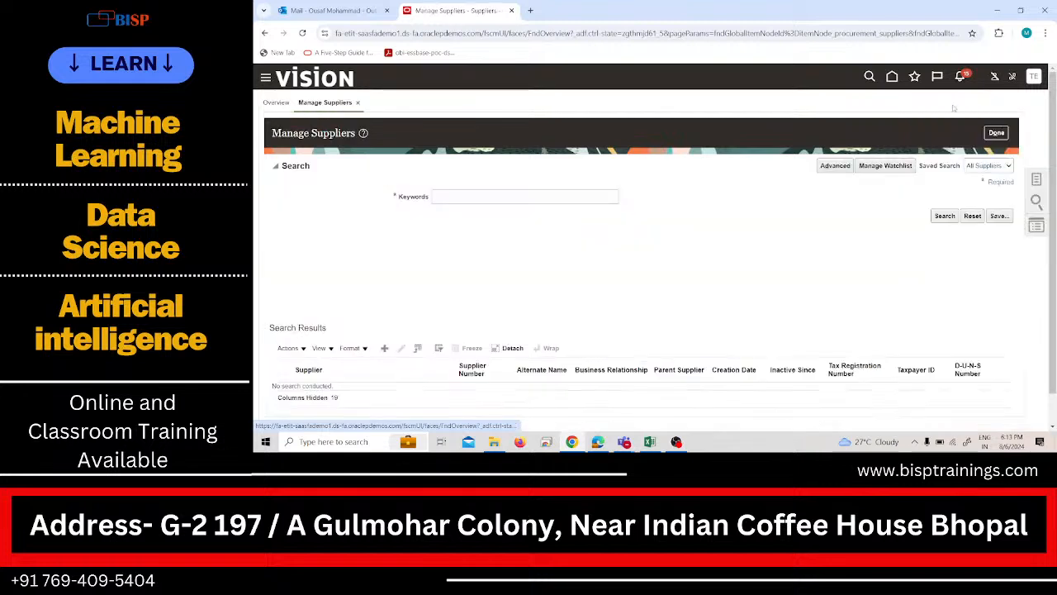
# Search the suppliers for the keyword "test" and open Test-1 Supplier for editing.
pyautogui.click(538, 195)
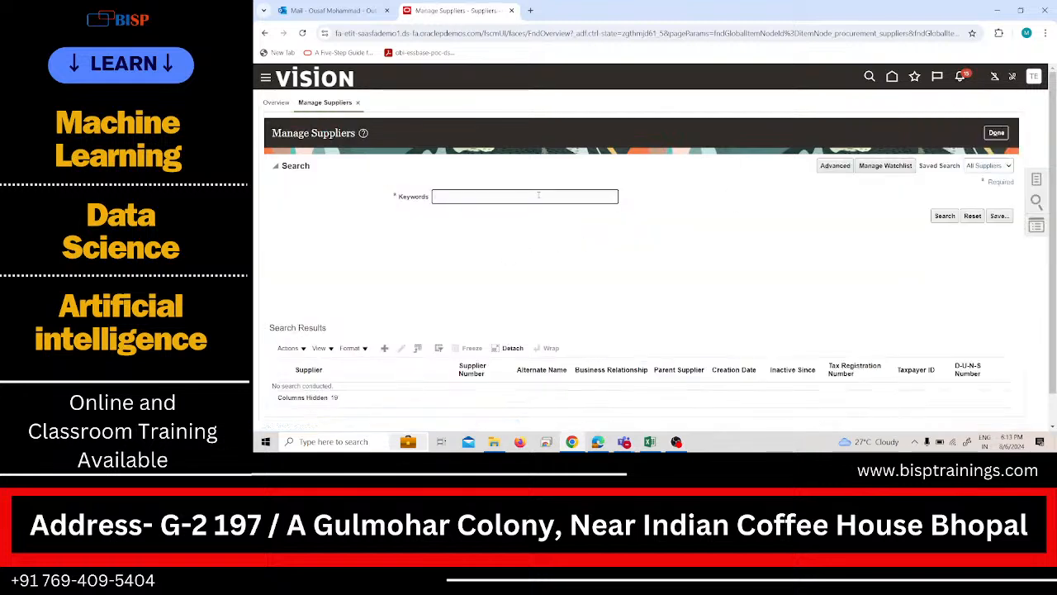
pyautogui.press('Return')
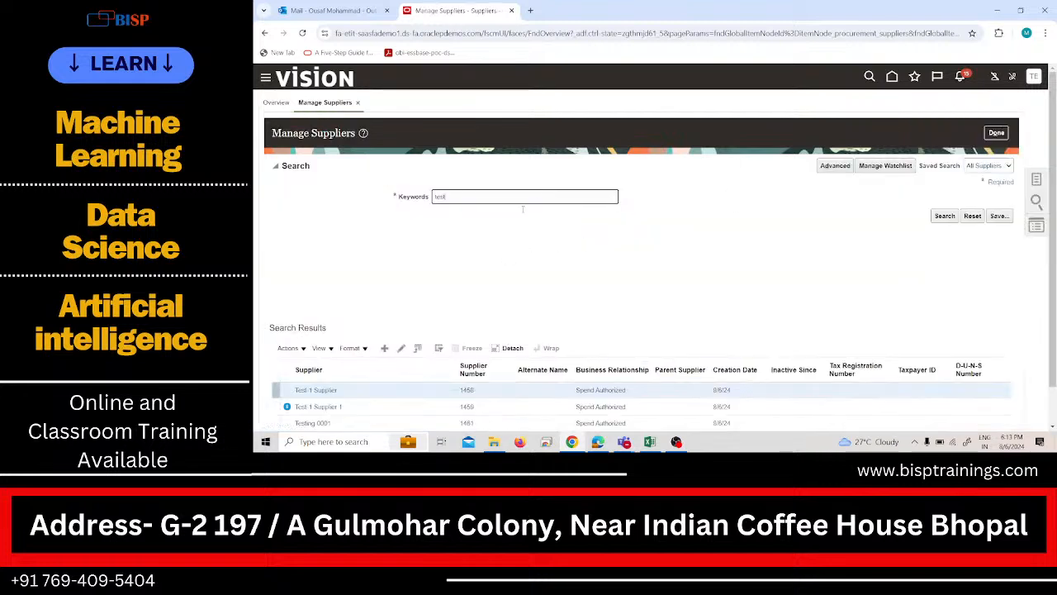
pyautogui.click(402, 351)
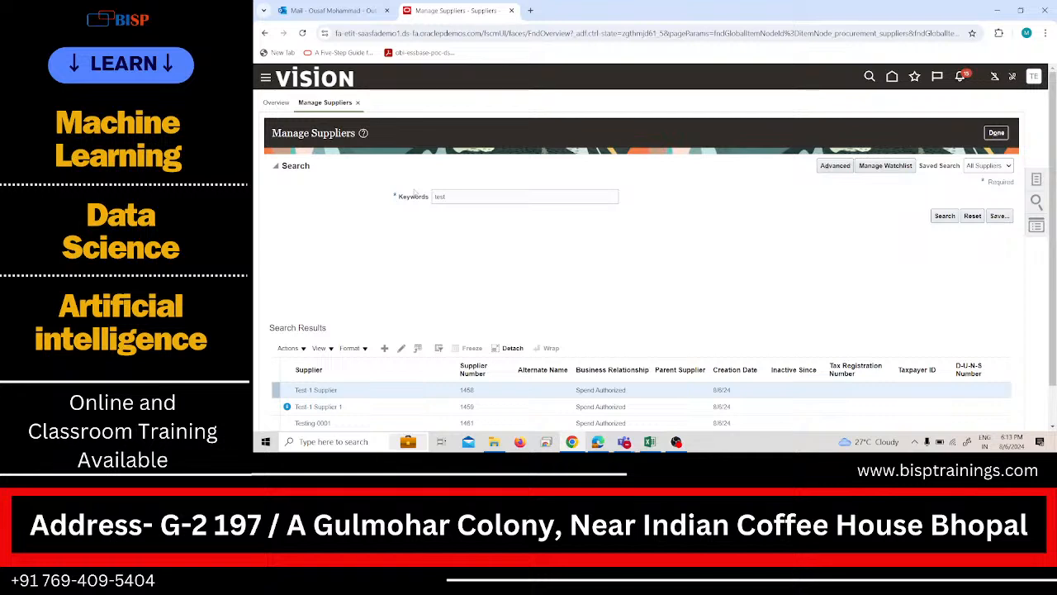
# Examine the Sites, Addresses and Profile sections of Test-1 Supplier, and close the record without changes.
pyautogui.click(345, 173)
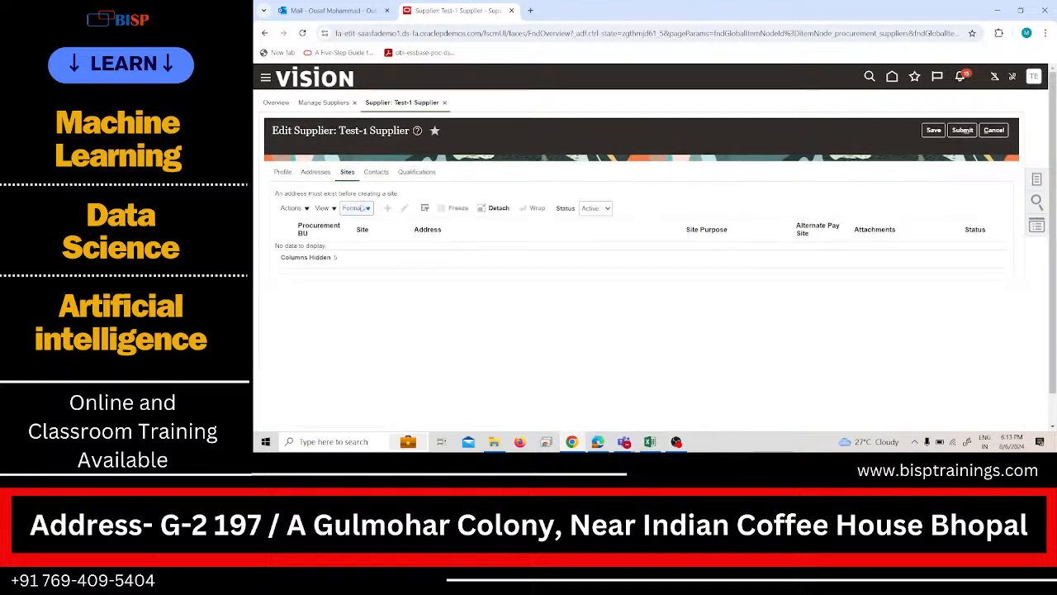
pyautogui.click(316, 172)
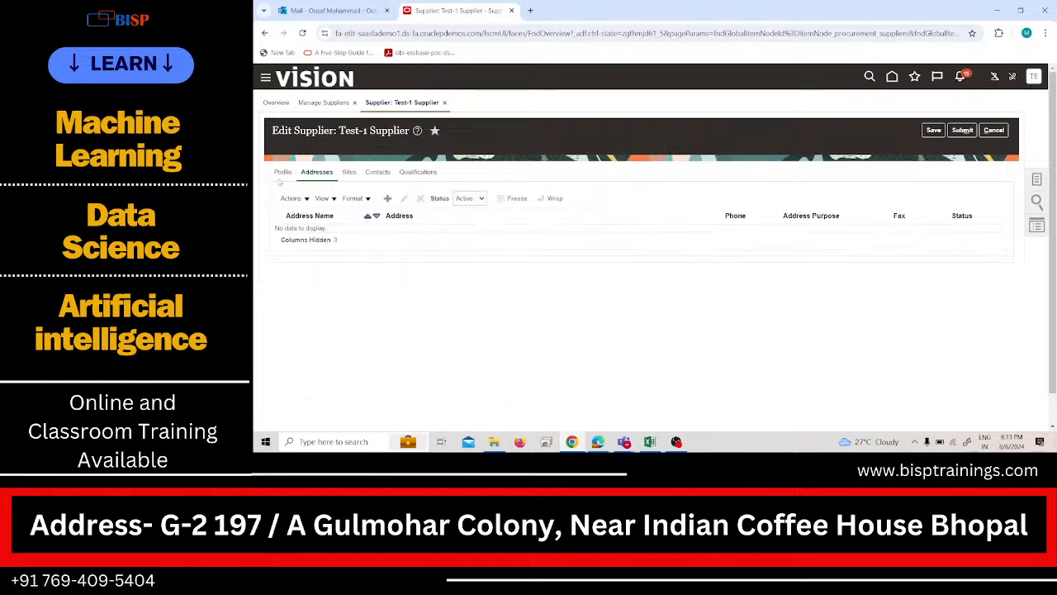
pyautogui.click(282, 173)
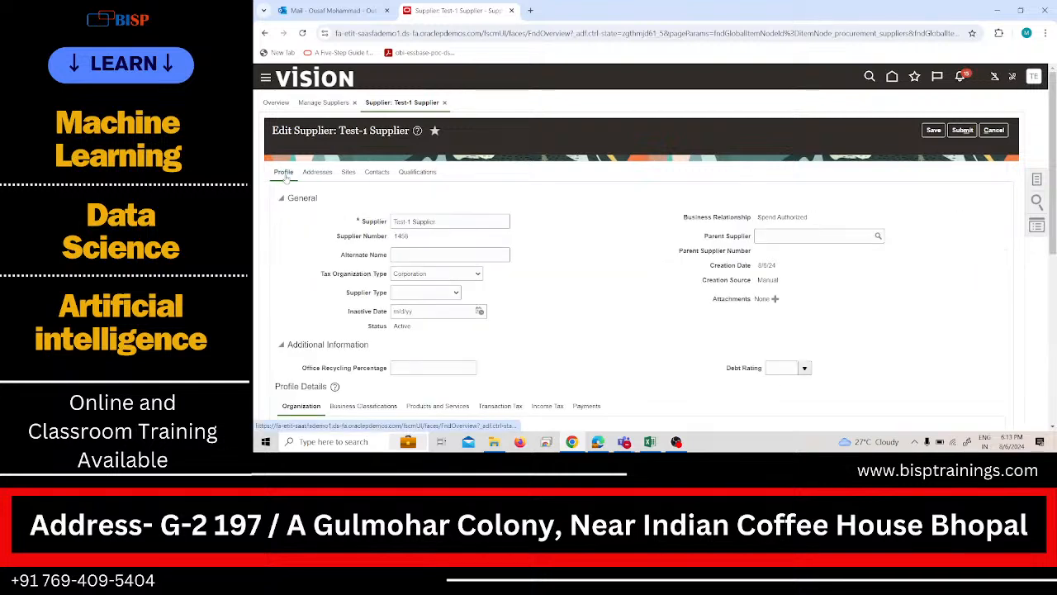
pyautogui.click(963, 130)
pyautogui.click(996, 129)
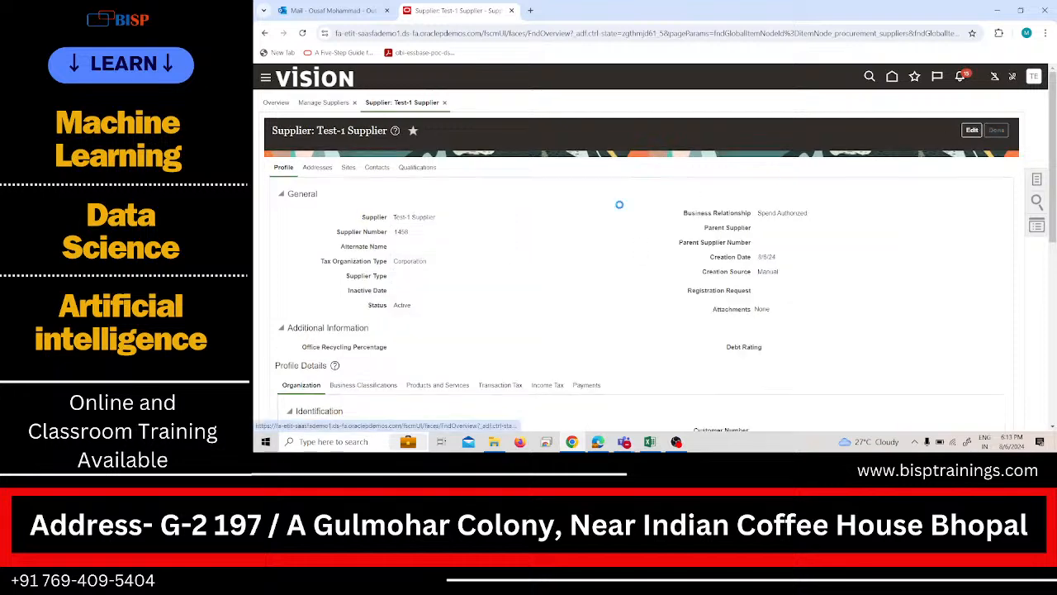
# Open Test-1 Supplier 1 for editing, check its Sites section, and cancel the edit.
pyautogui.scroll(-1, 449, 273)
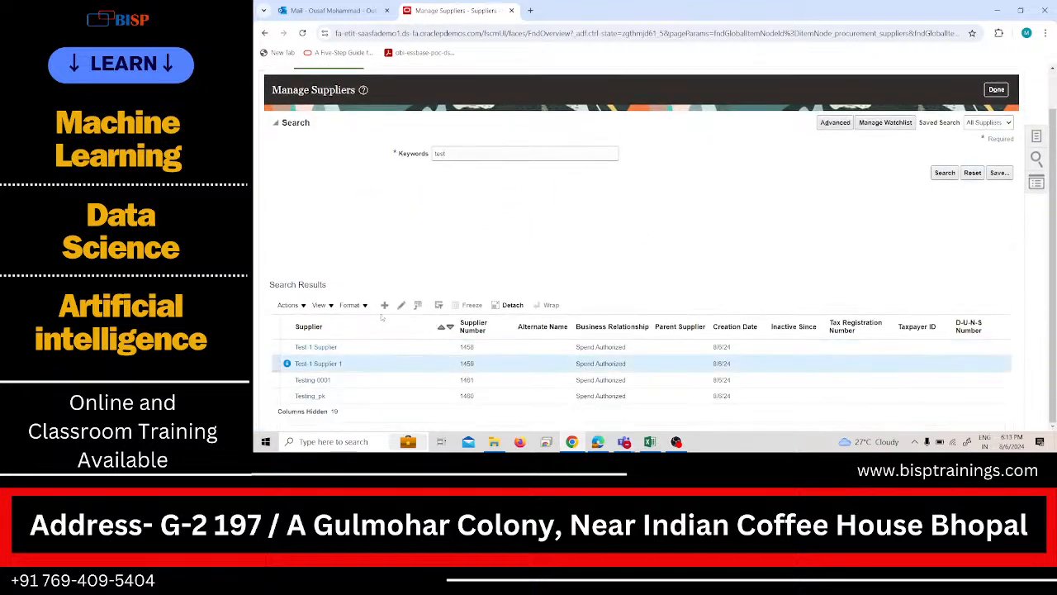
pyautogui.click(405, 305)
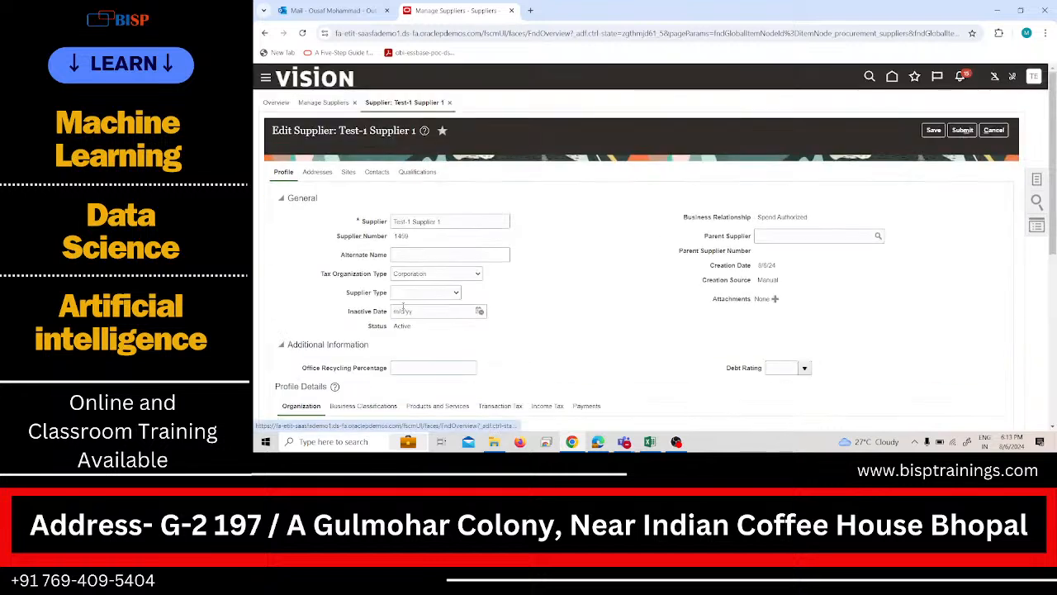
pyautogui.click(349, 172)
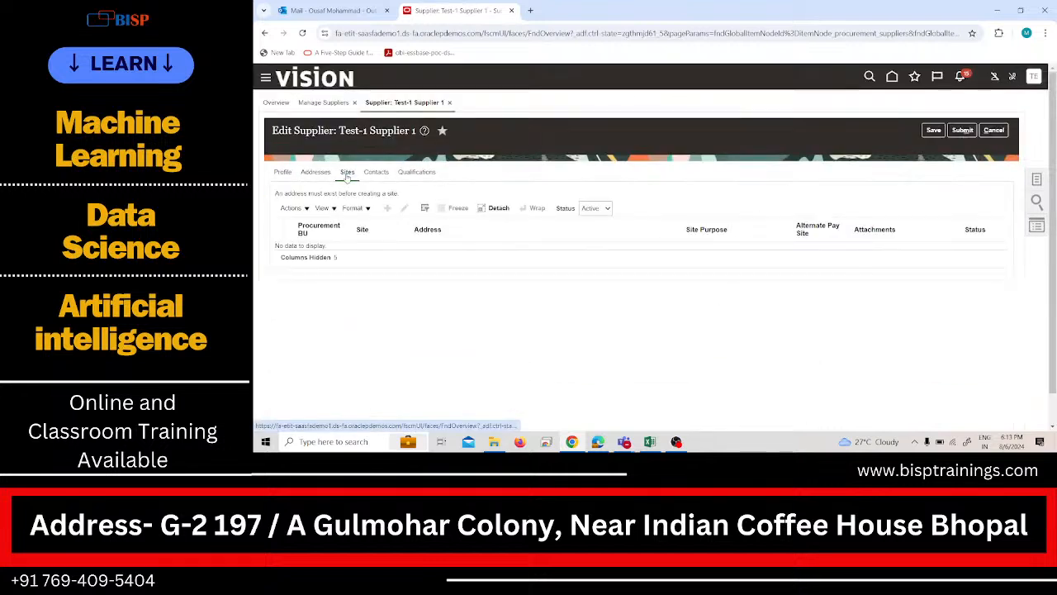
pyautogui.click(991, 132)
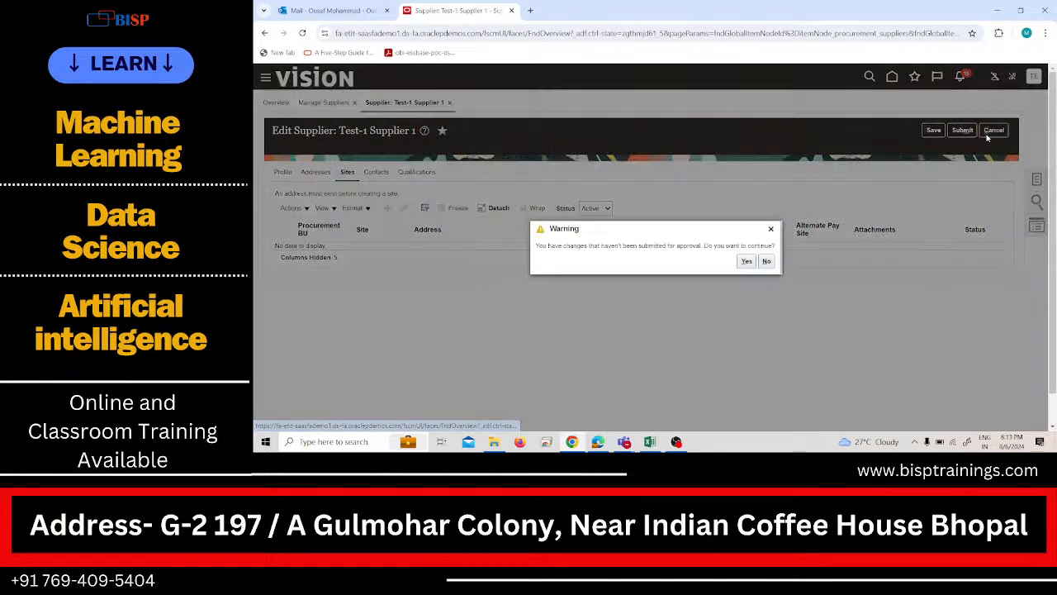
pyautogui.click(746, 261)
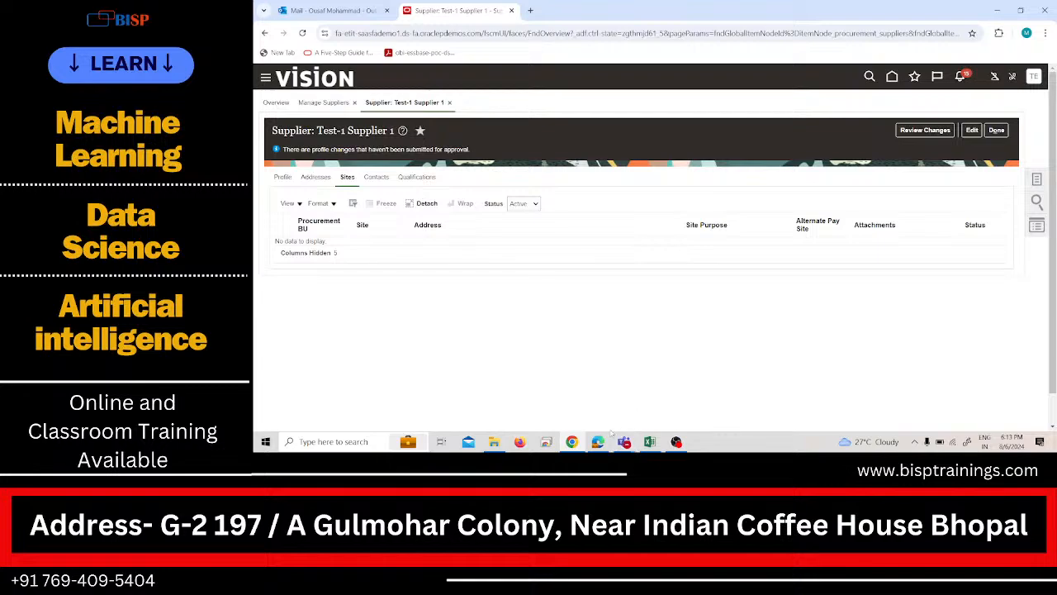
pyautogui.click(610, 434)
pyautogui.click(610, 434)
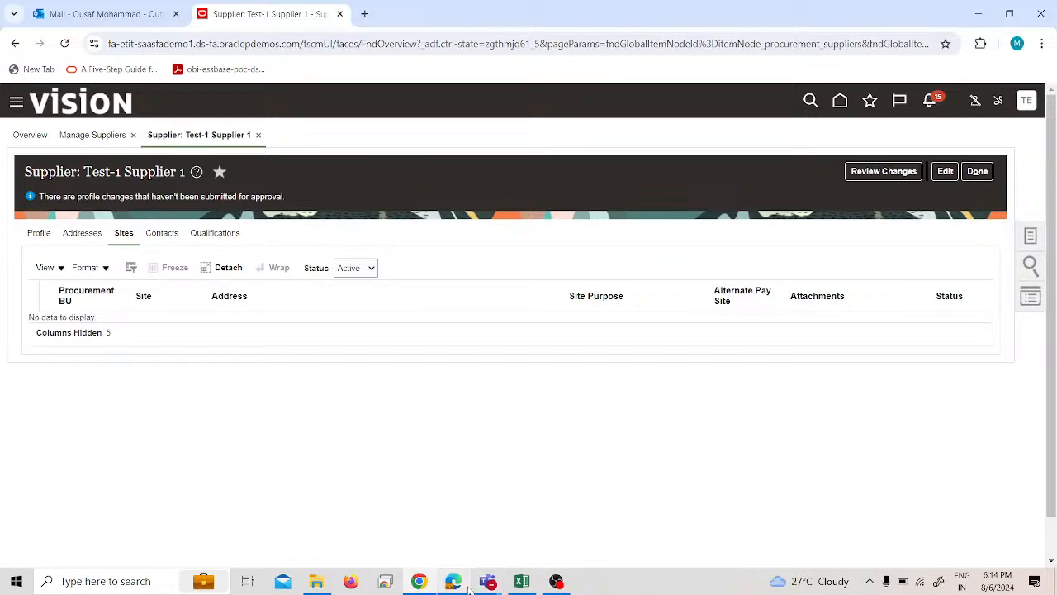
pyautogui.click(466, 585)
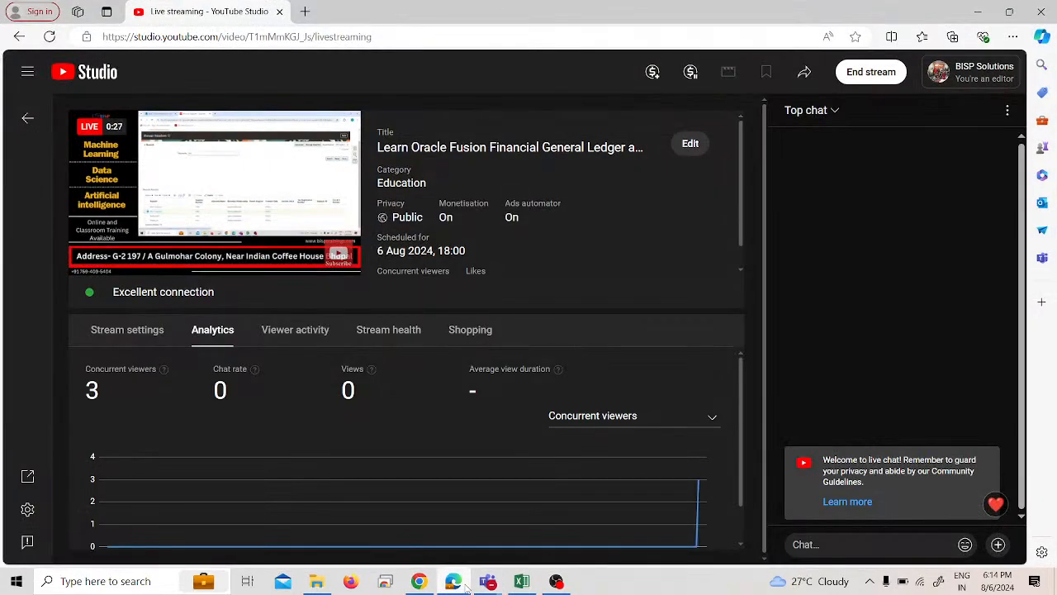
pyautogui.click(466, 584)
pyautogui.click(557, 581)
pyautogui.click(556, 581)
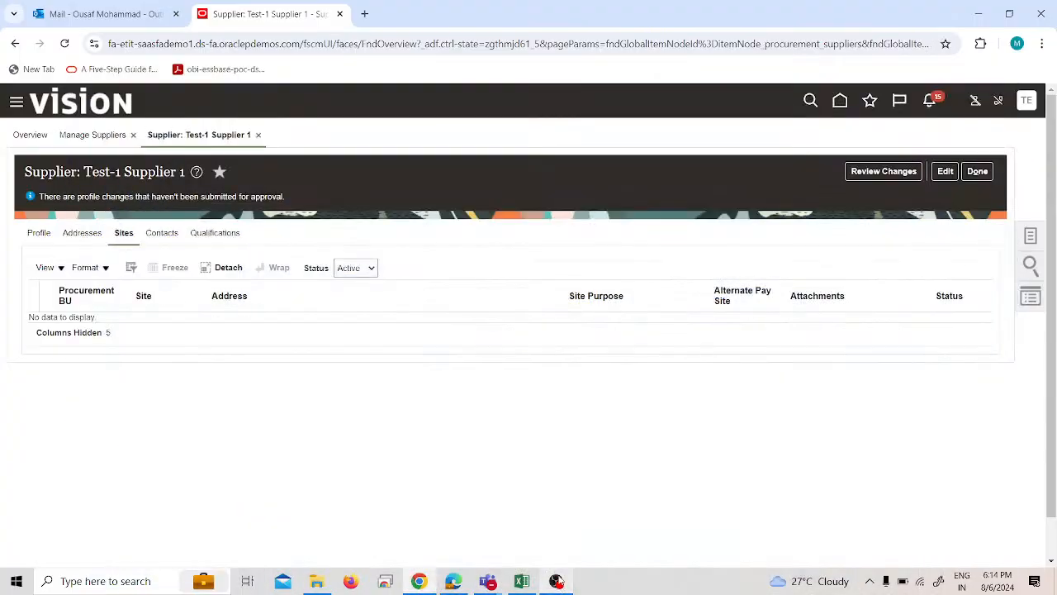
# Open the Security Console from the Tools group of the application navigator.
pyautogui.click(16, 103)
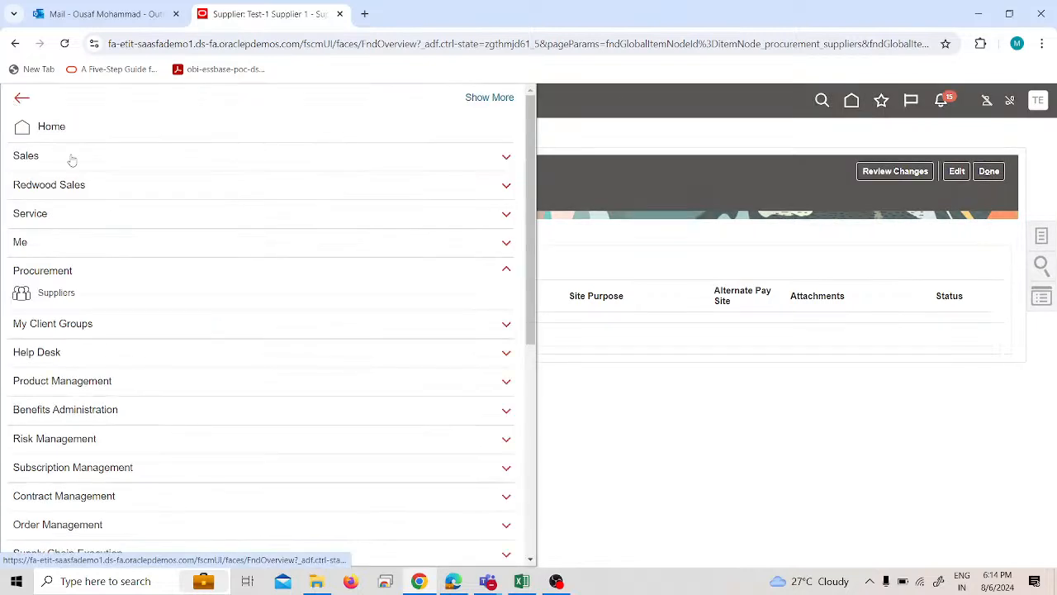
pyautogui.scroll(-5, 152, 365)
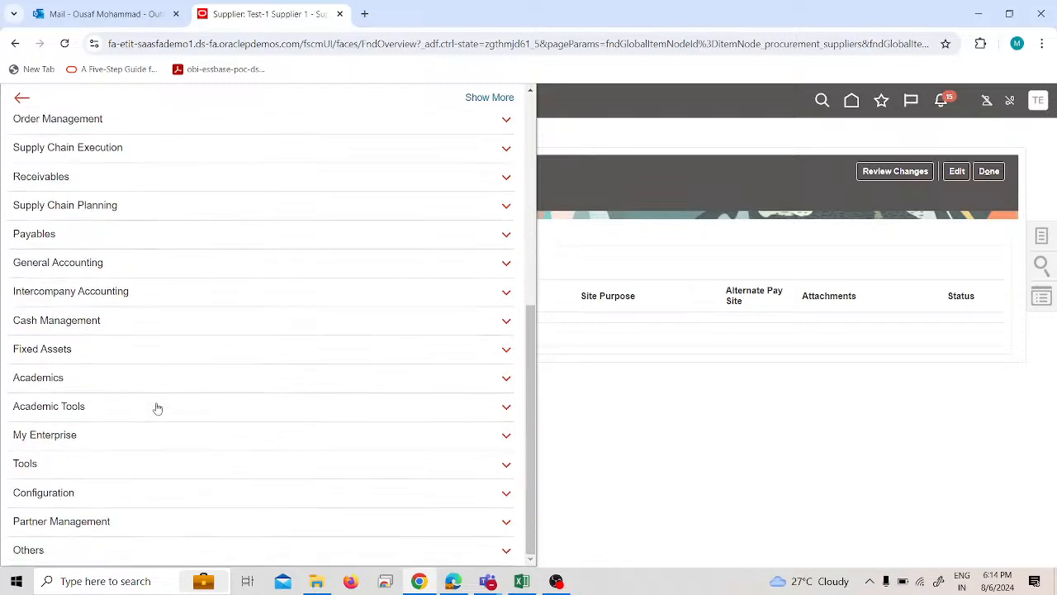
pyautogui.click(108, 465)
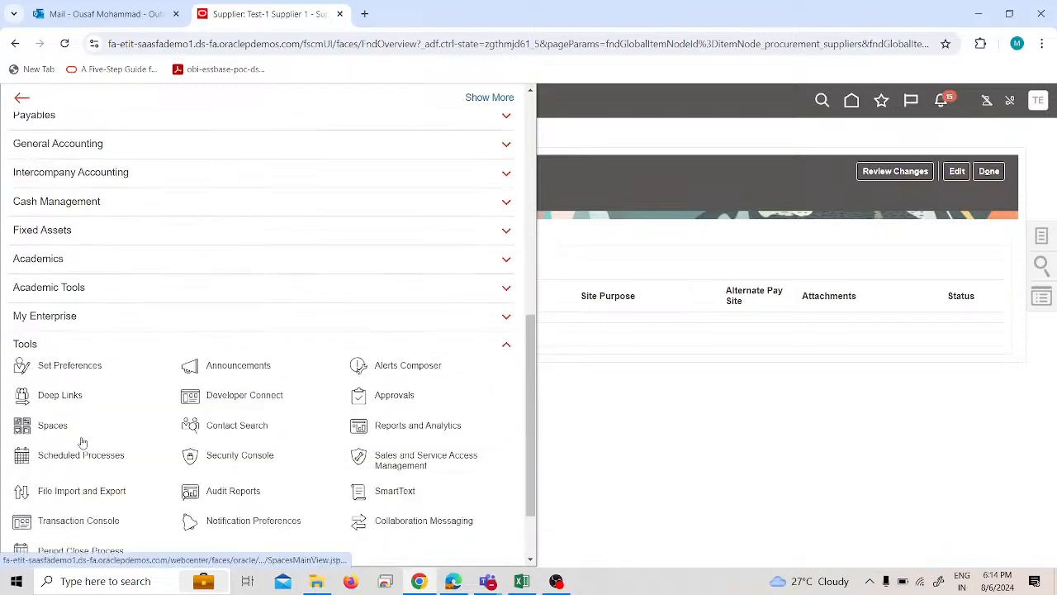
pyautogui.click(223, 457)
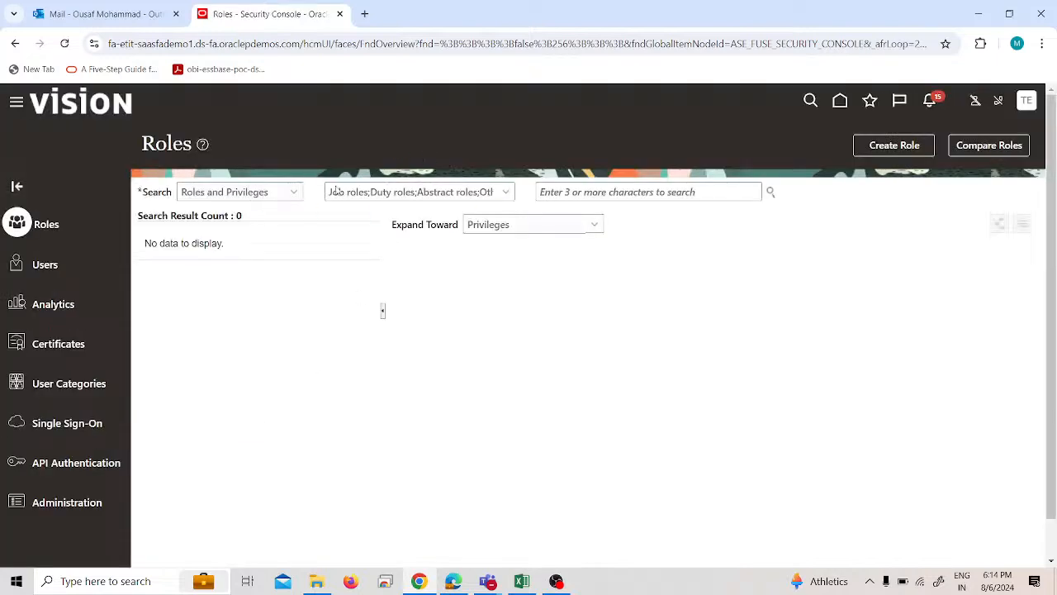
# Search the roles for "supplier manager" and display the abstract role ORA_POZ_SUPPLIER_MANAGER_ABSTRACT.
pyautogui.click(576, 191)
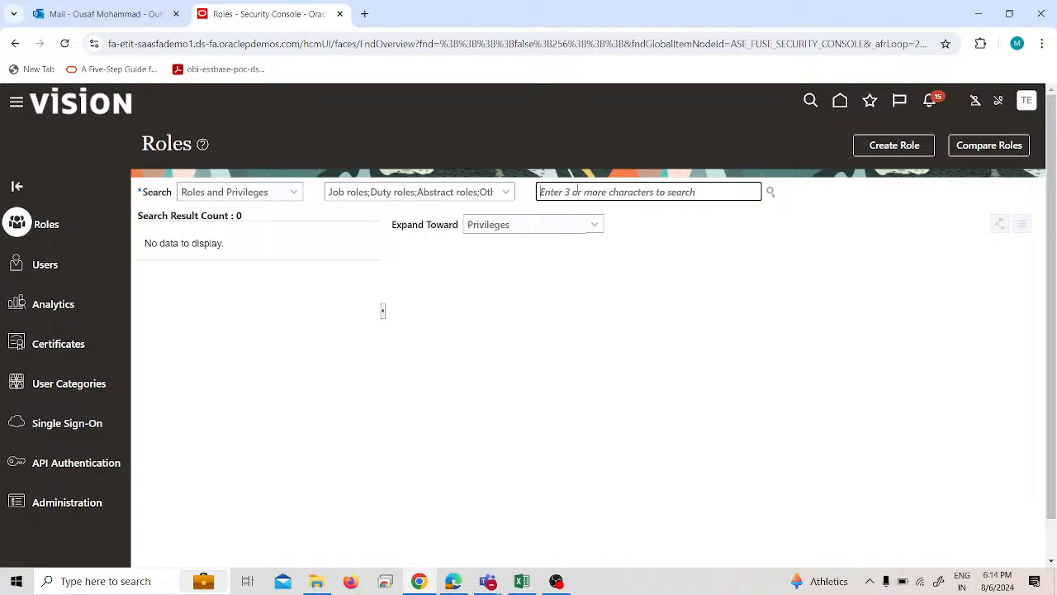
pyautogui.write('m')
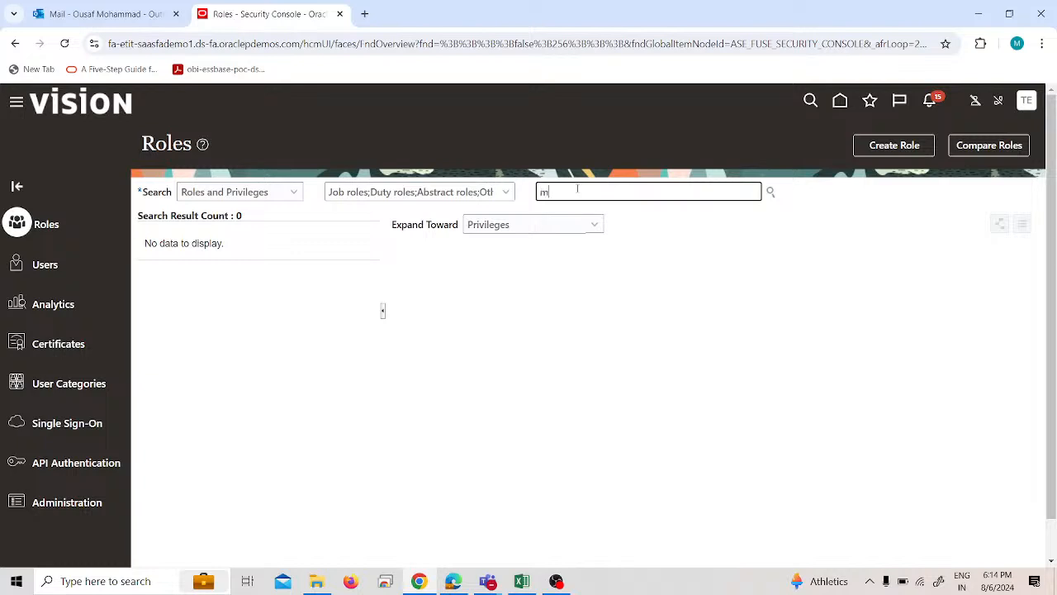
pyautogui.press('BackSpace')
pyautogui.write('supplier')
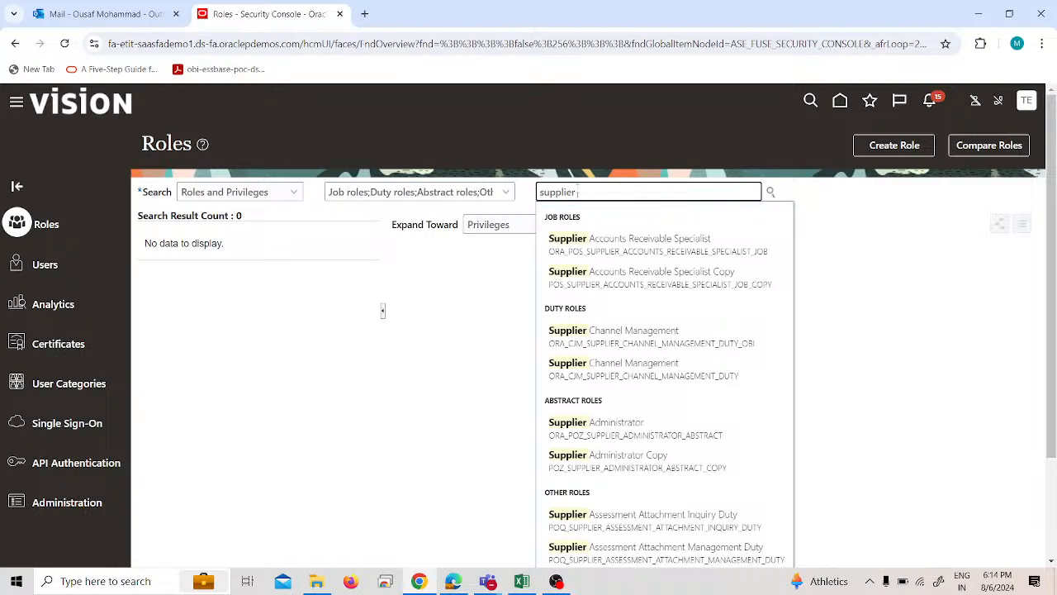
pyautogui.write('manager')
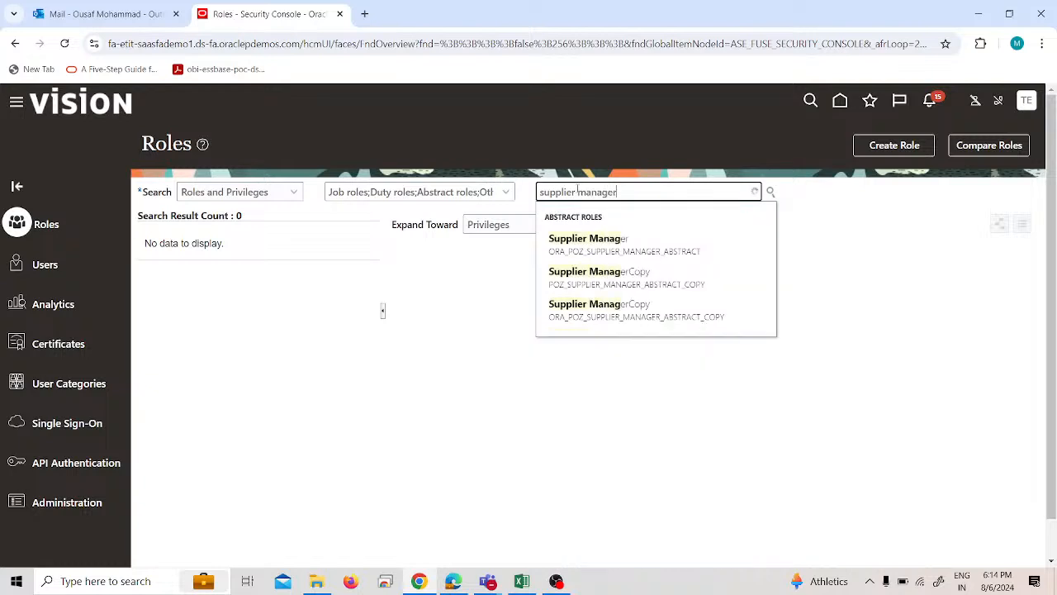
pyautogui.click(622, 250)
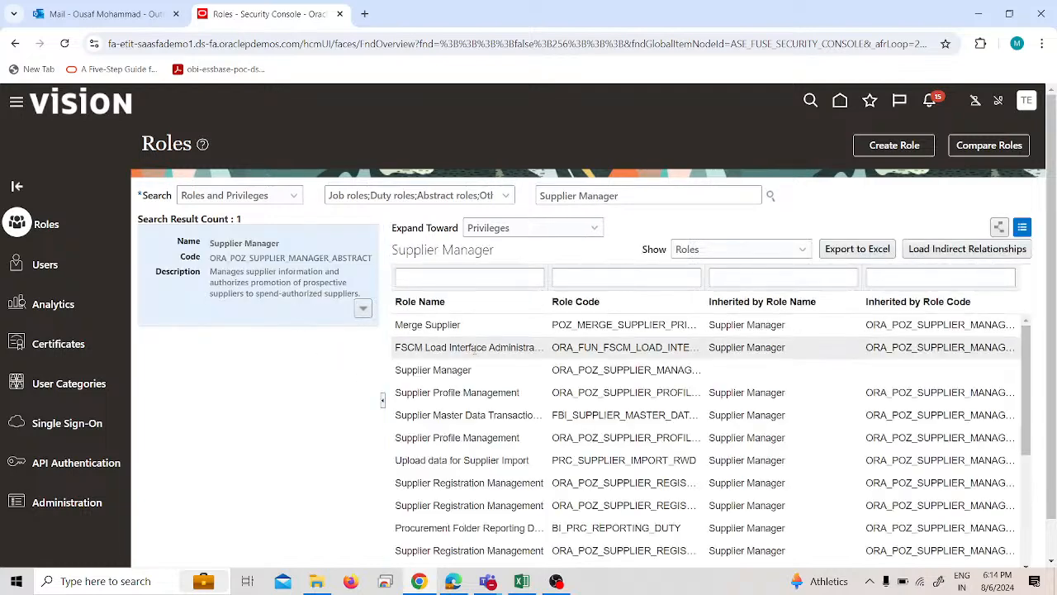
# Look through the roles listed for Supplier Manager and filter them by the role name "site".
pyautogui.scroll(-3, 479, 363)
pyautogui.scroll(-3, 479, 370)
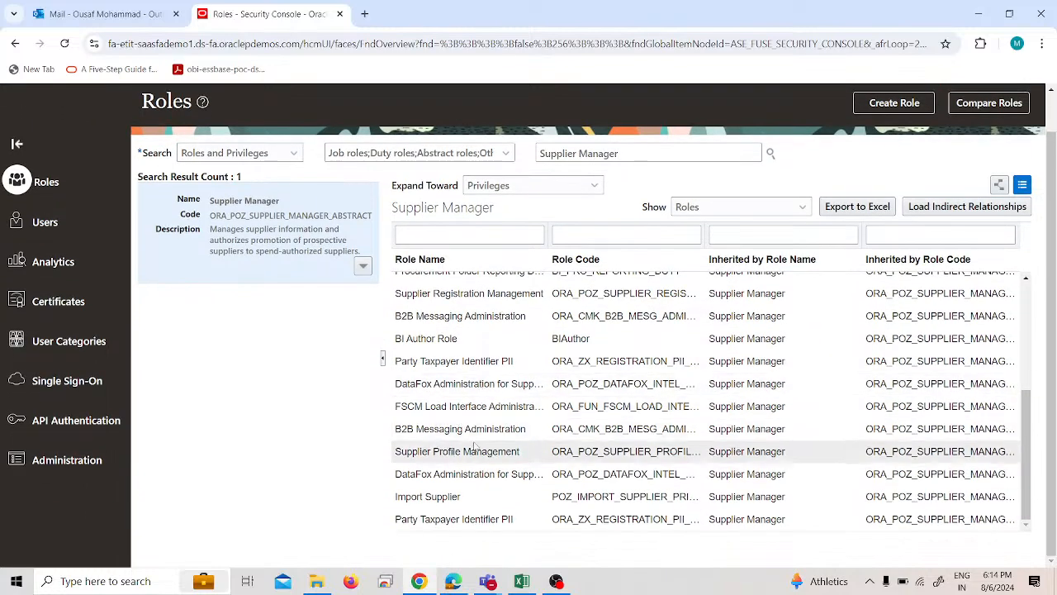
pyautogui.scroll(3, 524, 406)
pyautogui.scroll(2, 524, 407)
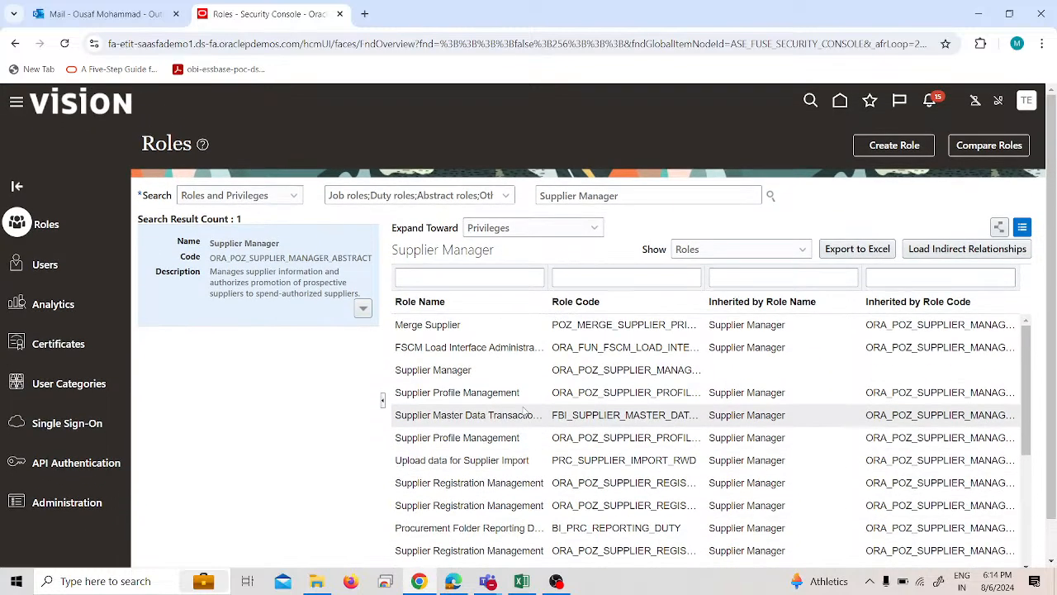
pyautogui.click(482, 278)
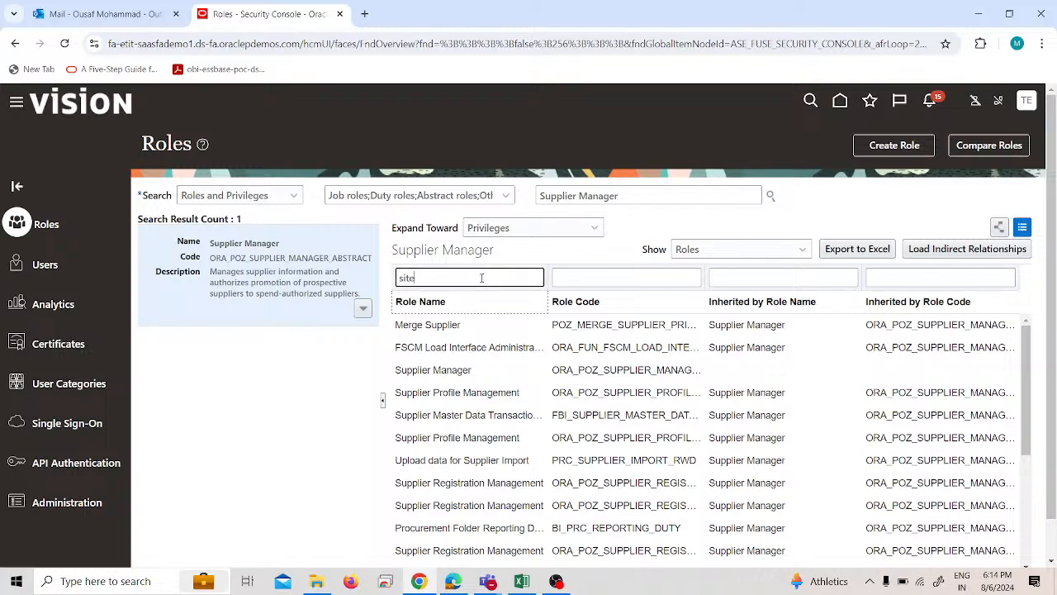
pyautogui.write('site')
pyautogui.press('Return')
# Clear the "site" role name filter and search for Supplier Manager under Roles and Permission Groups.
pyautogui.tripleClick(601, 196)
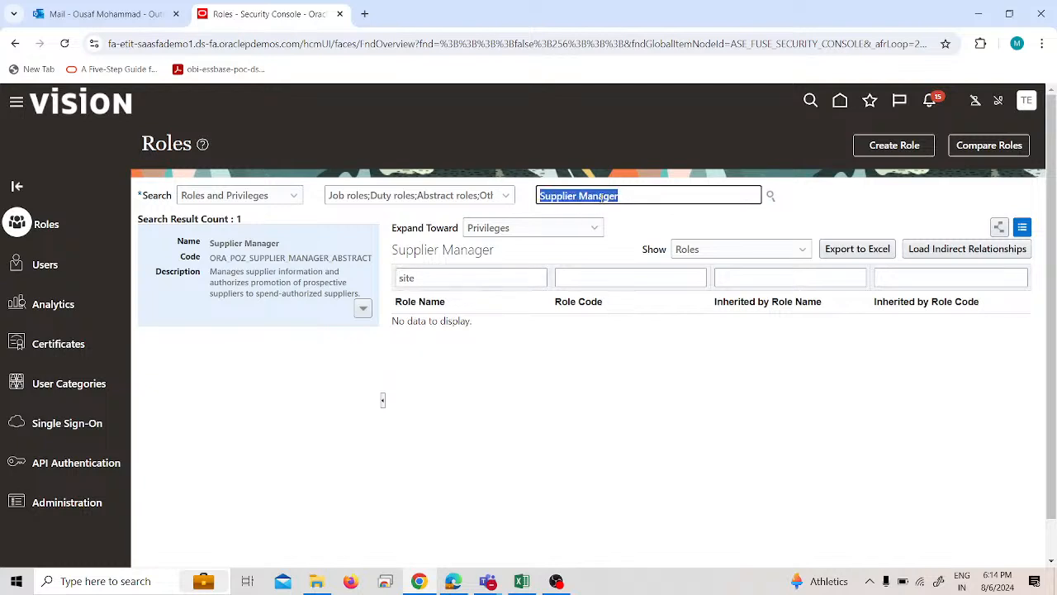
pyautogui.click(427, 361)
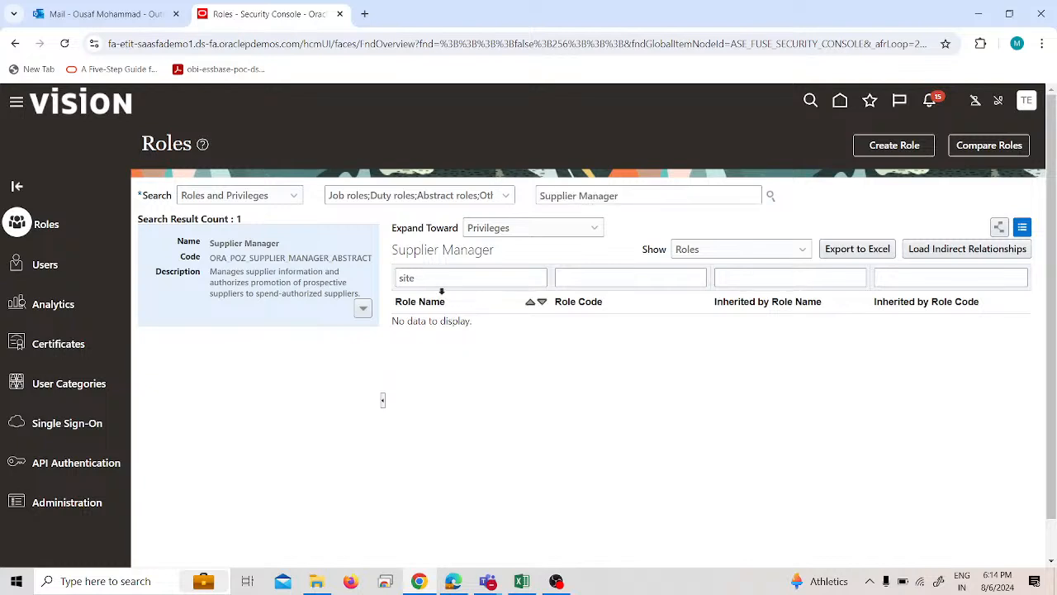
pyautogui.tripleClick(441, 285)
pyautogui.press('BackSpace')
pyautogui.click(270, 200)
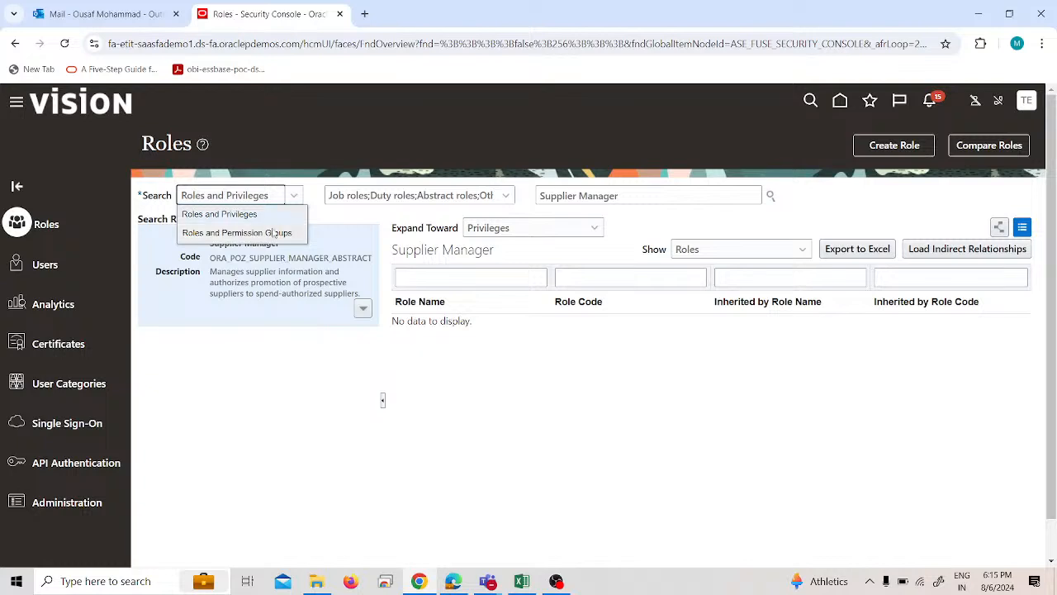
pyautogui.click(274, 232)
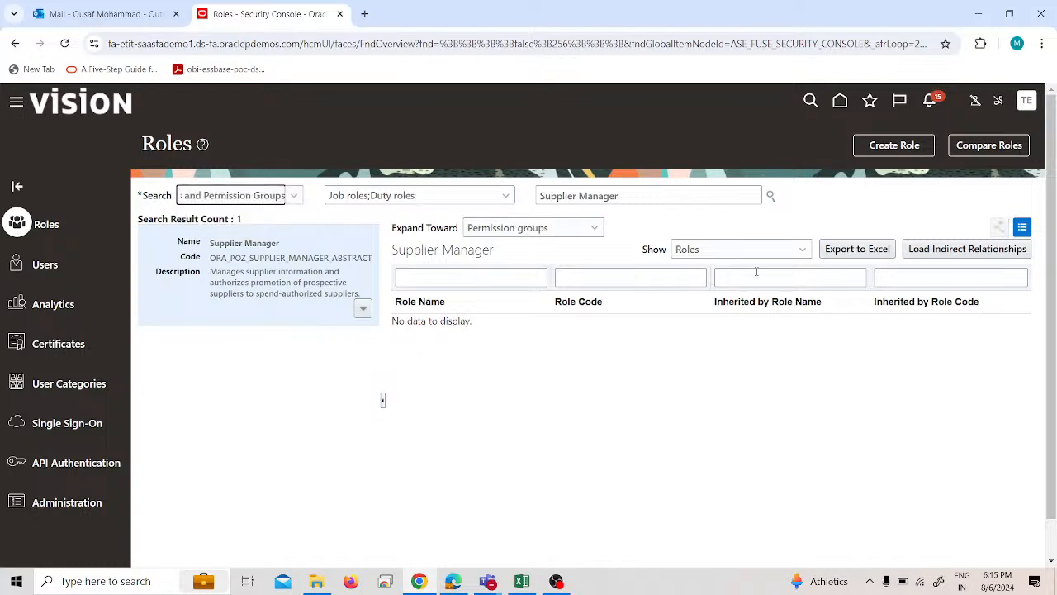
pyautogui.click(771, 196)
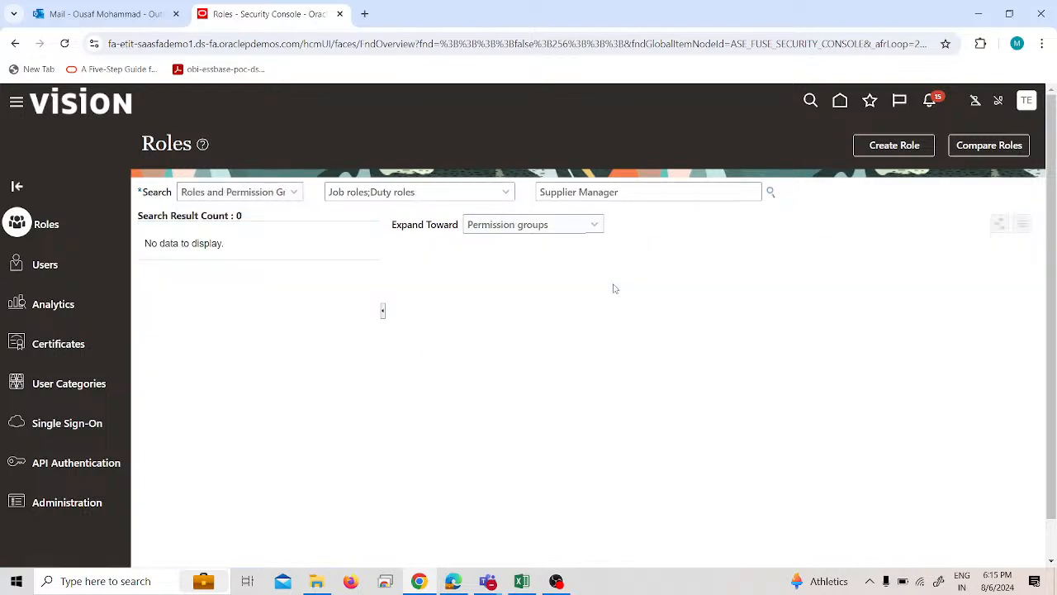
# Search for Supplier Manager under Roles and Privileges and display the role ORA_POZ_SUPPLIER_MANAGER_ABSTRACT.
pyautogui.click(283, 198)
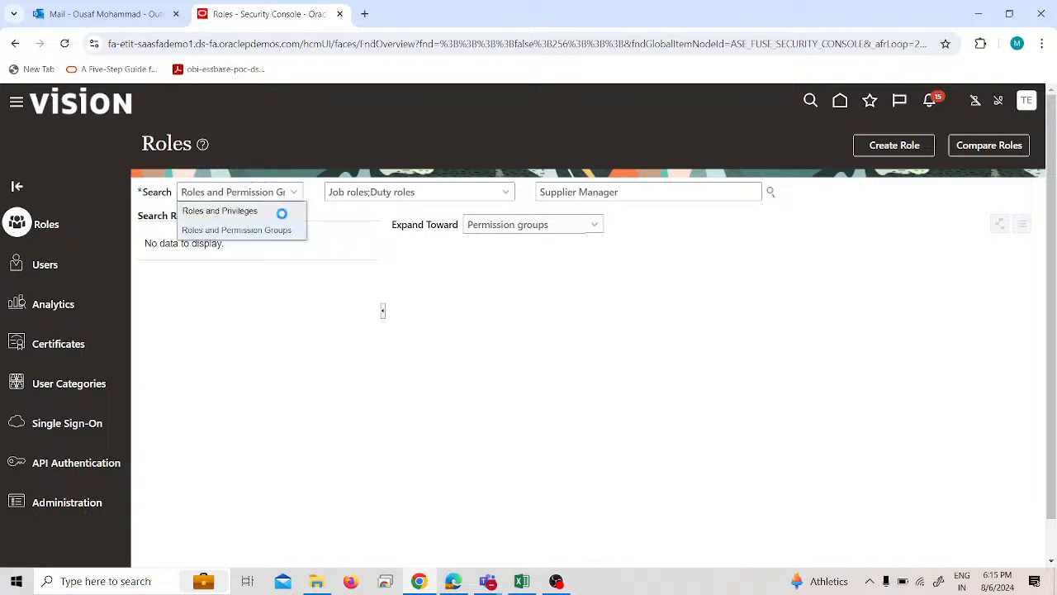
pyautogui.click(282, 211)
pyautogui.click(770, 195)
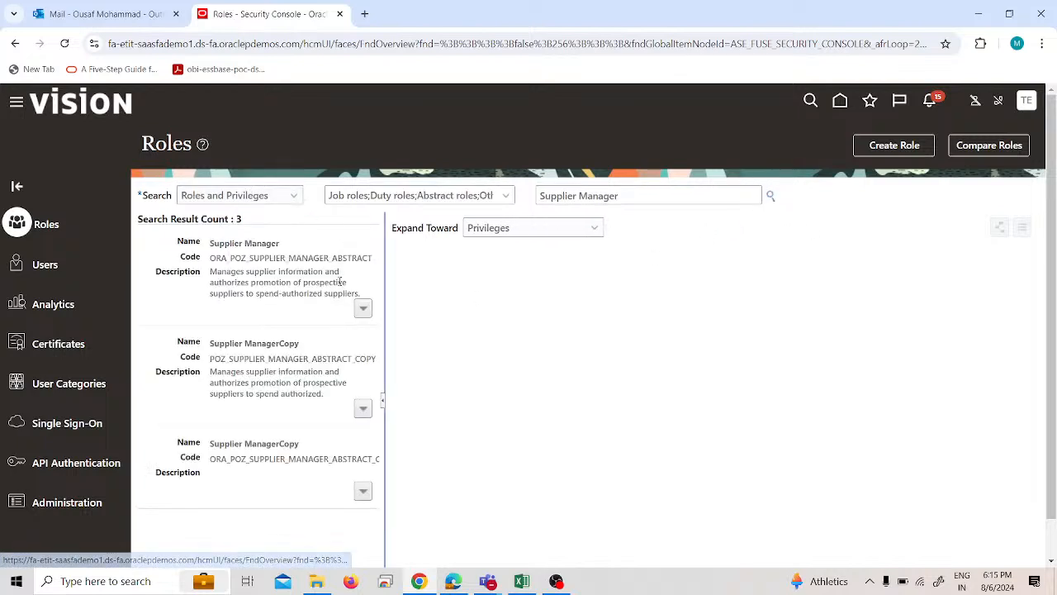
pyautogui.scroll(-1, 247, 312)
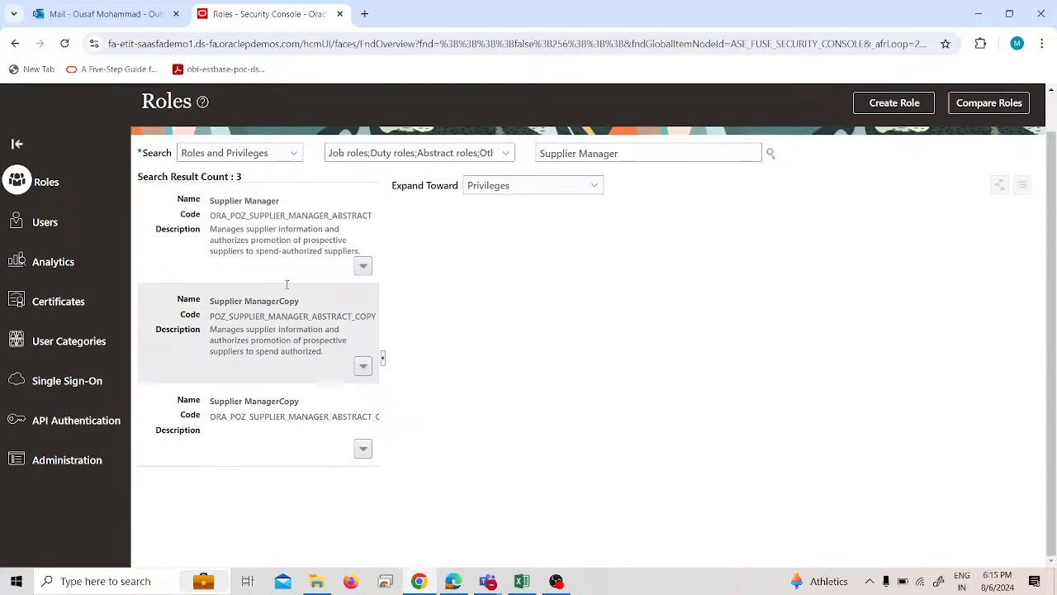
pyautogui.click(287, 264)
# Remove the "site" filter from the role names and examine the full list of roles inherited by Supplier Manager.
pyautogui.click(461, 237)
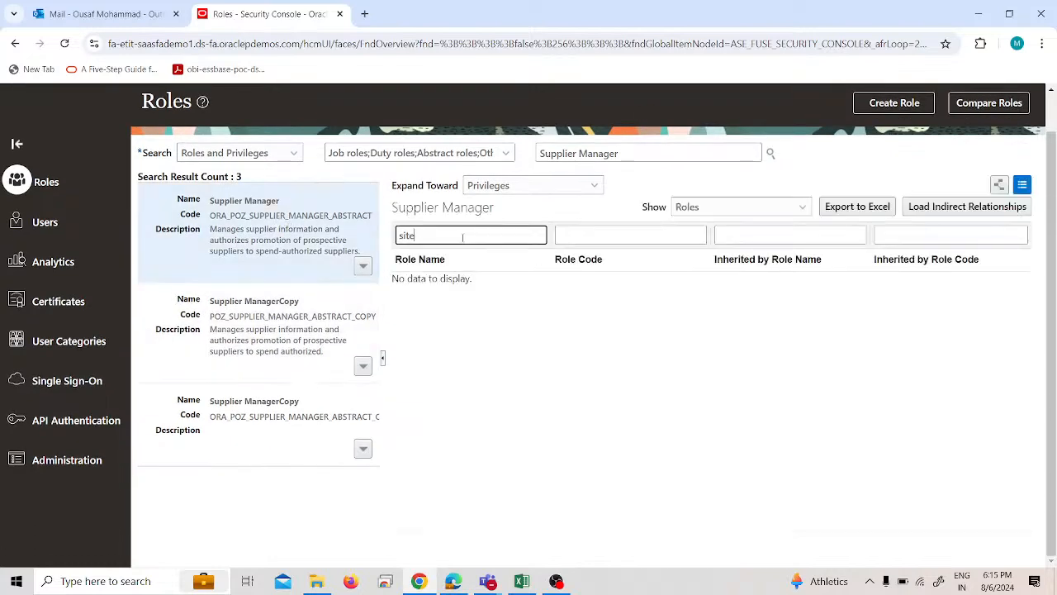
pyautogui.hotkey('ctrl', 'a')
pyautogui.press('BackSpace')
pyautogui.press('Return')
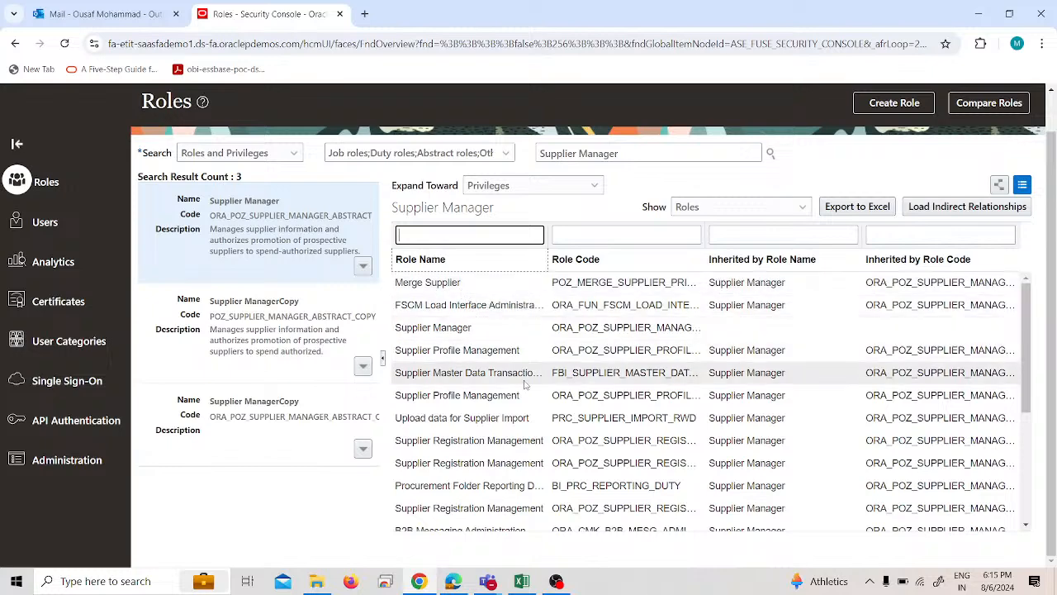
pyautogui.scroll(-3, 525, 384)
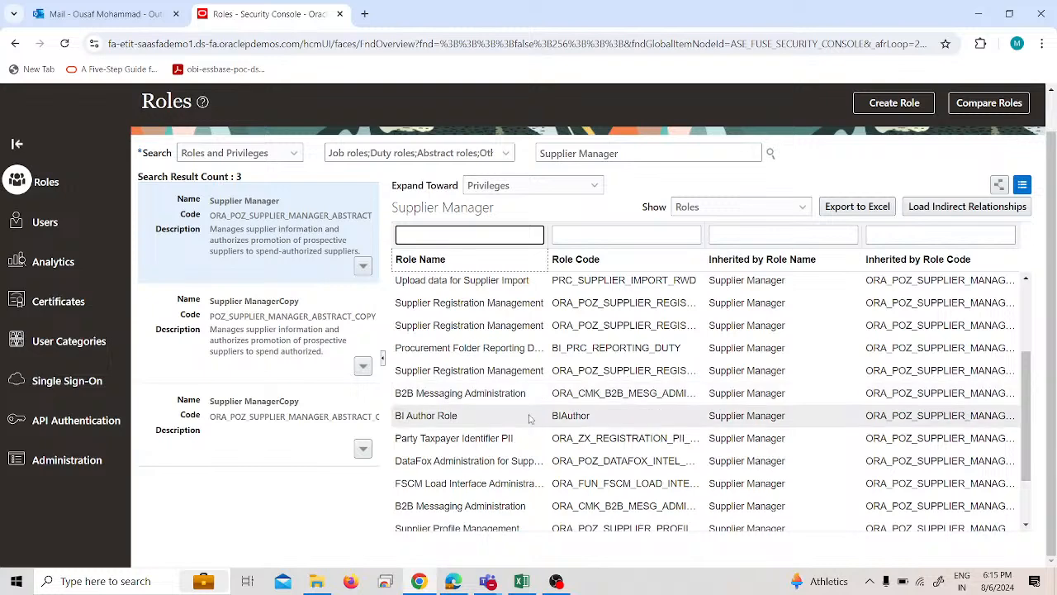
pyautogui.scroll(-2, 530, 419)
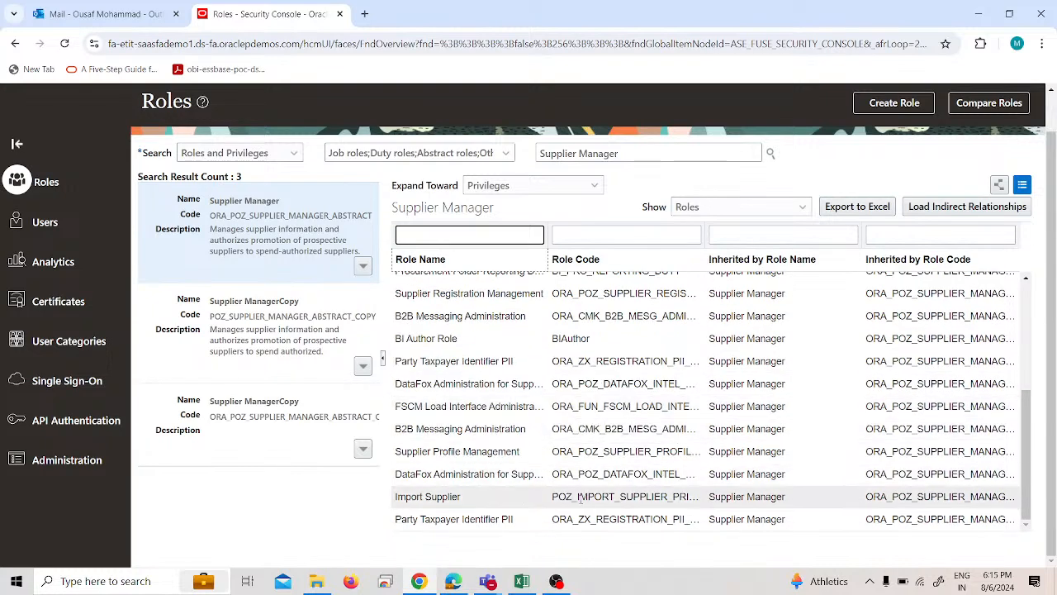
pyautogui.scroll(3, 578, 492)
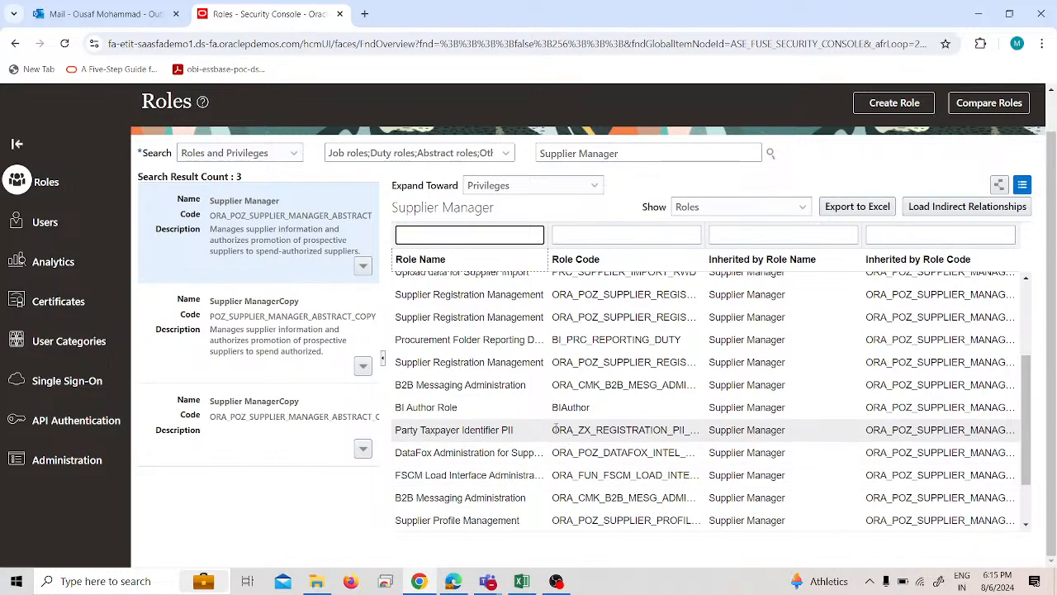
pyautogui.scroll(3, 556, 426)
pyautogui.scroll(4, 554, 428)
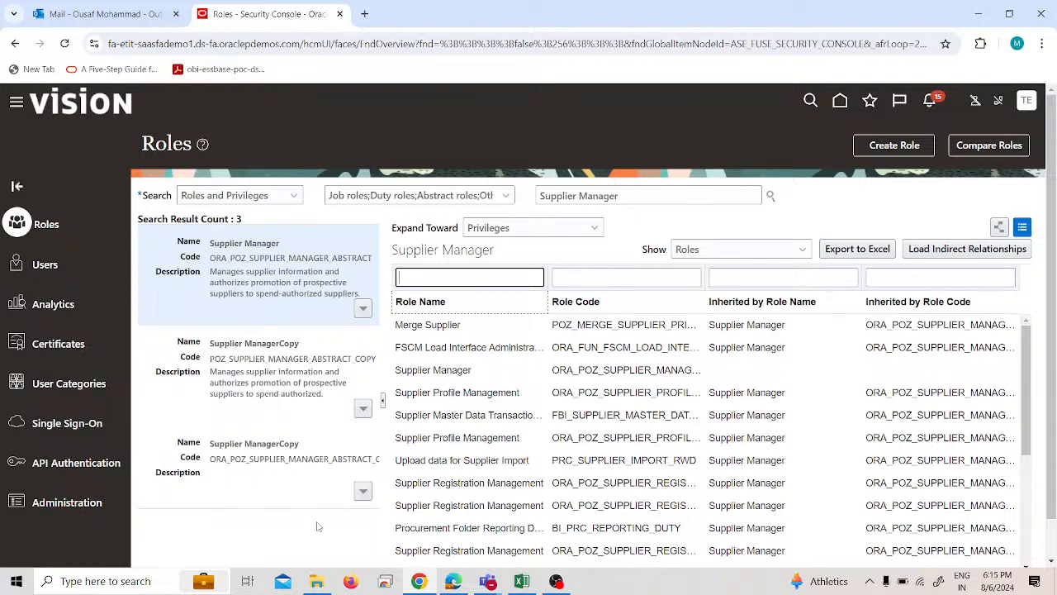
# Show the privileges of Supplier Manager instead of its roles and widen the Privilege Description column to read them.
pyautogui.click(750, 249)
pyautogui.click(741, 267)
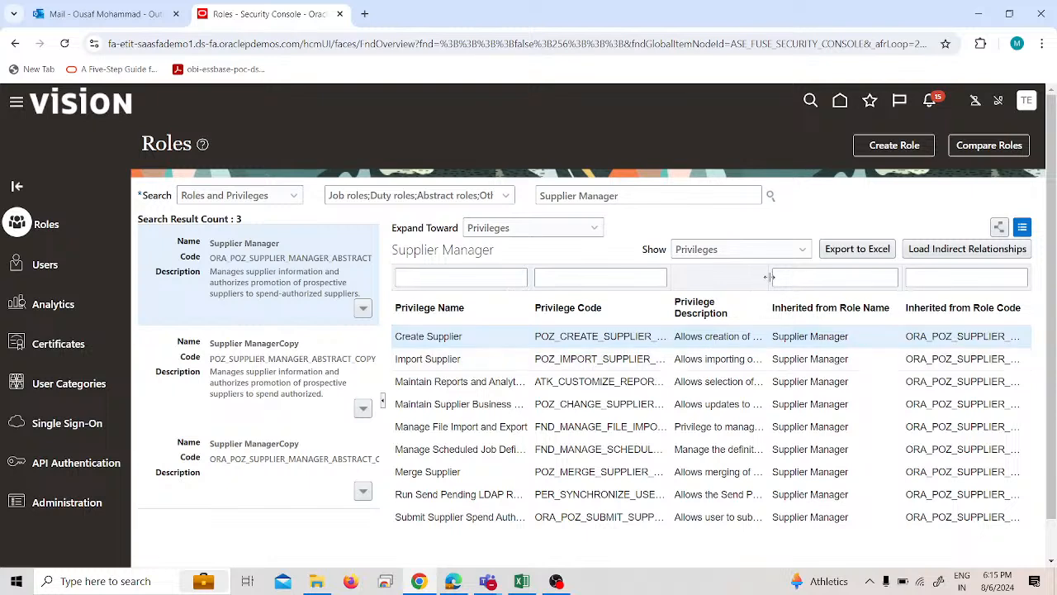
pyautogui.moveTo(766, 277); pyautogui.dragTo(833, 278)
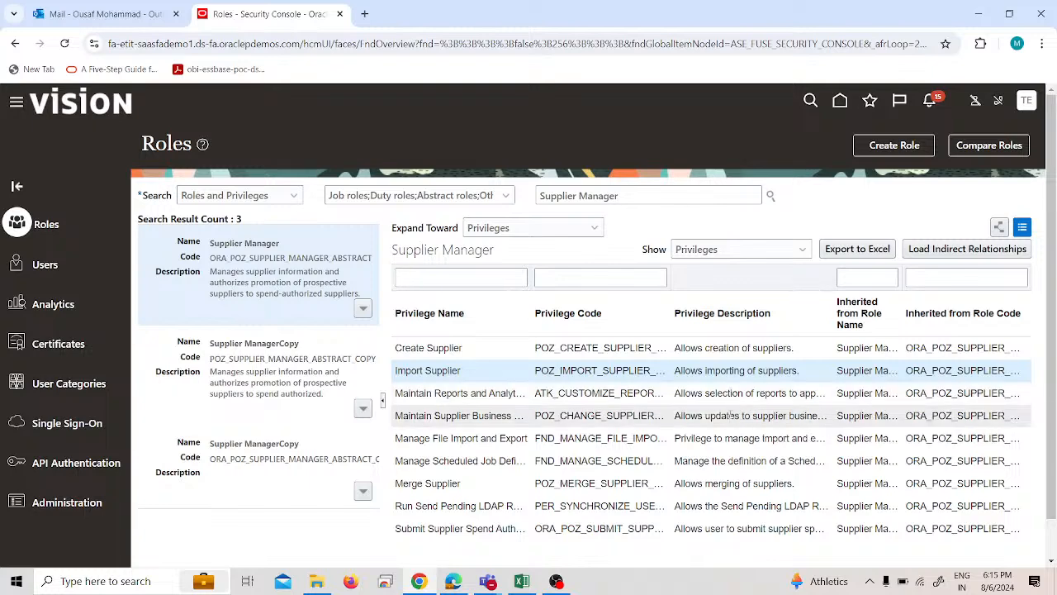
pyautogui.scroll(-1, 578, 396)
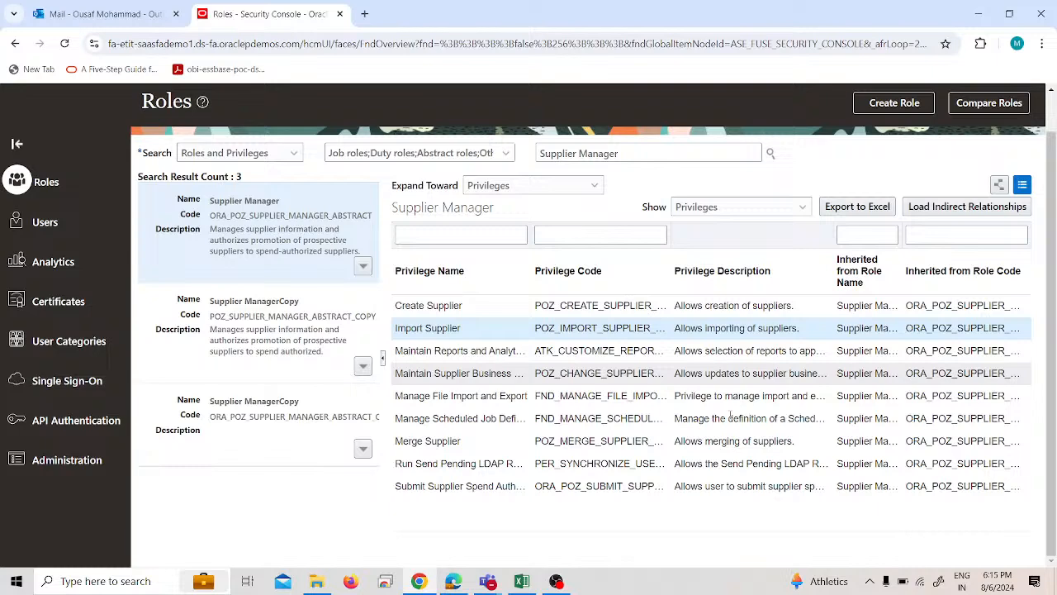
# Open the user accounts in the Security Console and search them by user name for "test".
pyautogui.click(77, 237)
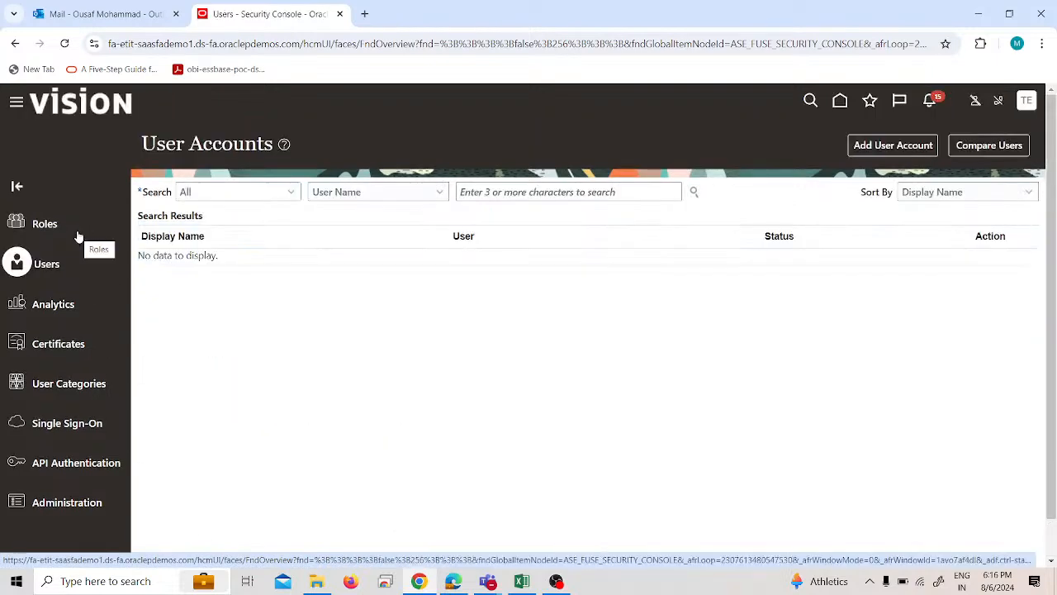
pyautogui.click(629, 187)
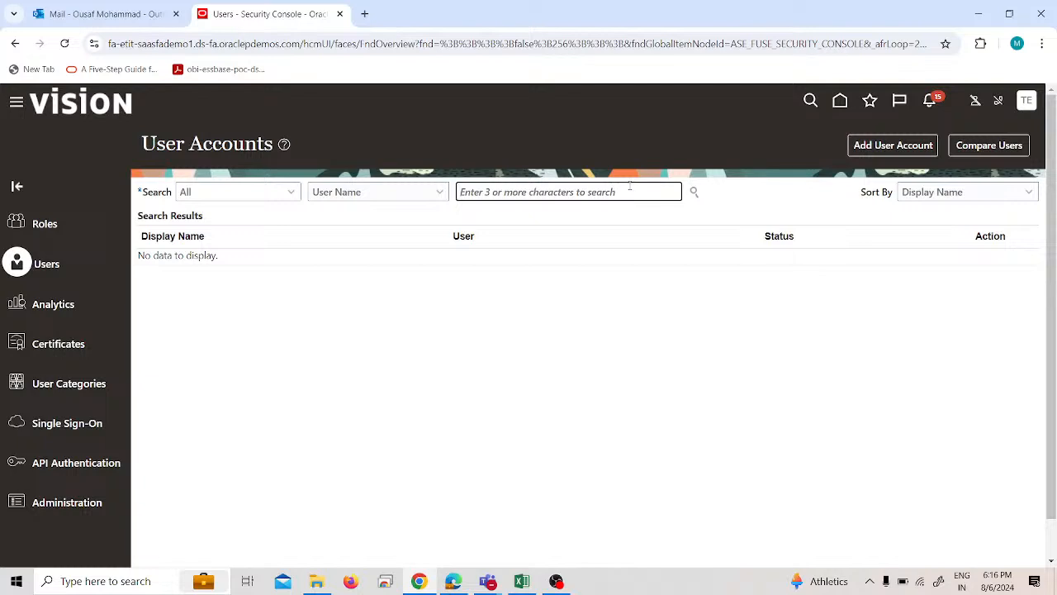
pyautogui.write('test')
pyautogui.press('Return')
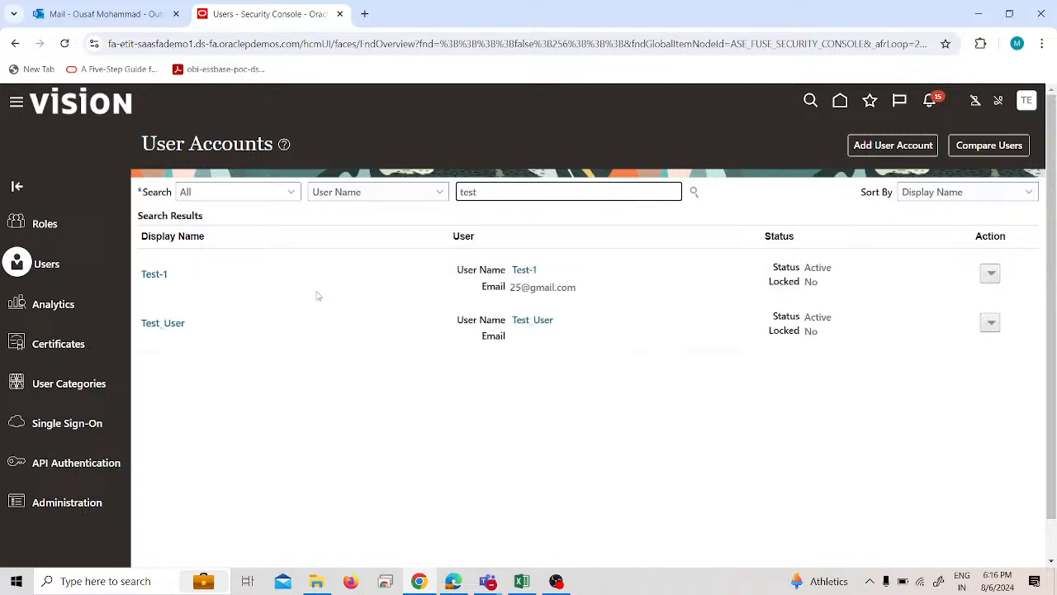
# Open the Test-1 user account, check which roles are assigned to it, and close its details.
pyautogui.click(154, 274)
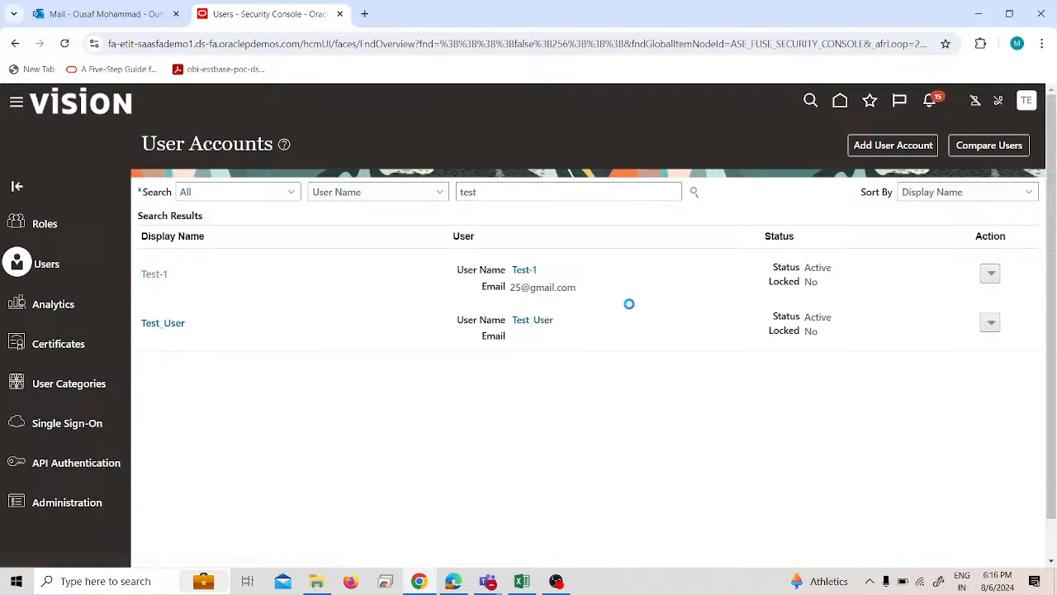
pyautogui.scroll(-1, 668, 276)
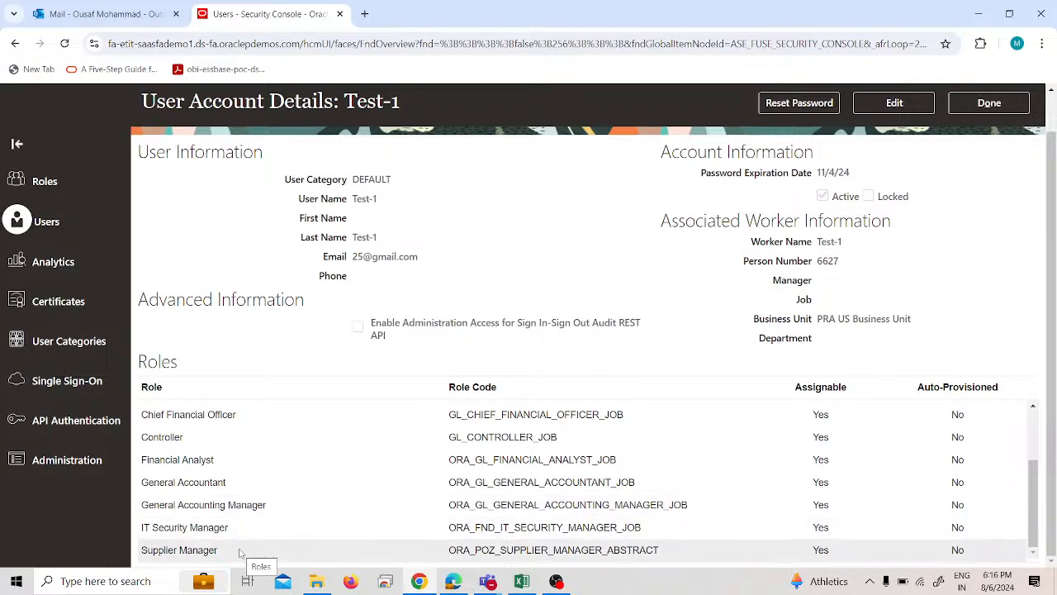
pyautogui.scroll(4, 396, 441)
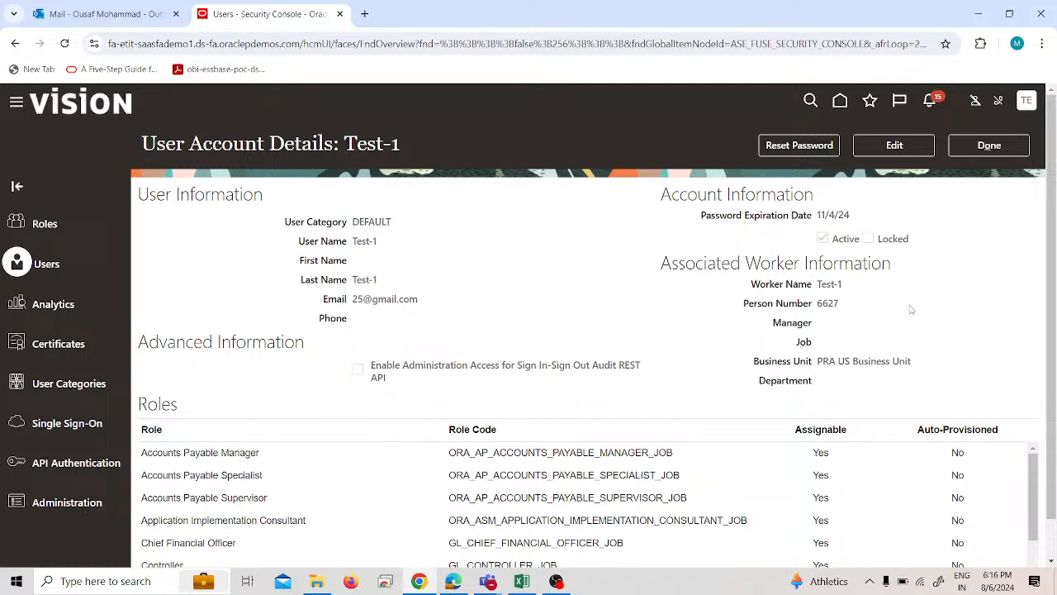
pyautogui.click(1021, 145)
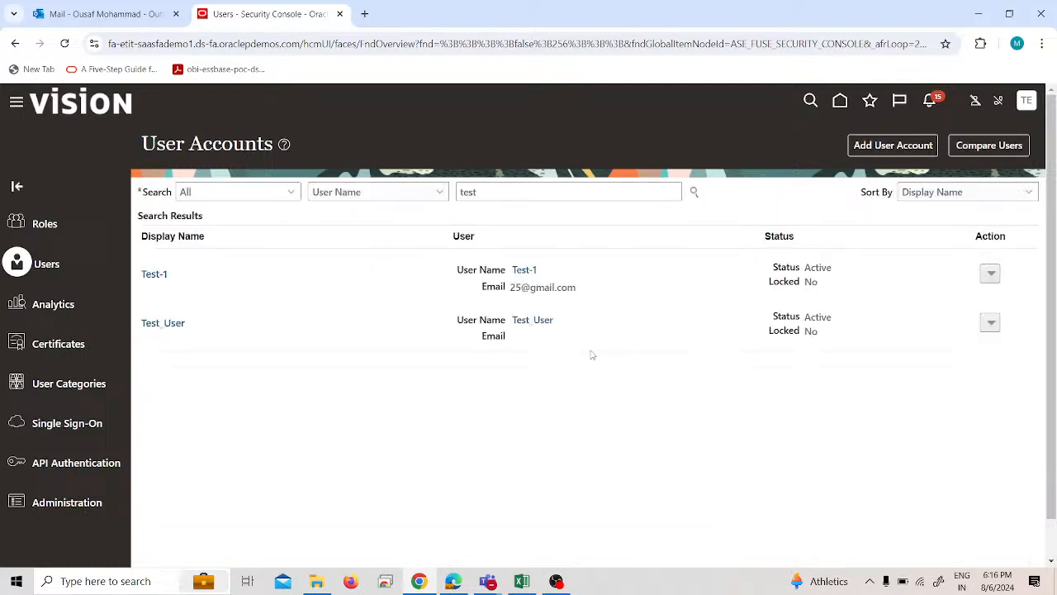
# Go to Suppliers under Procurement, open Manage Suppliers, and search by the keyword "test".
pyautogui.click(17, 101)
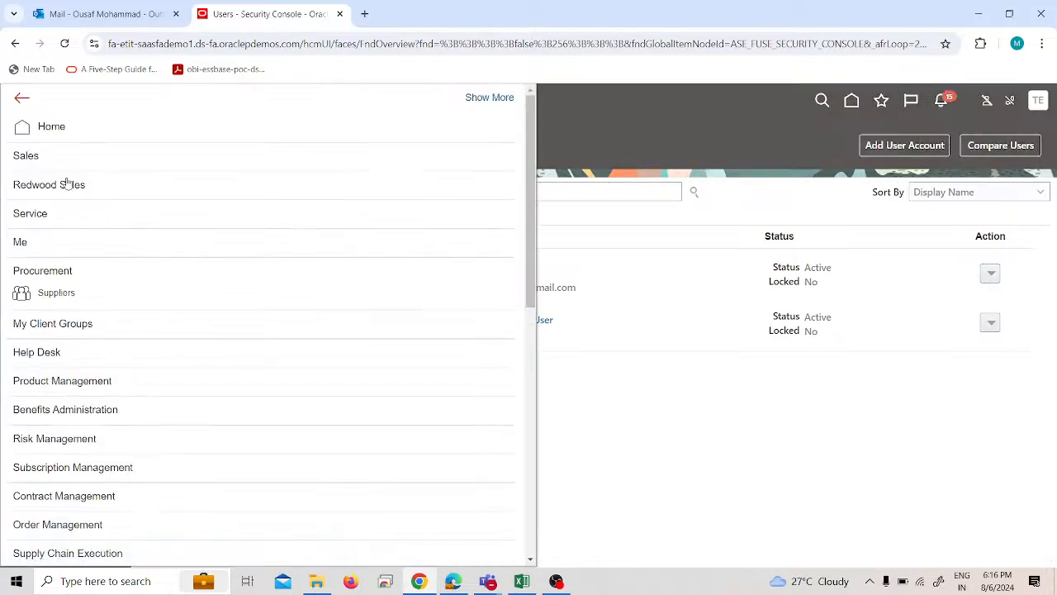
pyautogui.click(71, 299)
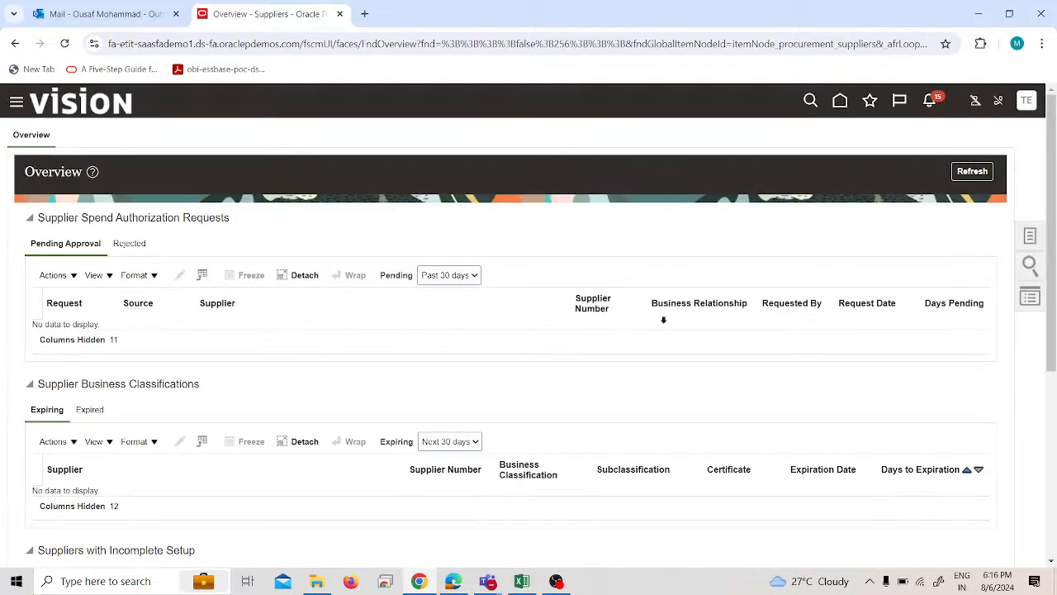
pyautogui.click(1029, 238)
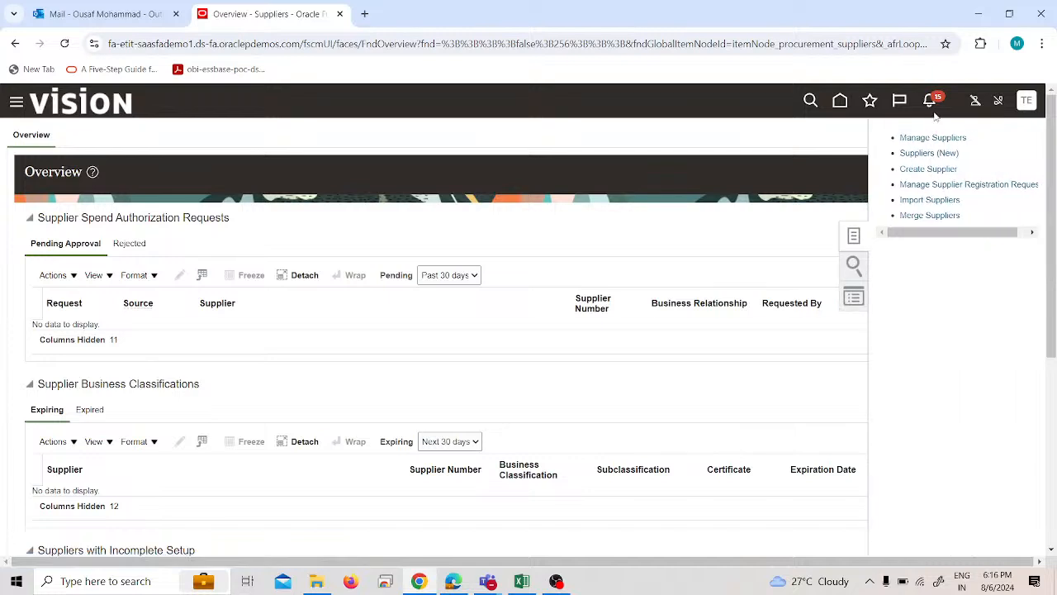
pyautogui.click(946, 138)
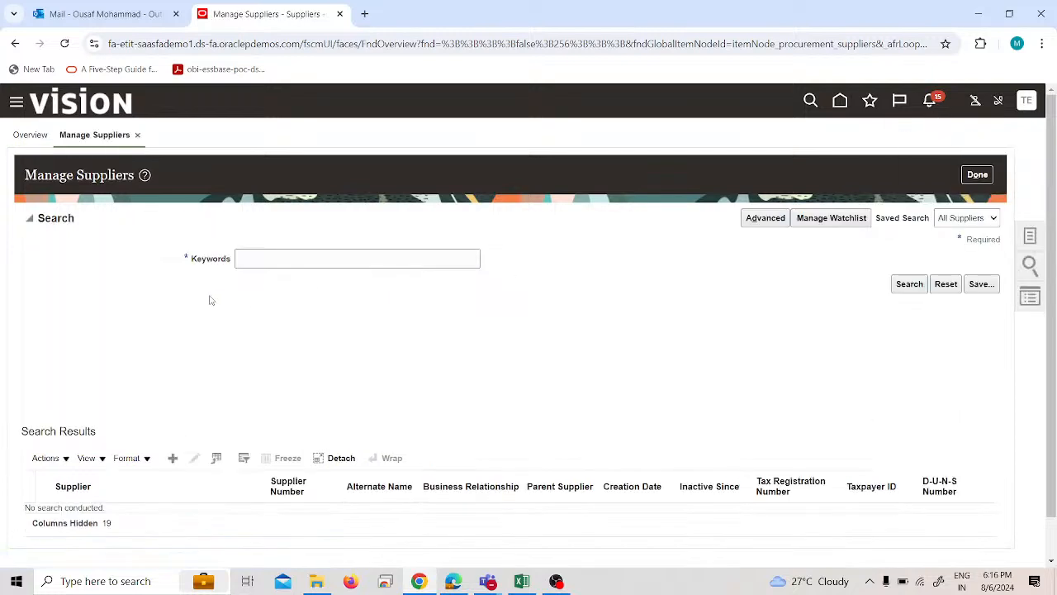
pyautogui.click(292, 259)
pyautogui.write('test')
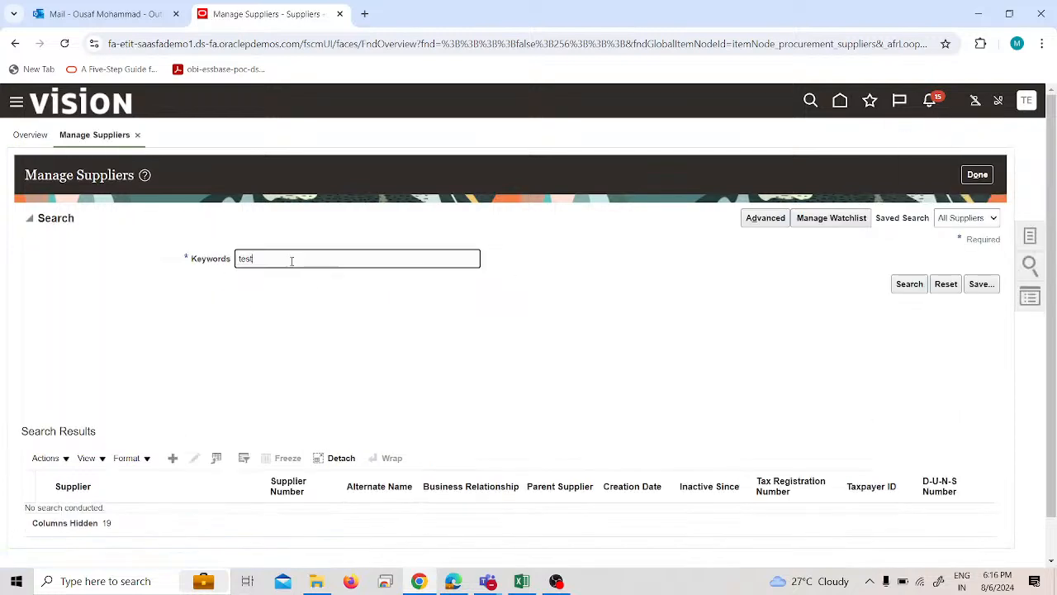
pyautogui.press('Return')
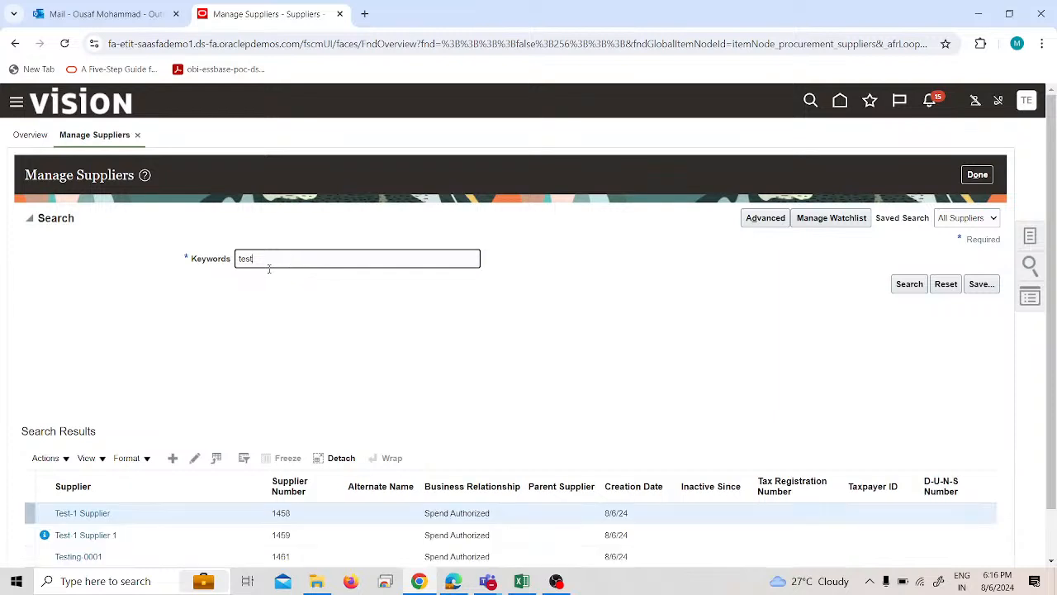
# Open Test-1 Supplier for editing and check whether a site can be added in its Sites section.
pyautogui.click(106, 514)
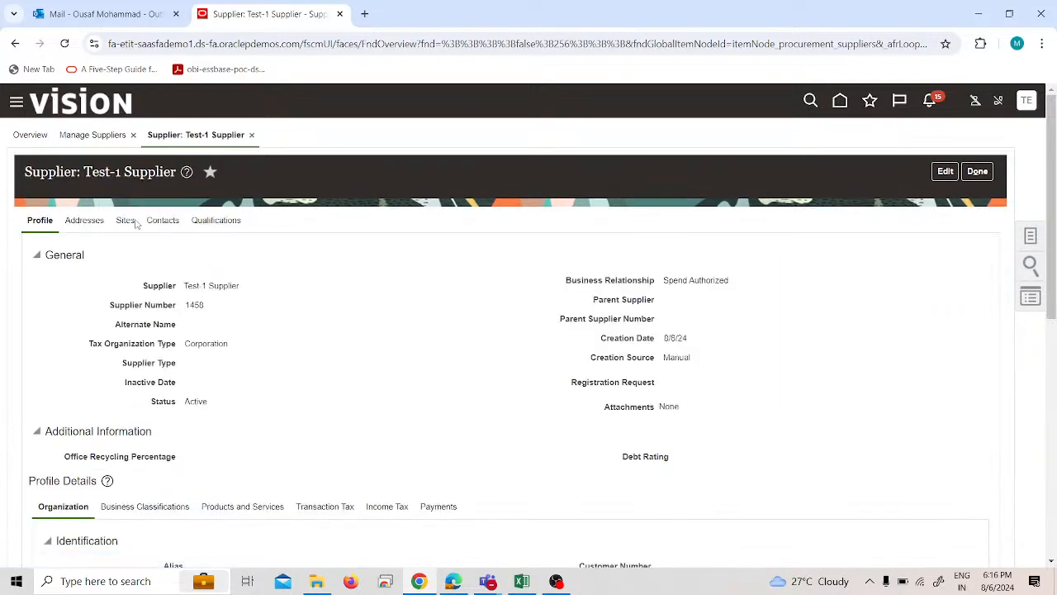
pyautogui.click(943, 173)
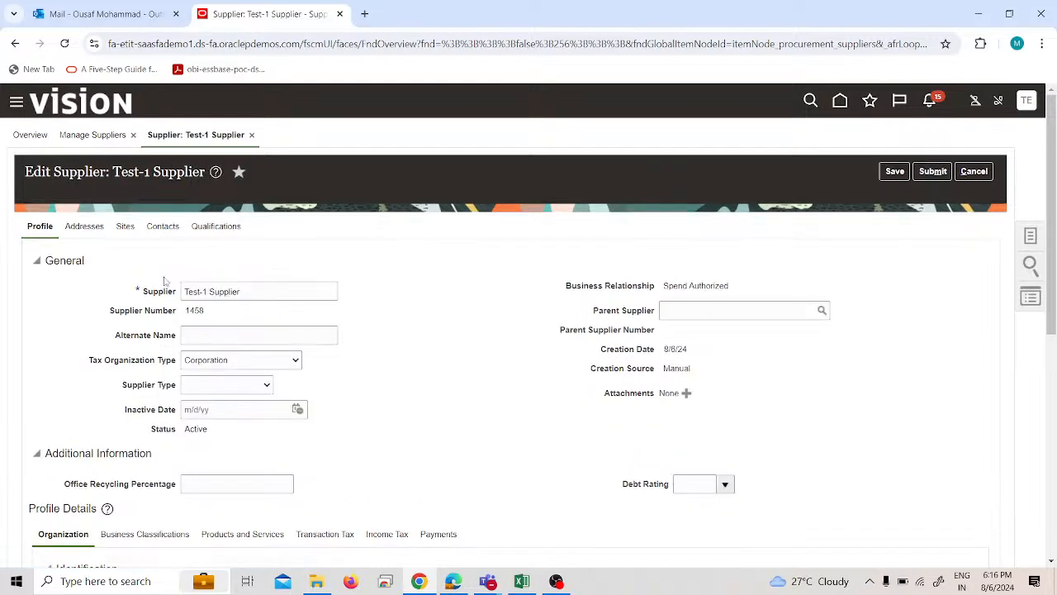
pyautogui.click(126, 226)
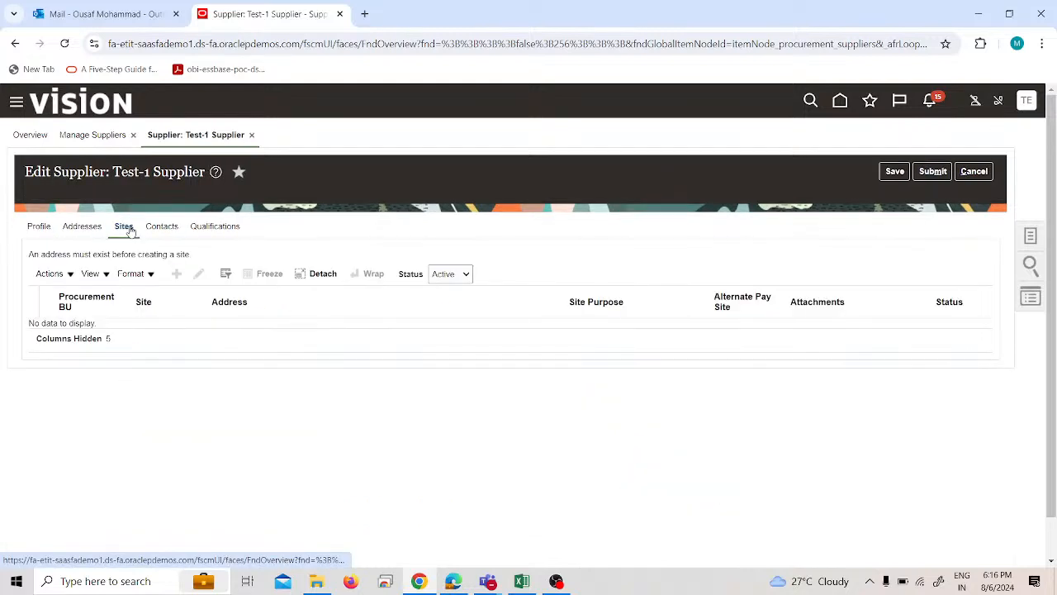
# Start a new address in the Addresses section of Test-1 Supplier and name it "Test-1 Supplier".
pyautogui.click(83, 227)
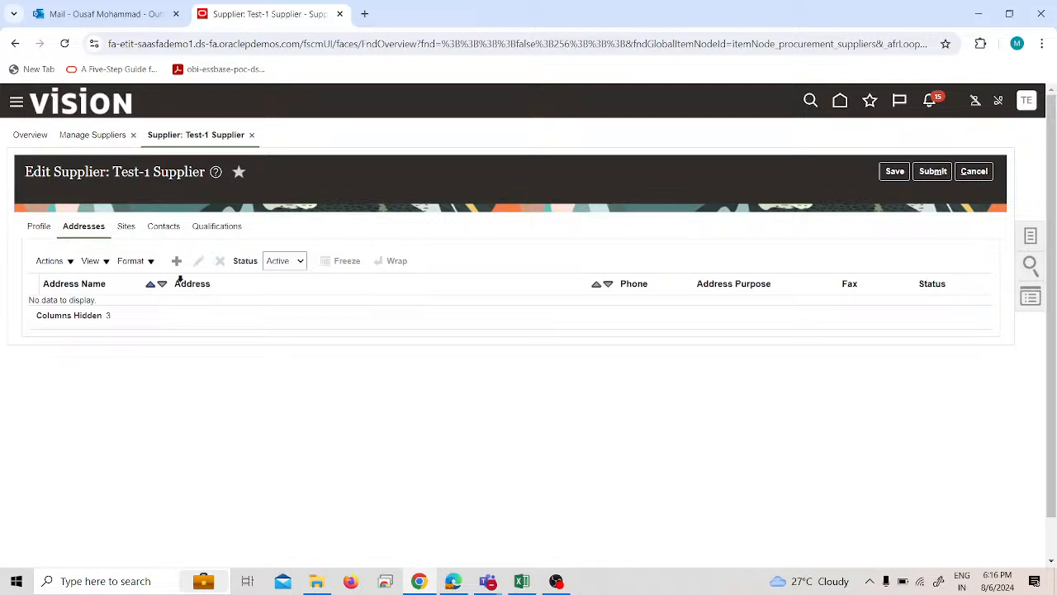
pyautogui.click(177, 261)
pyautogui.click(198, 239)
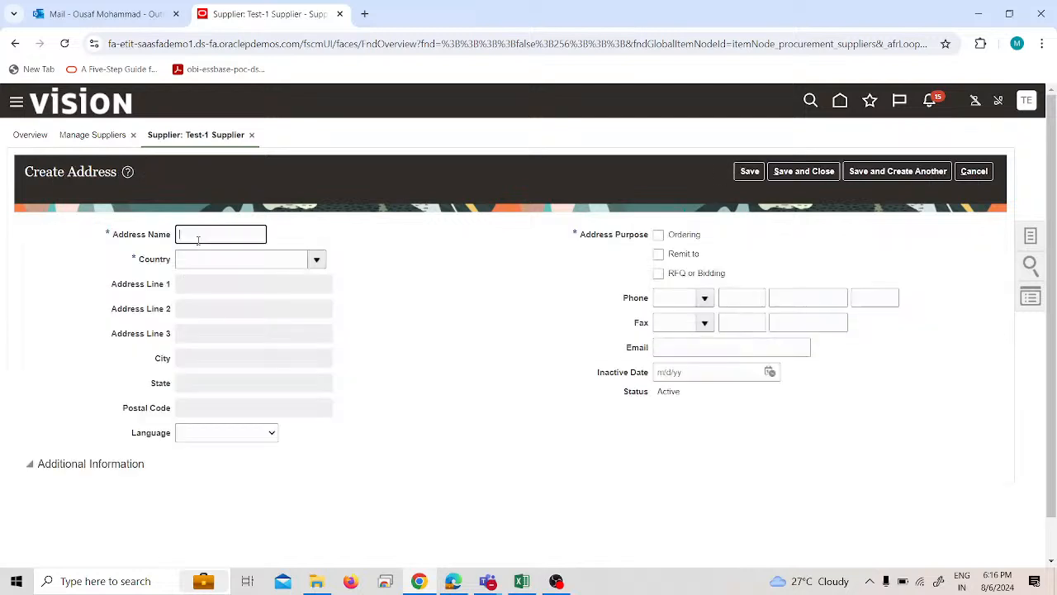
pyautogui.write('Test 1 Supplier')
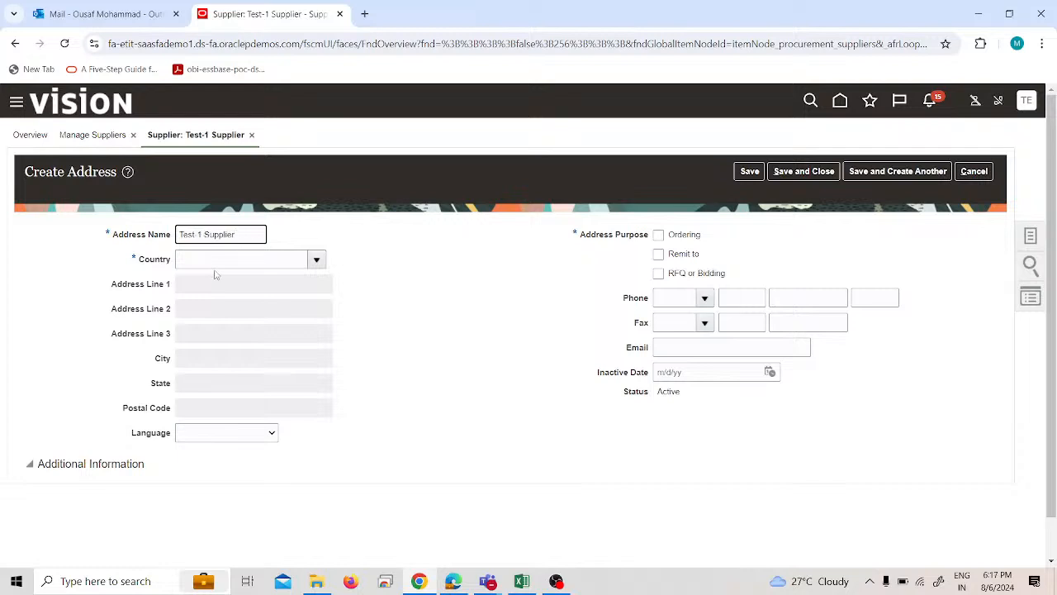
# Search the country list for "united" and set the address country to United States.
pyautogui.click(312, 260)
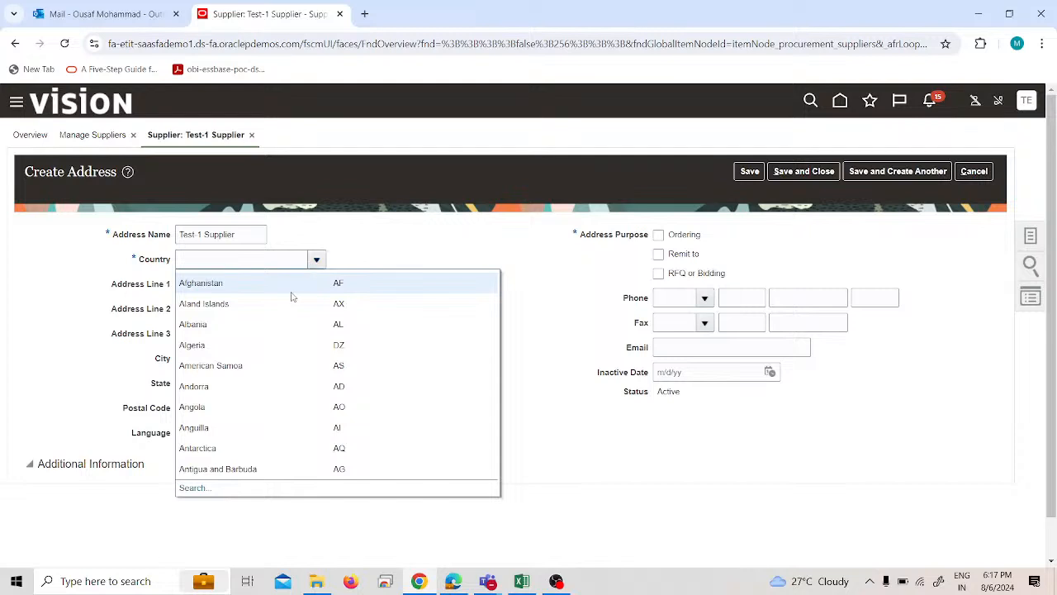
pyautogui.click(203, 488)
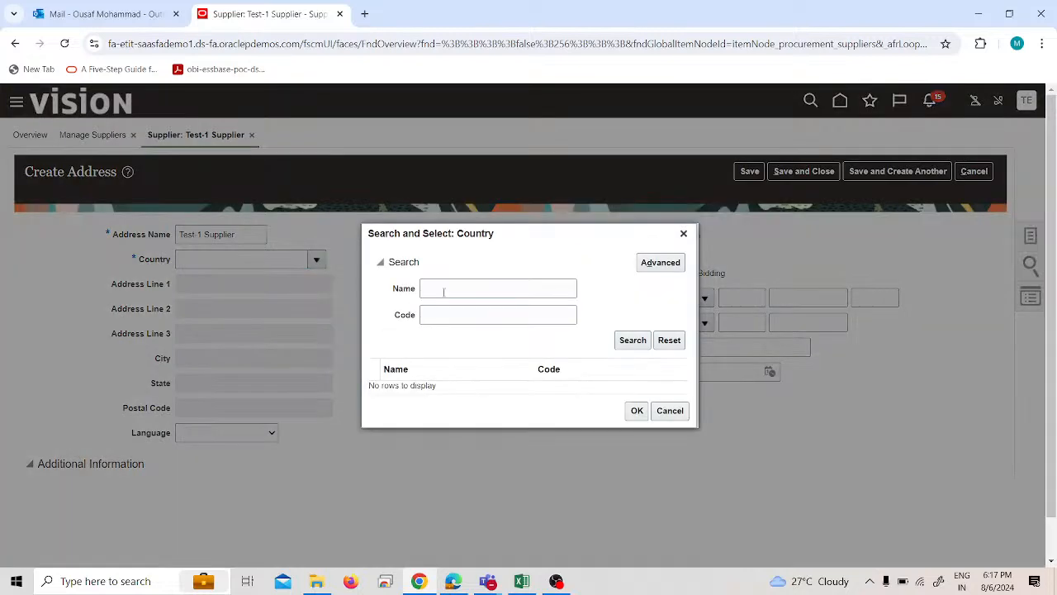
pyautogui.write('united')
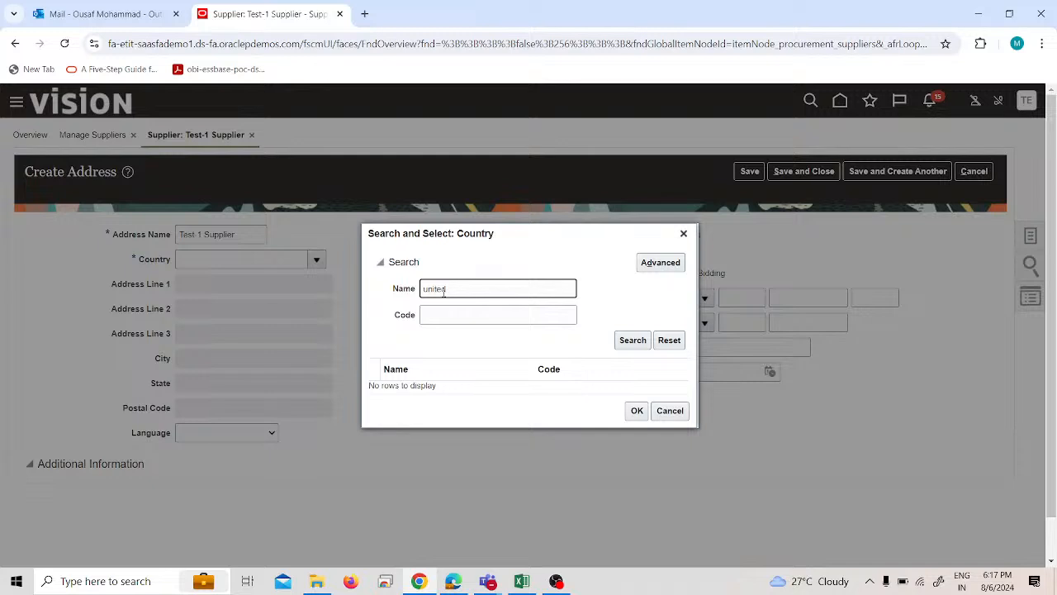
pyautogui.press('Return')
pyautogui.click(487, 395)
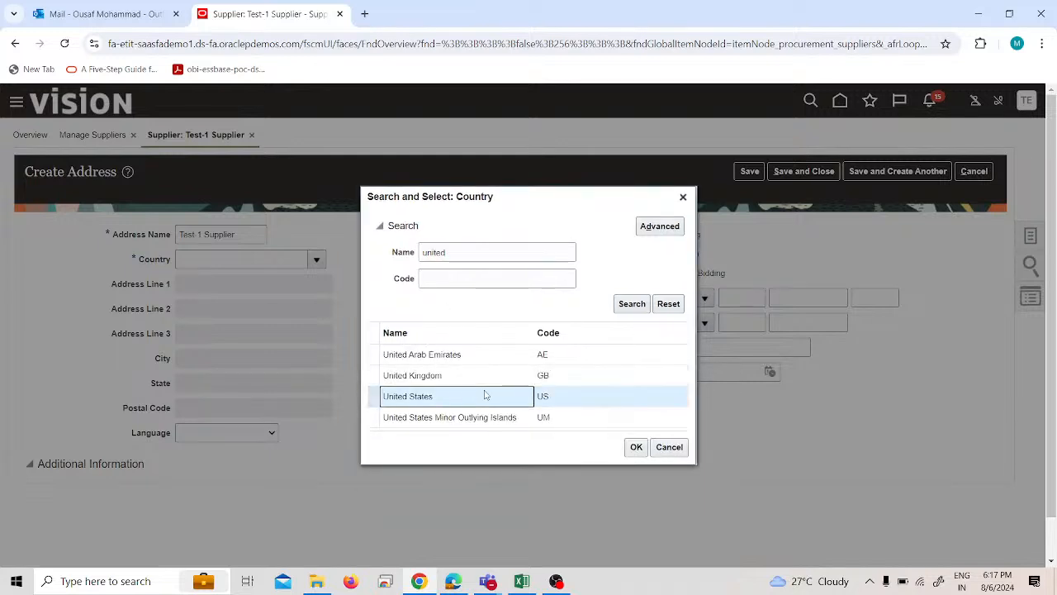
pyautogui.click(637, 448)
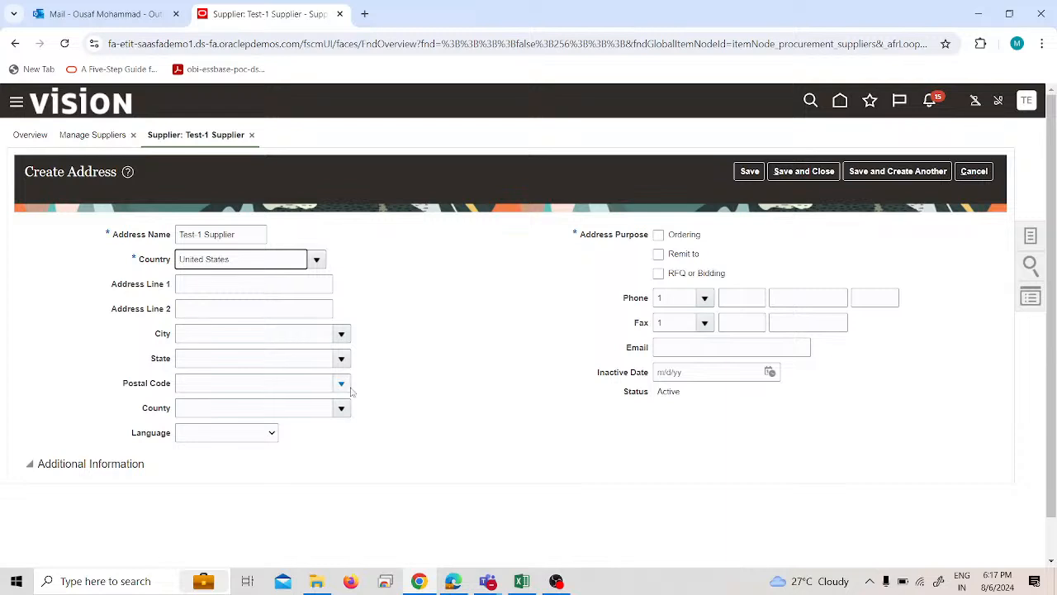
# Choose postal code 00610 for Anasco, Puerto Rico, select the Ordering and Remit to purposes, and save and close the address.
pyautogui.click(342, 385)
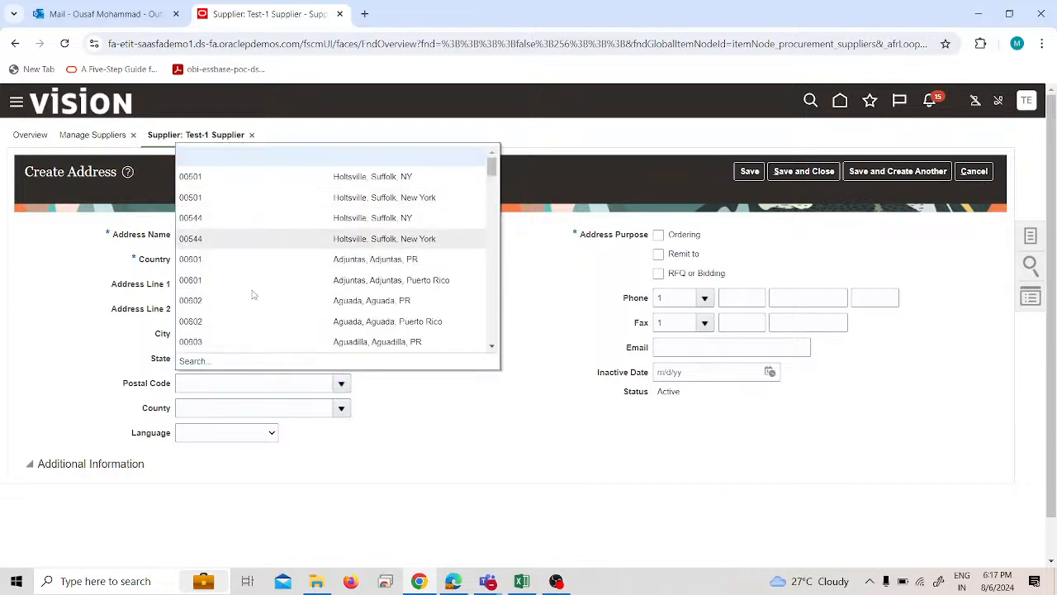
pyautogui.scroll(-3, 199, 299)
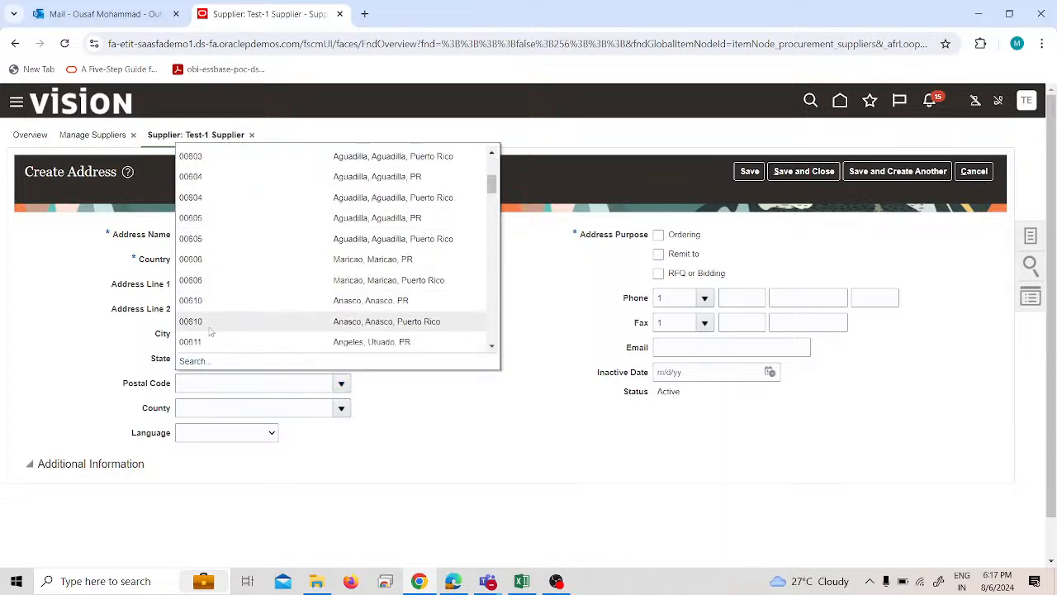
pyautogui.click(213, 322)
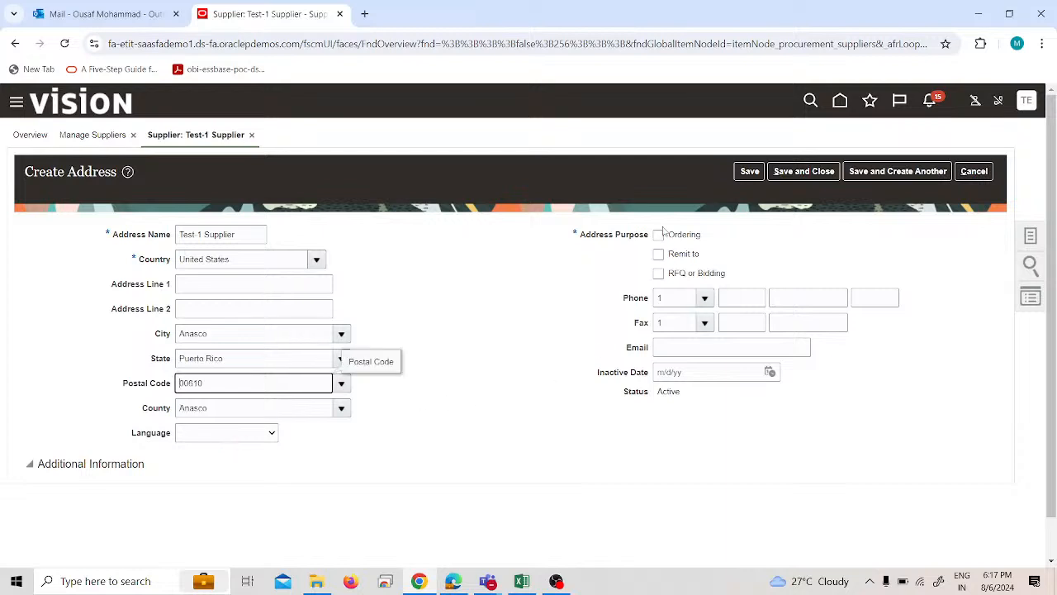
pyautogui.click(658, 234)
pyautogui.click(659, 253)
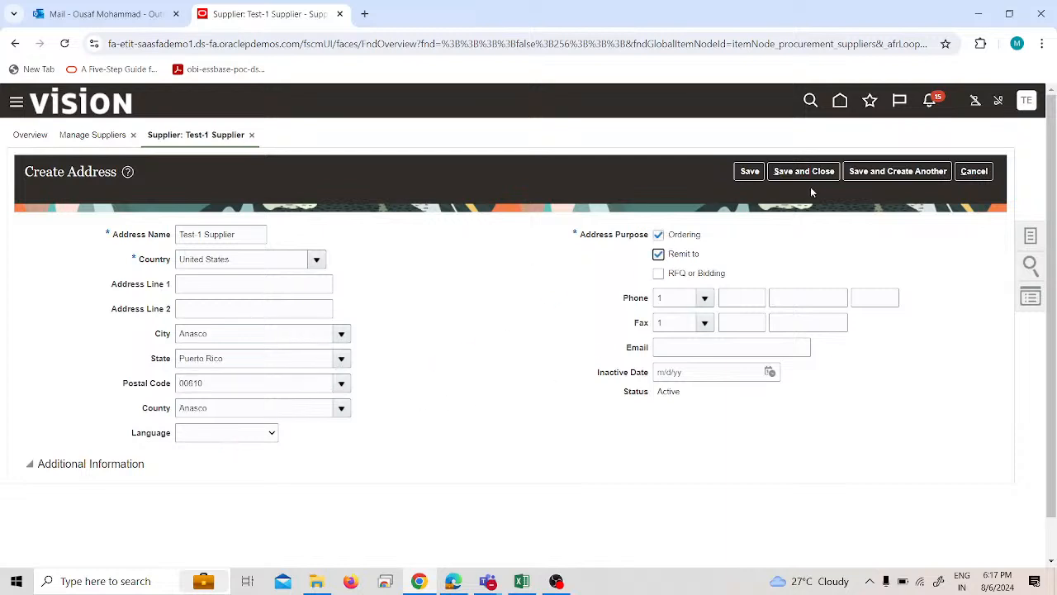
pyautogui.click(829, 176)
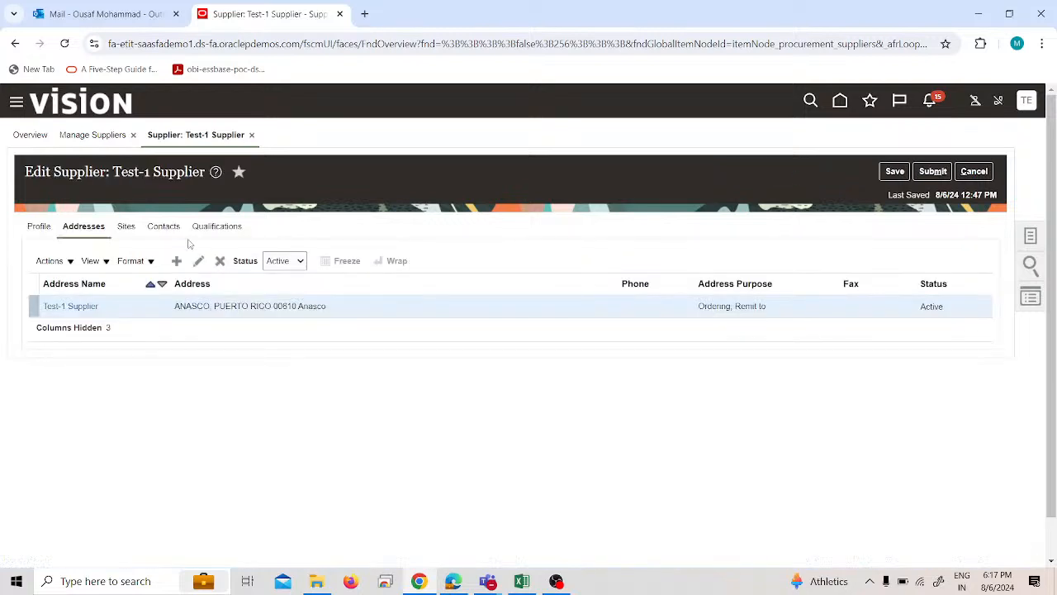
# Check the Sites section again, return to Addresses, and submit the Test-1 Supplier changes for approval.
pyautogui.click(126, 226)
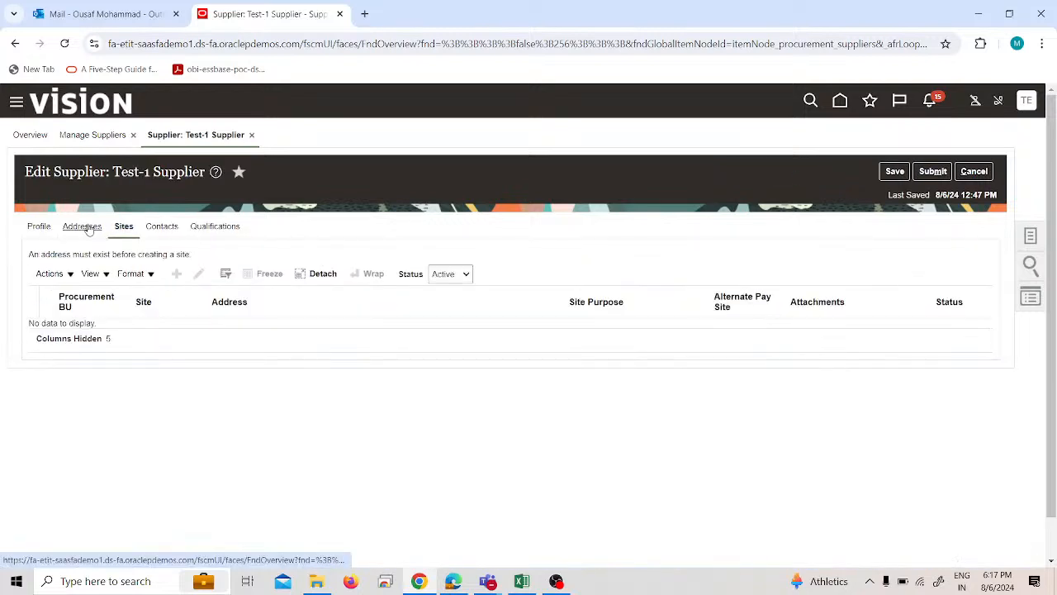
pyautogui.click(88, 229)
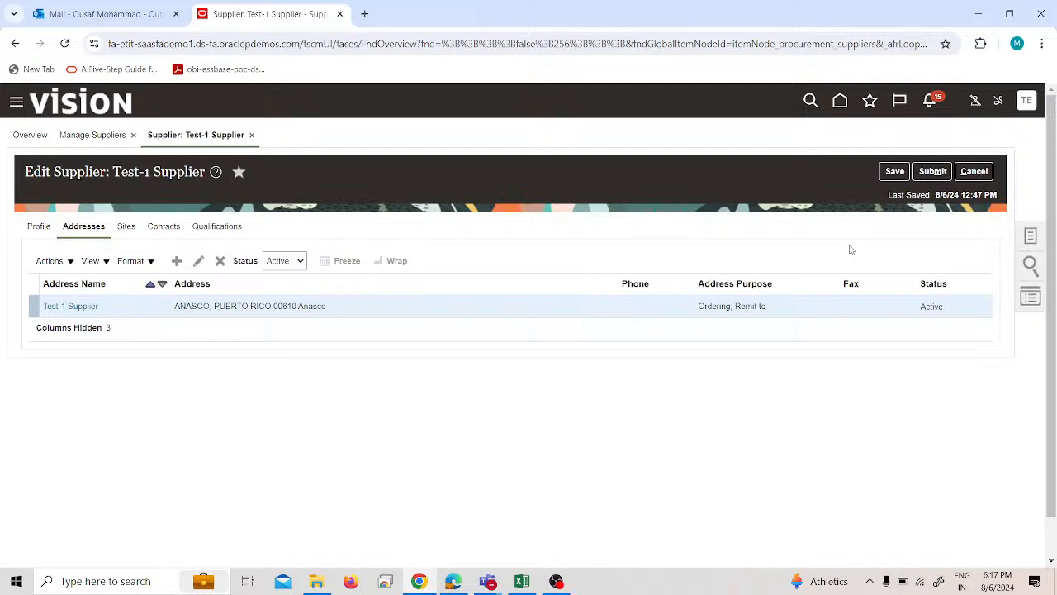
pyautogui.click(932, 172)
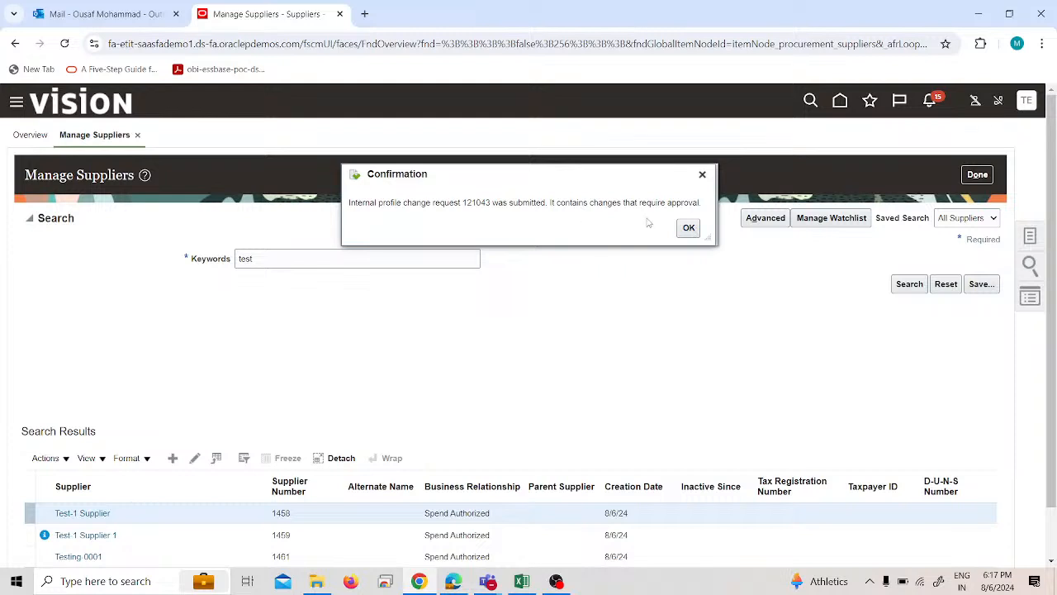
pyautogui.click(688, 228)
# Reopen Test-1 Supplier, review its Sites section, and put the supplier into edit mode to check whether a site can be added.
pyautogui.scroll(-1, 467, 380)
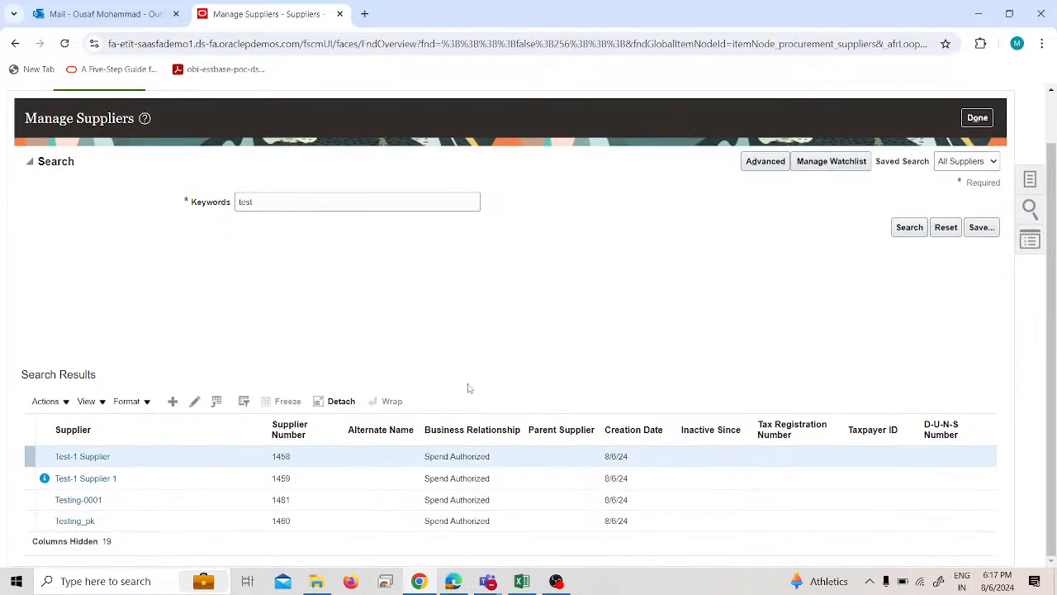
pyautogui.click(197, 401)
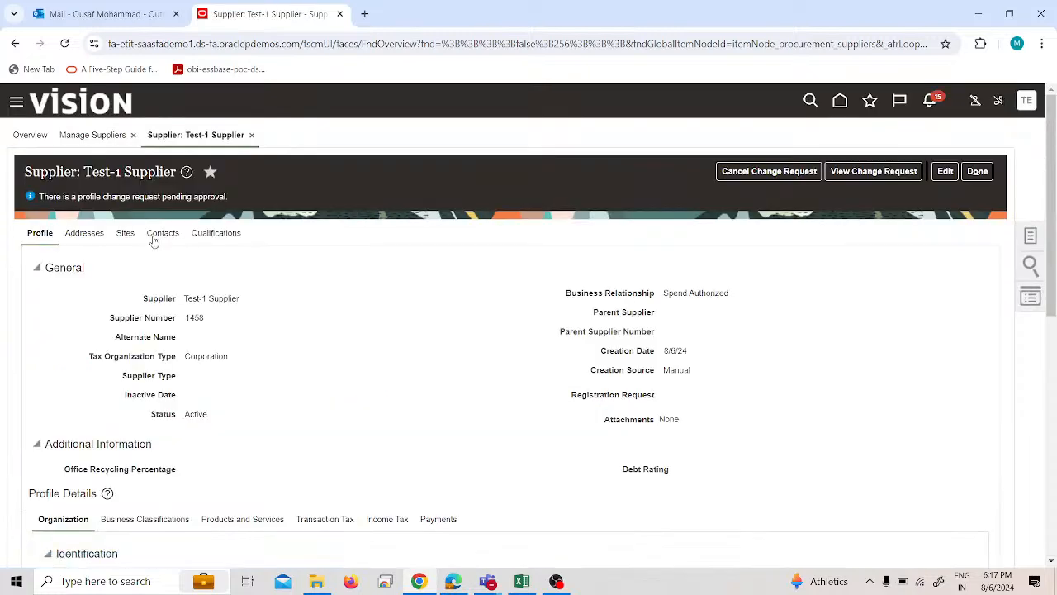
pyautogui.click(123, 236)
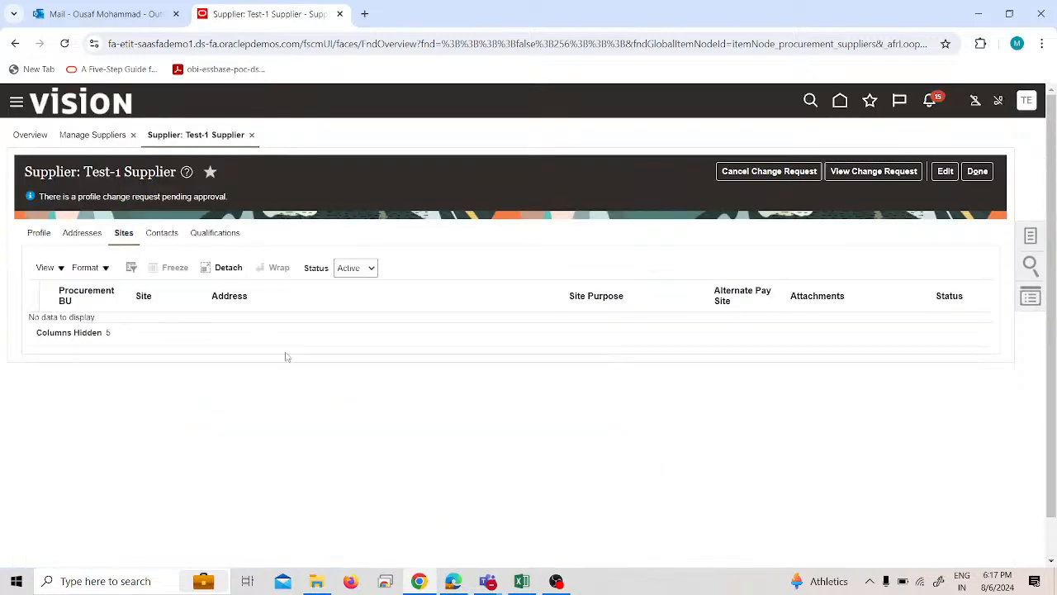
pyautogui.click(61, 269)
pyautogui.click(295, 388)
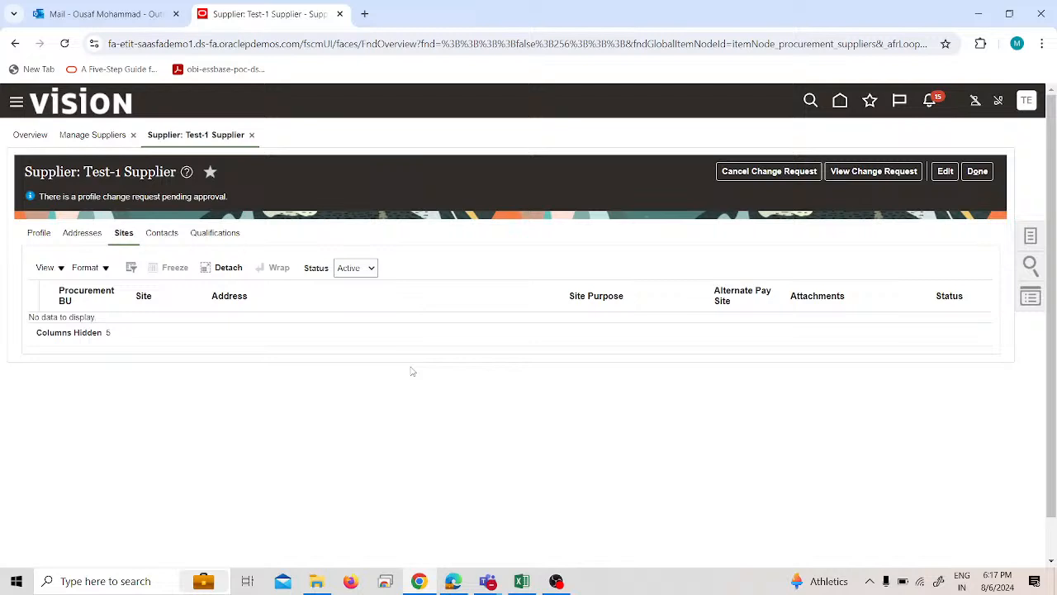
pyautogui.click(948, 172)
pyautogui.click(731, 344)
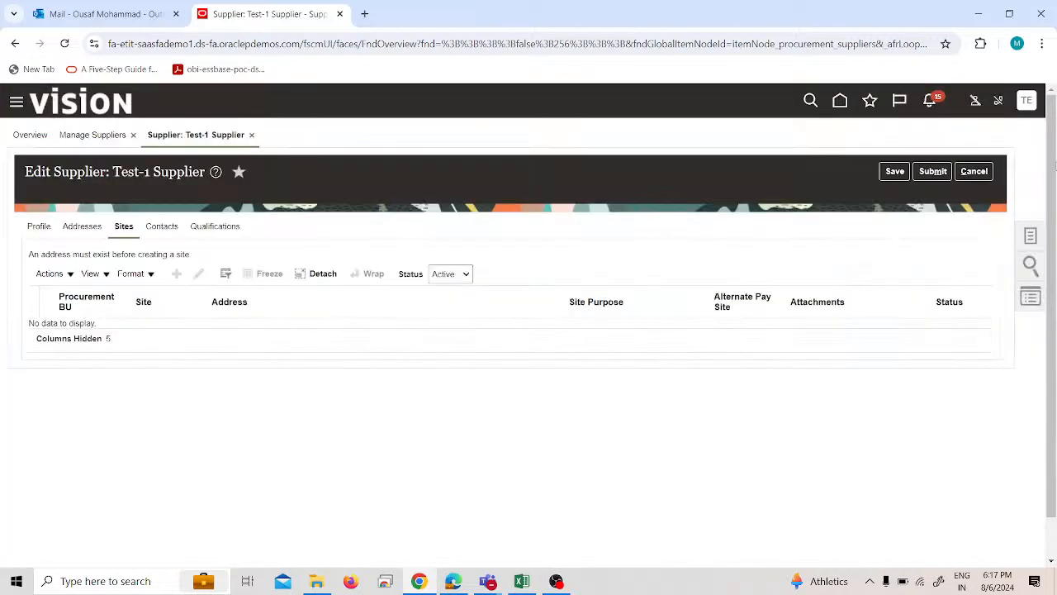
# Cancel editing Test-1 Supplier, close its record, and exit Manage Suppliers.
pyautogui.click(974, 173)
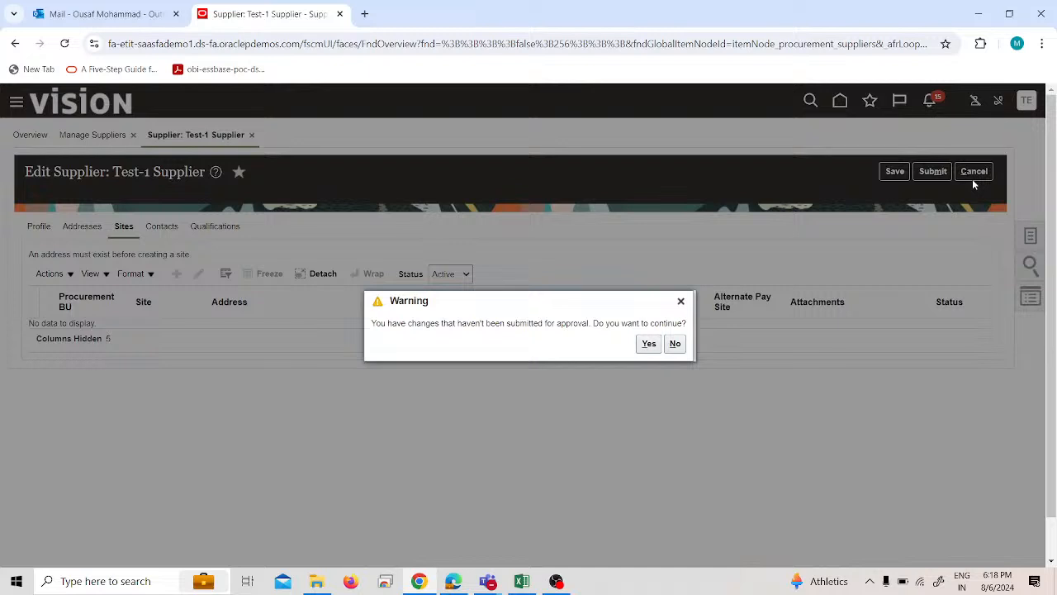
pyautogui.click(645, 345)
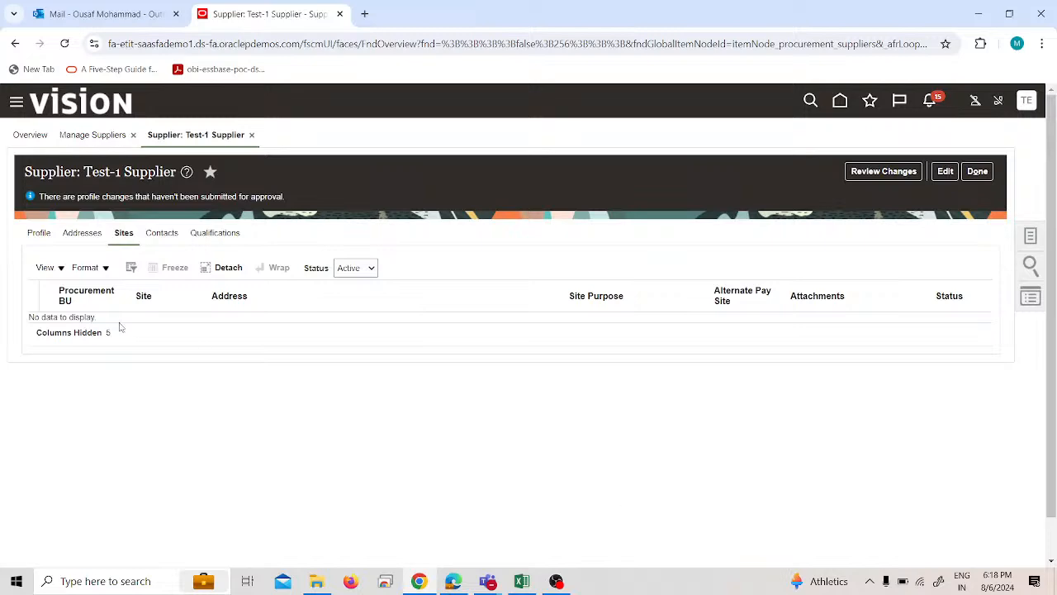
pyautogui.click(977, 171)
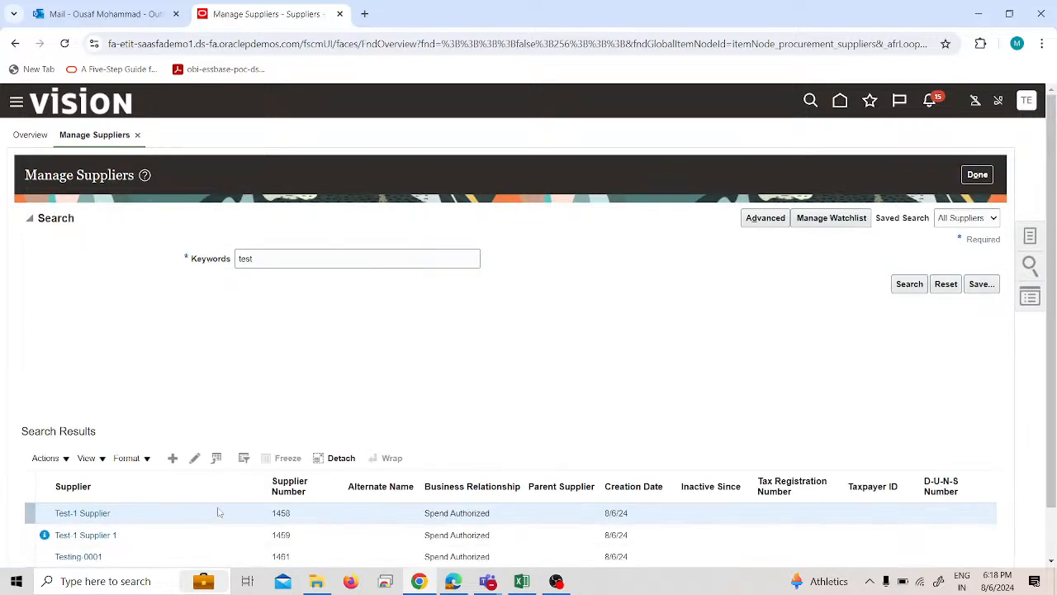
pyautogui.scroll(-1, 219, 513)
pyautogui.click(977, 122)
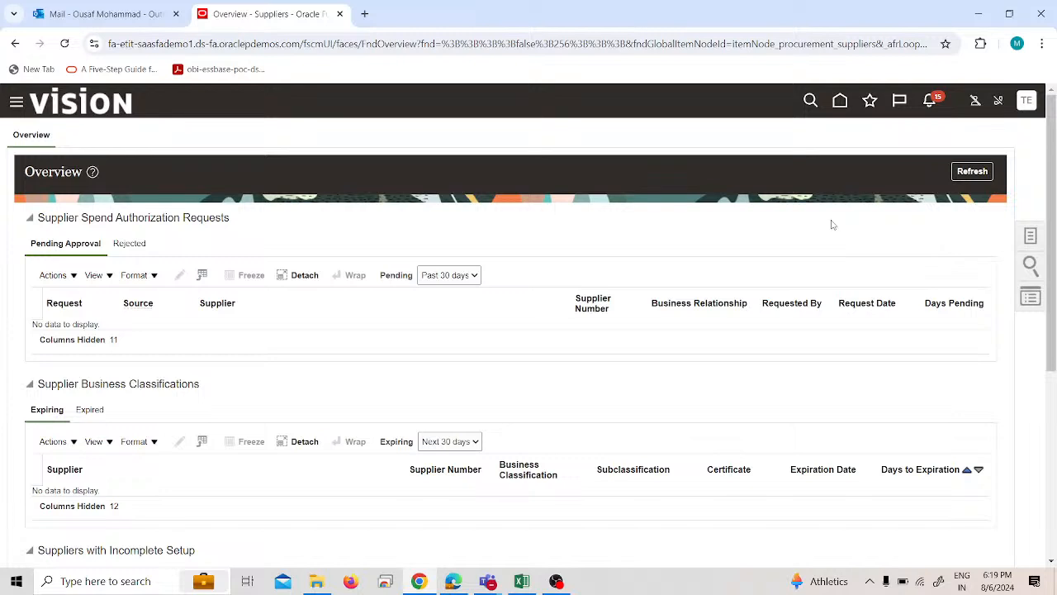
# Go to Invoices under Payables and open the Manage Accounting Periods task.
pyautogui.click(17, 103)
pyautogui.click(189, 271)
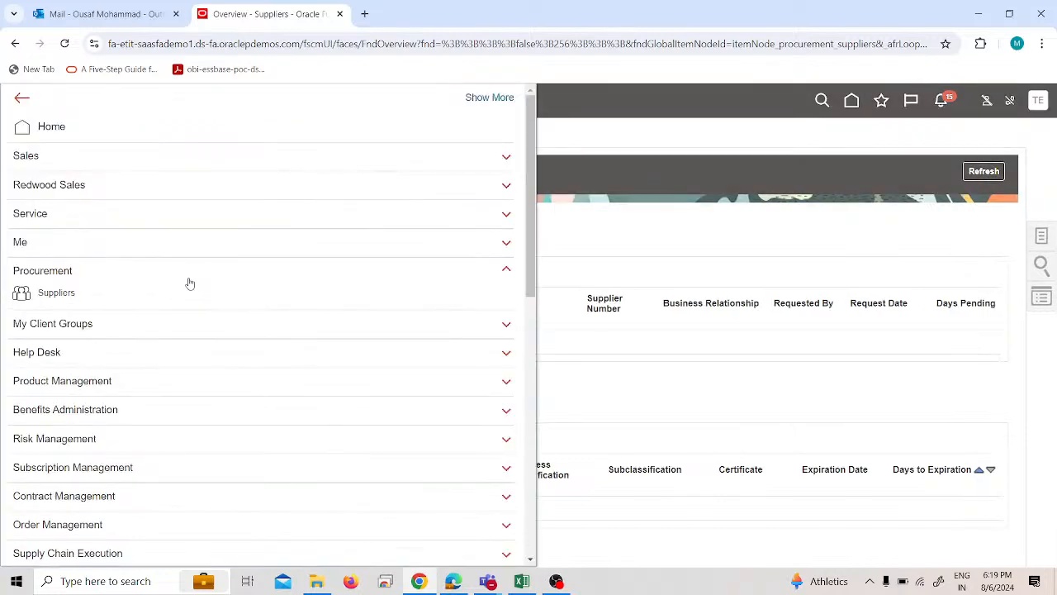
pyautogui.scroll(-3, 187, 296)
pyautogui.click(88, 367)
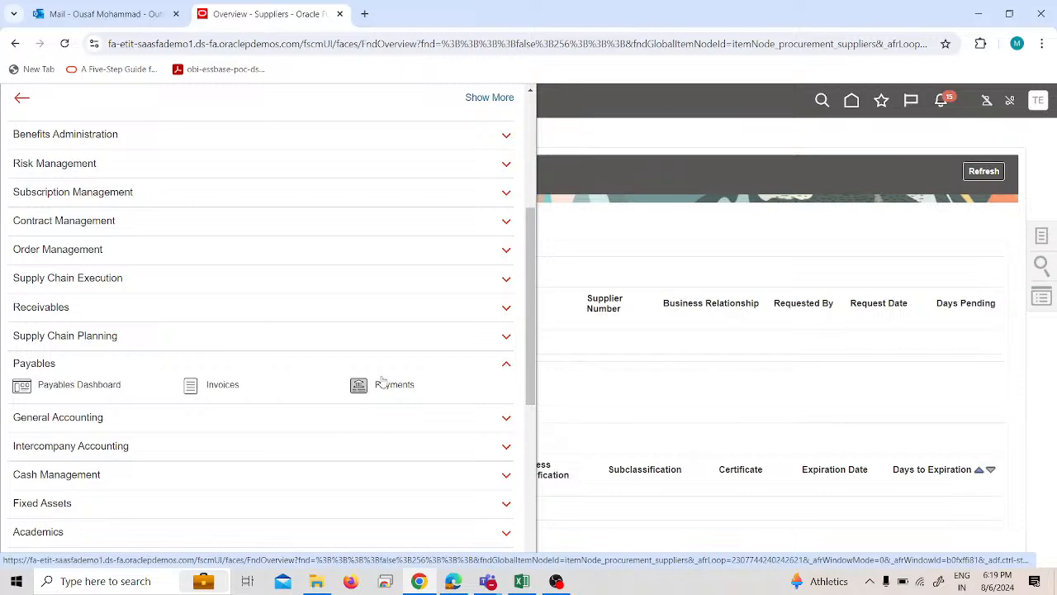
pyautogui.click(222, 385)
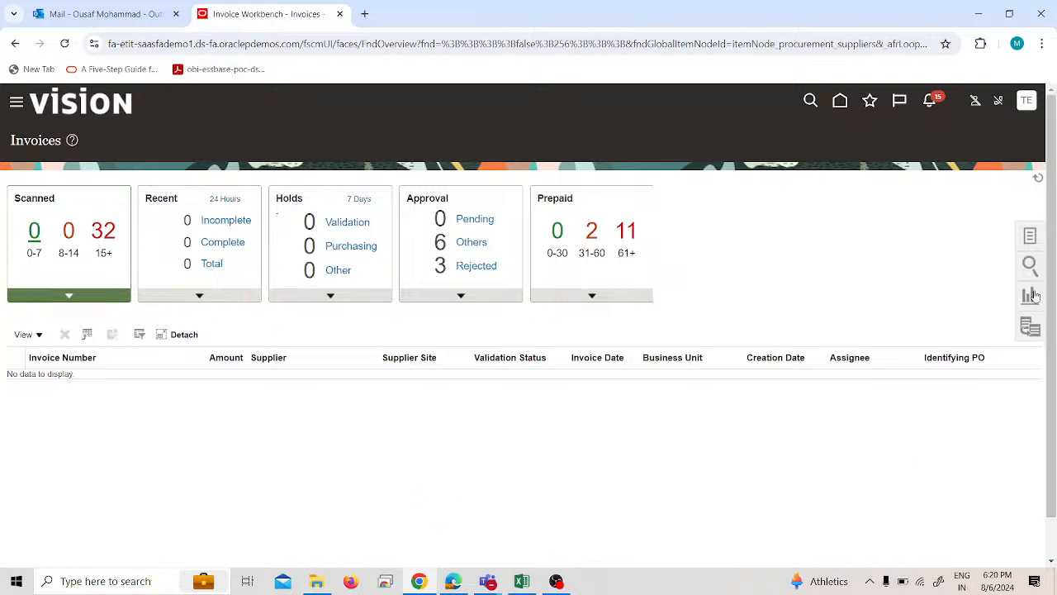
pyautogui.click(1032, 237)
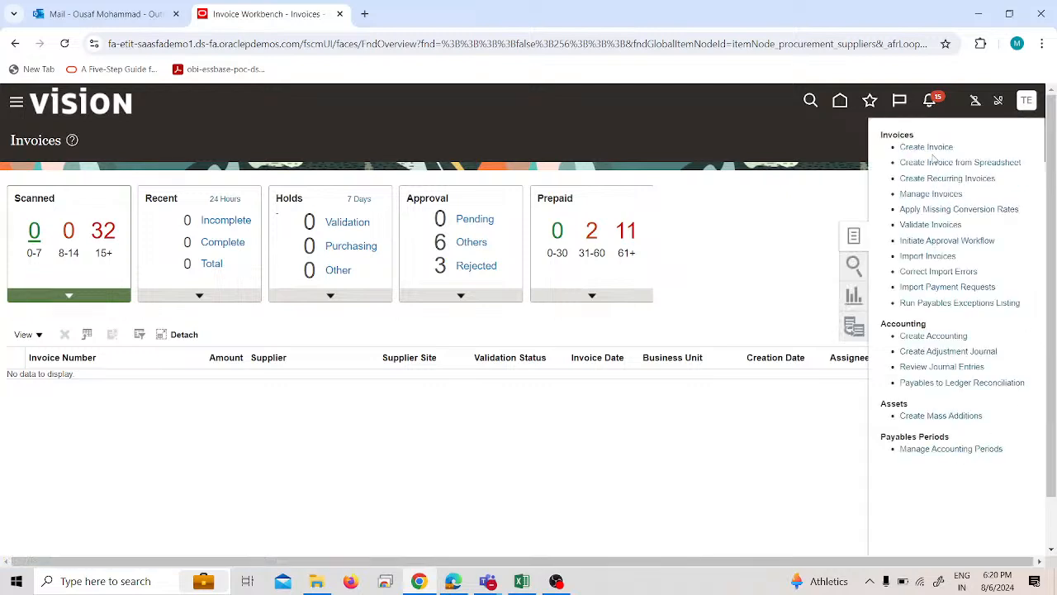
pyautogui.click(936, 450)
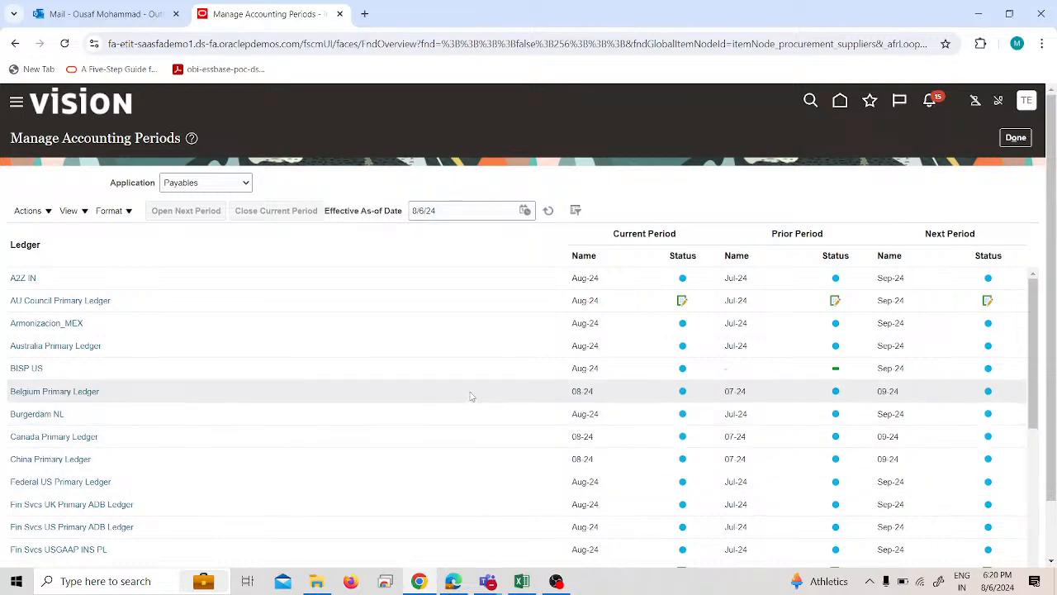
# Examine the Payables current, prior and next period statuses across the ledgers, selecting the PRA US ledger.
pyautogui.scroll(-5, 440, 402)
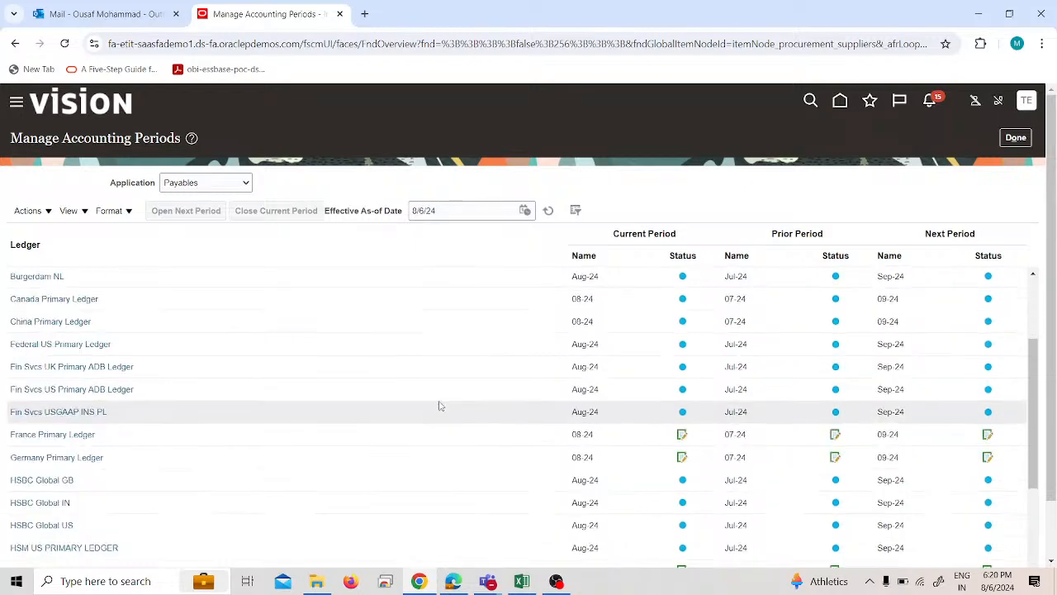
pyautogui.scroll(-1, 440, 405)
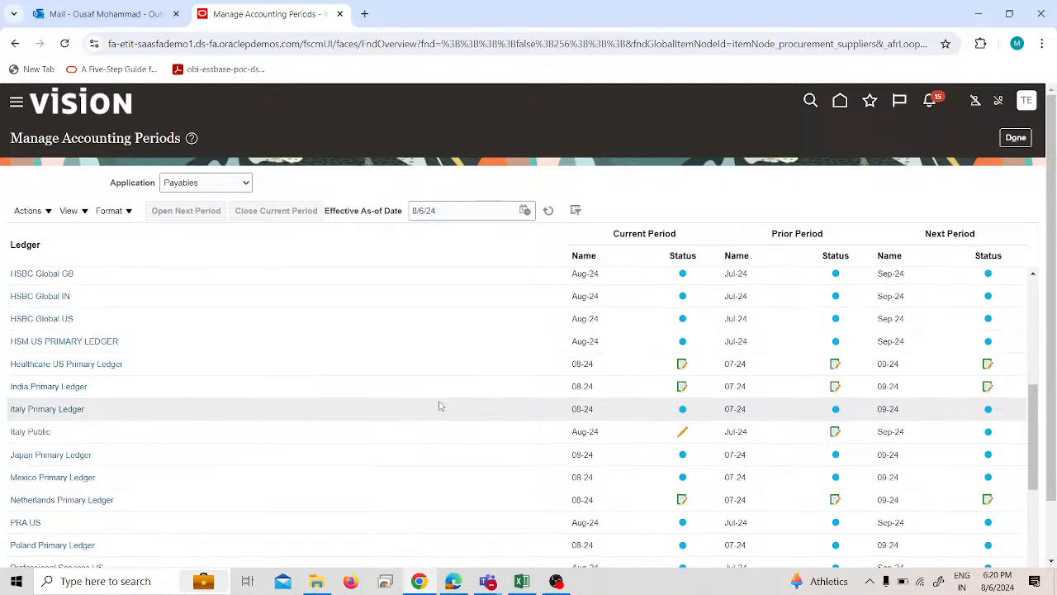
pyautogui.click(281, 525)
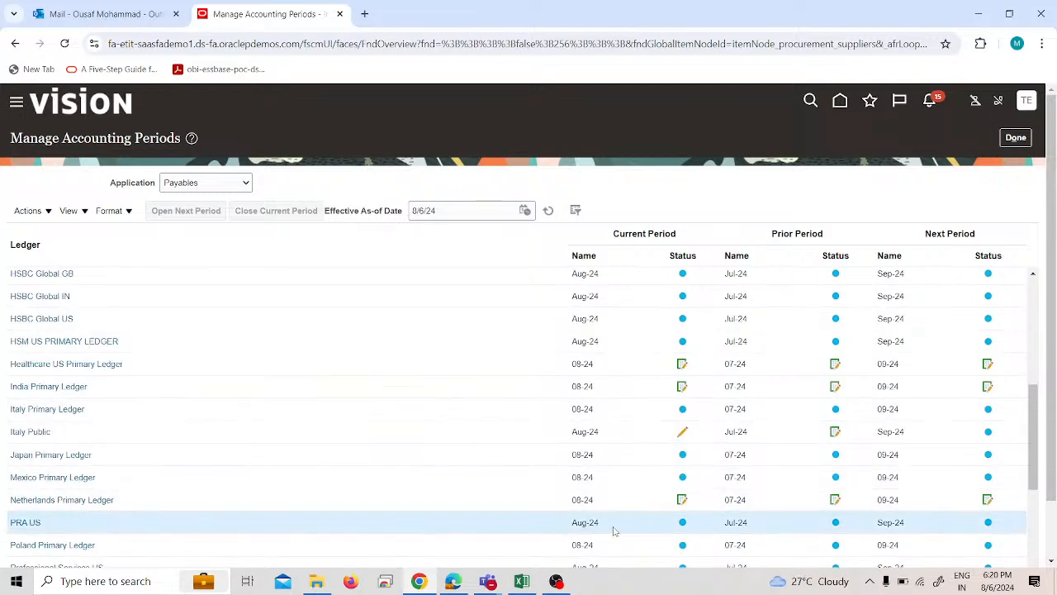
pyautogui.scroll(-1, 613, 531)
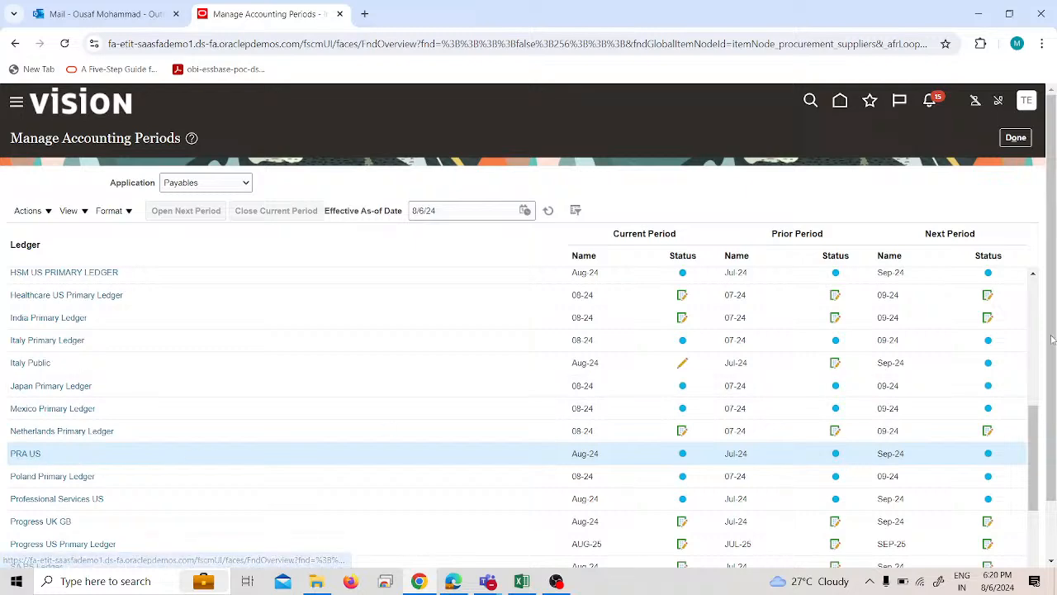
pyautogui.moveTo(1051, 376); pyautogui.dragTo(1051, 438)
pyautogui.scroll(-1, 793, 489)
pyautogui.scroll(-5, 603, 496)
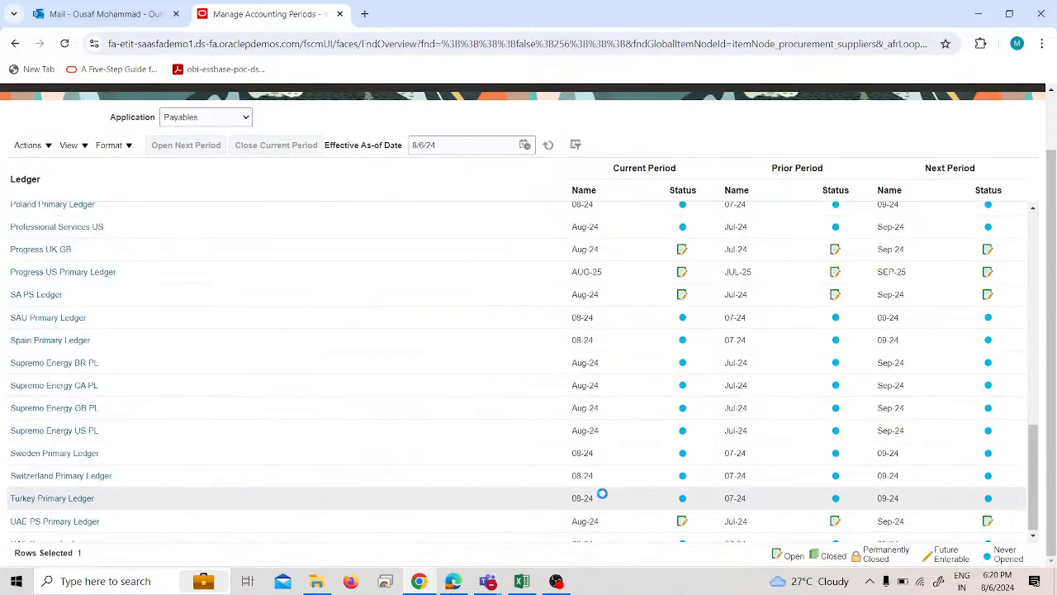
pyautogui.scroll(10, 524, 524)
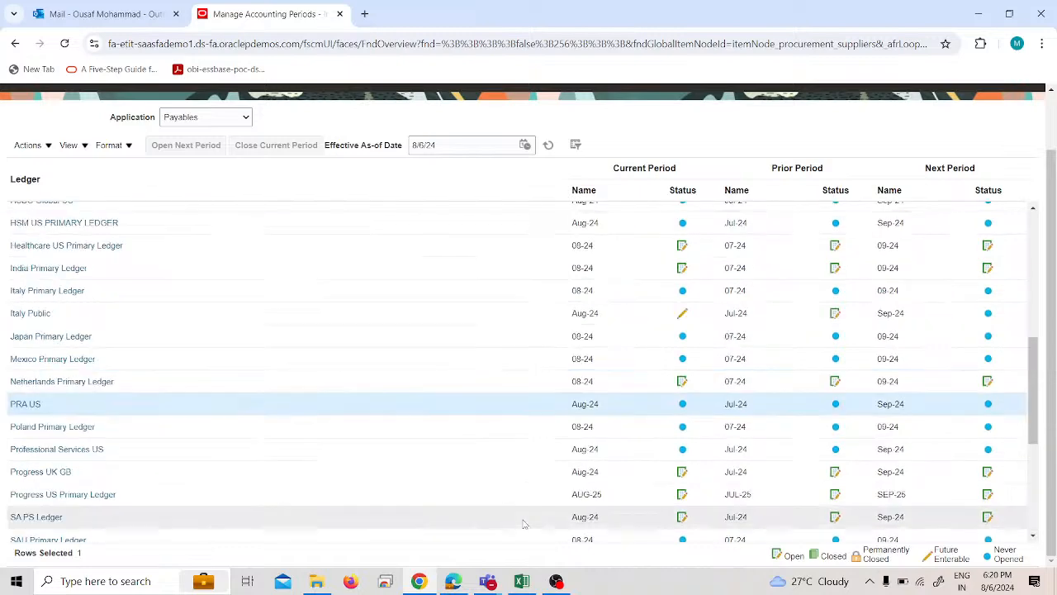
# Open Jan-24 as the first Payables period for the PRA US ledger and refresh the period list.
pyautogui.scroll(-3, 391, 504)
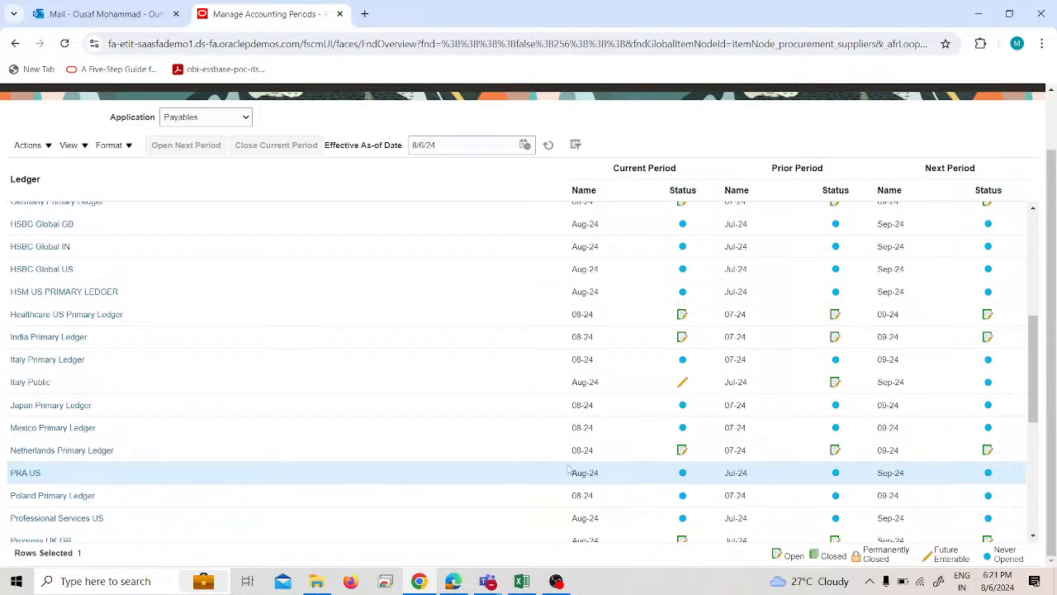
pyautogui.click(33, 469)
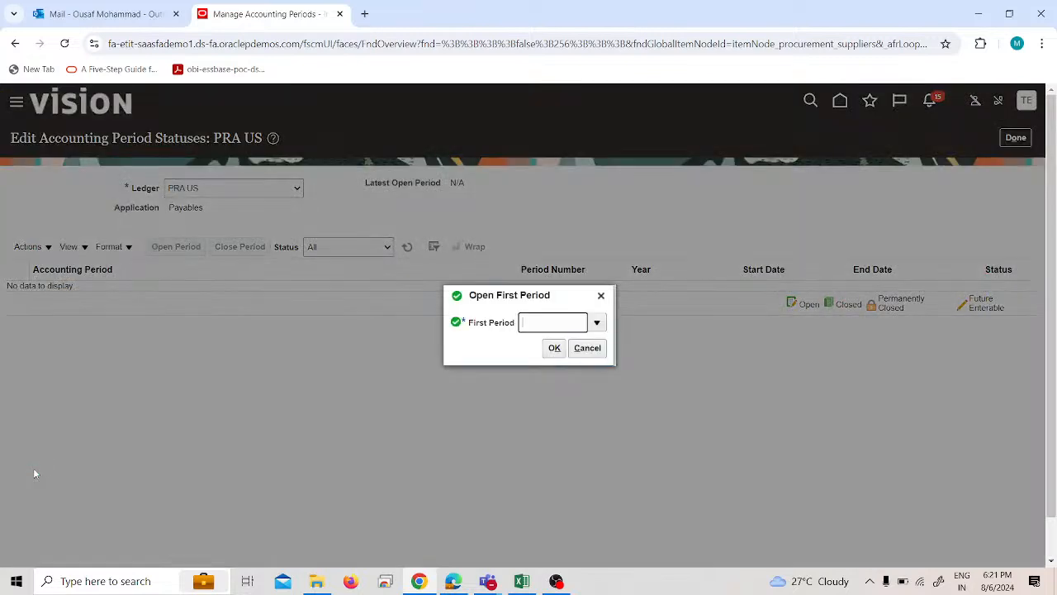
pyautogui.click(595, 322)
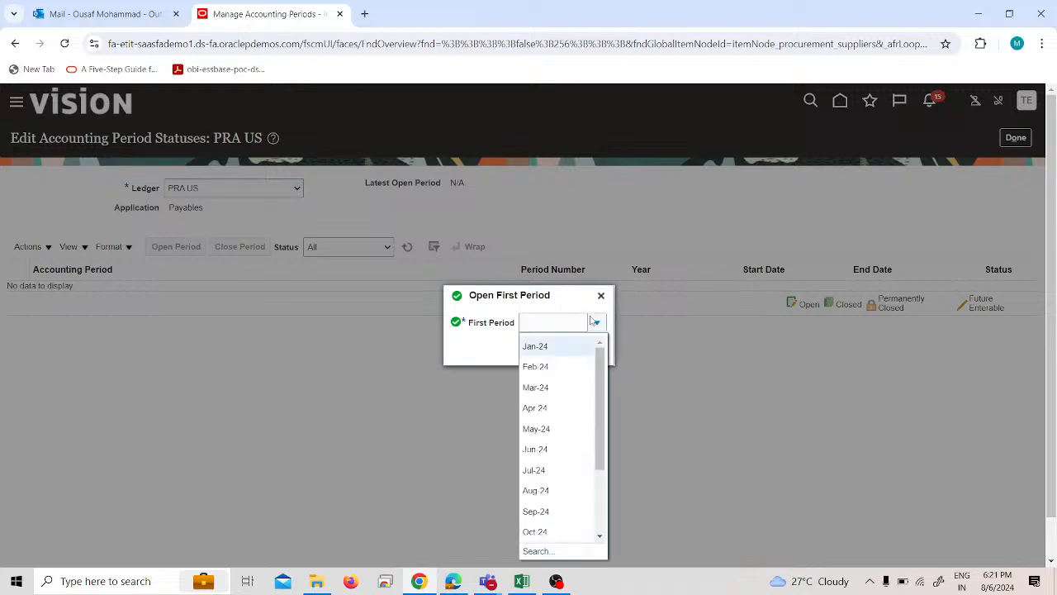
pyautogui.click(558, 348)
pyautogui.click(556, 348)
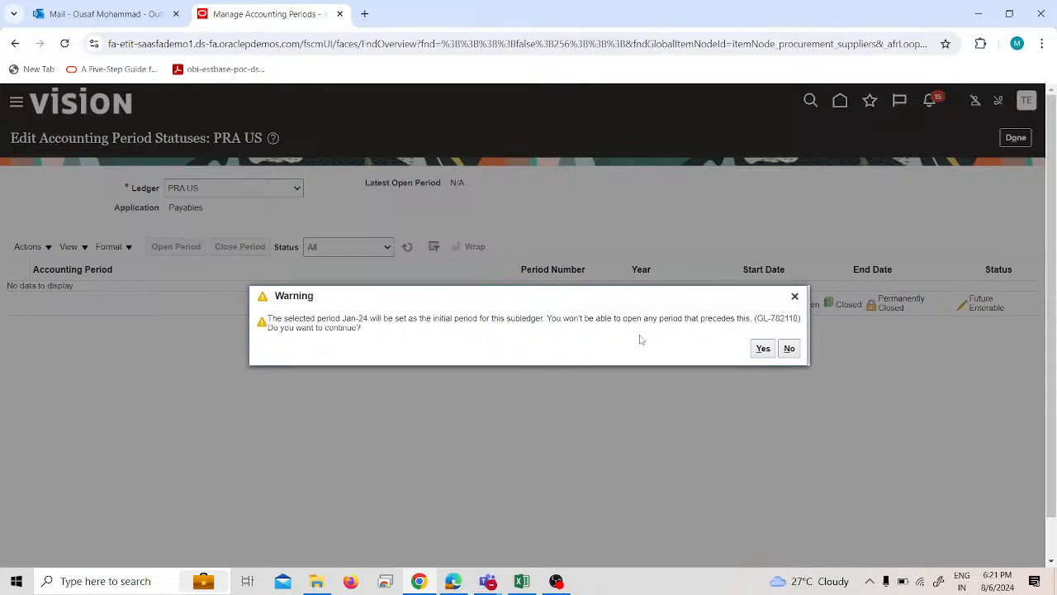
pyautogui.click(761, 347)
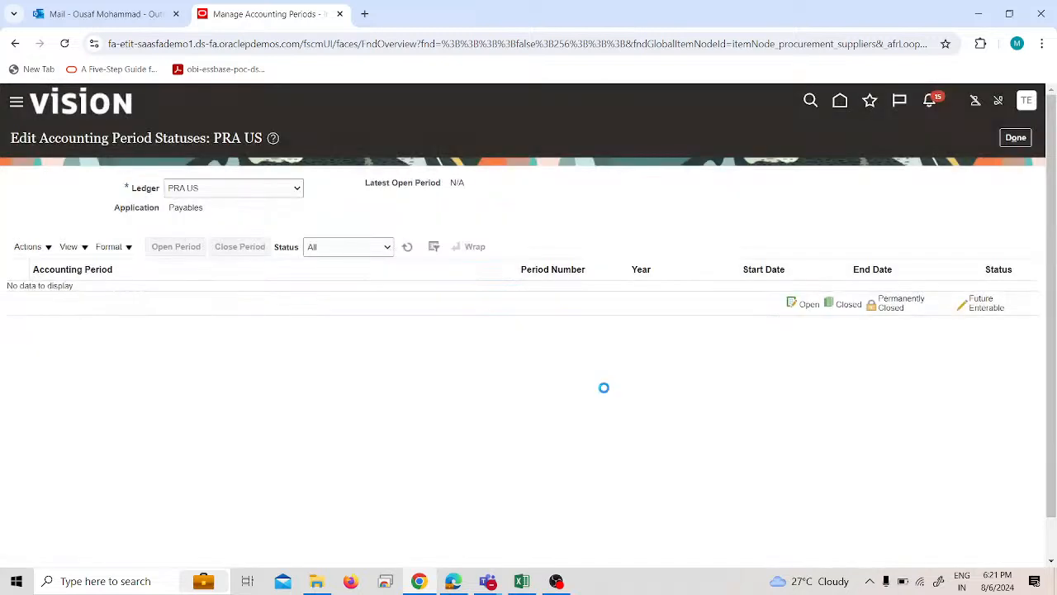
pyautogui.click(408, 252)
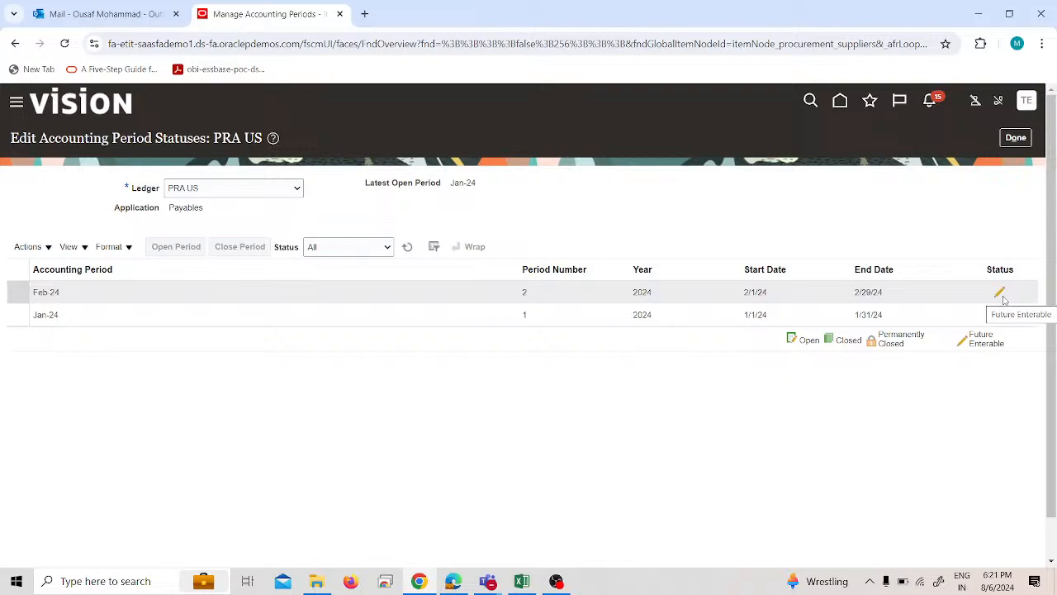
# Open all PRA US Payables periods up to the target period Aug-24.
pyautogui.click(46, 253)
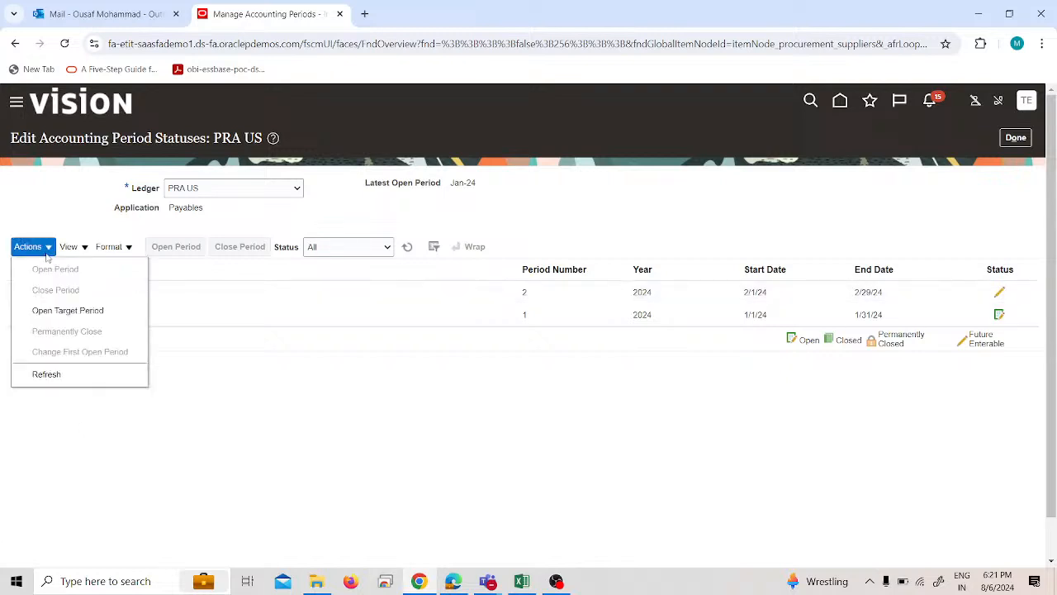
pyautogui.click(71, 310)
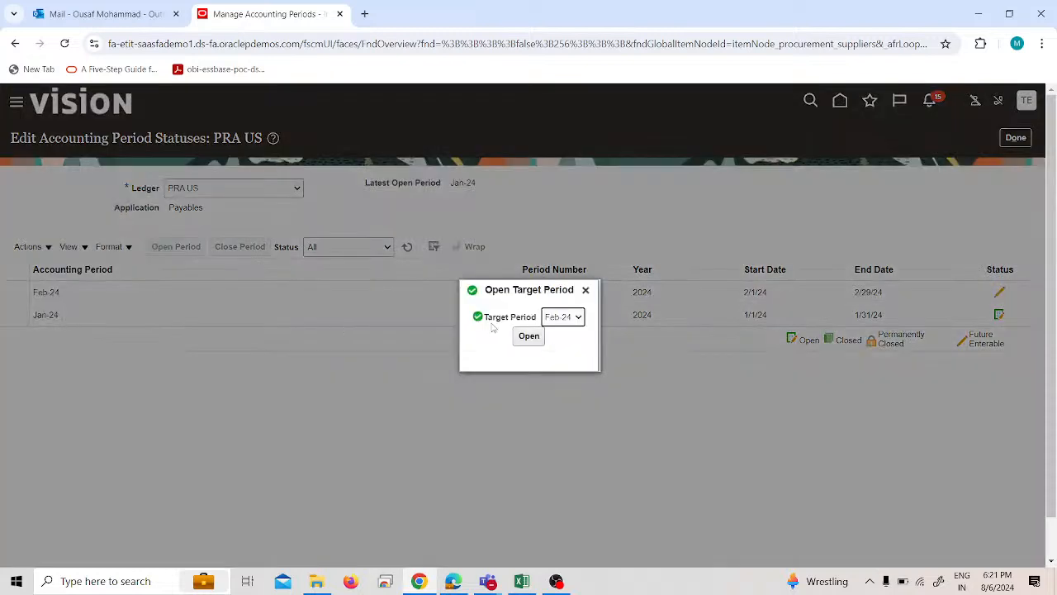
pyautogui.click(562, 317)
pyautogui.click(557, 394)
pyautogui.click(534, 336)
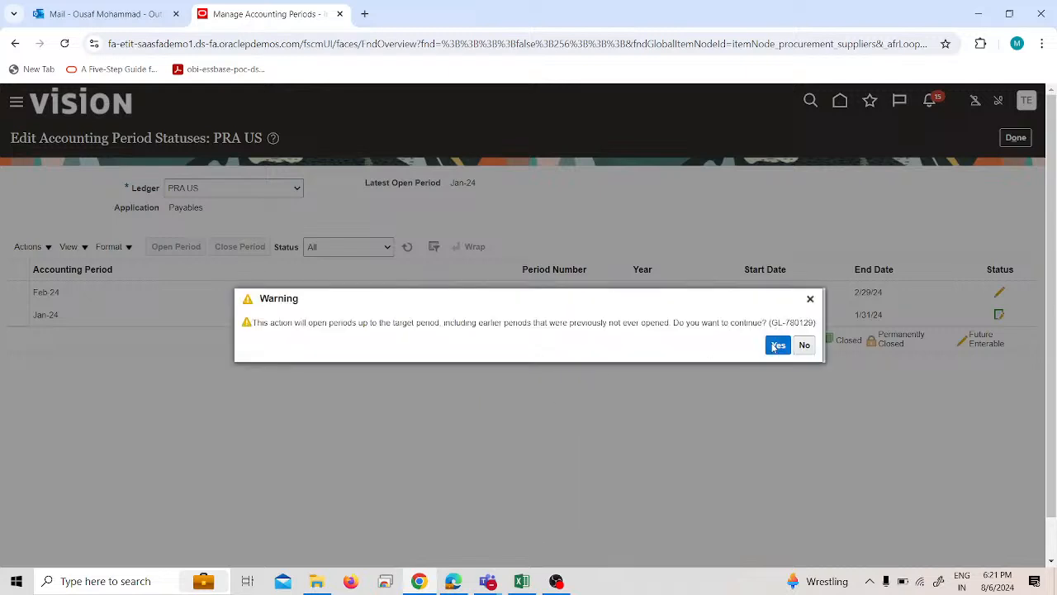
pyautogui.click(776, 344)
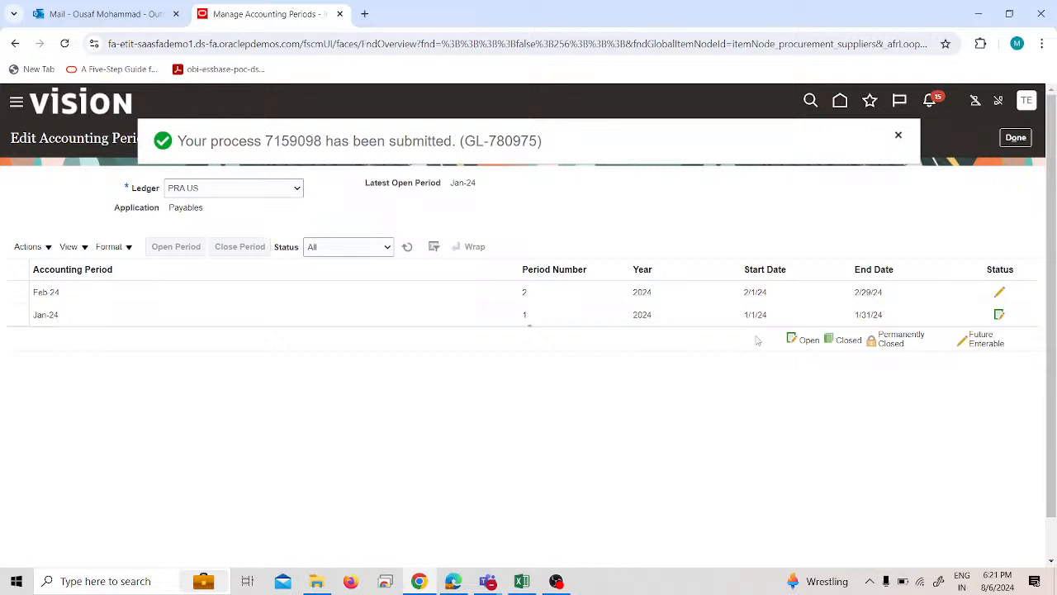
# Refresh the PRA US accounting periods to review their statuses, select the Jul-24 period, and return to the ledger list.
pyautogui.click(408, 250)
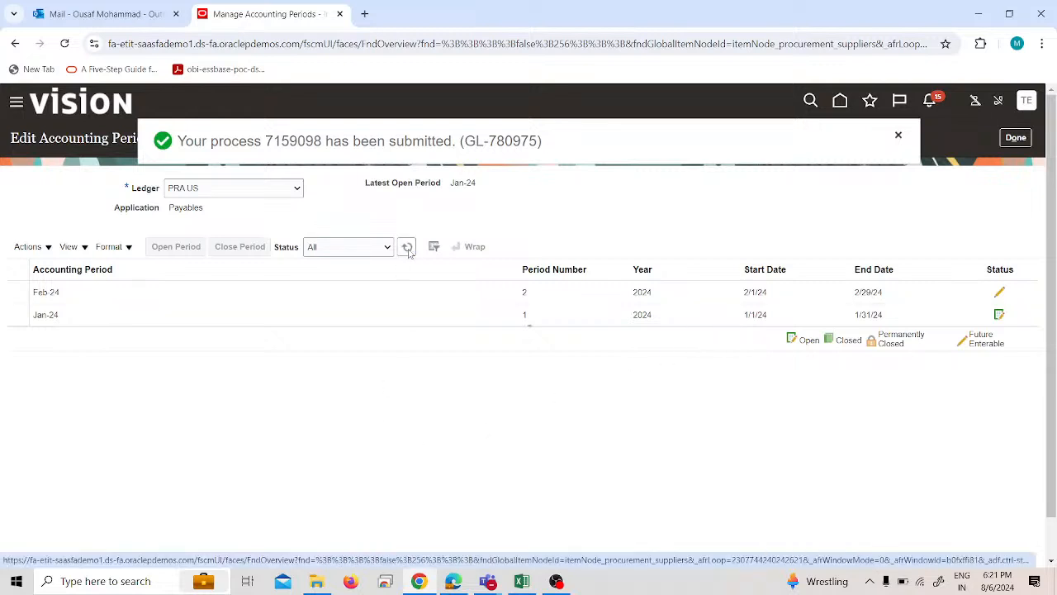
pyautogui.click(408, 249)
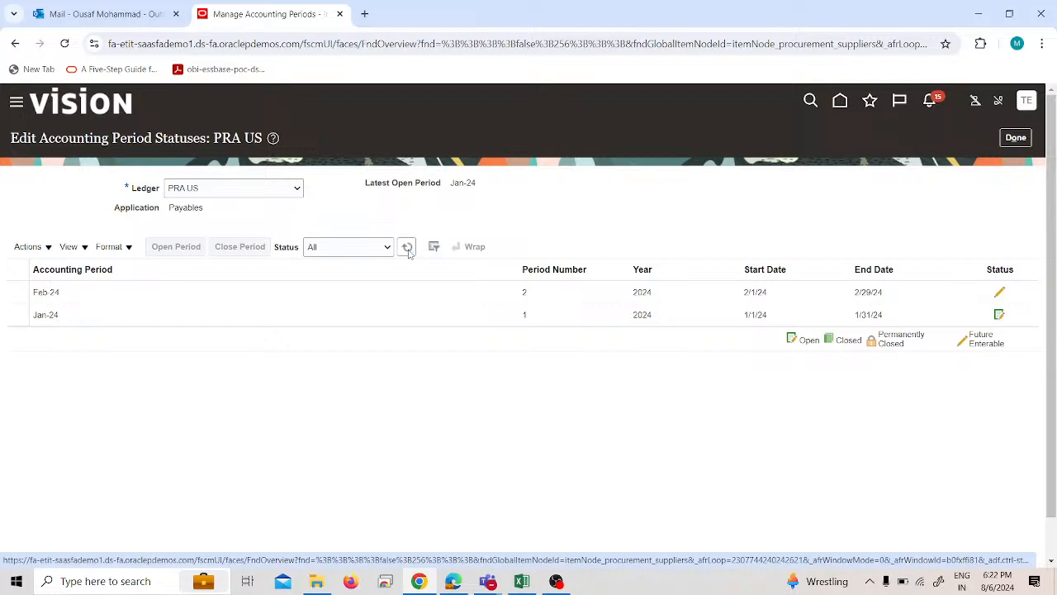
pyautogui.doubleClick(393, 259)
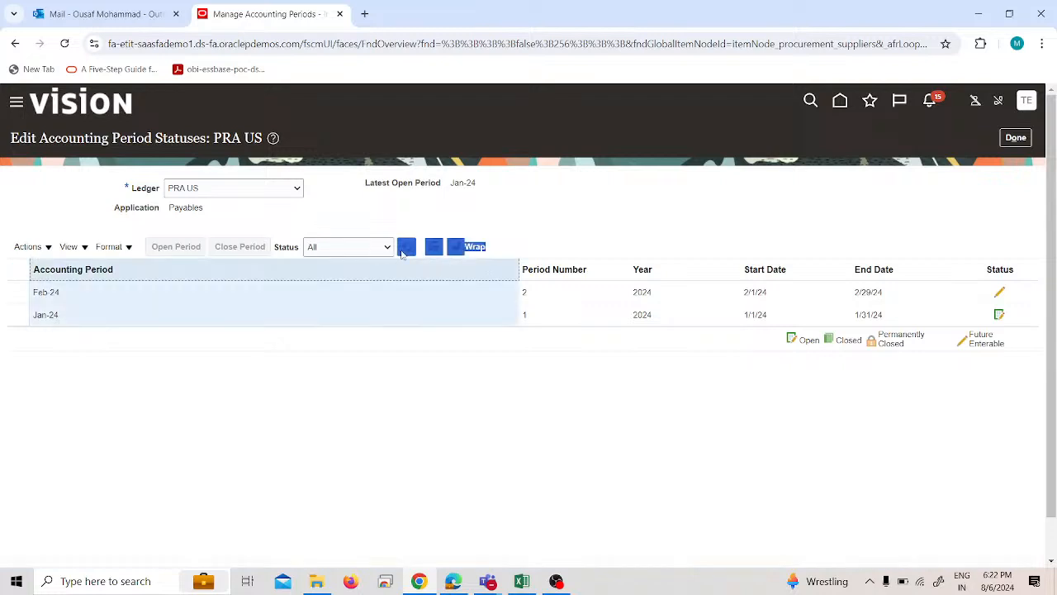
pyautogui.click(399, 252)
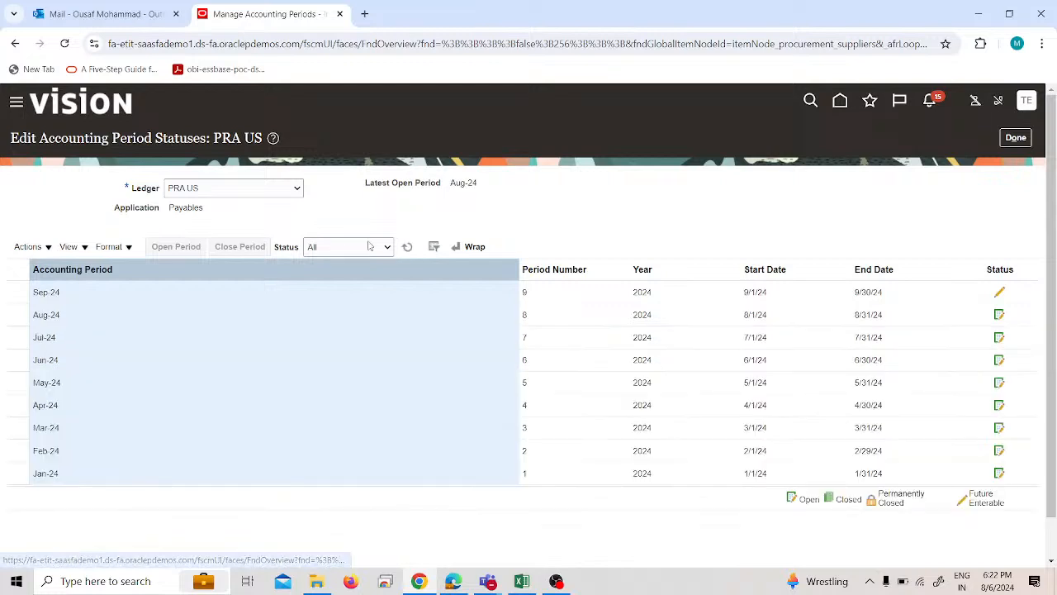
pyautogui.click(432, 338)
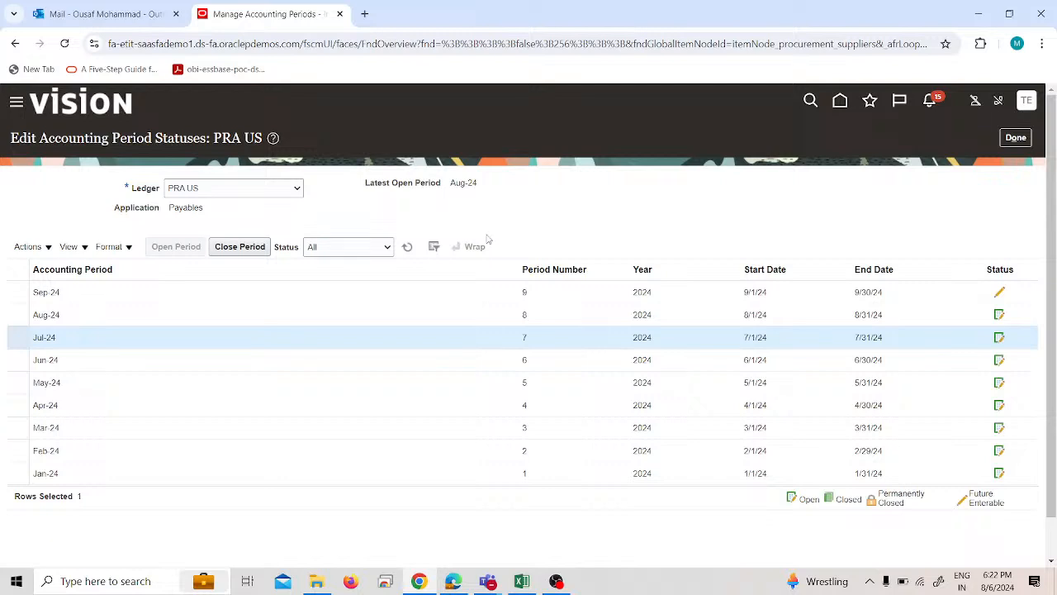
pyautogui.click(1015, 137)
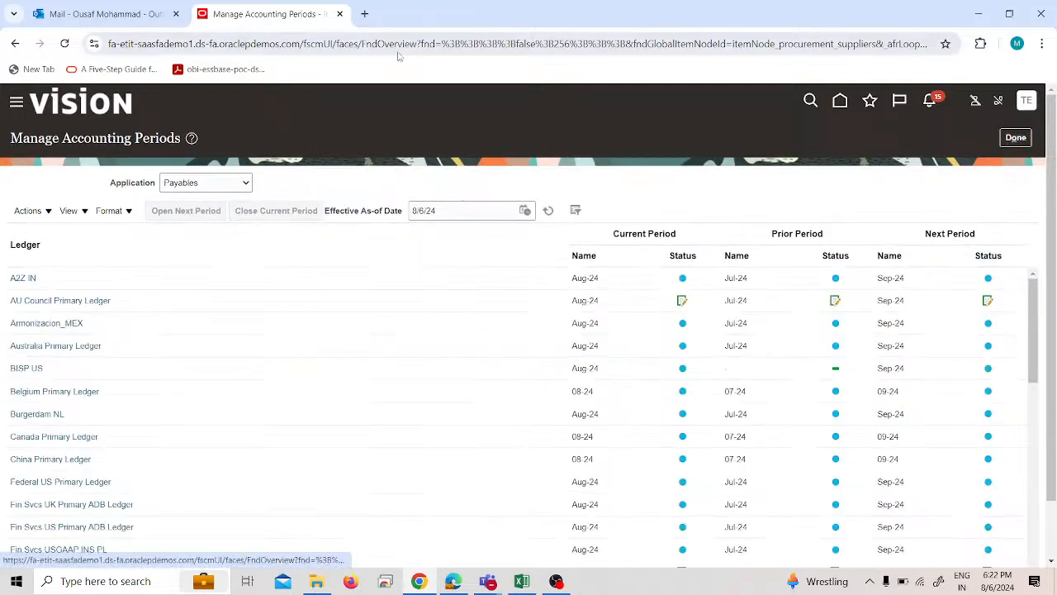
pyautogui.click(17, 102)
pyautogui.click(102, 300)
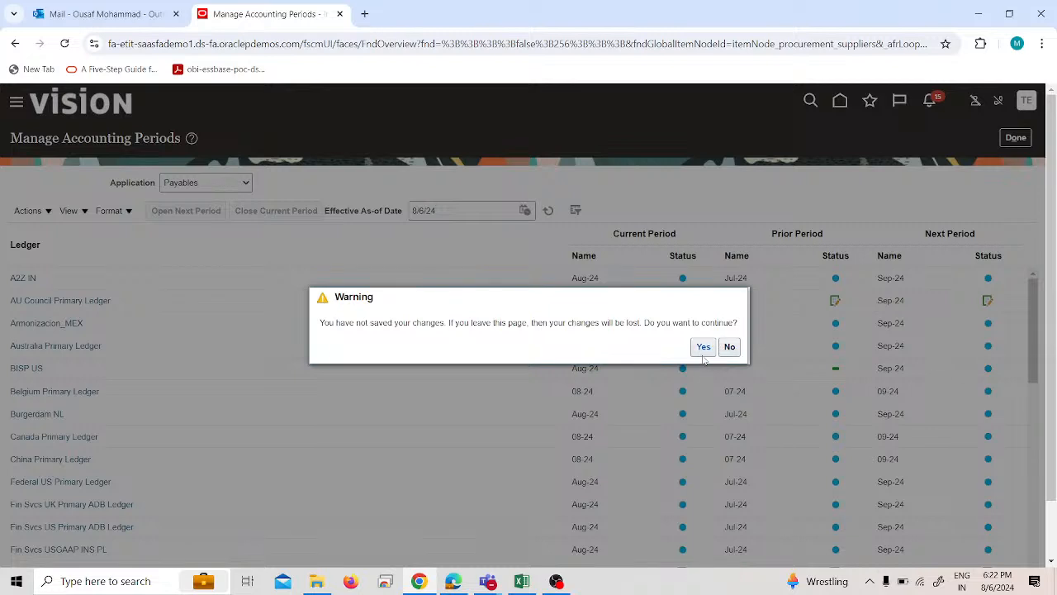
pyautogui.click(730, 347)
pyautogui.click(730, 347)
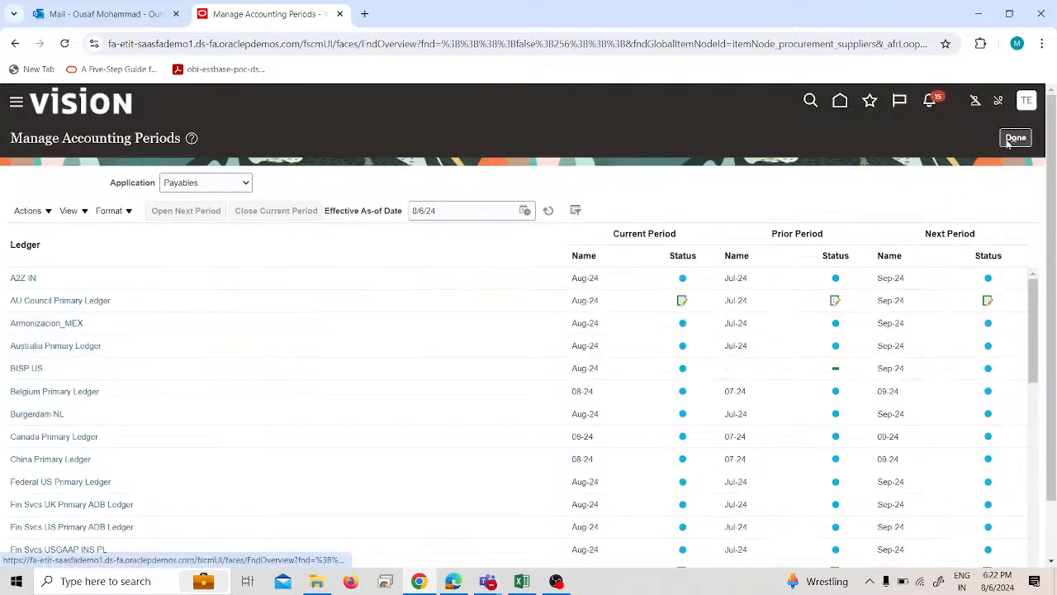
# Reopen the PRA US ledger to check its Payables period statuses, and close it again.
pyautogui.scroll(-7, 61, 372)
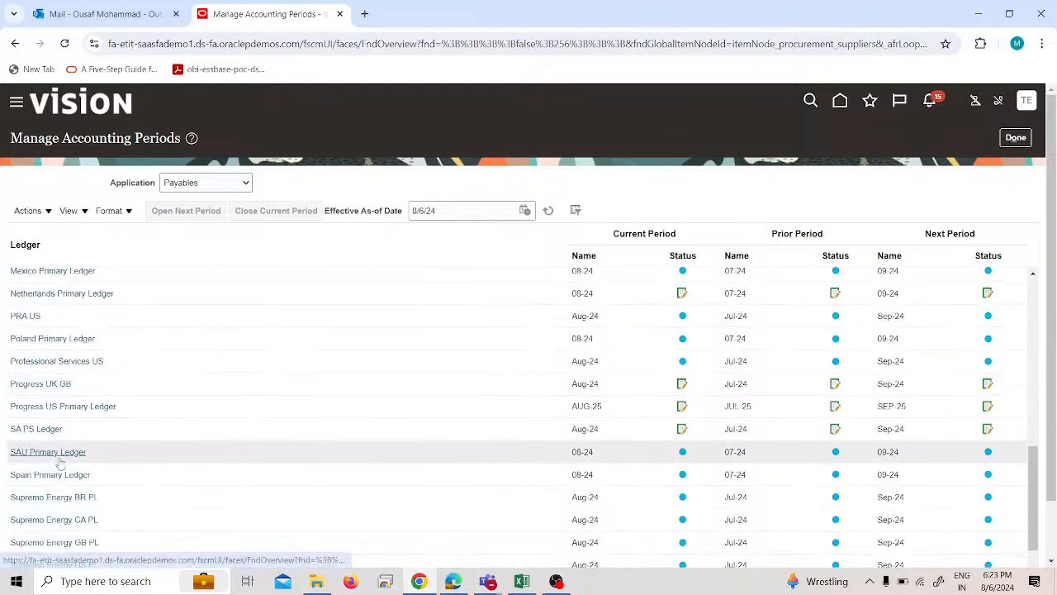
pyautogui.click(24, 316)
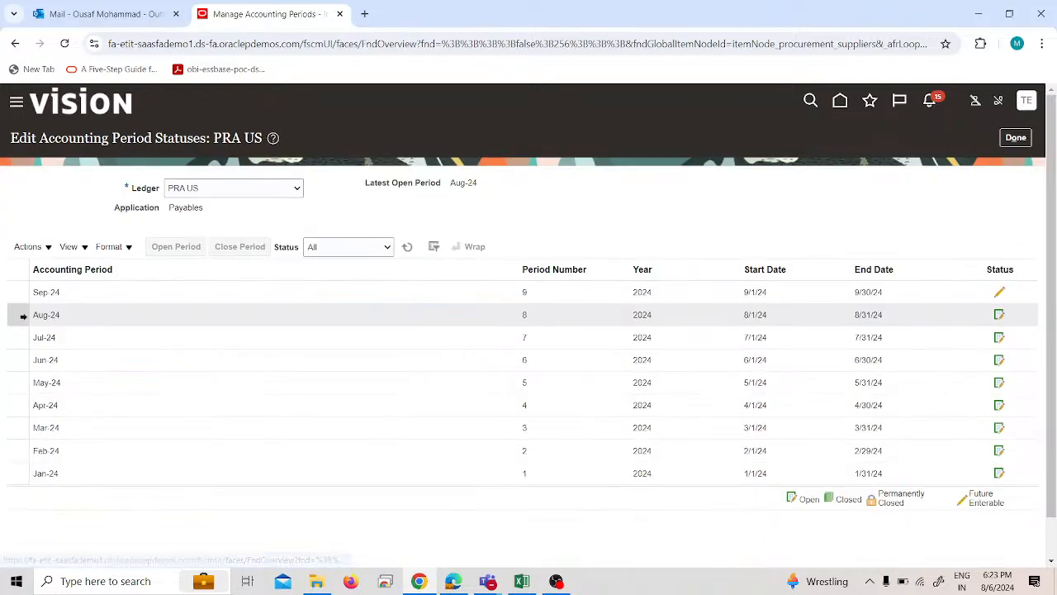
pyautogui.click(1024, 145)
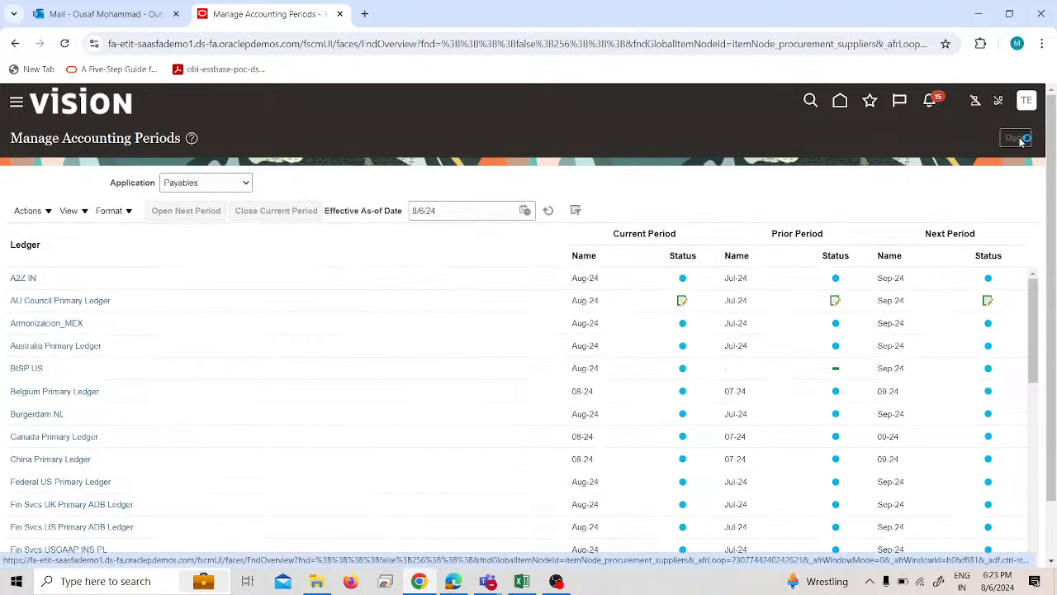
# Exit Manage Accounting Periods without saving, go to Suppliers, and open the Manage Suppliers task.
pyautogui.click(1021, 139)
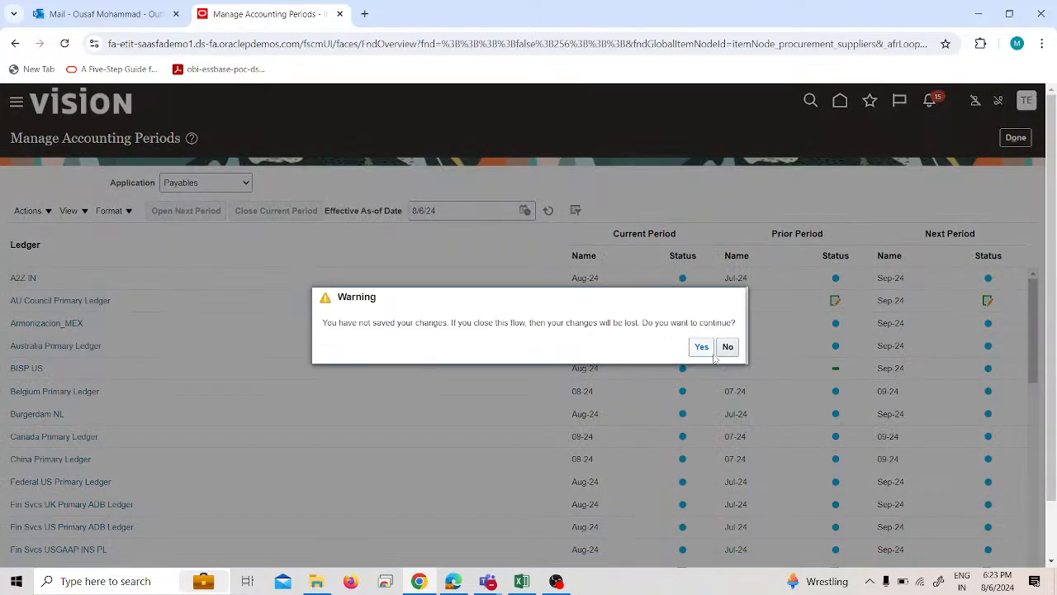
pyautogui.click(695, 350)
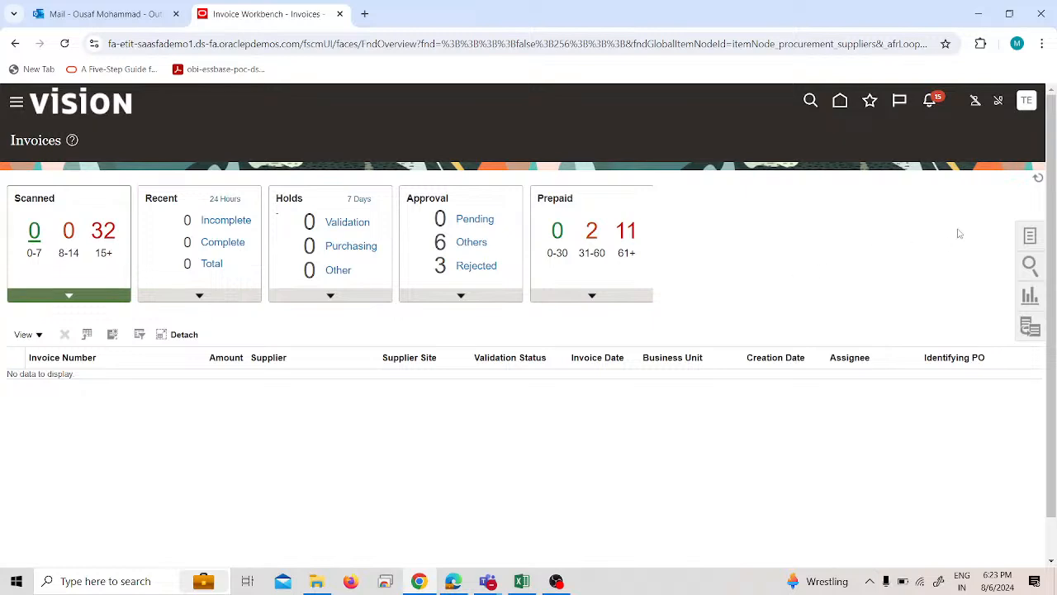
pyautogui.click(19, 104)
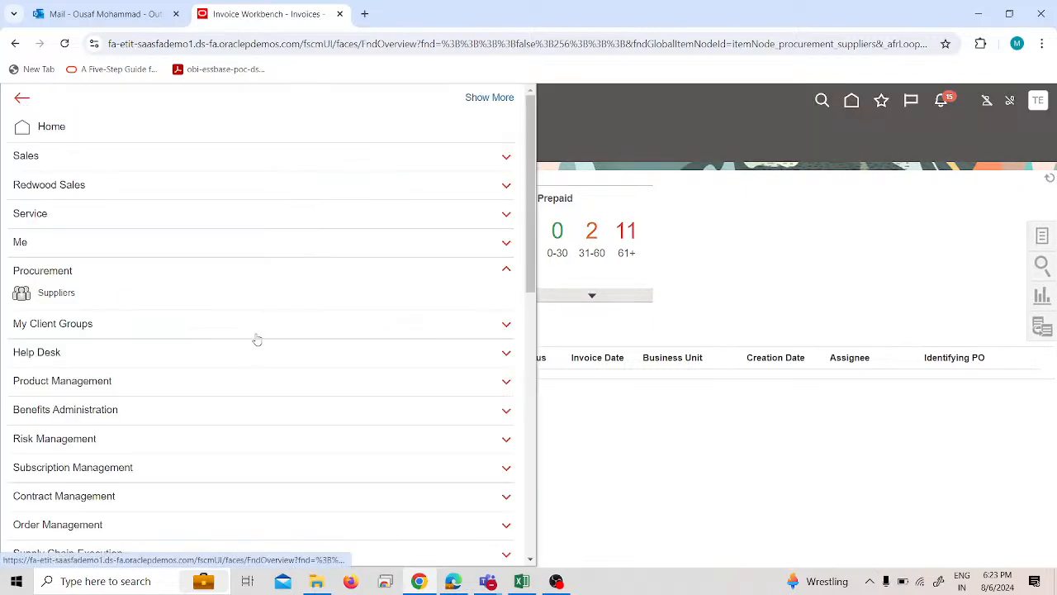
pyautogui.click(1029, 236)
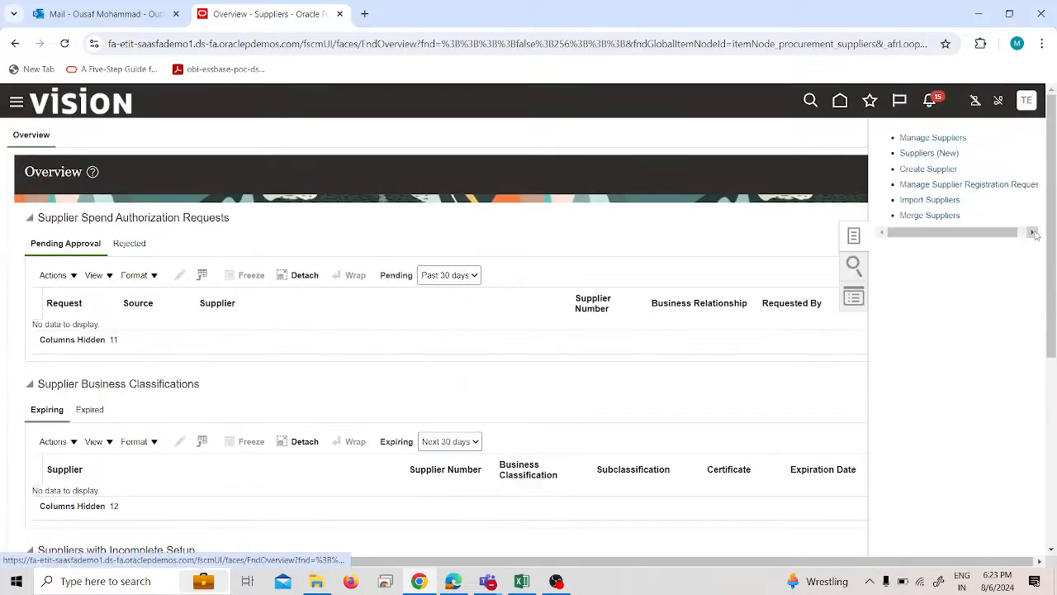
pyautogui.click(933, 138)
# Search the suppliers for the keyword "test" and open Test-1 Supplier for editing.
pyautogui.click(288, 261)
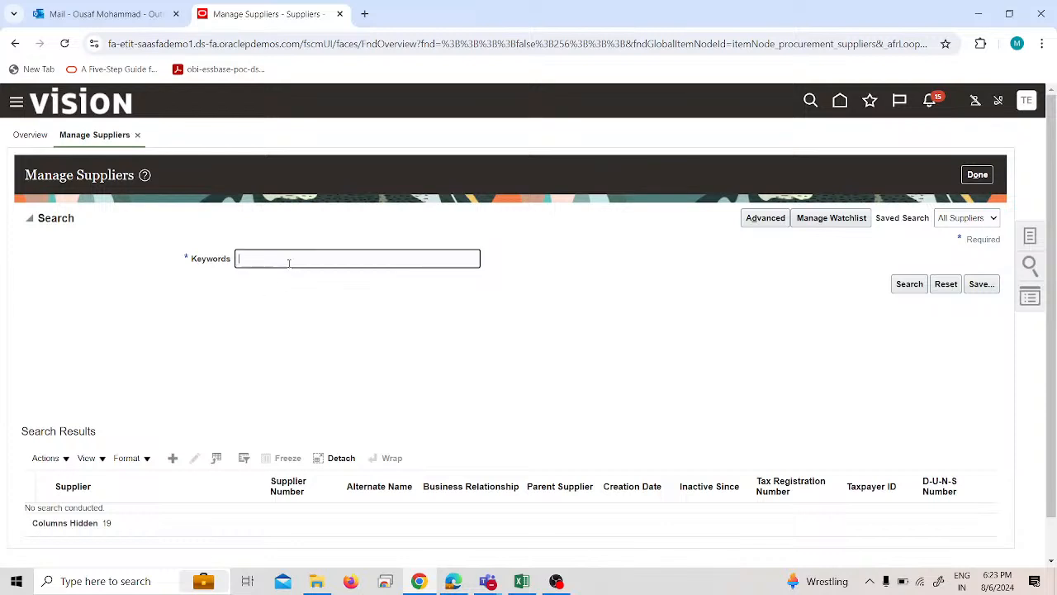
pyautogui.write('test')
pyautogui.press('Return')
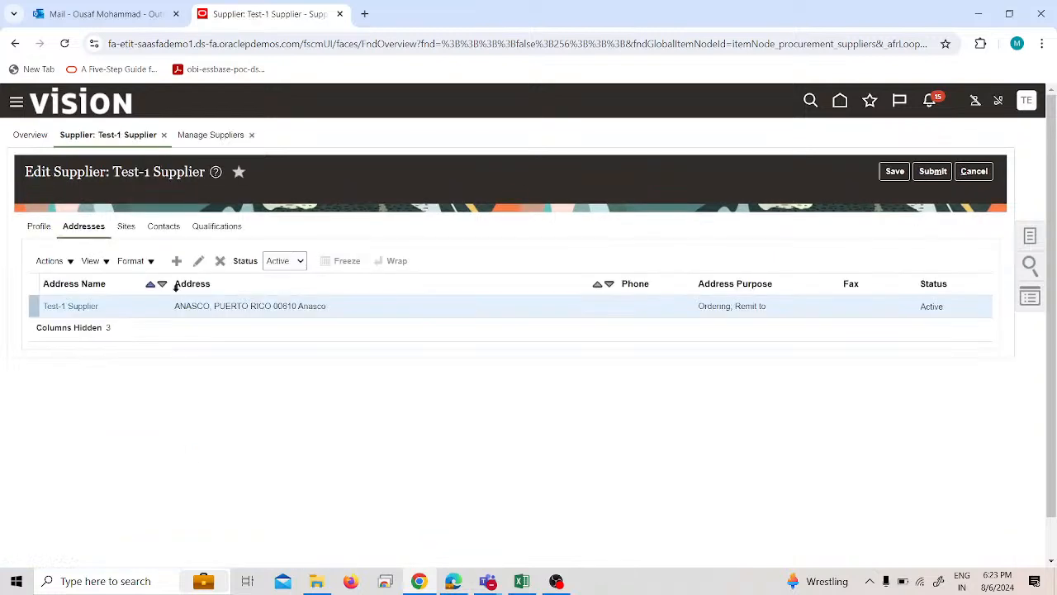
# Examine the Sites, Addresses and Profile sections of Test-1 Supplier to see whether a site can be created.
pyautogui.click(128, 226)
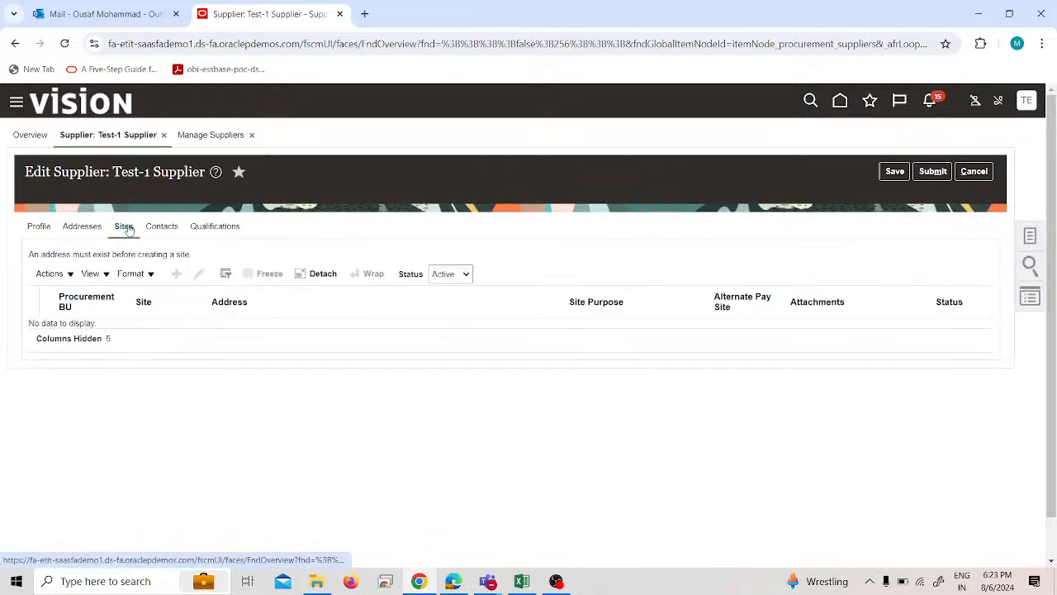
pyautogui.click(91, 225)
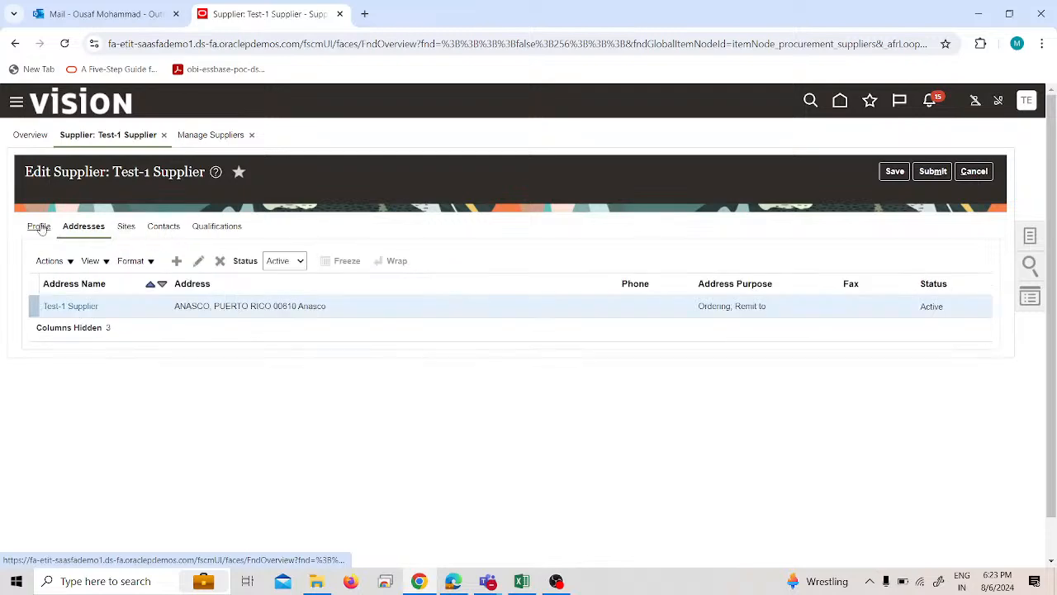
pyautogui.click(39, 228)
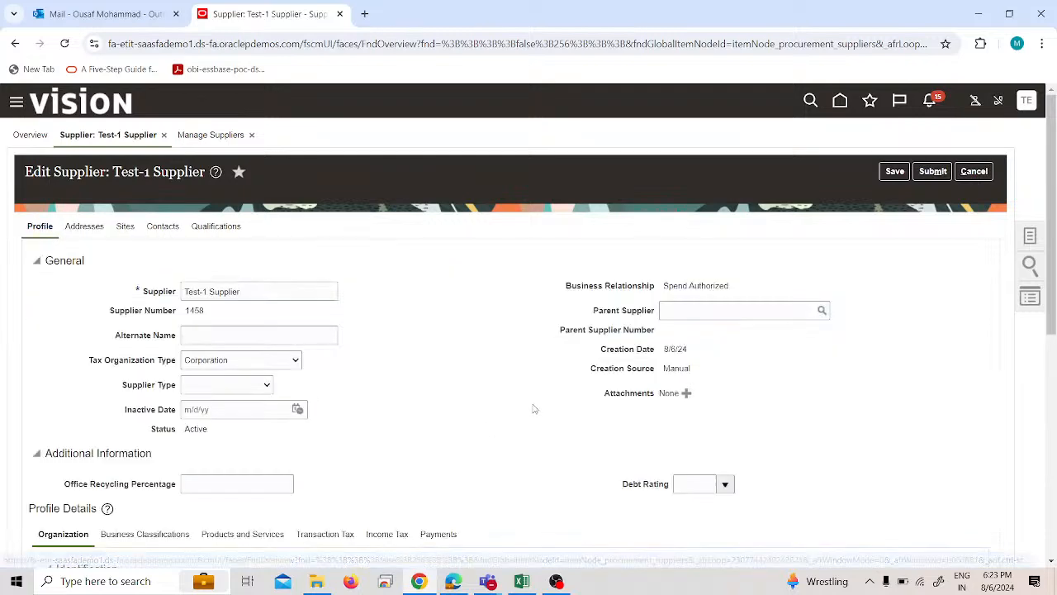
pyautogui.scroll(-2, 561, 421)
pyautogui.scroll(-2, 558, 421)
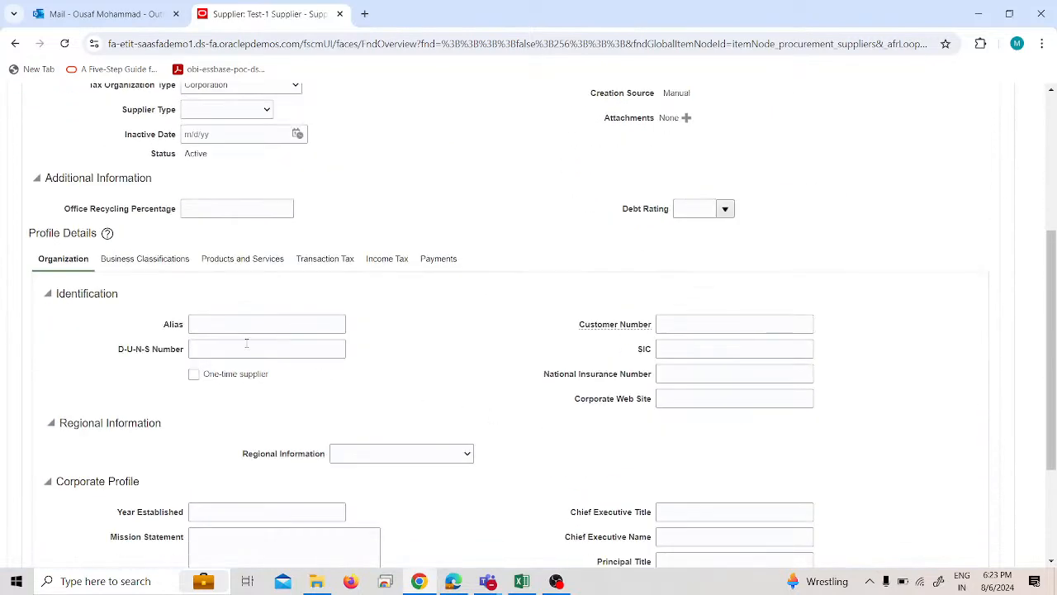
pyautogui.scroll(-3, 223, 327)
pyautogui.scroll(4, 239, 339)
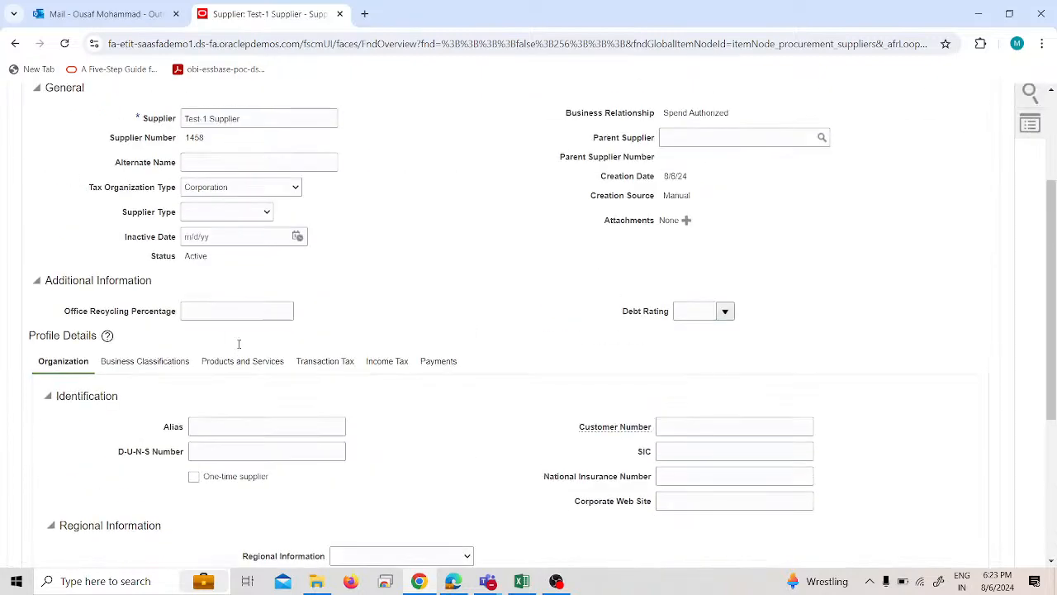
pyautogui.scroll(3, 981, 186)
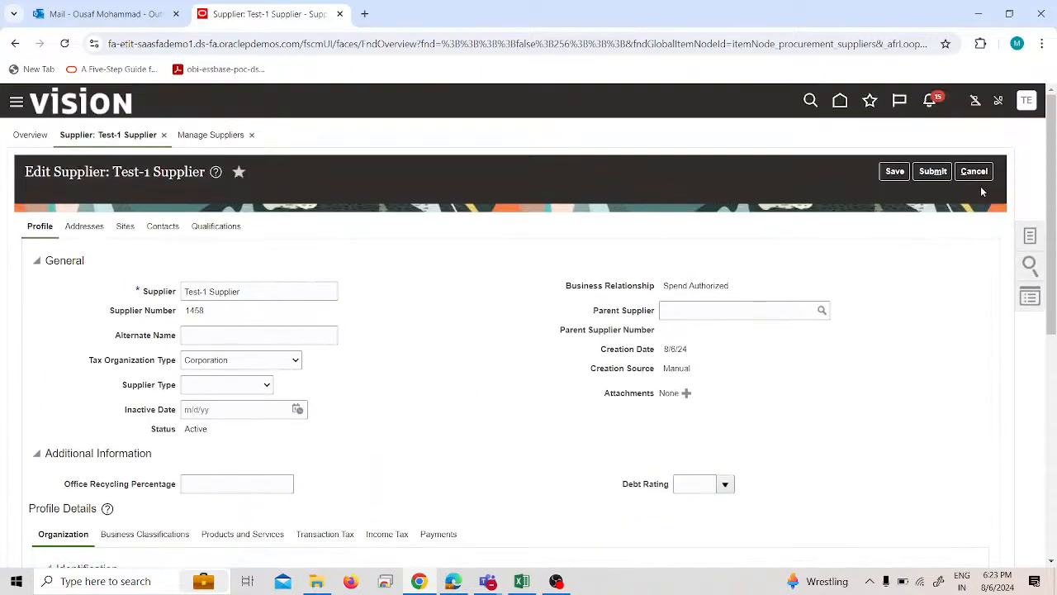
# Cancel editing Test-1 Supplier, discard its unsubmitted changes, and close the supplier record.
pyautogui.click(972, 174)
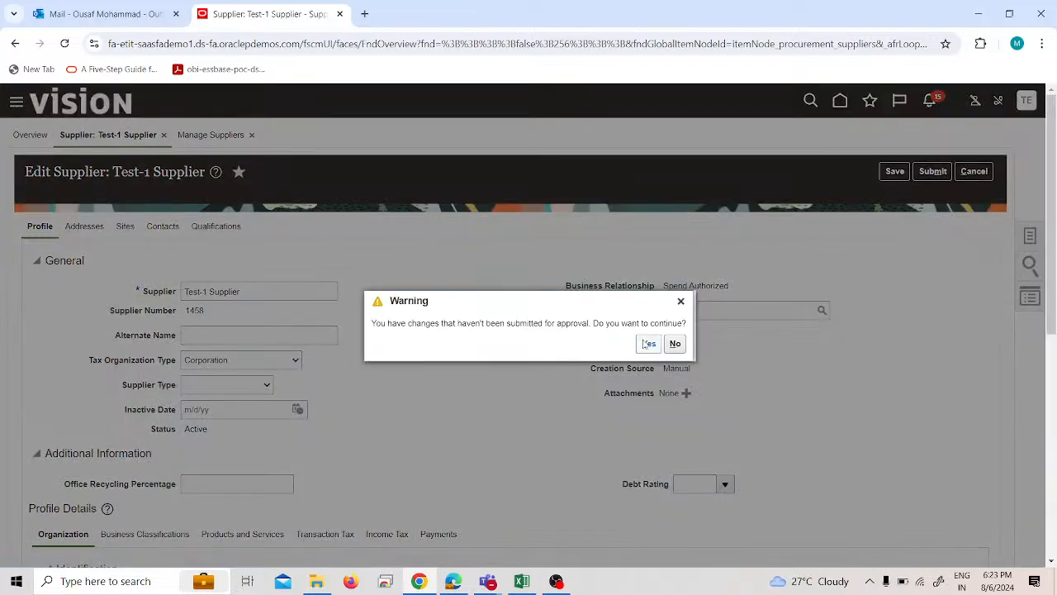
pyautogui.click(647, 344)
pyautogui.click(977, 175)
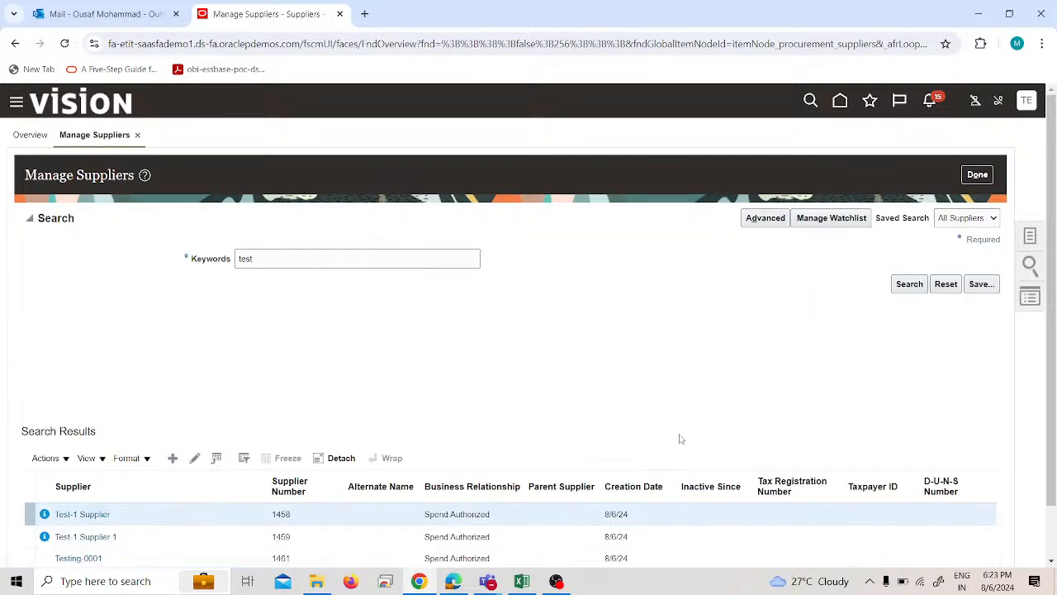
# Close Manage Suppliers and go to the Payables Invoices work area.
pyautogui.scroll(-1, 680, 438)
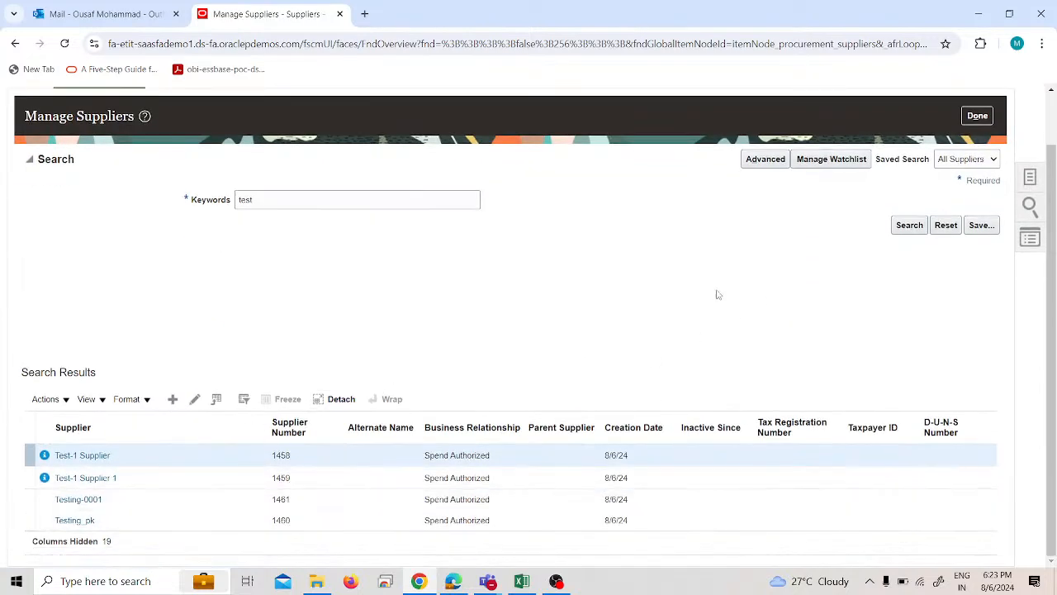
pyautogui.click(976, 115)
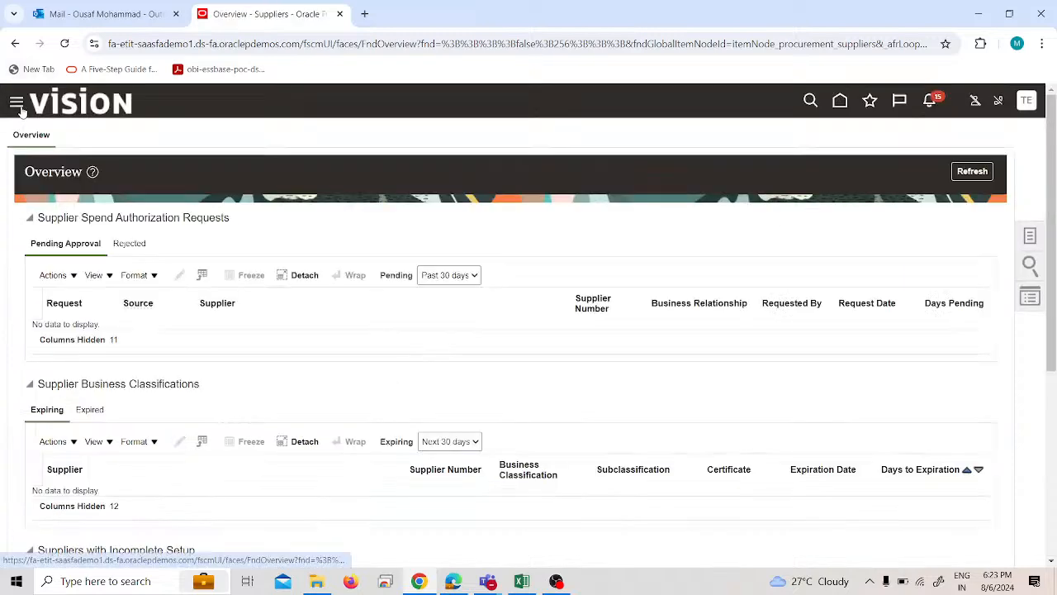
pyautogui.click(17, 103)
pyautogui.scroll(-4, 243, 470)
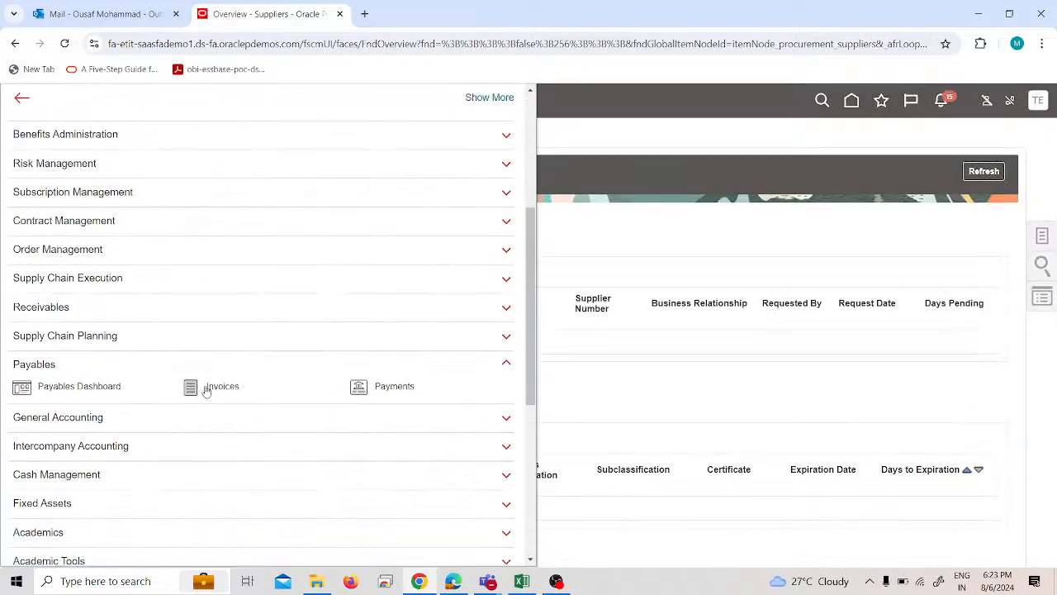
pyautogui.click(209, 387)
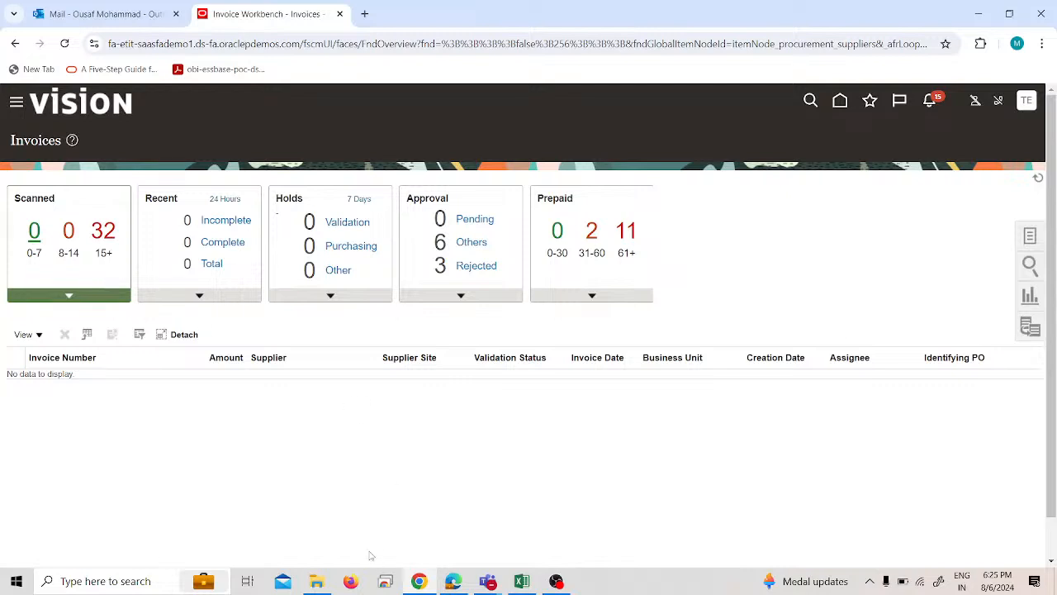
# Start a new invoice, examine the available Business Unit choices, and cancel the invoice.
pyautogui.click(1029, 241)
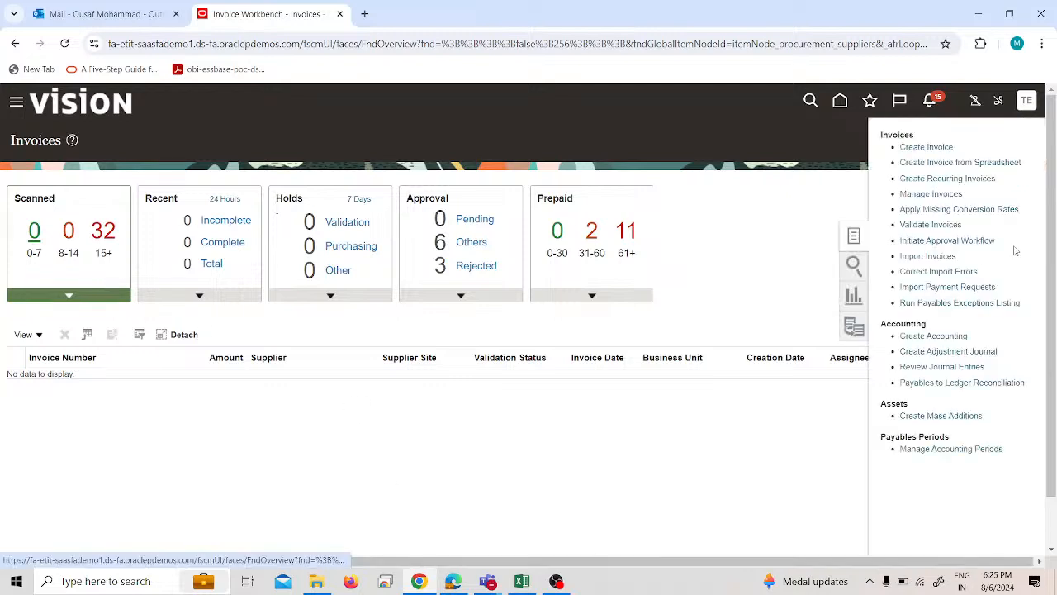
pyautogui.click(924, 149)
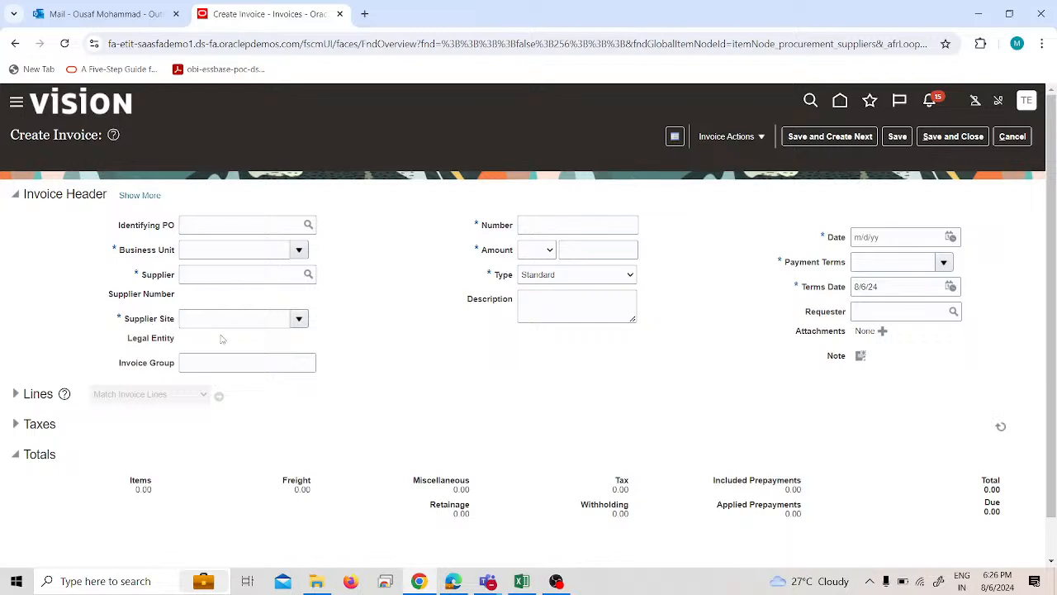
pyautogui.scroll(-1, 298, 353)
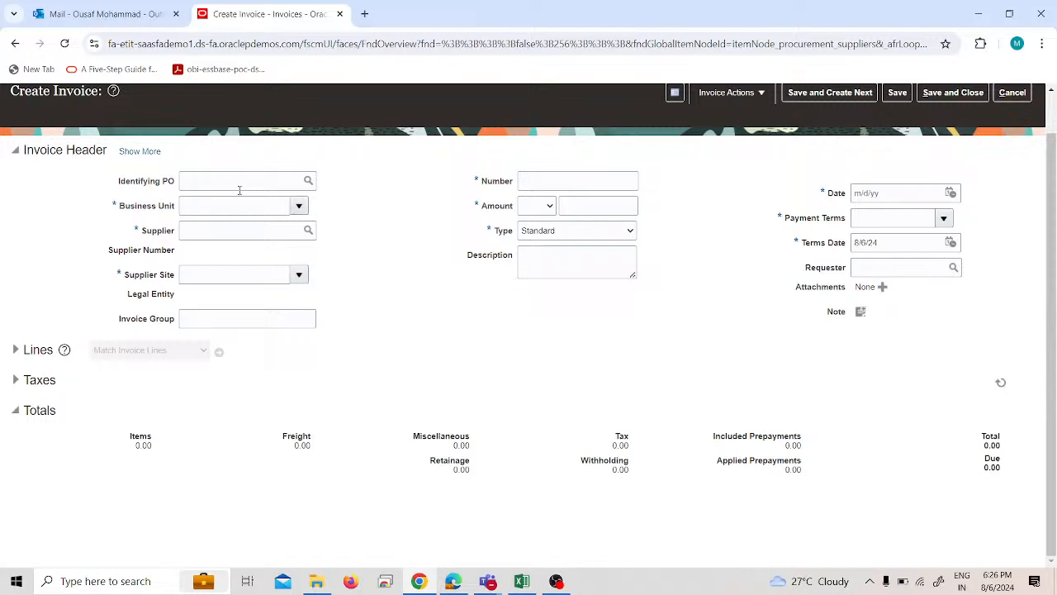
pyautogui.click(300, 206)
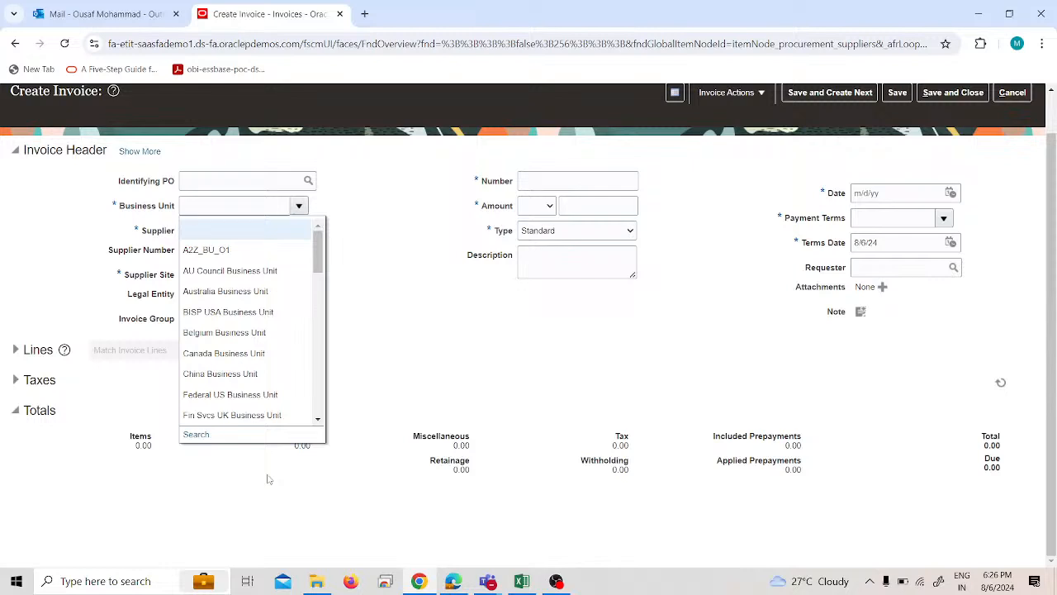
pyautogui.click(1011, 94)
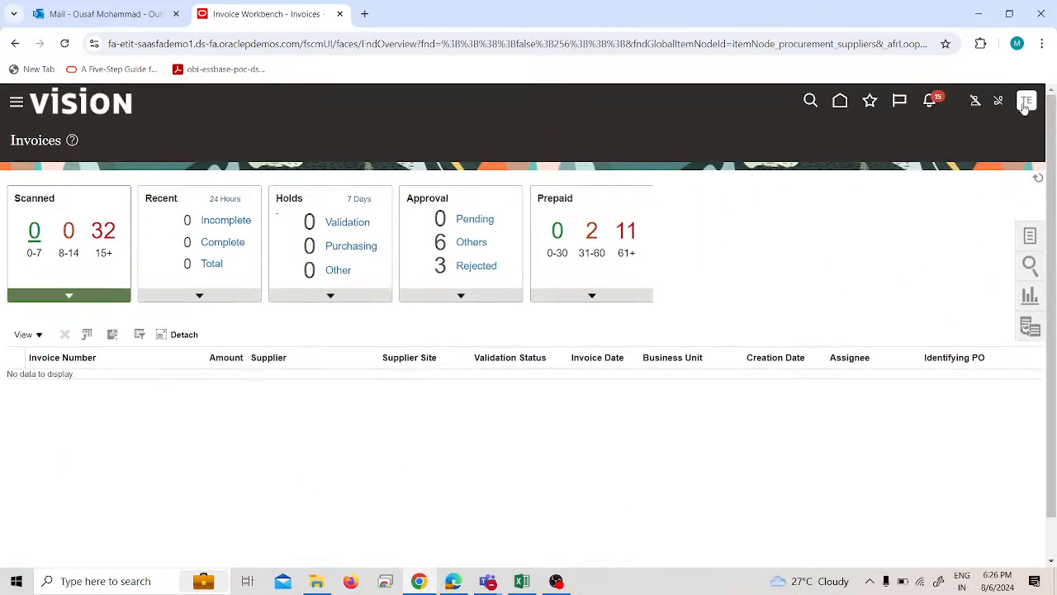
# Go to Suppliers and open Test-1 Supplier 1 from the suppliers with incomplete setup that have no addresses.
pyautogui.click(1024, 106)
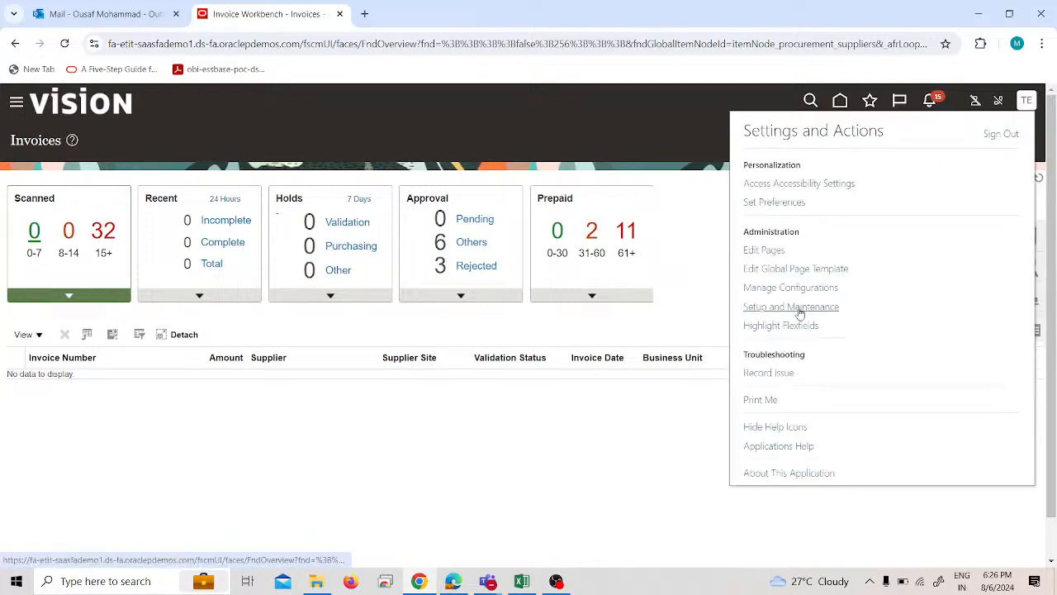
pyautogui.click(17, 102)
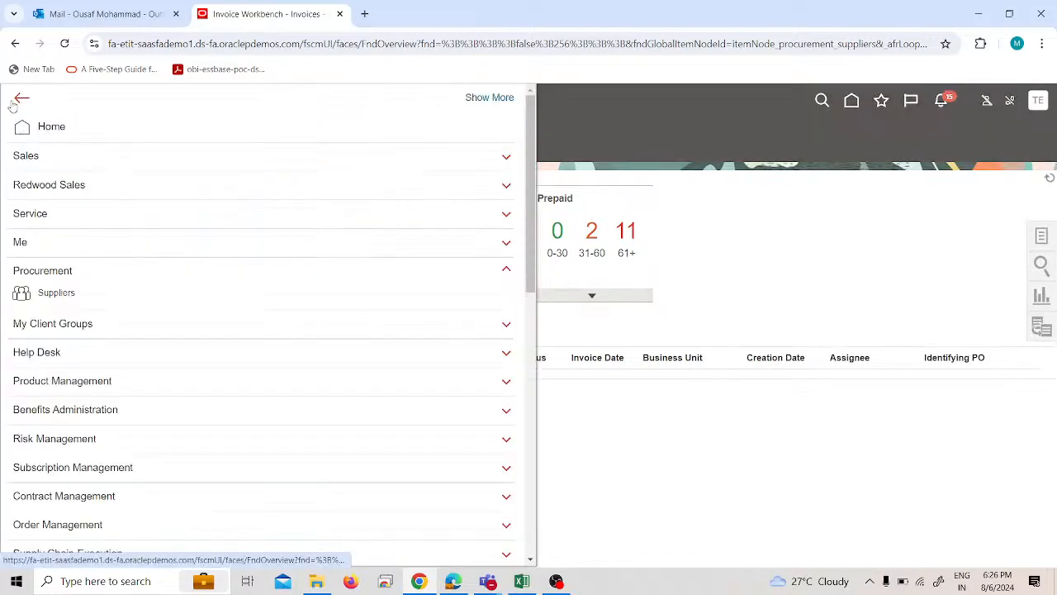
pyautogui.click(43, 297)
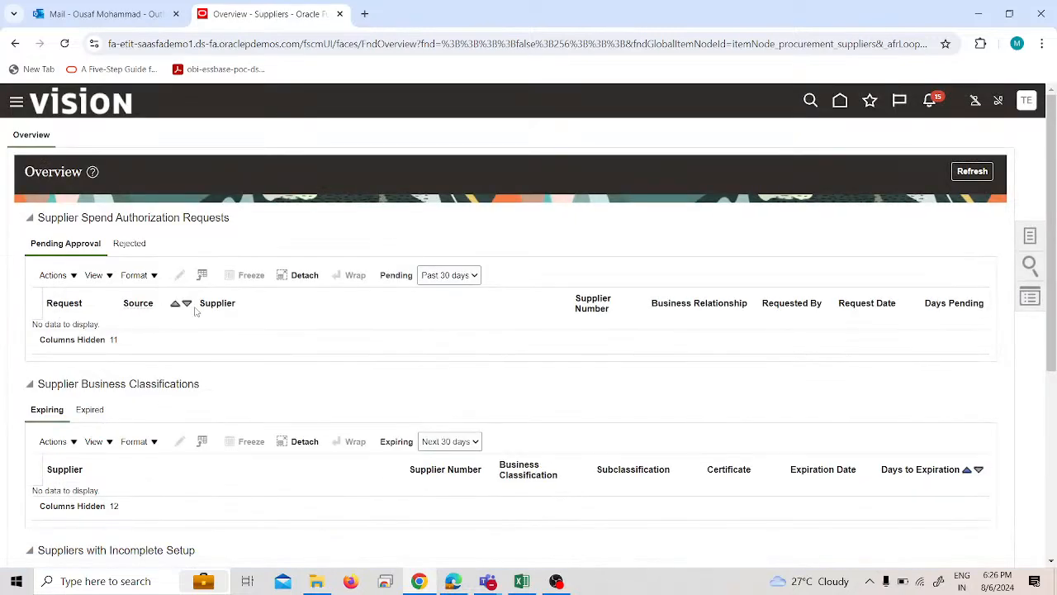
pyautogui.scroll(-4, 521, 308)
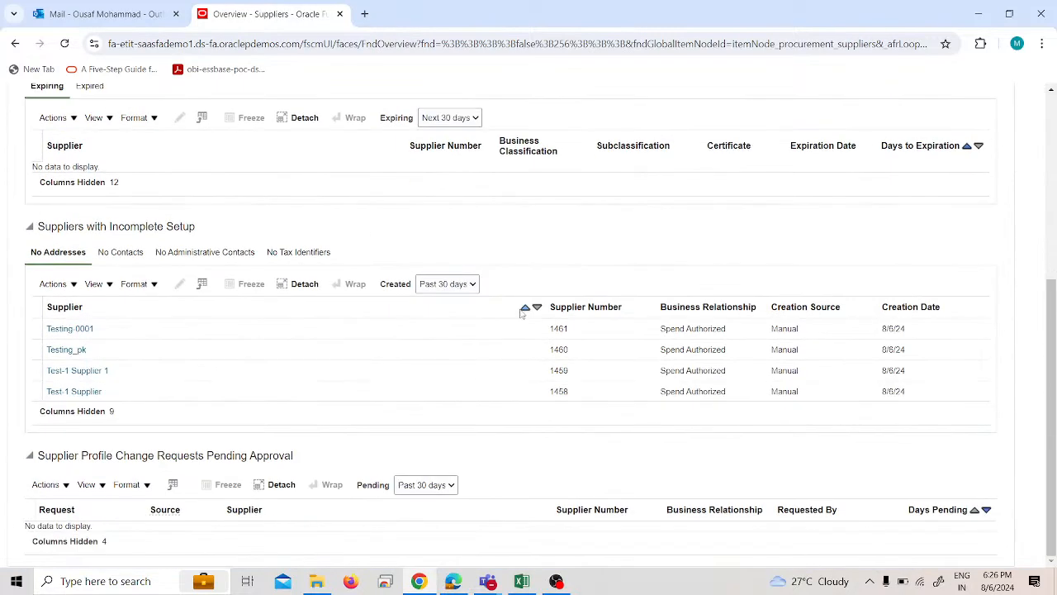
pyautogui.click(429, 368)
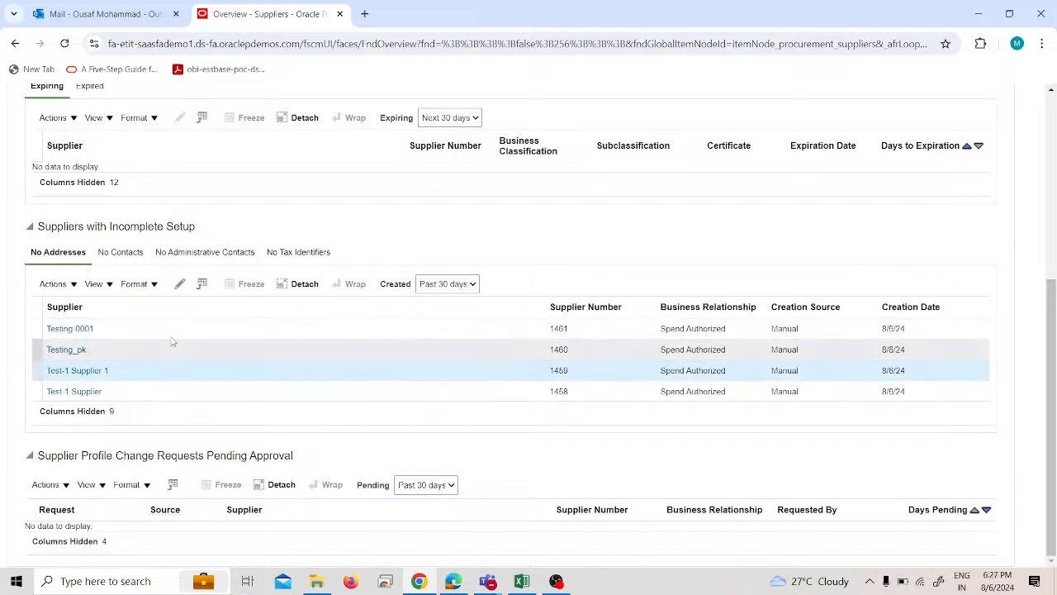
pyautogui.click(179, 284)
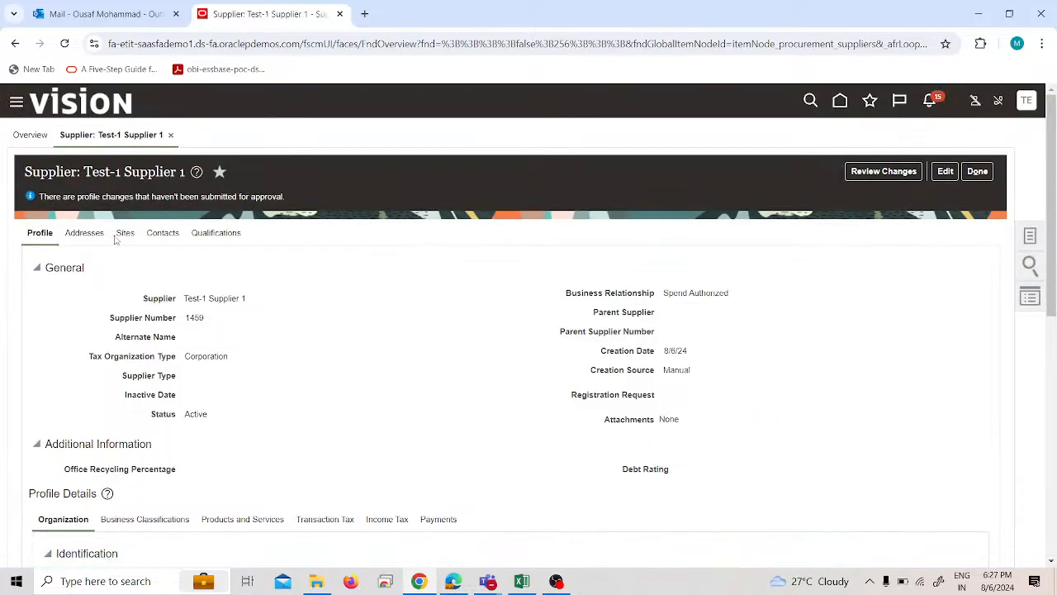
# Examine the Addresses and Sites sections of Test-1 Supplier 1, switch the supplier to editing, and stay in edit mode.
pyautogui.click(109, 236)
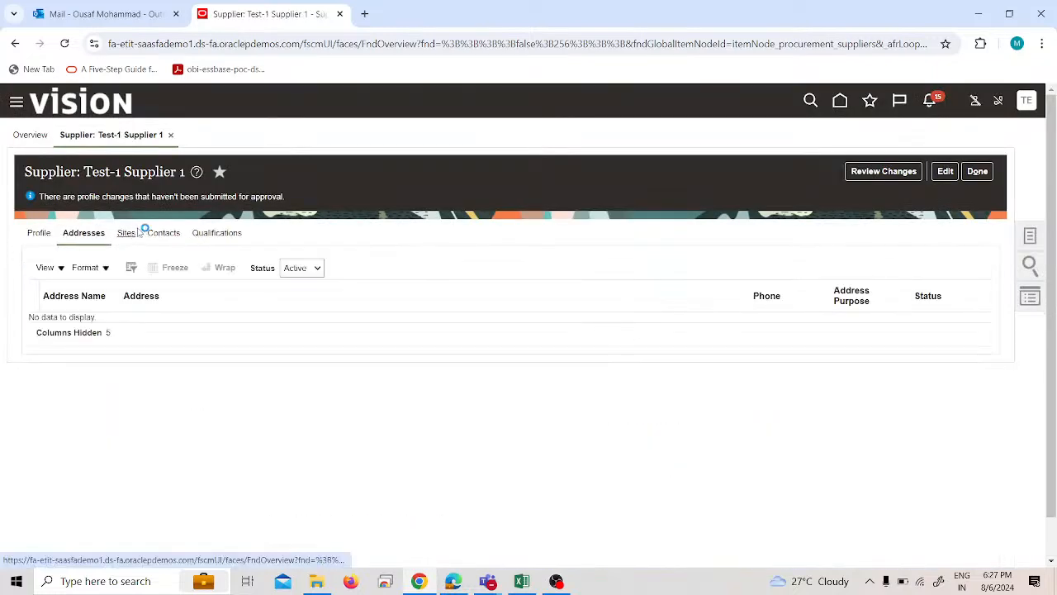
pyautogui.click(129, 233)
pyautogui.click(946, 172)
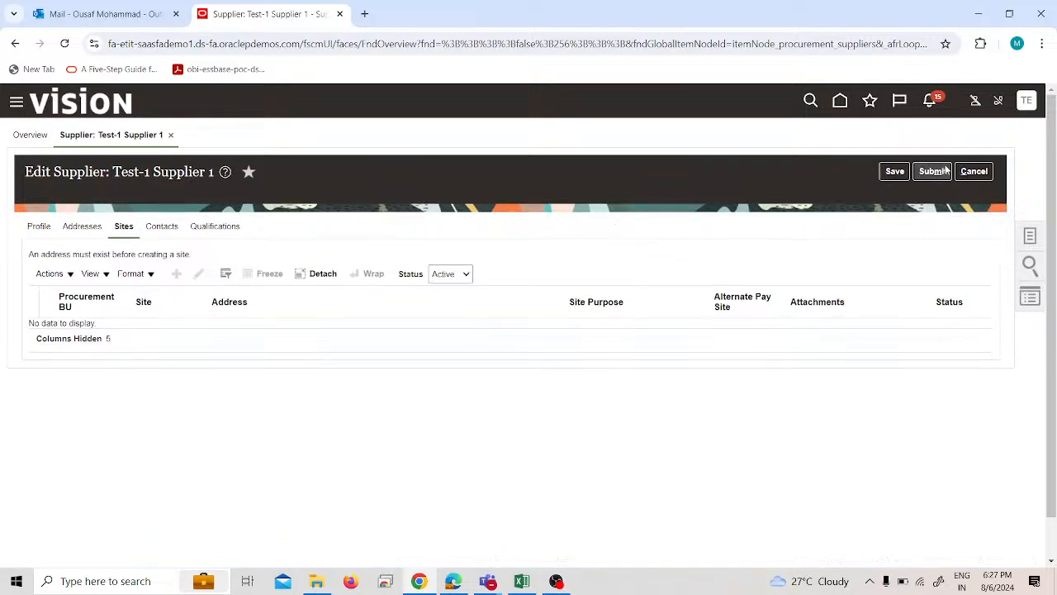
pyautogui.click(973, 172)
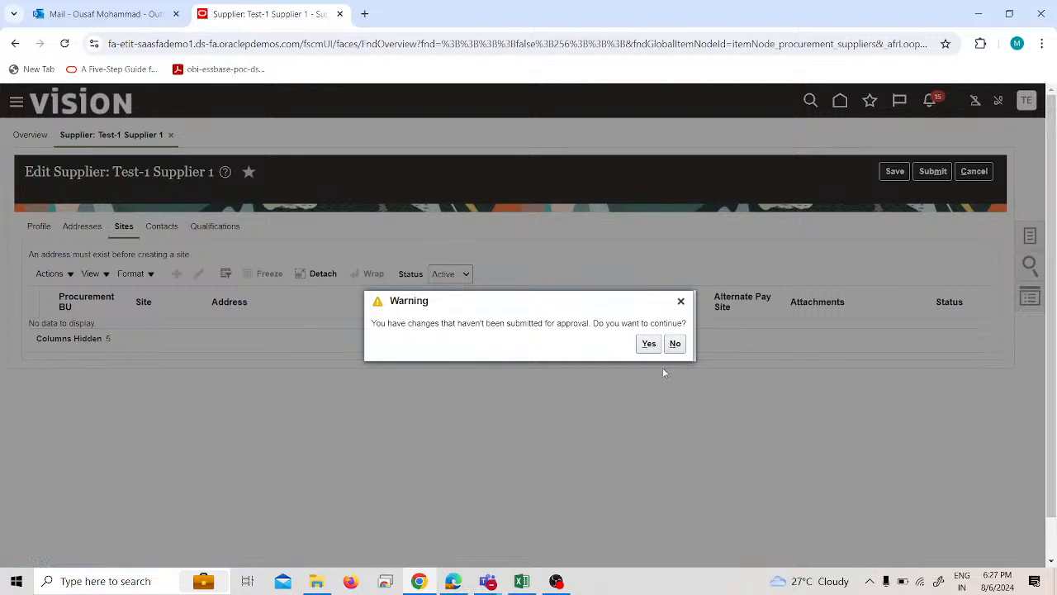
pyautogui.click(677, 344)
# Examine the Profile section and Supplier Type choices of Test-1 Supplier 1, and cancel editing without submitting its changes.
pyautogui.click(32, 230)
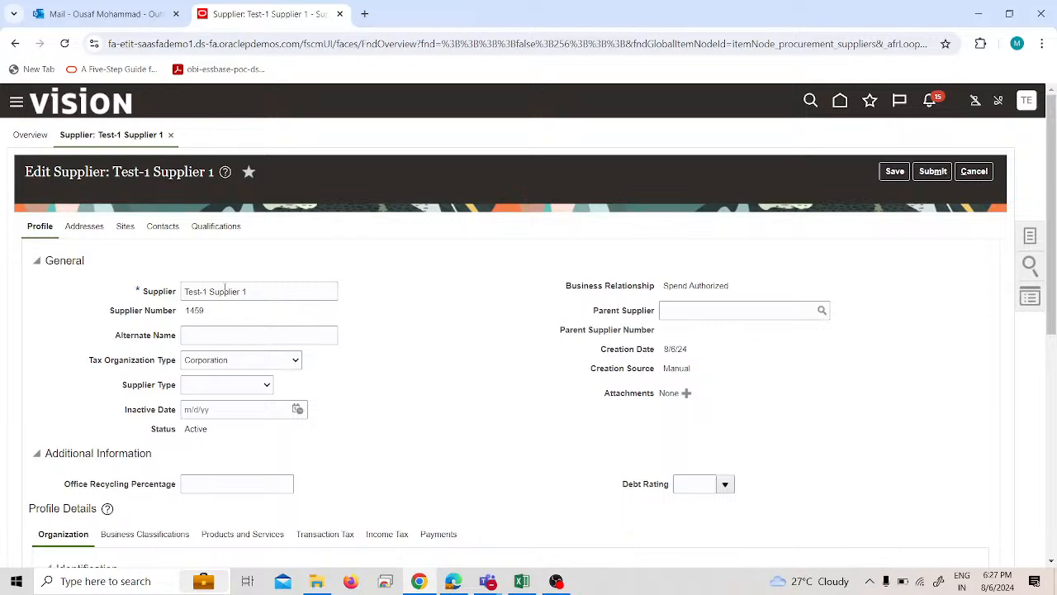
pyautogui.scroll(-1, 225, 290)
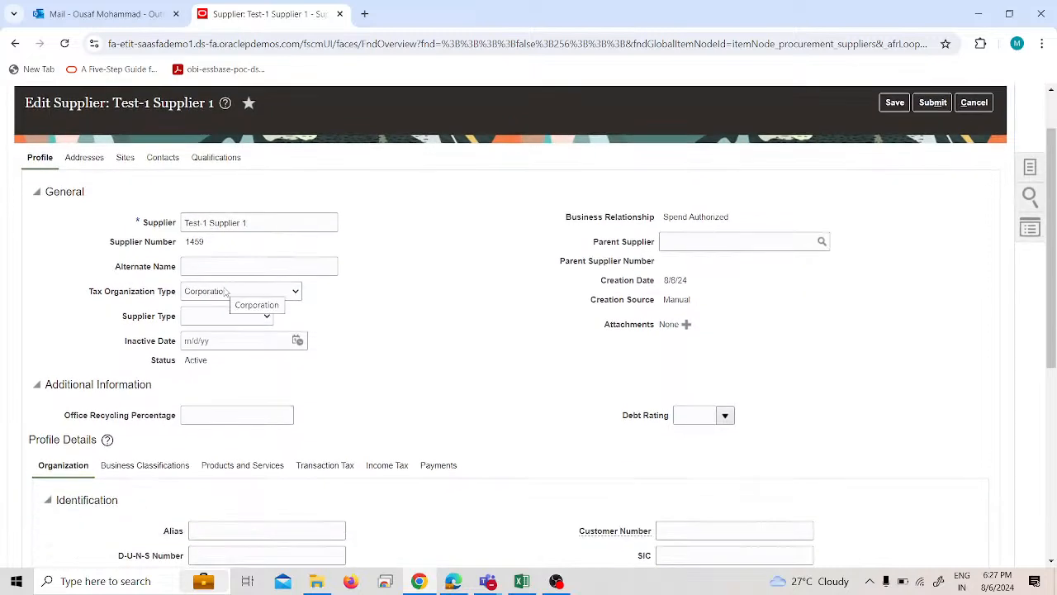
pyautogui.click(241, 317)
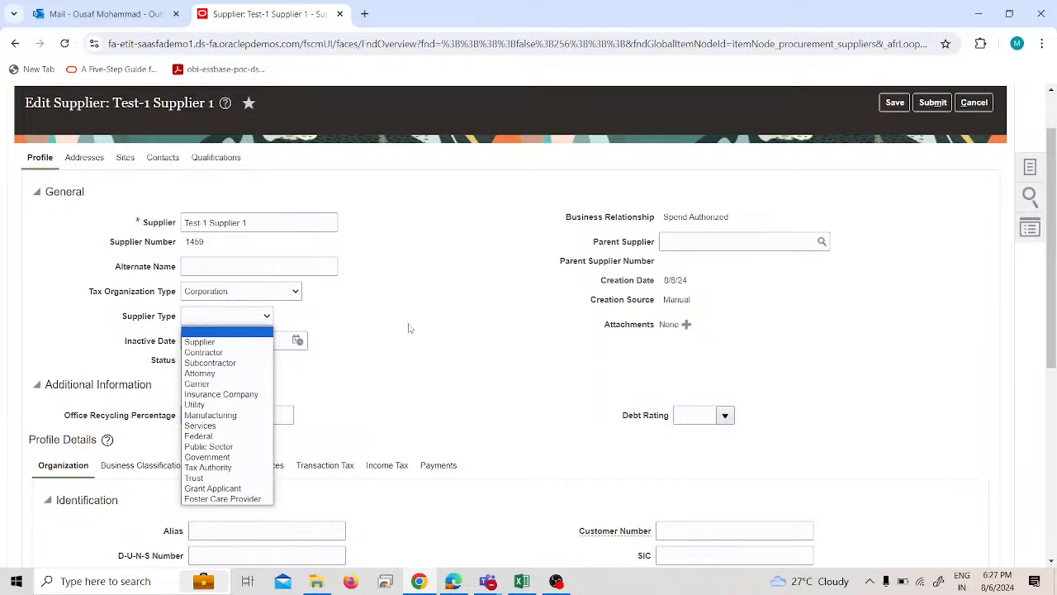
pyautogui.click(439, 333)
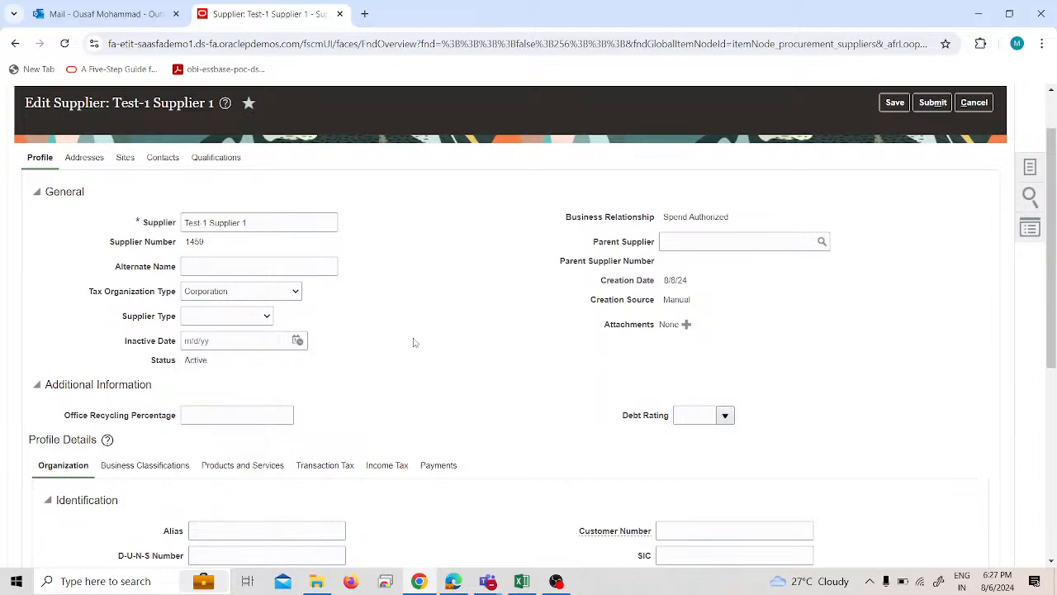
pyautogui.scroll(-2, 412, 342)
pyautogui.scroll(-3, 411, 341)
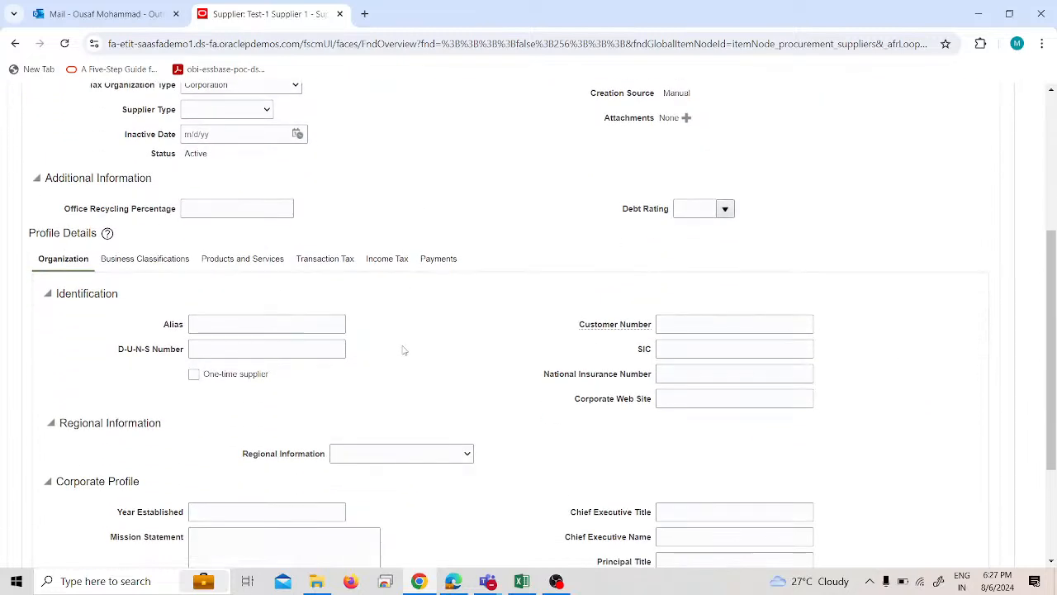
pyautogui.scroll(5, 394, 347)
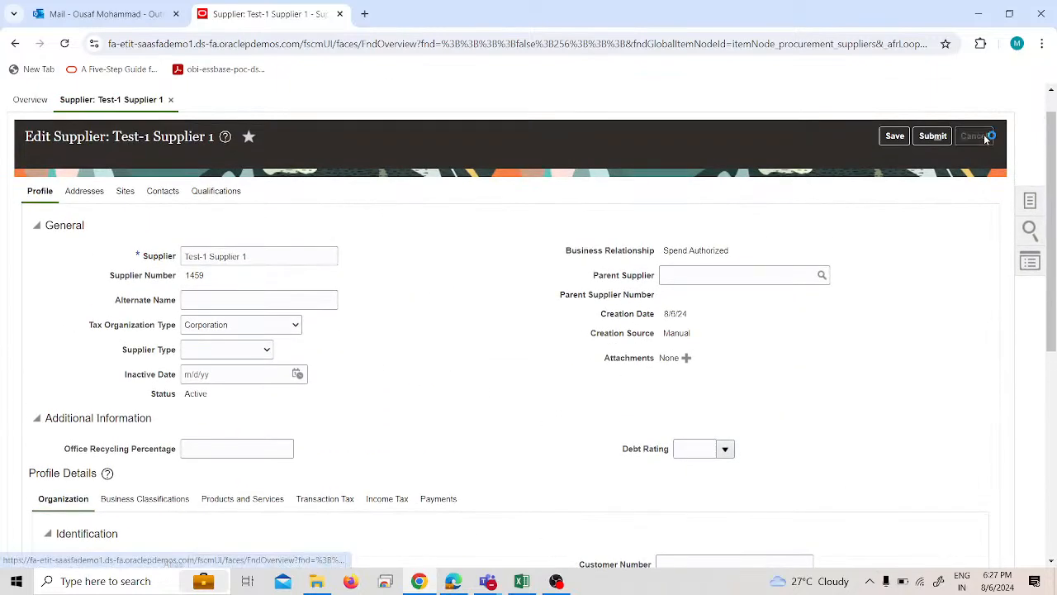
pyautogui.click(983, 137)
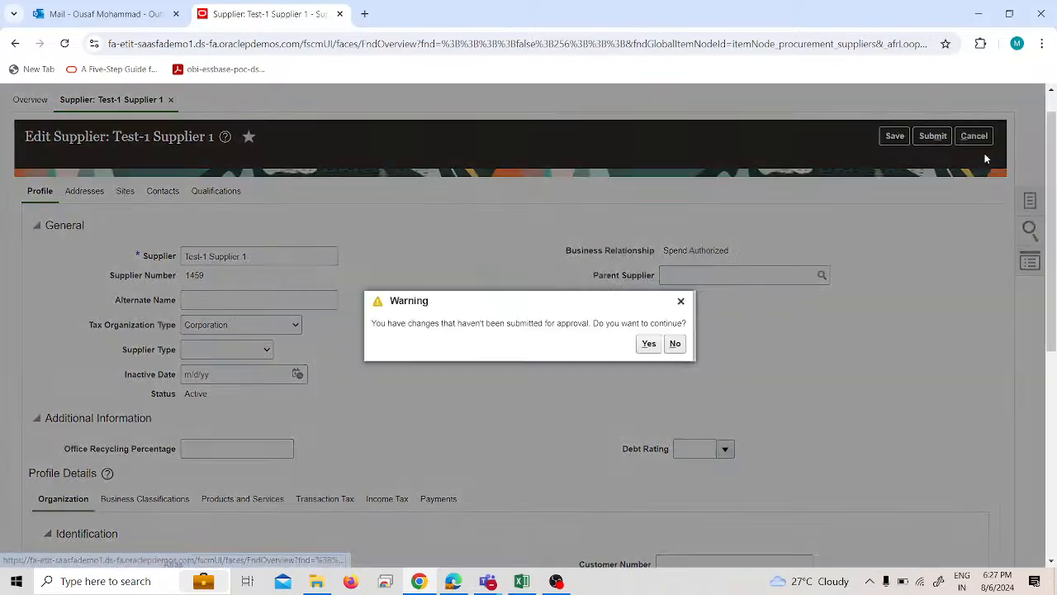
pyautogui.click(649, 344)
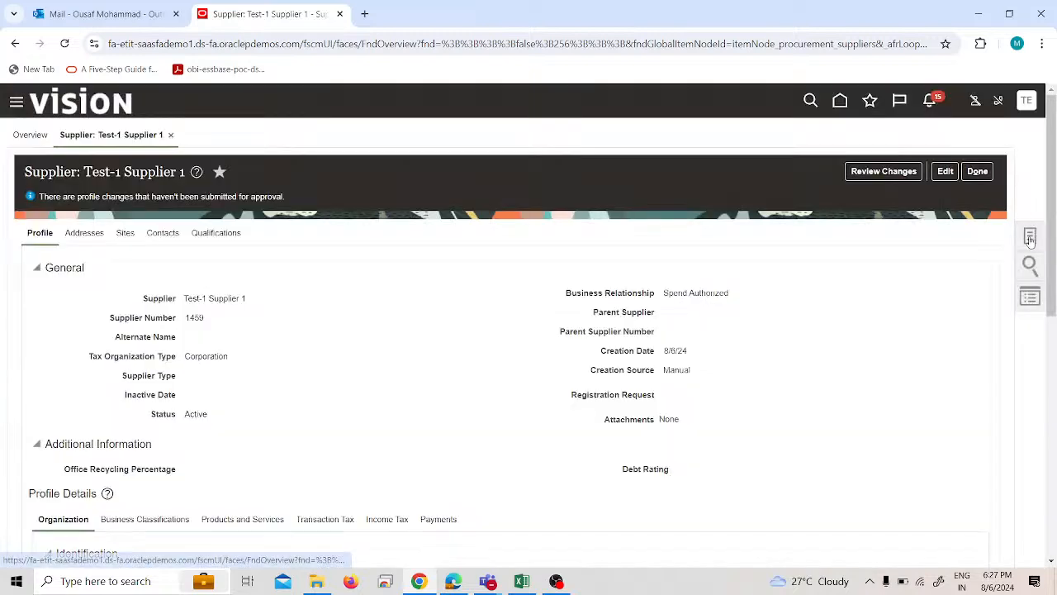
# Examine the Business Relationship, Tax Organization Type and Tax Country fields for creating a supplier, and cancel the creation.
pyautogui.click(1030, 235)
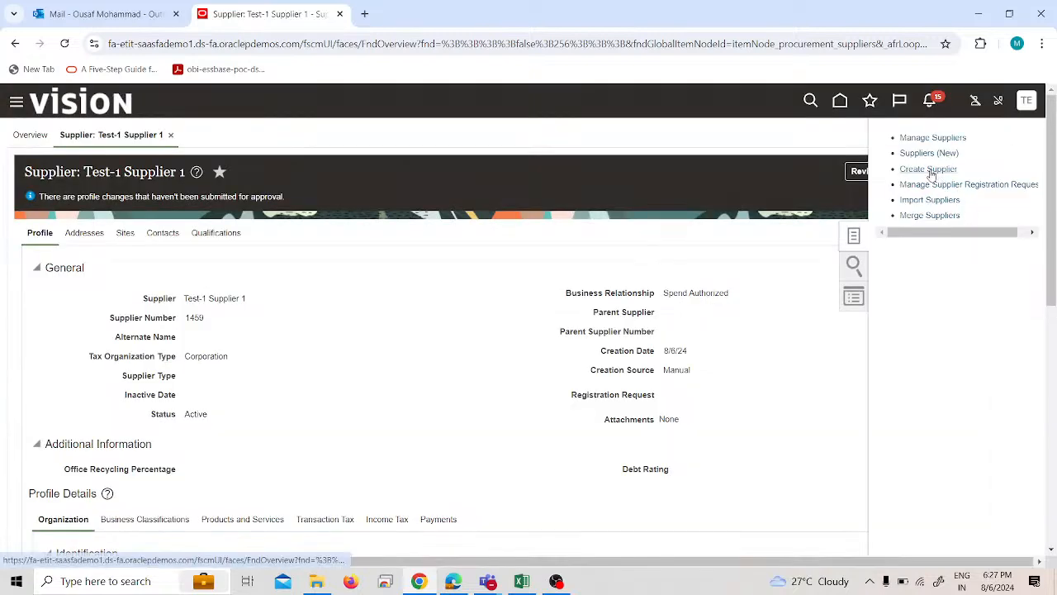
pyautogui.click(929, 169)
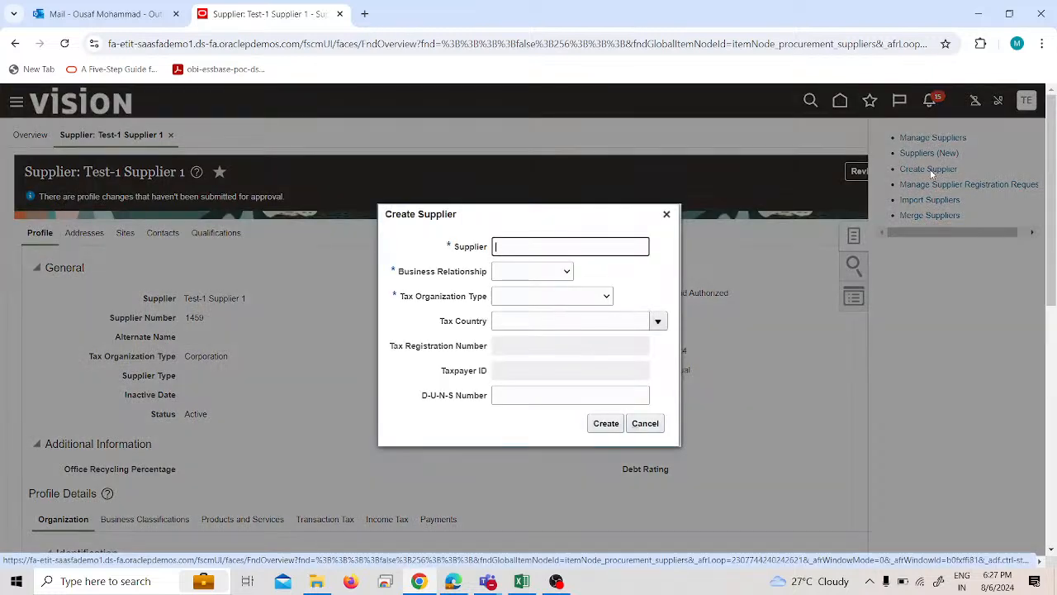
pyautogui.click(538, 279)
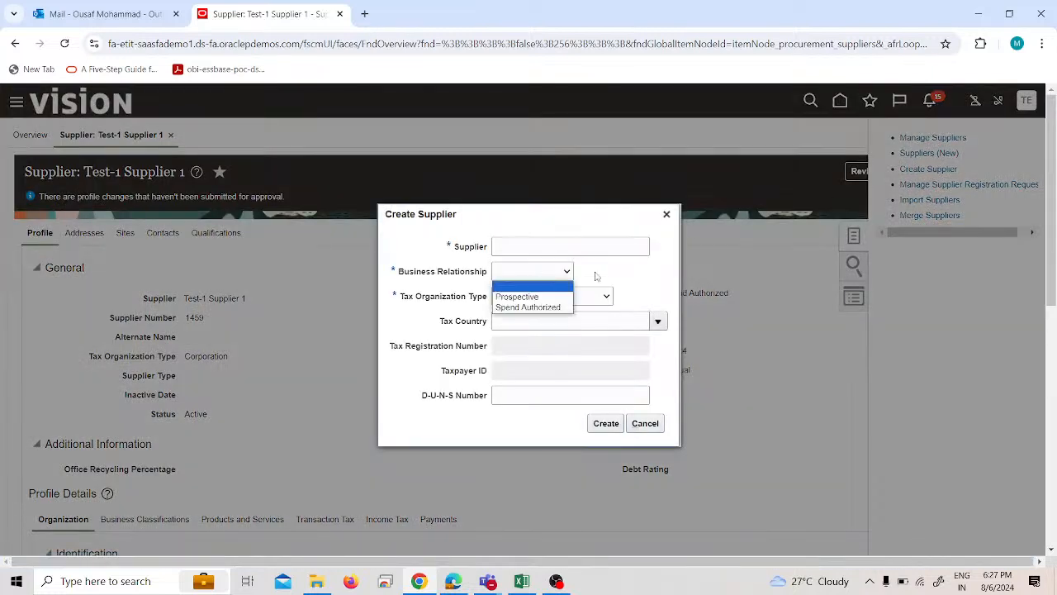
pyautogui.click(628, 275)
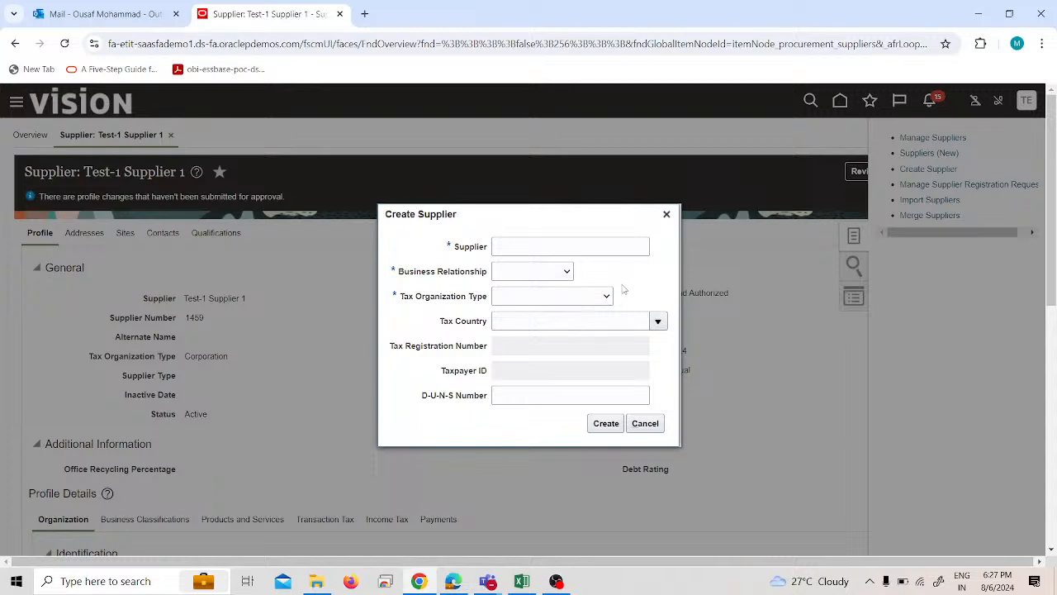
pyautogui.click(607, 298)
pyautogui.click(662, 285)
pyautogui.click(658, 321)
pyautogui.click(658, 321)
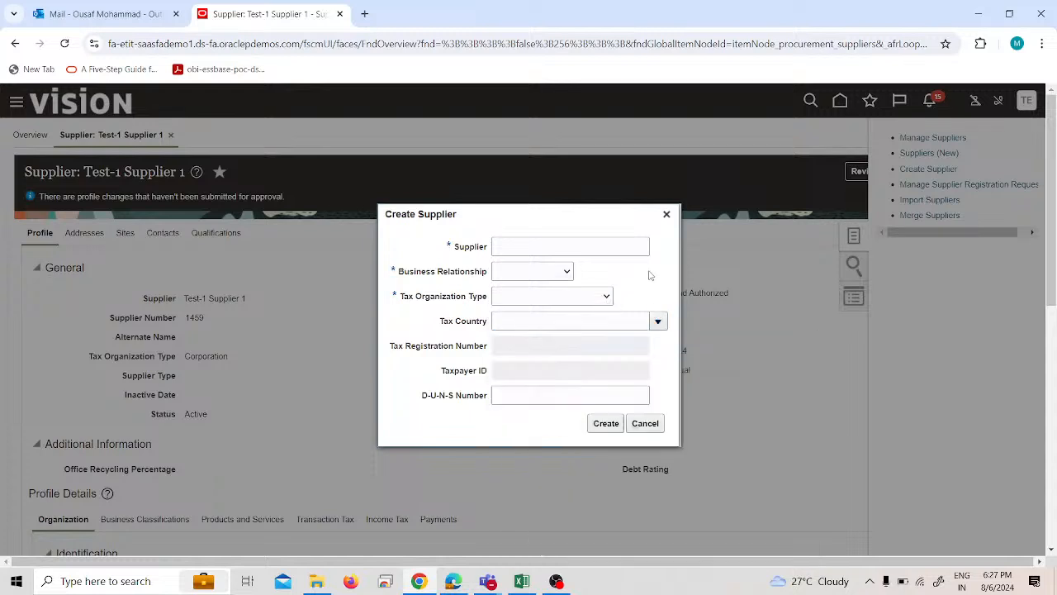
pyautogui.click(648, 425)
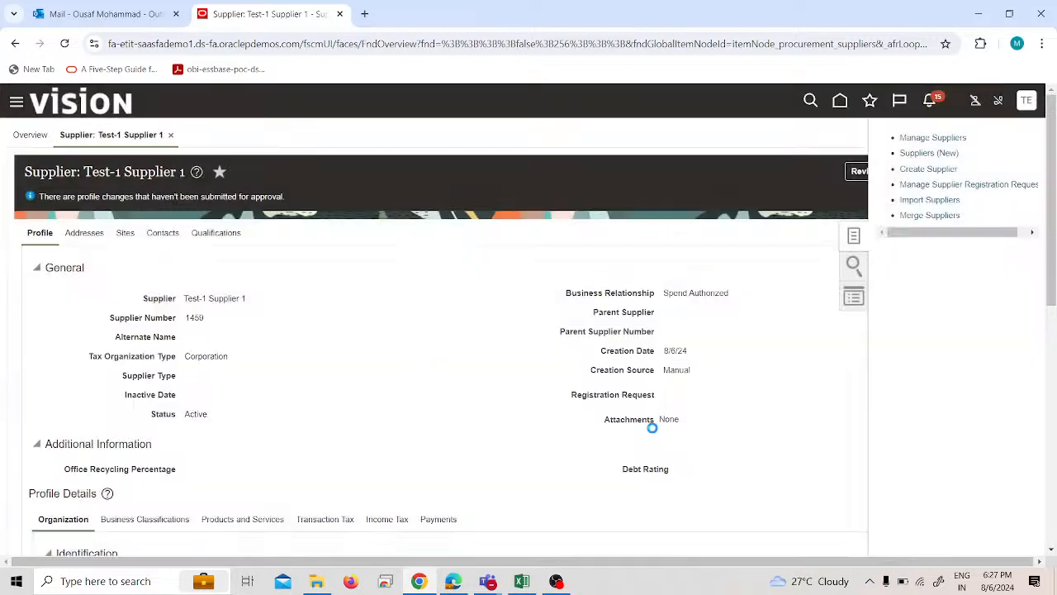
# View the Suppliers (New) search page, close it, and go to the Payables Invoices work area.
pyautogui.click(908, 154)
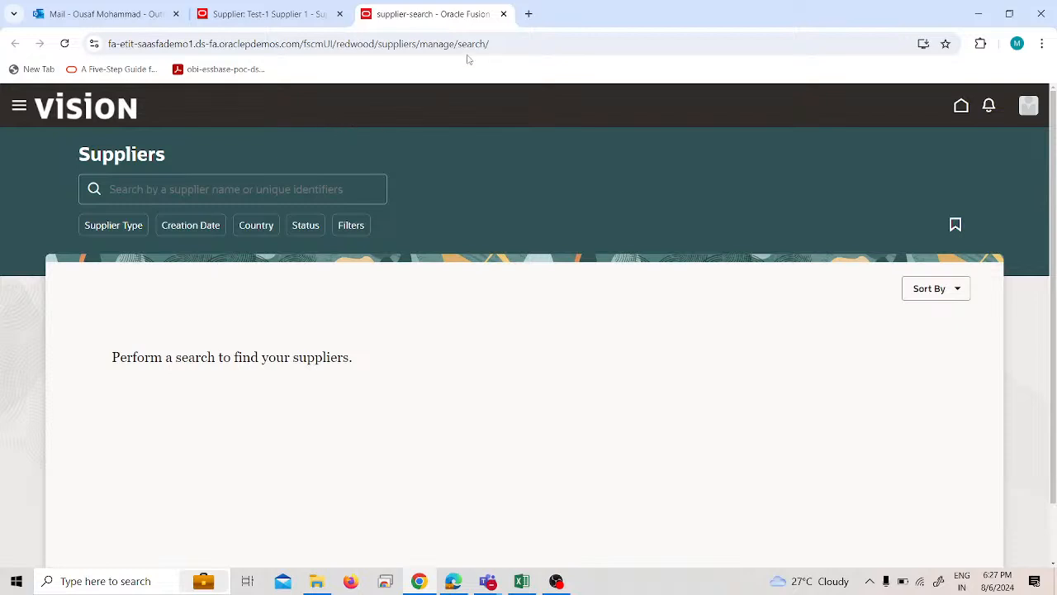
pyautogui.click(504, 14)
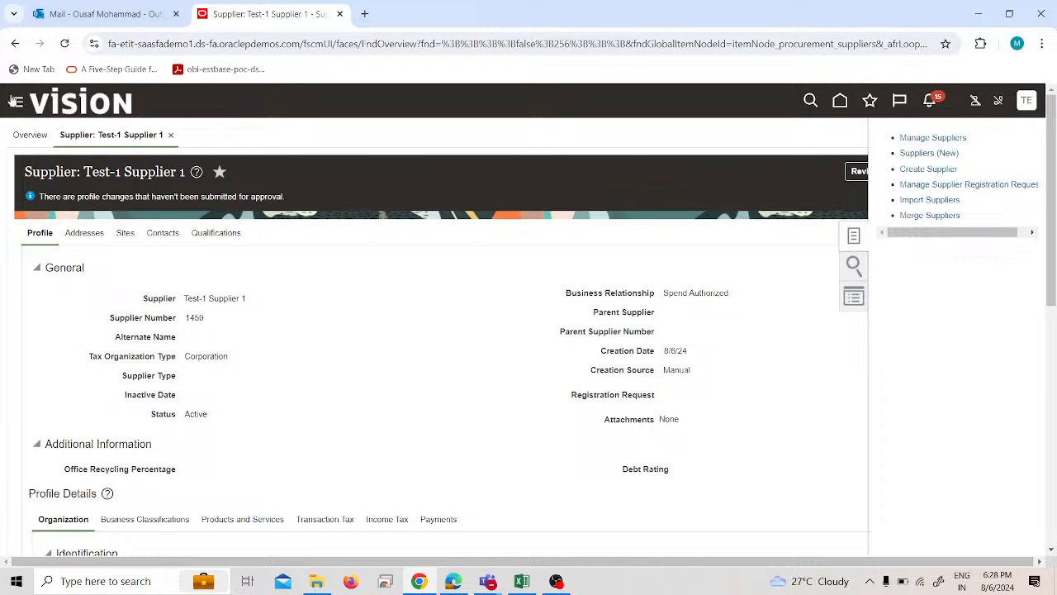
pyautogui.click(12, 101)
pyautogui.scroll(-3, 203, 468)
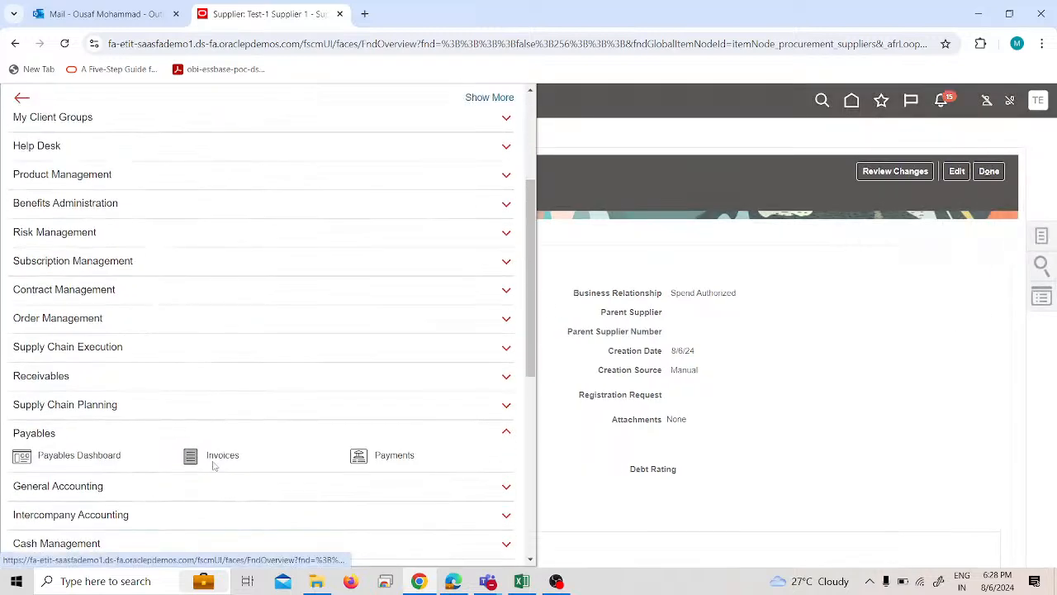
pyautogui.click(213, 466)
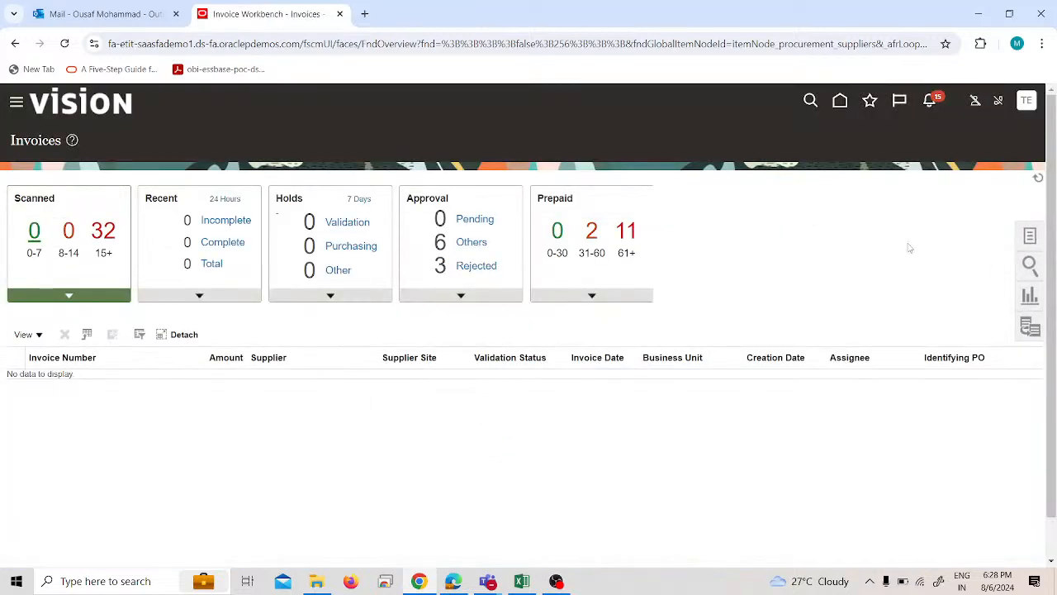
# Start a new invoice and examine the Business Unit choices and the supplier fields in its header.
pyautogui.click(1034, 235)
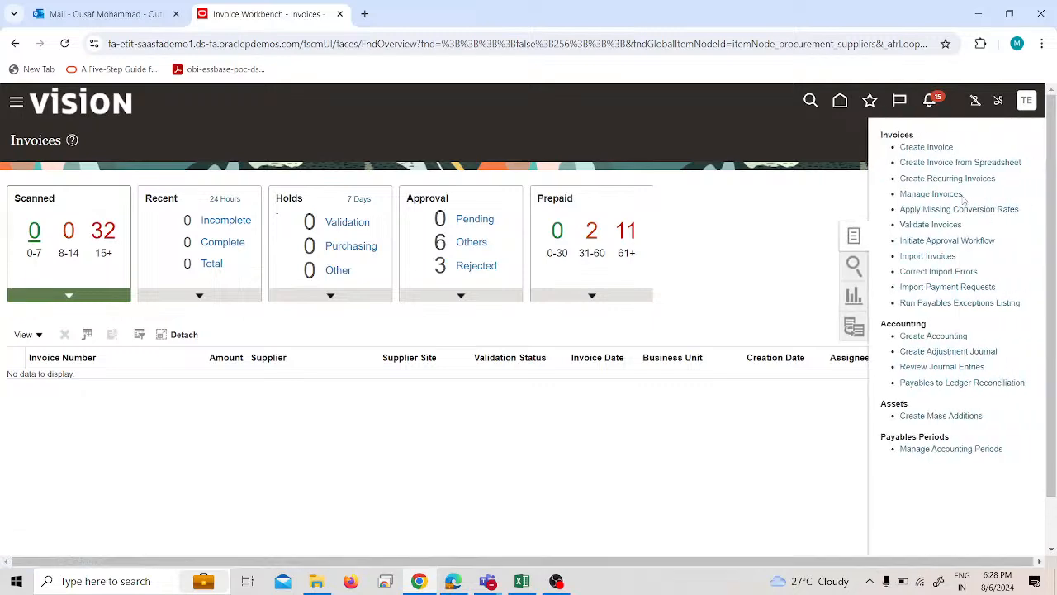
pyautogui.click(928, 149)
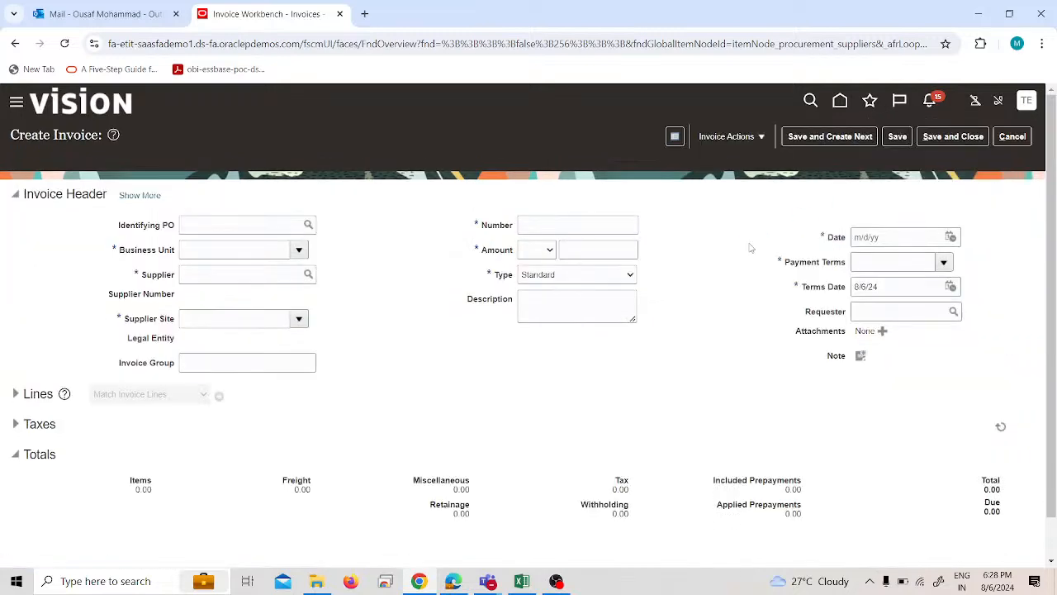
pyautogui.scroll(-1, 414, 336)
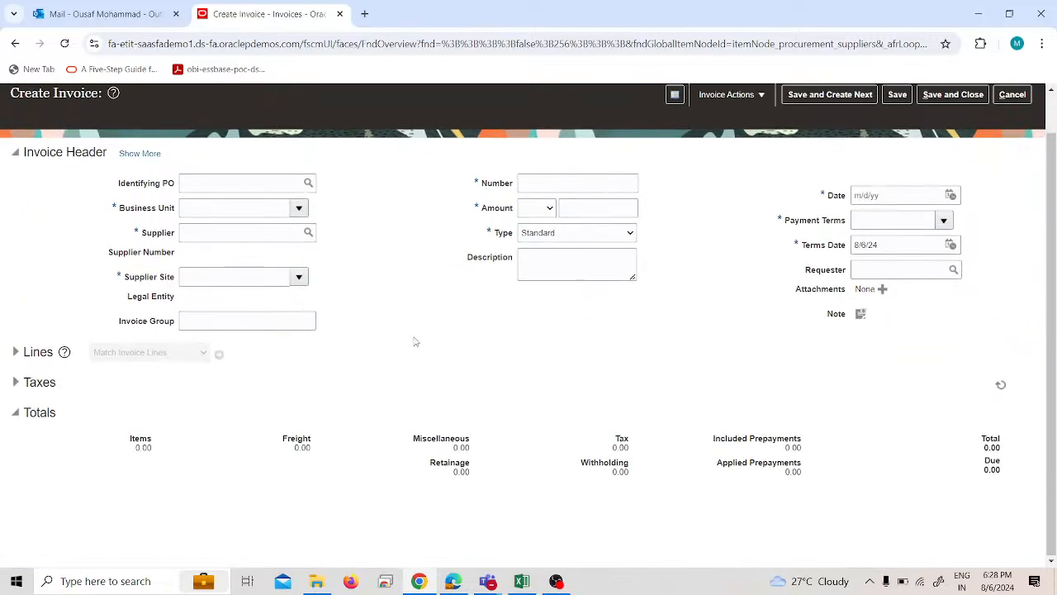
pyautogui.click(298, 205)
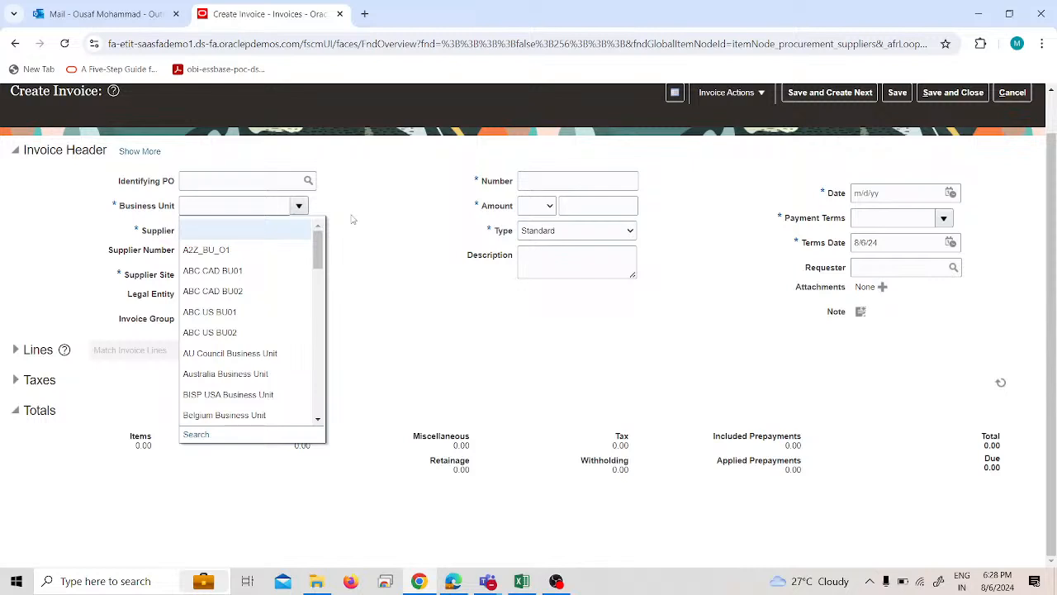
pyautogui.click(353, 219)
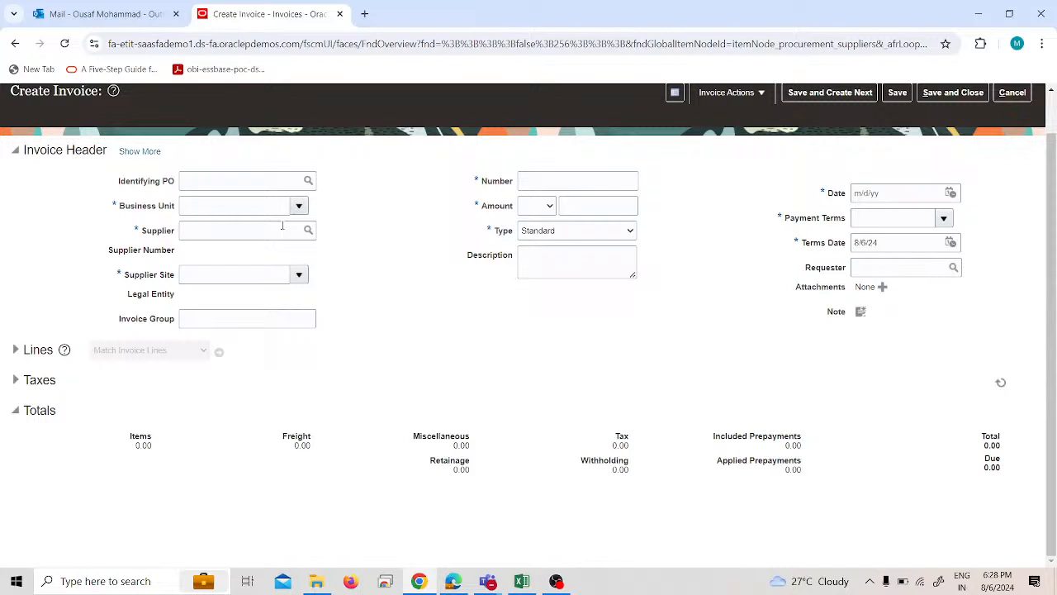
pyautogui.click(283, 226)
pyautogui.click(262, 273)
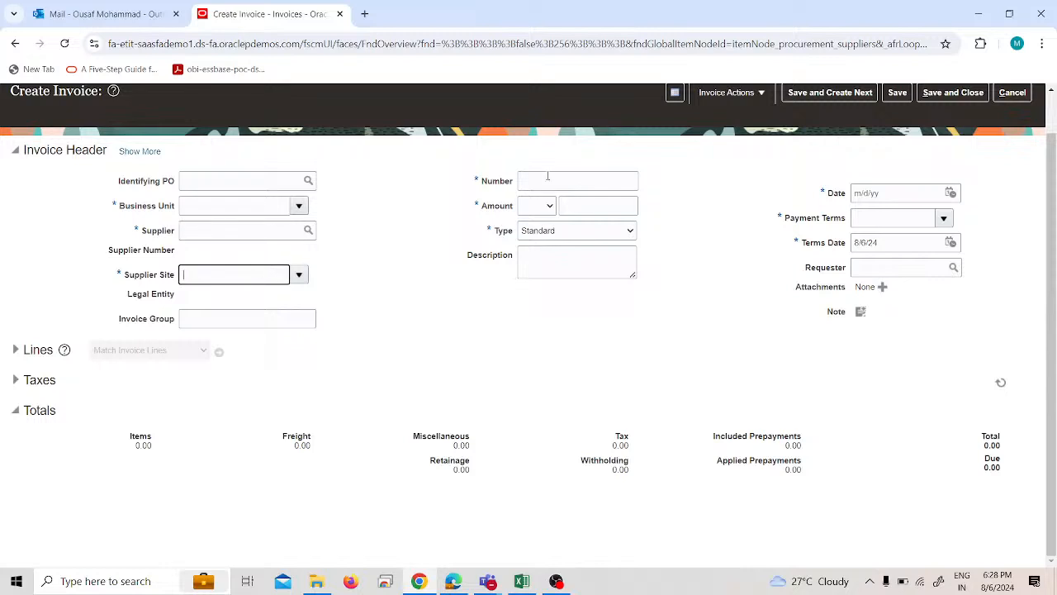
# Set the new invoice's amount to 100 and check its Supplier Site and Business Unit choices.
pyautogui.click(579, 203)
pyautogui.write('100')
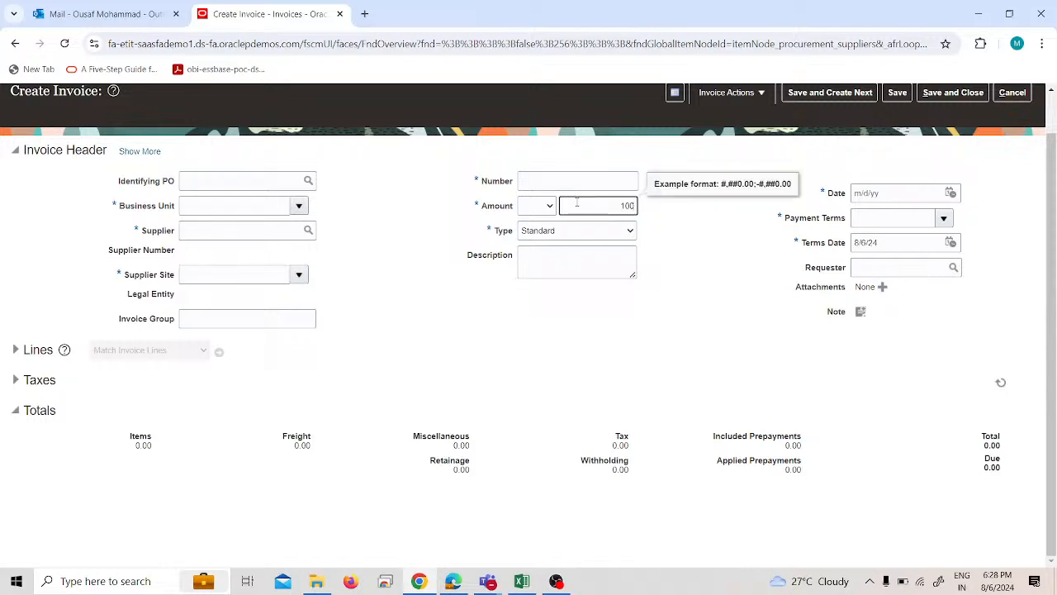
pyautogui.click(530, 386)
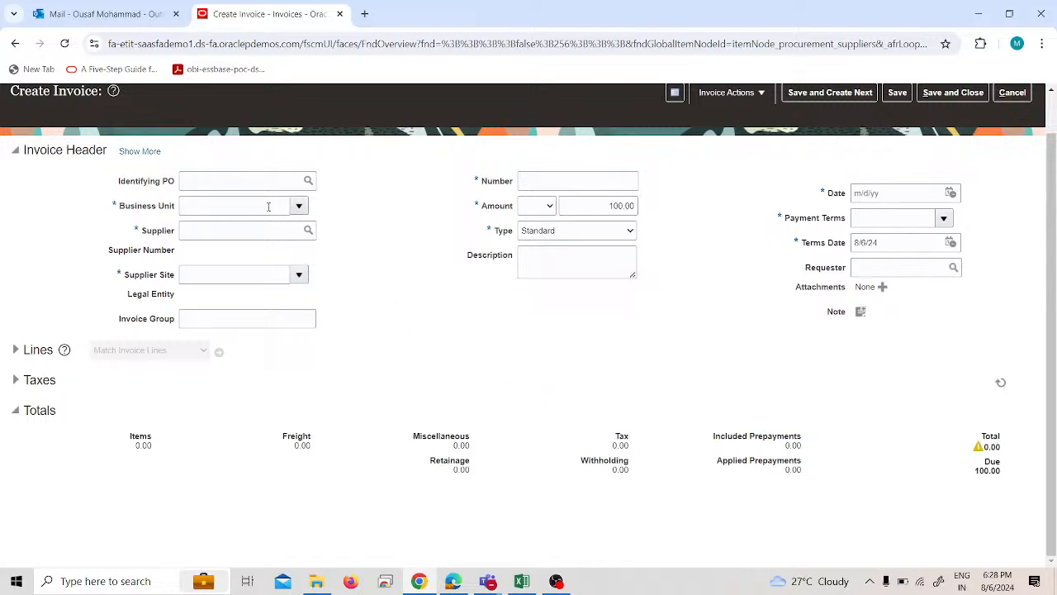
pyautogui.click(300, 275)
pyautogui.click(339, 271)
pyautogui.click(299, 206)
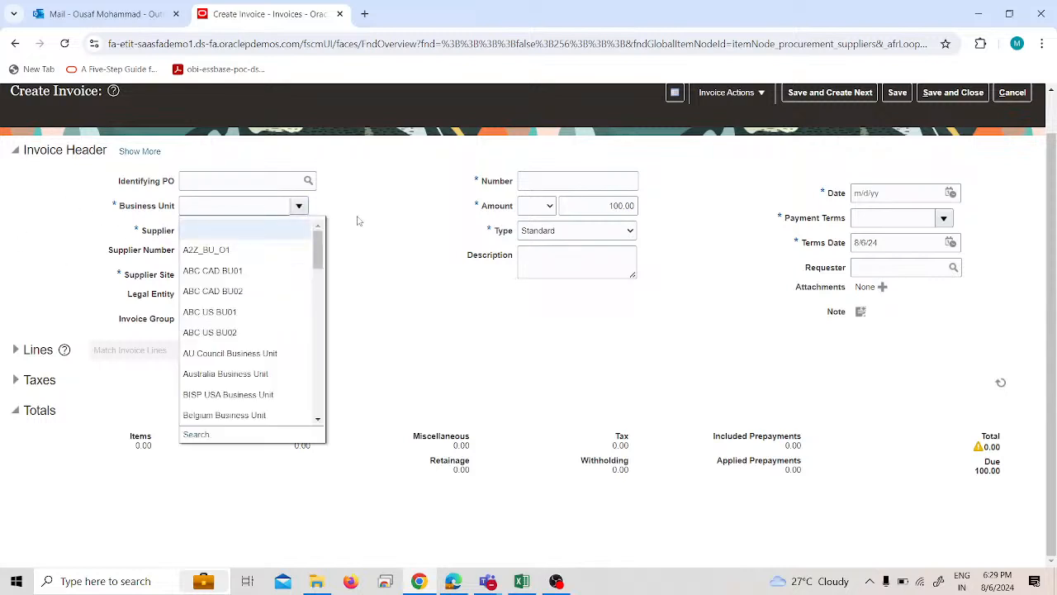
pyautogui.click(396, 259)
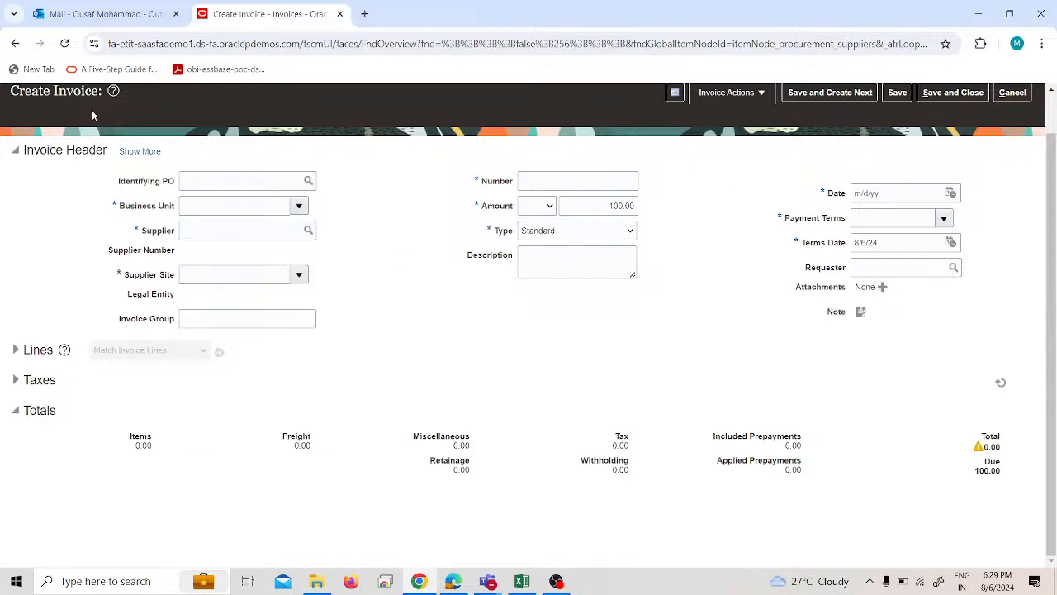
# Leave the unsaved invoice and go to the Setup and Maintenance work area.
pyautogui.scroll(1, 93, 146)
pyautogui.click(1022, 102)
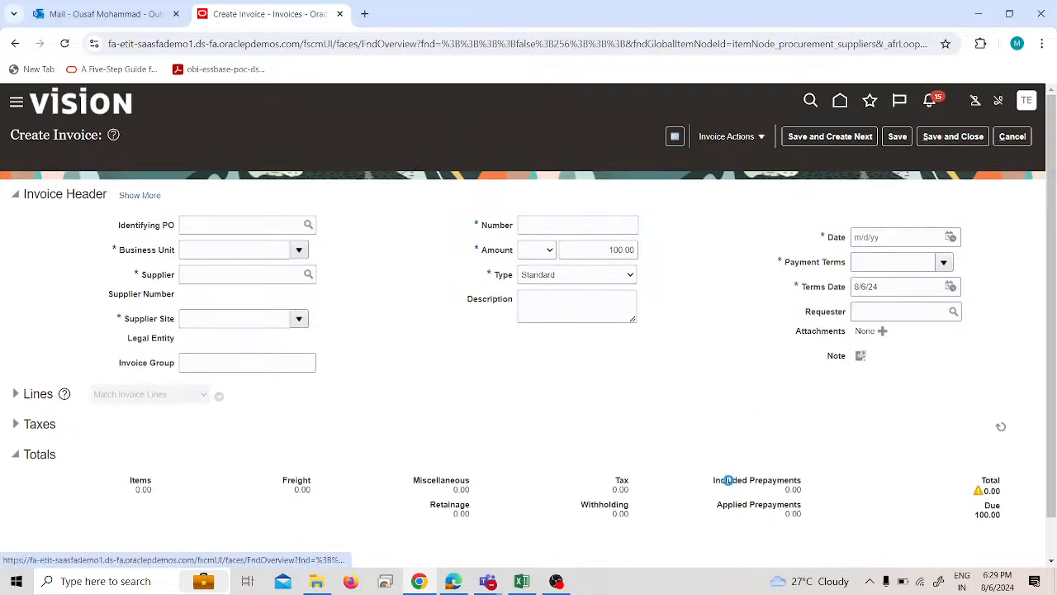
pyautogui.click(768, 312)
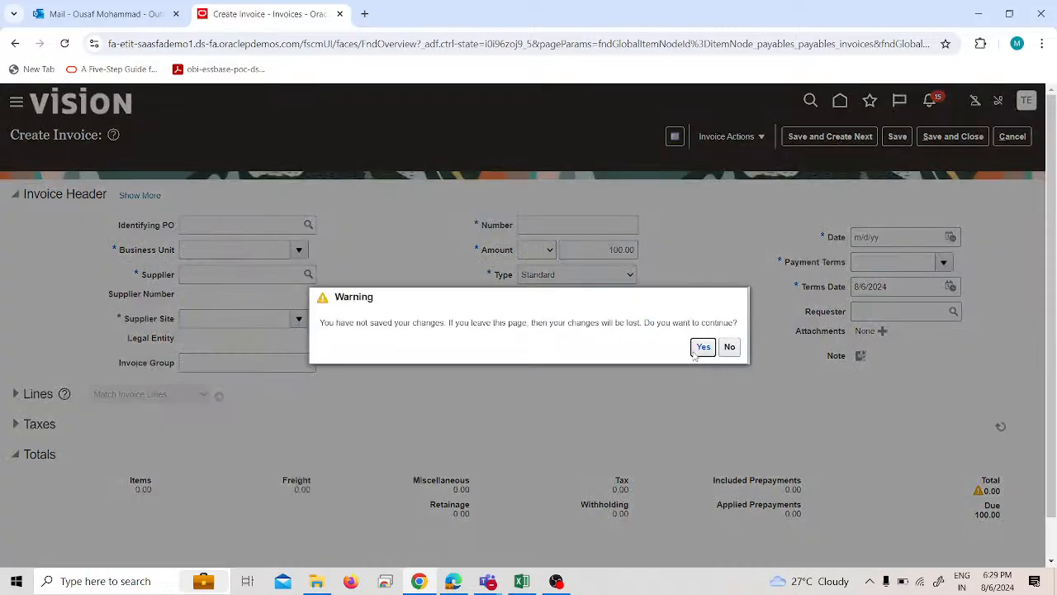
pyautogui.click(698, 348)
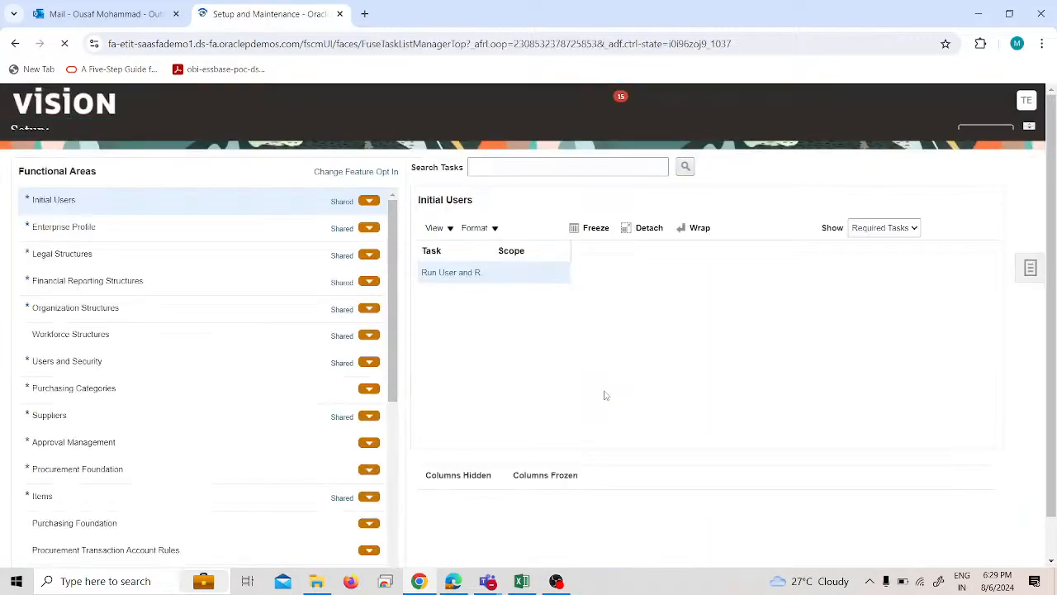
# Open the implementation project Test-1_IMPL from the implementation projects overview.
pyautogui.click(1028, 284)
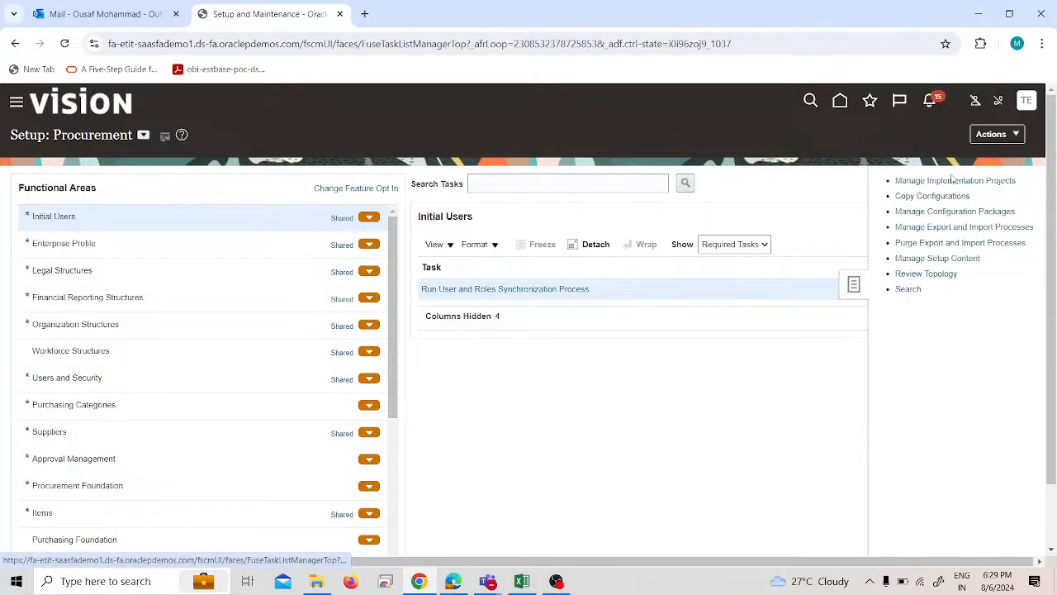
pyautogui.click(954, 180)
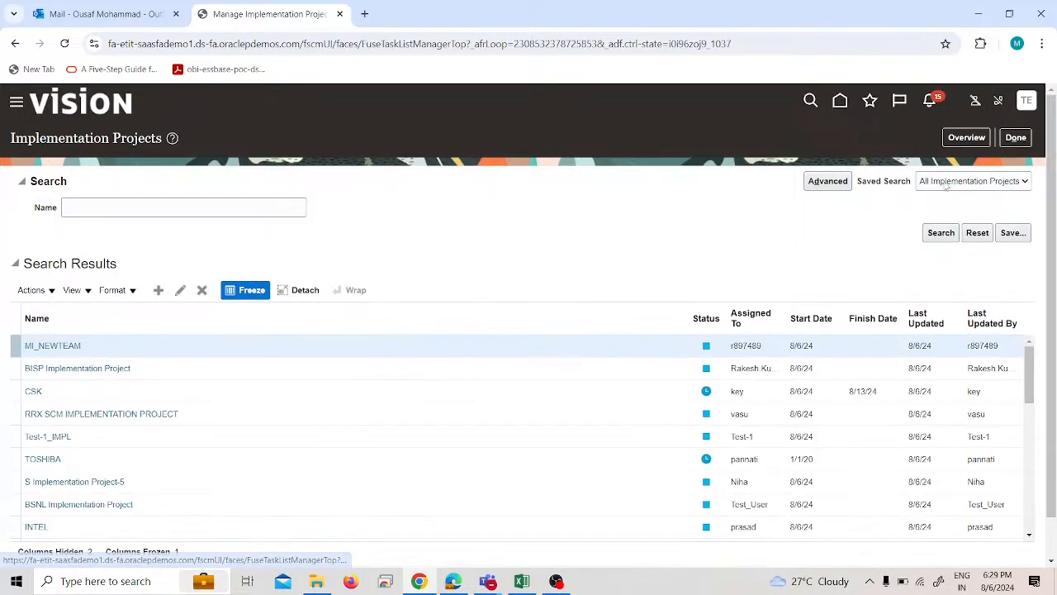
pyautogui.click(962, 142)
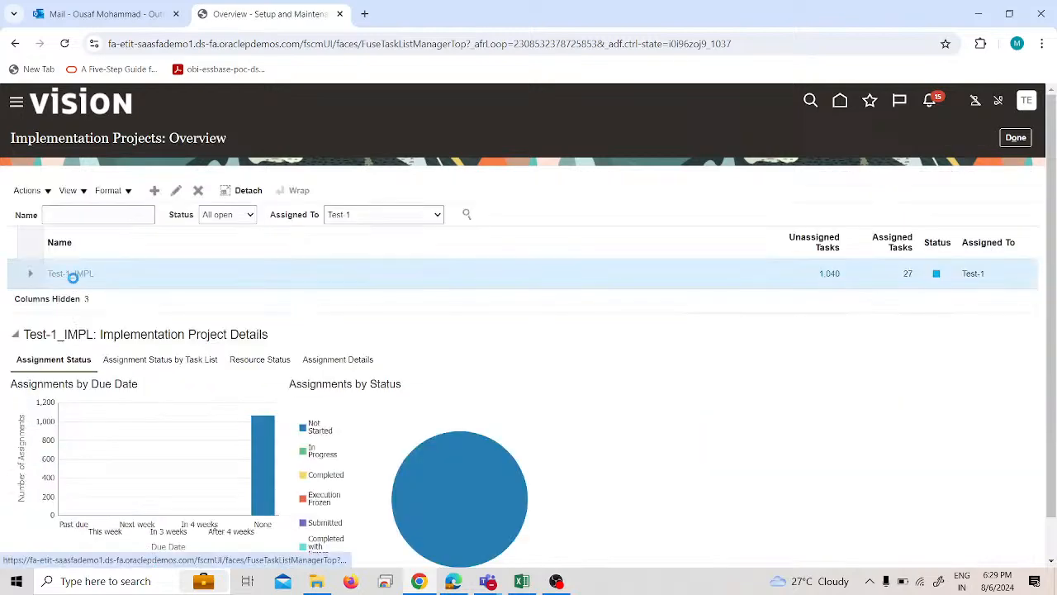
pyautogui.click(74, 280)
# Search the project's task list for "manage users".
pyautogui.click(124, 319)
pyautogui.write('manage user')
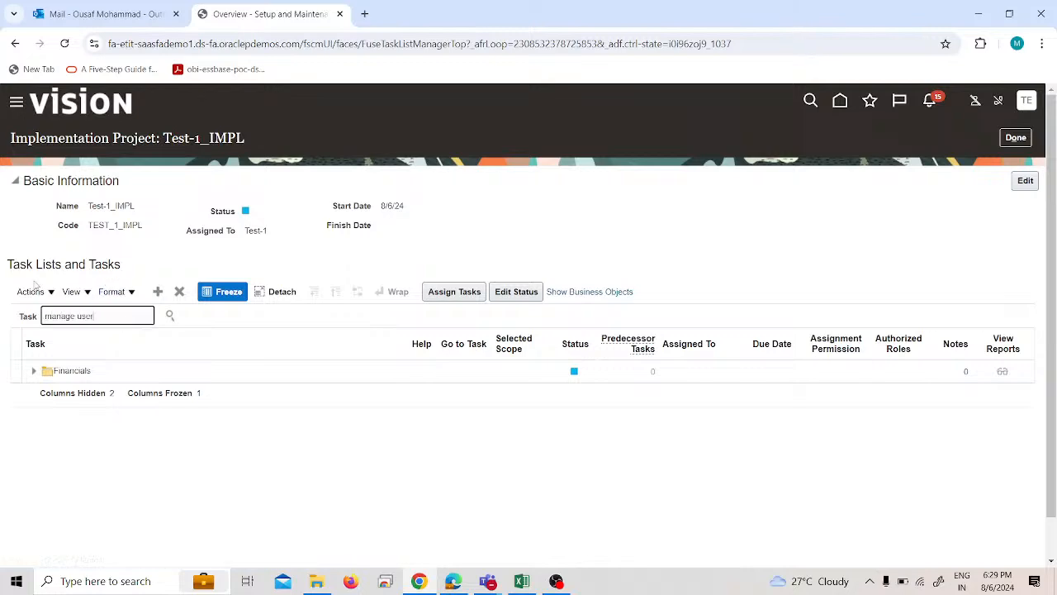
pyautogui.press('Return')
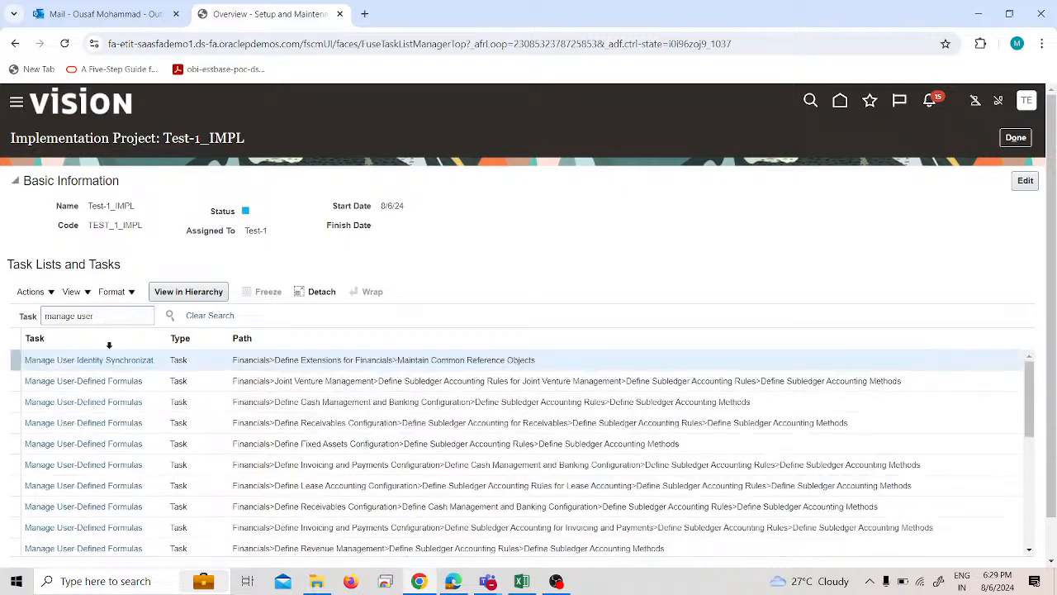
pyautogui.click(105, 318)
pyautogui.write('sers')
pyautogui.press('Return')
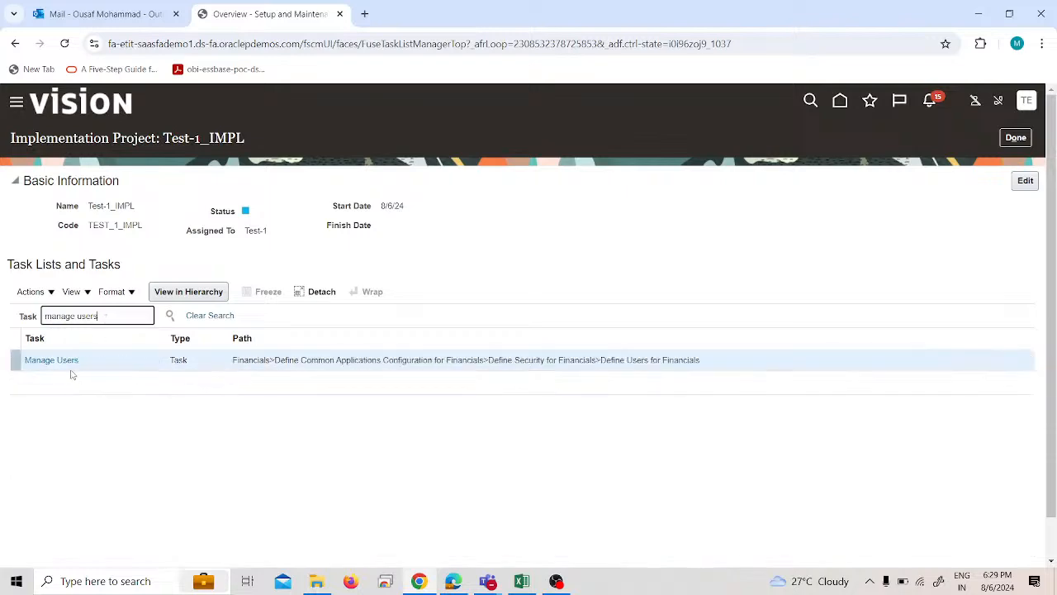
# Go to the Manage Users task of the project and start creating a new user.
pyautogui.click(63, 360)
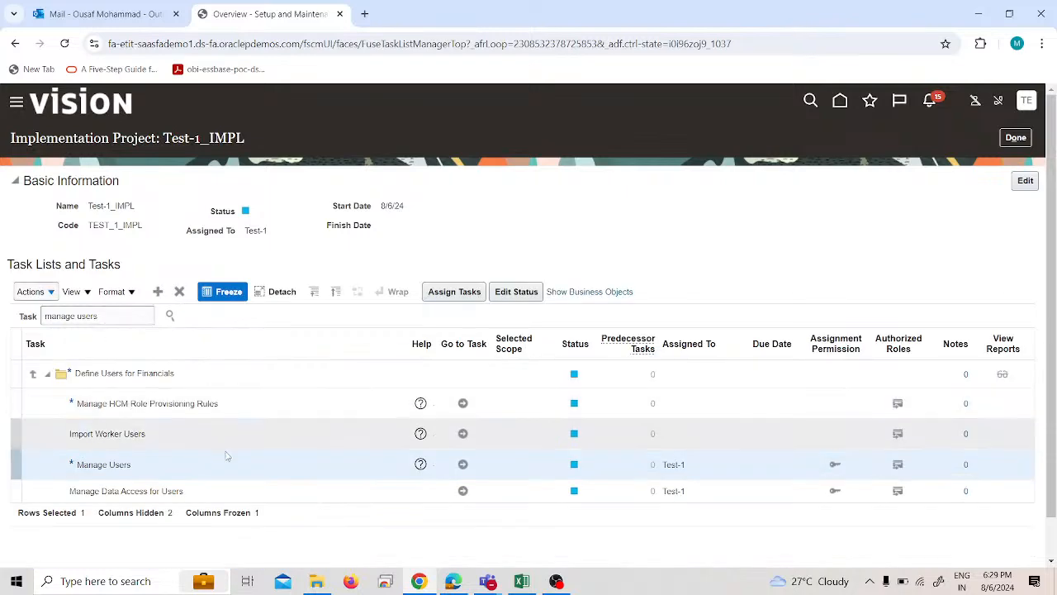
pyautogui.click(463, 464)
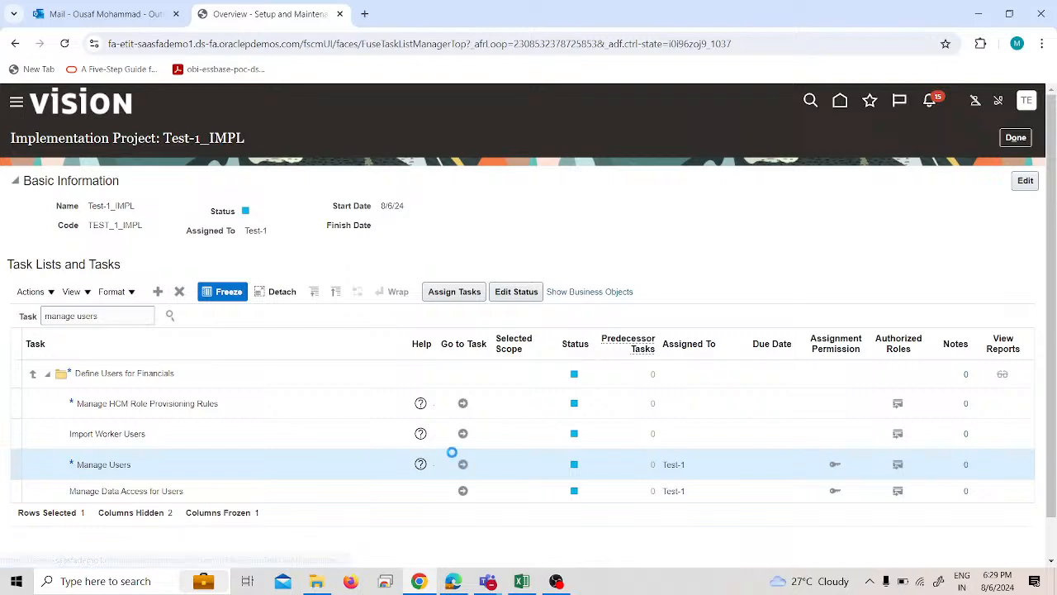
pyautogui.click(79, 221)
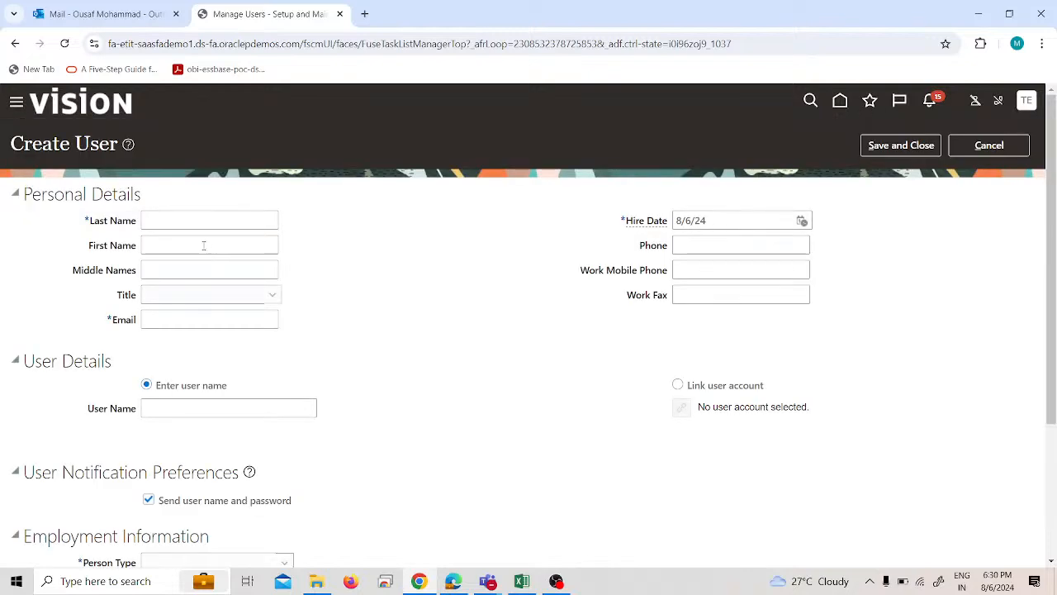
# Enter Test-25 as the new user's last name and user name, and fill in the e-mail address.
pyautogui.click(207, 221)
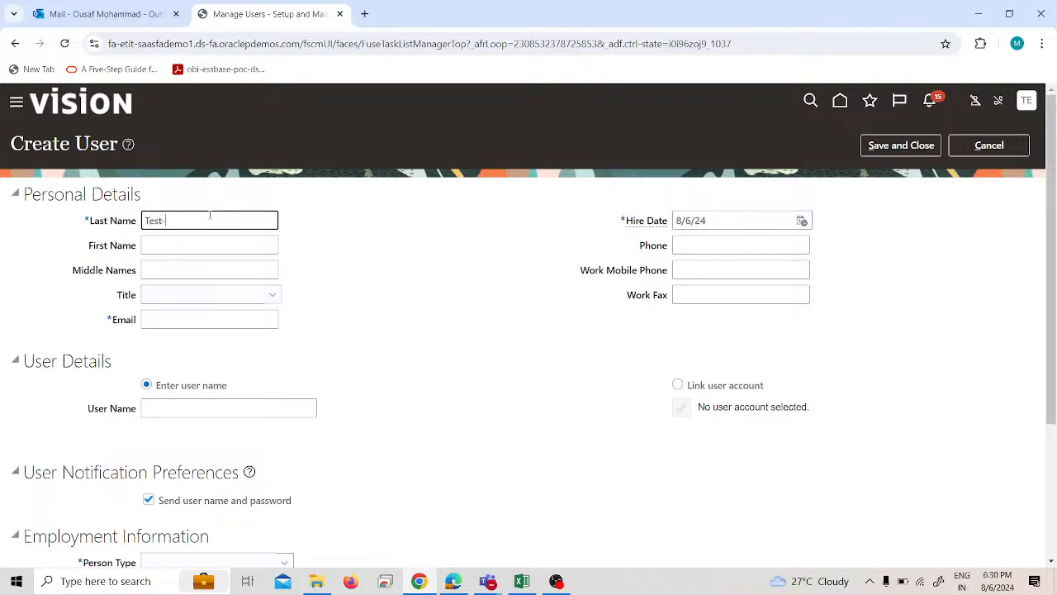
pyautogui.click(177, 315)
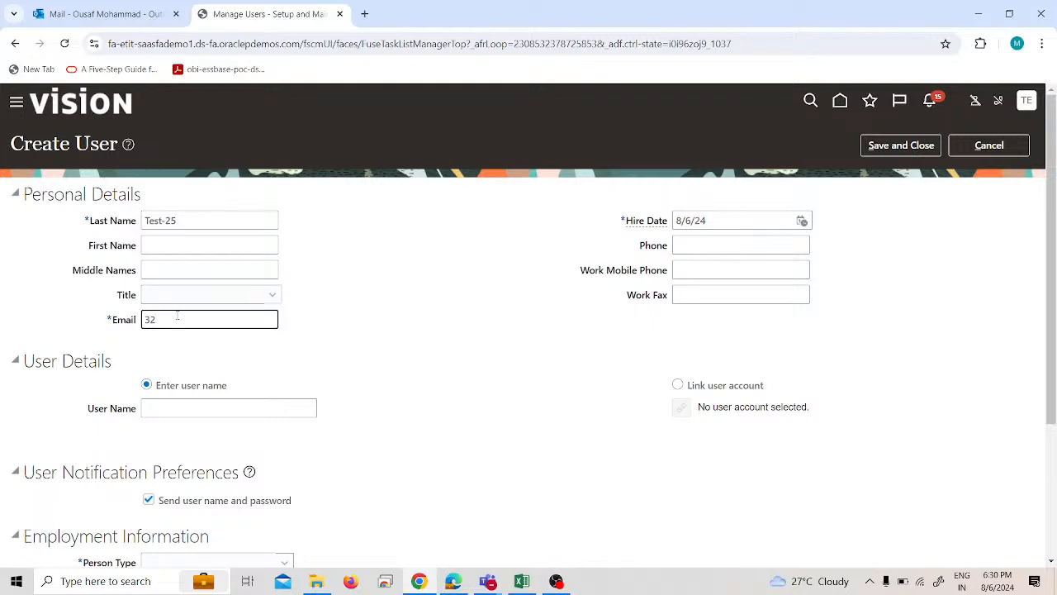
pyautogui.click(192, 407)
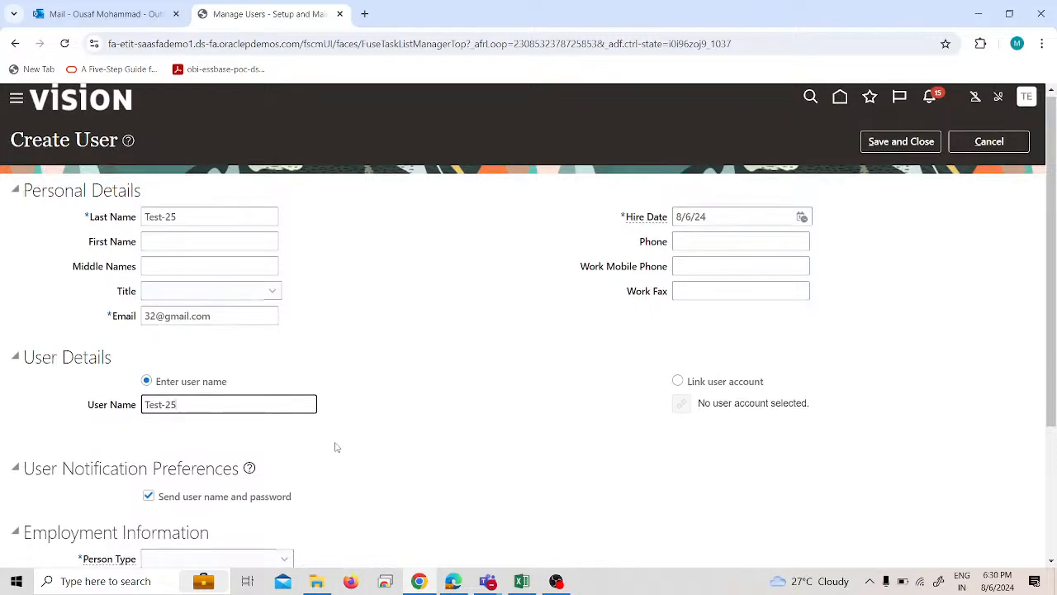
# Set the person type to Employee, the legal employer to PRA US Legal Entity and the business unit to PRA US Business Unit.
pyautogui.scroll(-2, 335, 444)
pyautogui.click(261, 373)
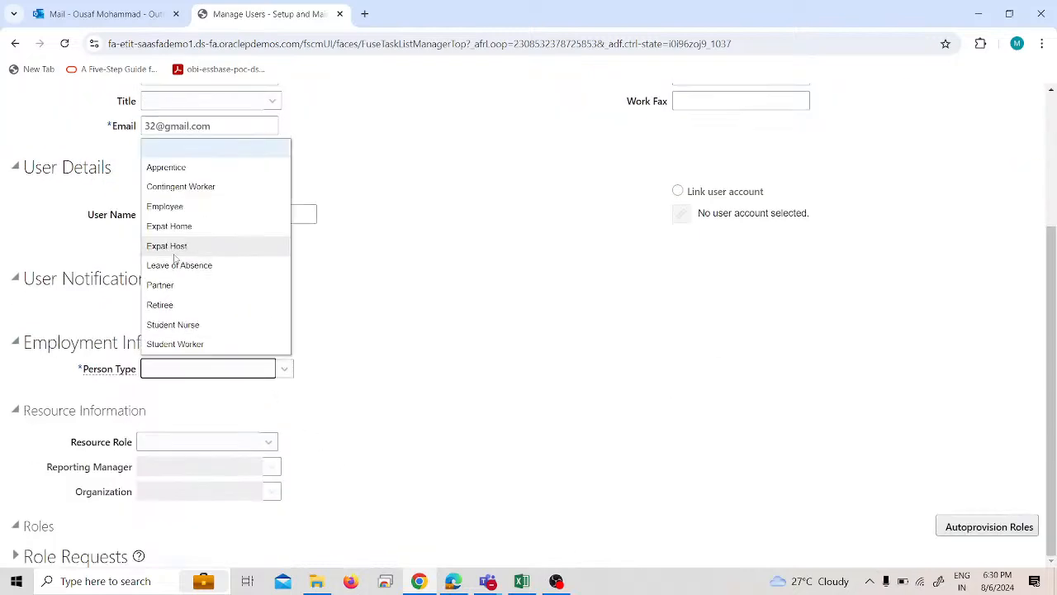
pyautogui.click(181, 207)
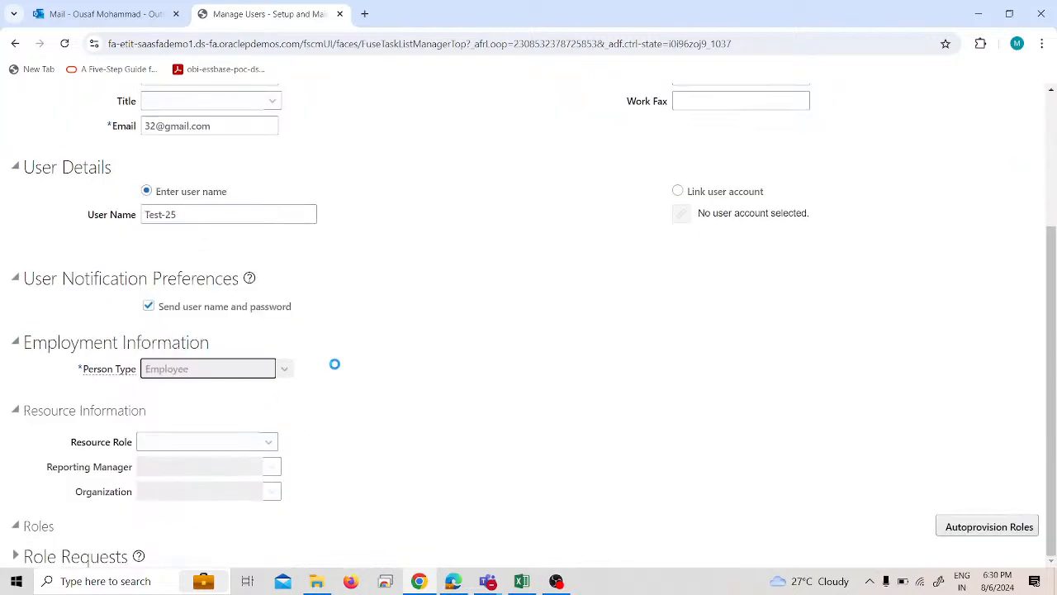
pyautogui.scroll(-1, 212, 335)
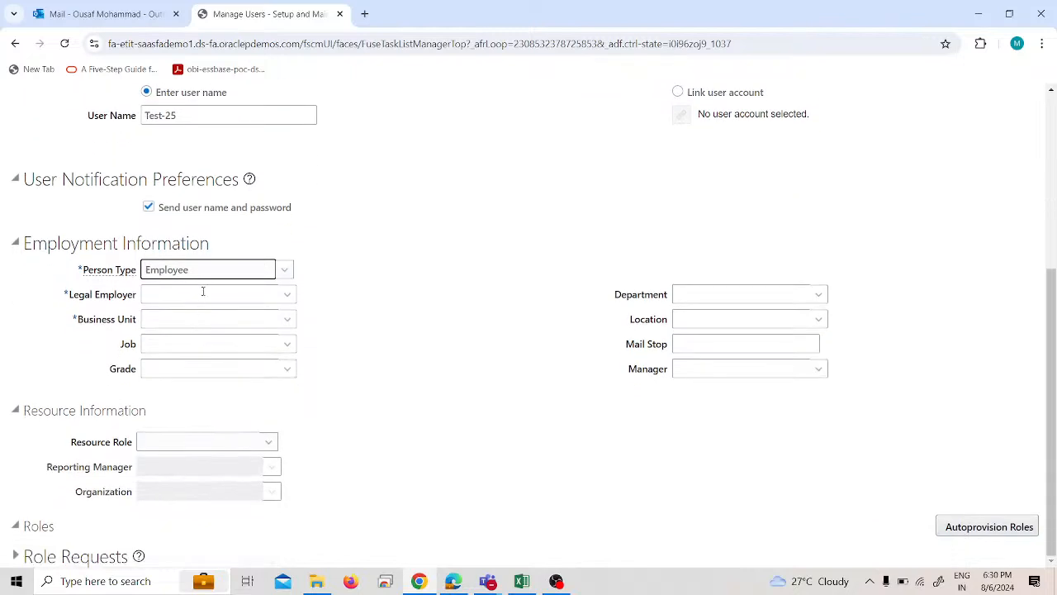
pyautogui.click(202, 294)
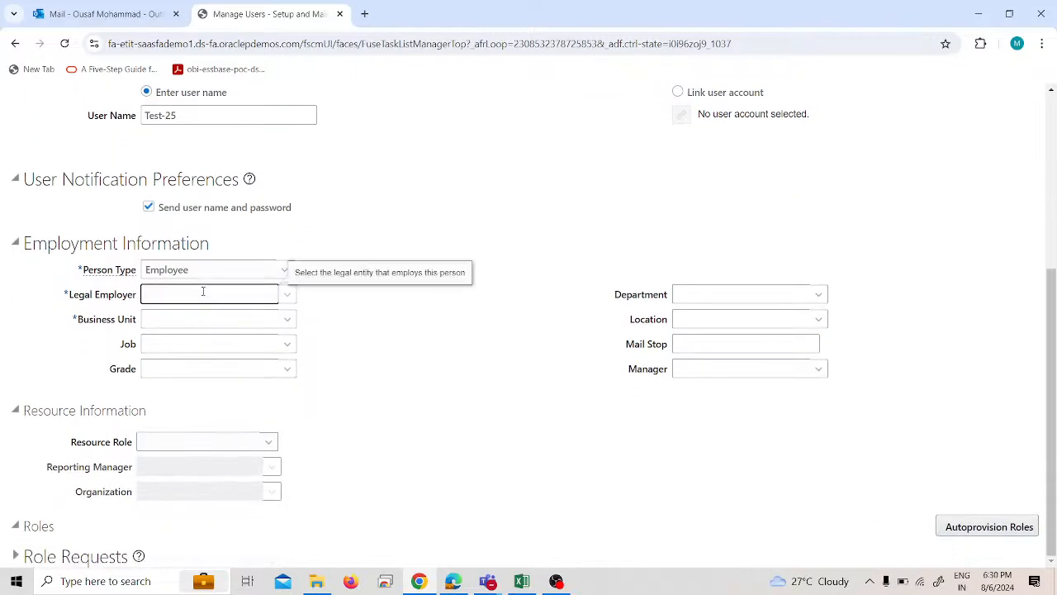
pyautogui.click(189, 313)
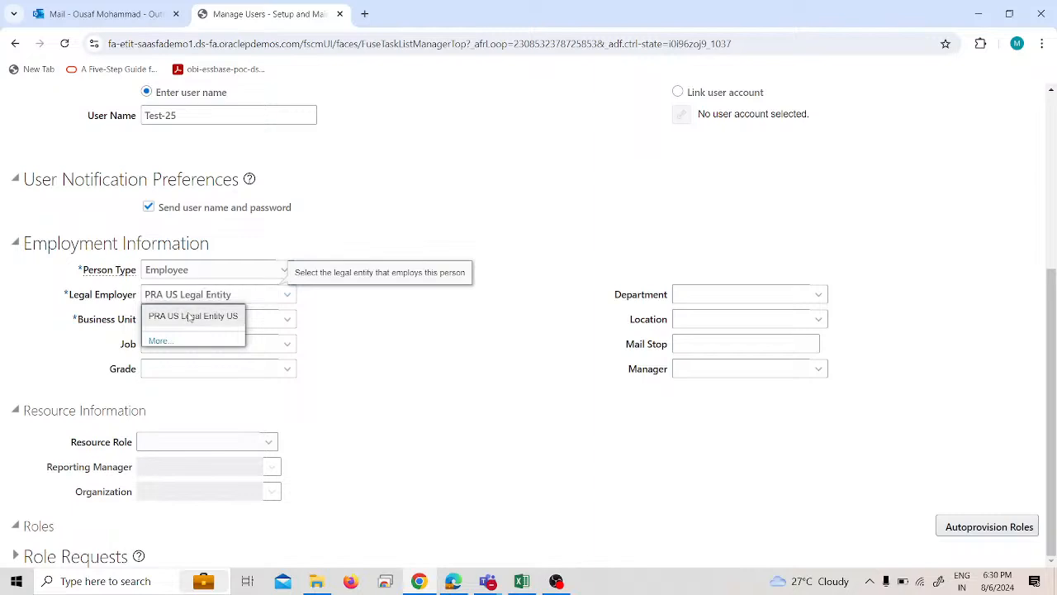
pyautogui.write('pra')
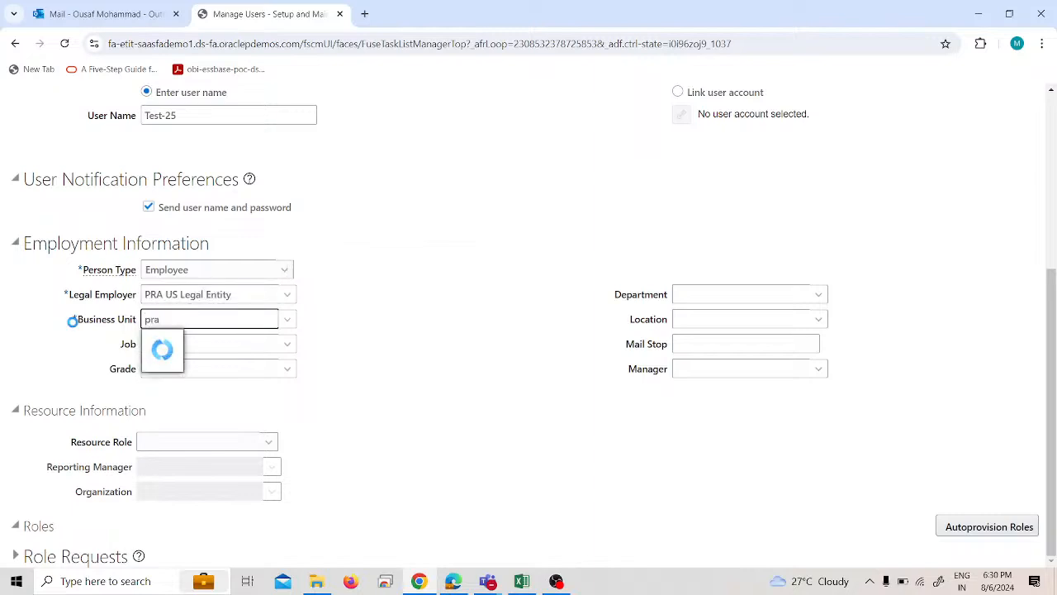
pyautogui.click(190, 339)
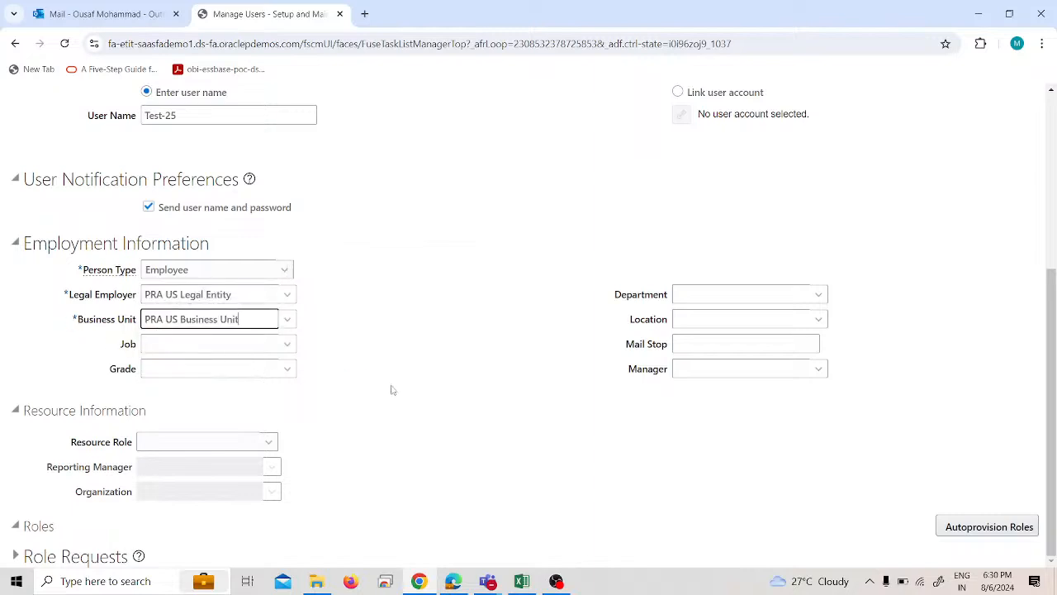
# Save the new user and return to the Test-1_IMPL task list.
pyautogui.scroll(5, 392, 390)
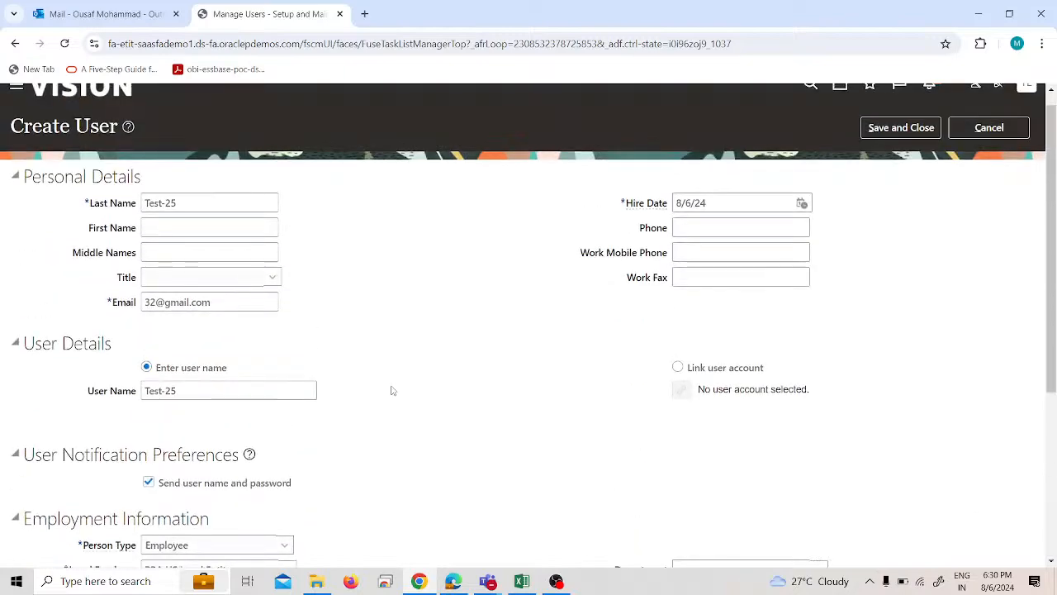
pyautogui.click(901, 127)
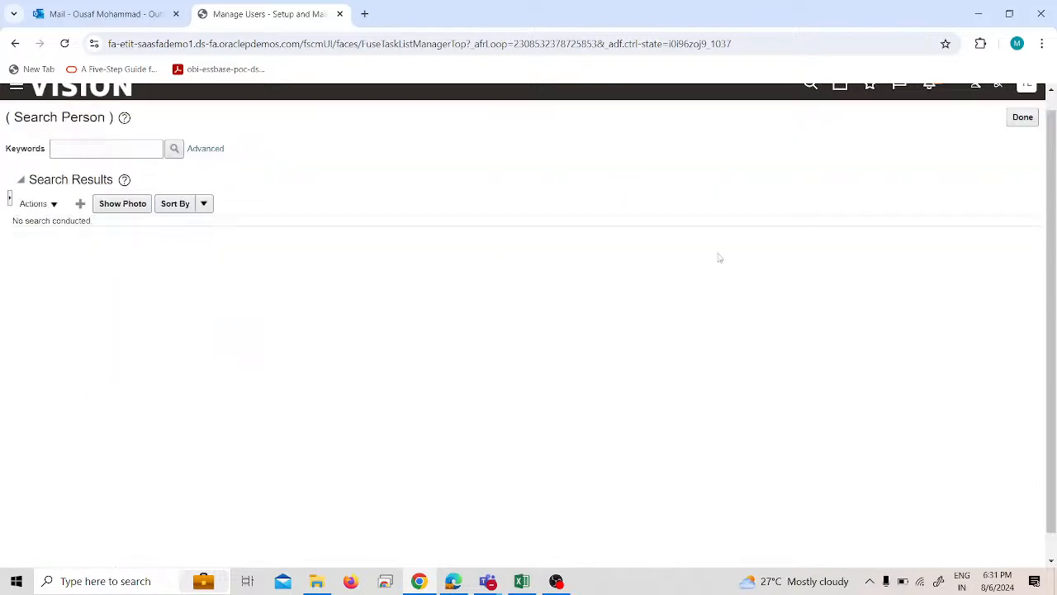
pyautogui.click(1021, 119)
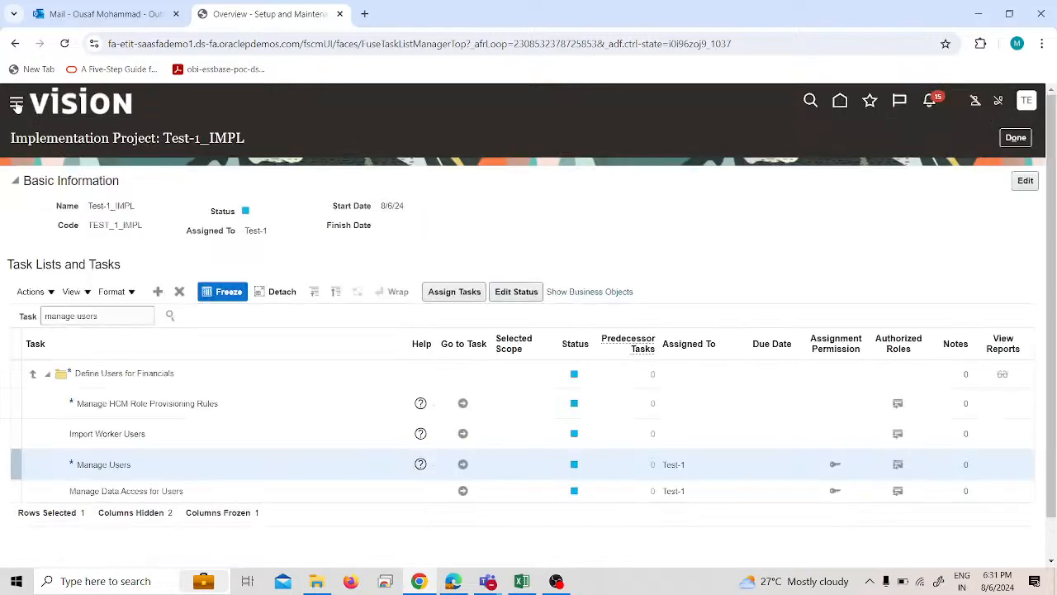
# Open the Security Console.
pyautogui.click(18, 103)
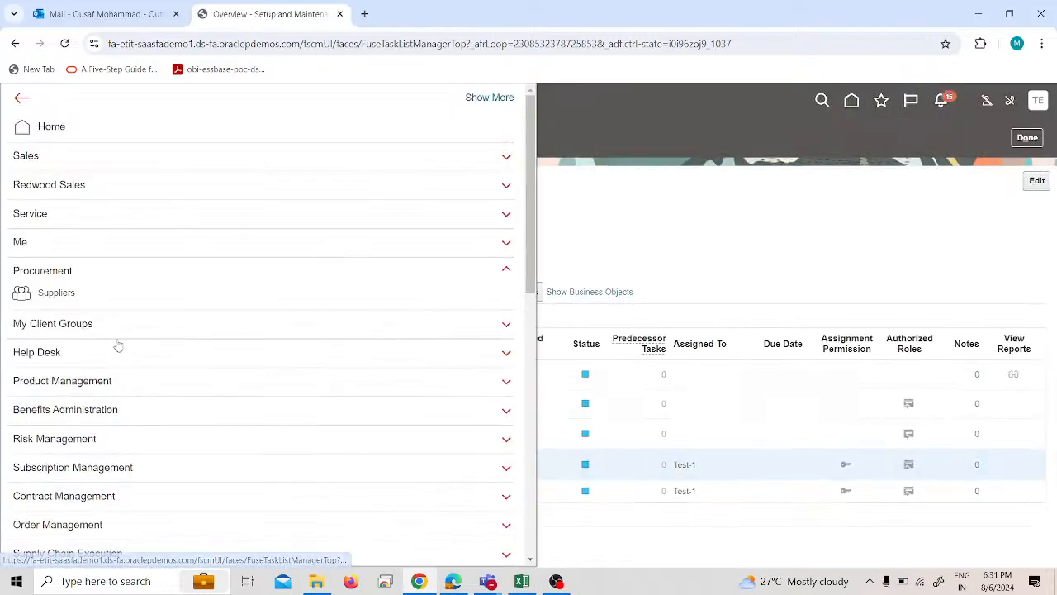
pyautogui.scroll(-5, 120, 296)
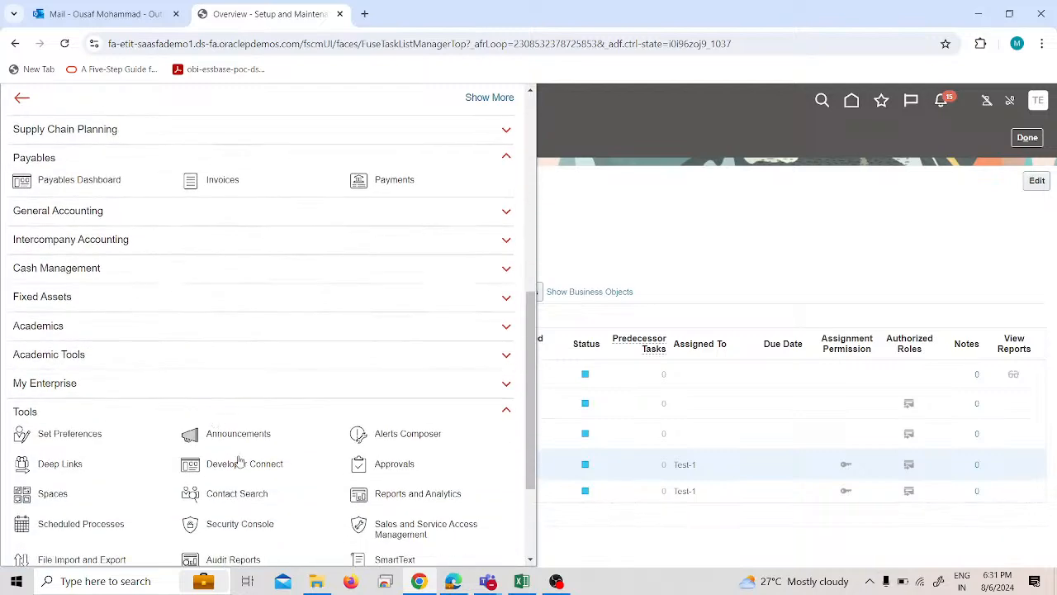
pyautogui.click(256, 518)
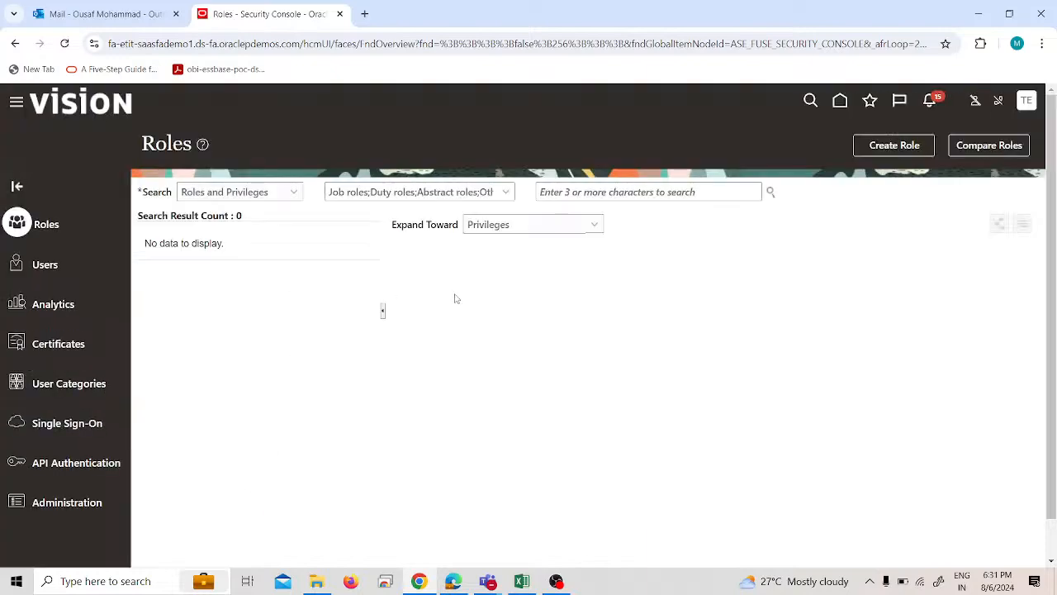
# Search the Security Console's user accounts for test and open the Test-25 account.
pyautogui.click(594, 189)
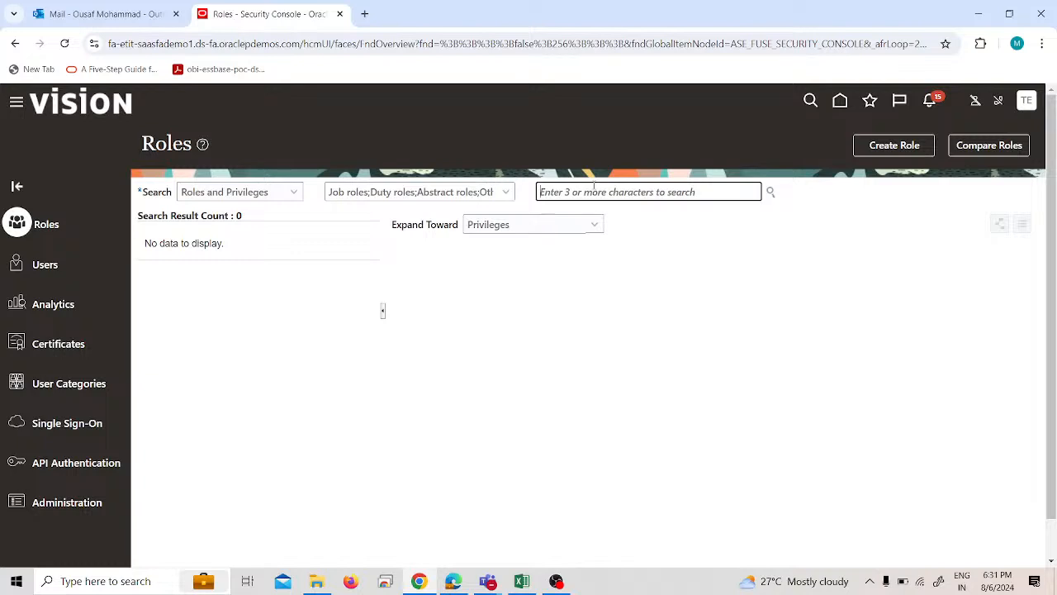
pyautogui.write('test')
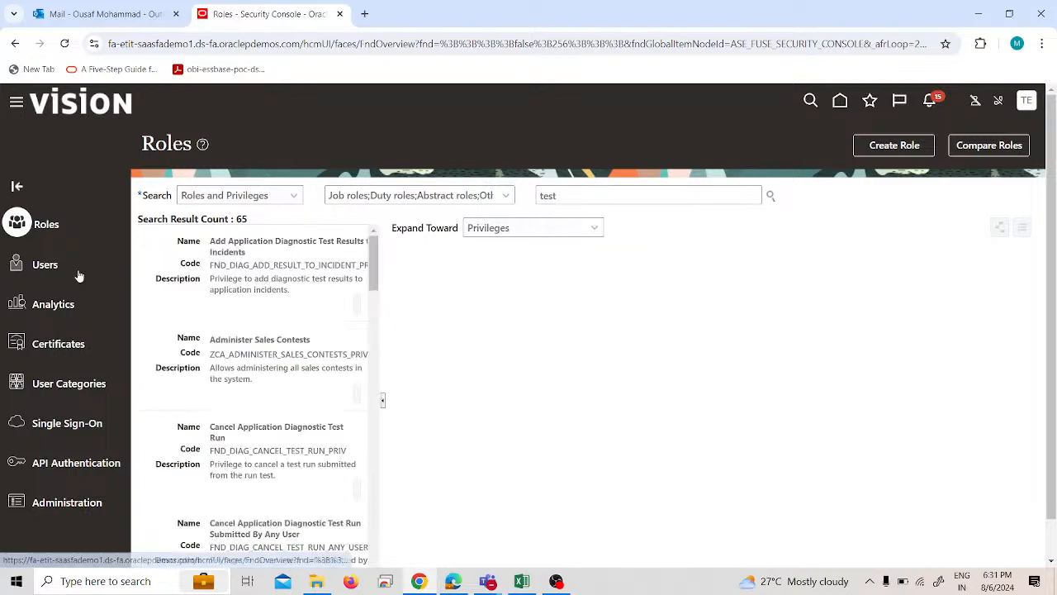
pyautogui.click(49, 265)
pyautogui.click(638, 192)
pyautogui.write('es')
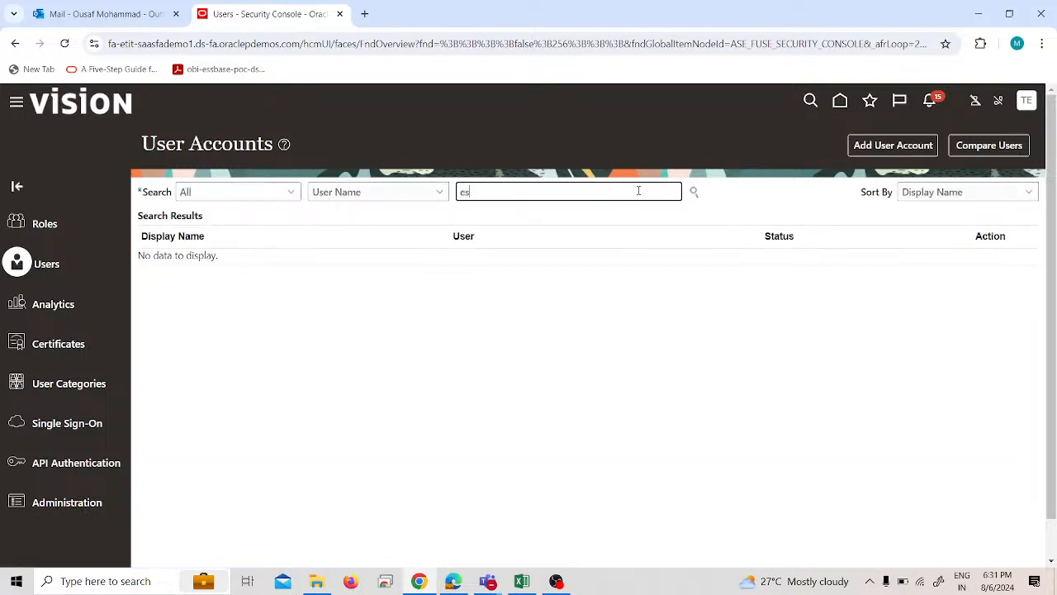
pyautogui.press('BackSpace')
pyautogui.press('BackSpace')
pyautogui.press('BackSpace')
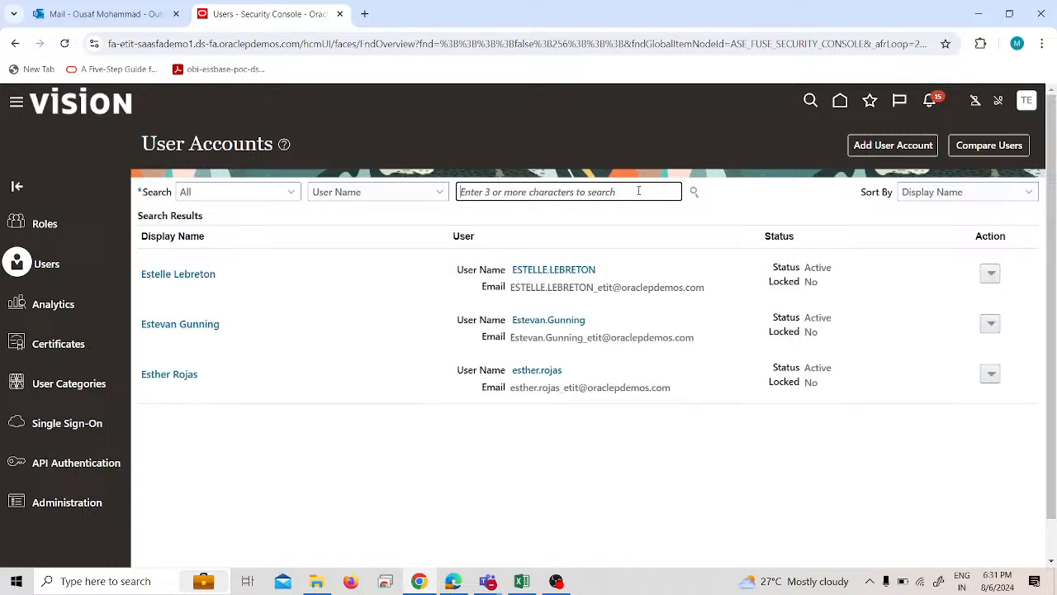
pyautogui.write('test')
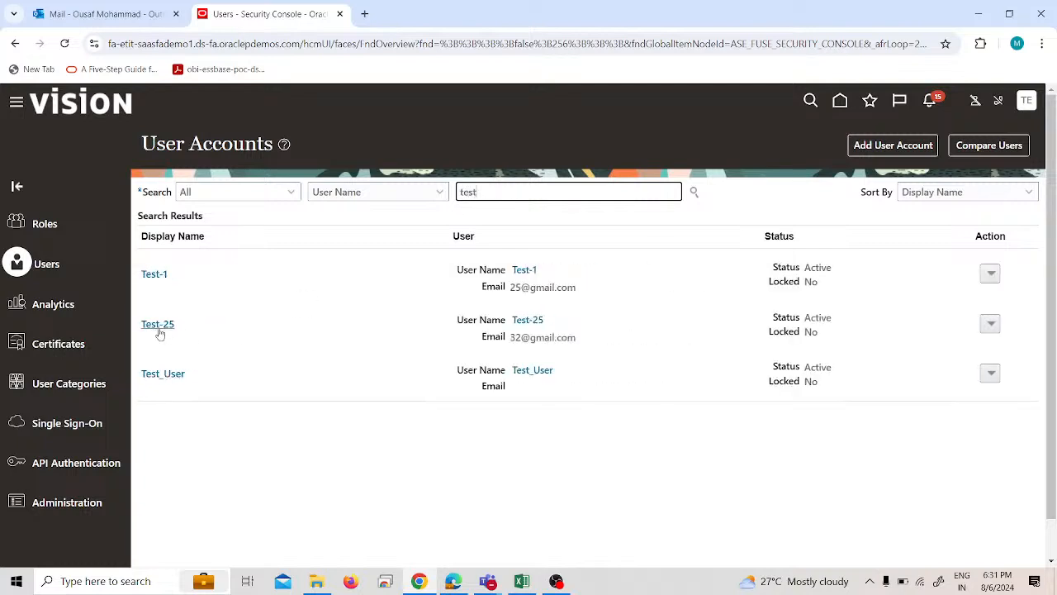
pyautogui.click(158, 326)
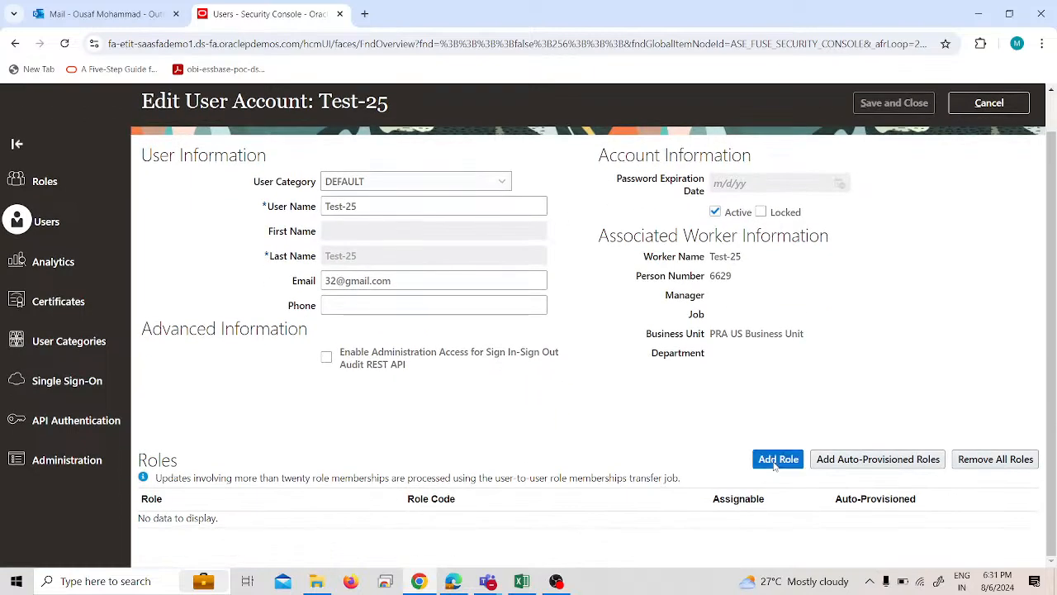
# Add the Accounts Payable Supervisor role with code ORA_AP_ACCOUNTS_PAYABLE_SUPERVISOR_JOB to the Test-25 account and save it.
pyautogui.click(760, 459)
pyautogui.click(484, 192)
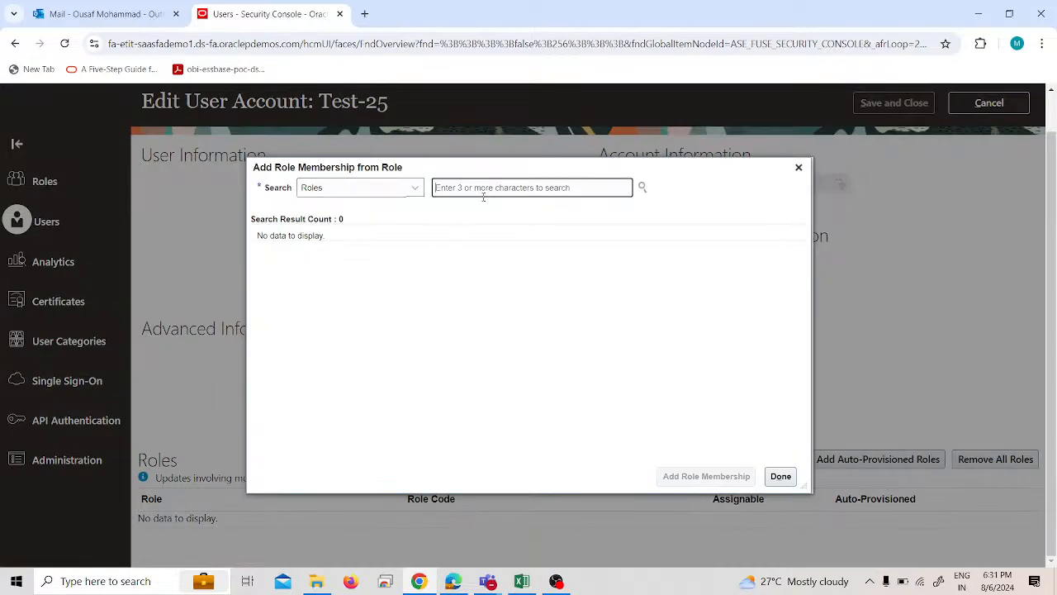
pyautogui.write('accounts')
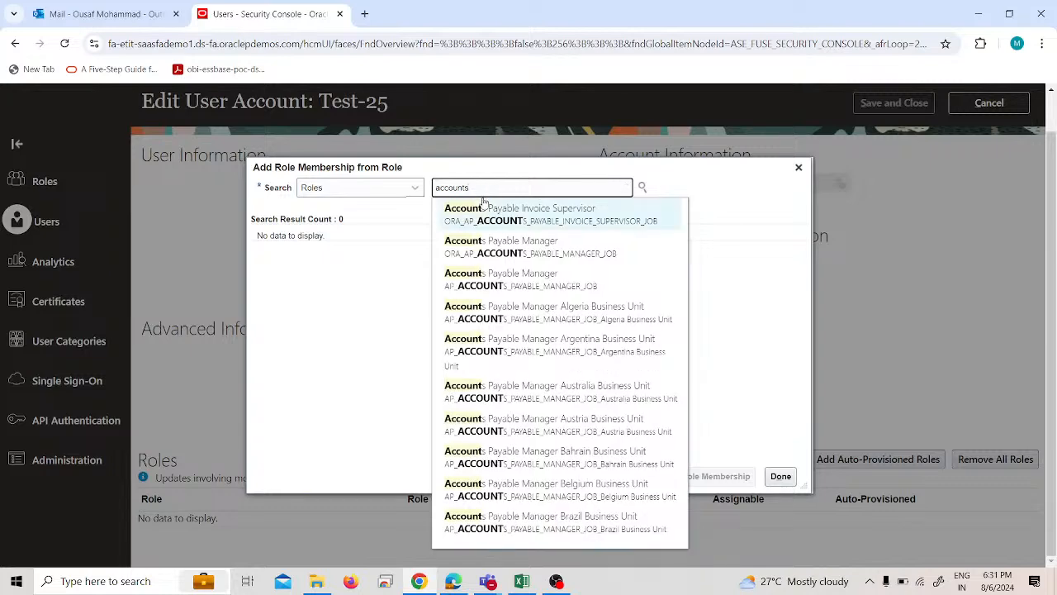
pyautogui.write('pa')
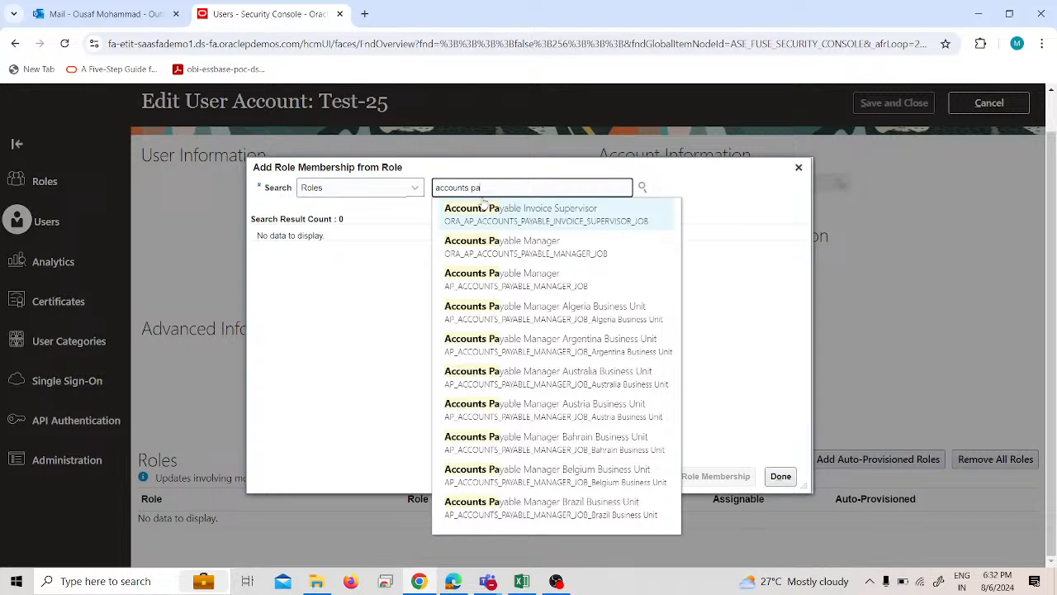
pyautogui.write('yable')
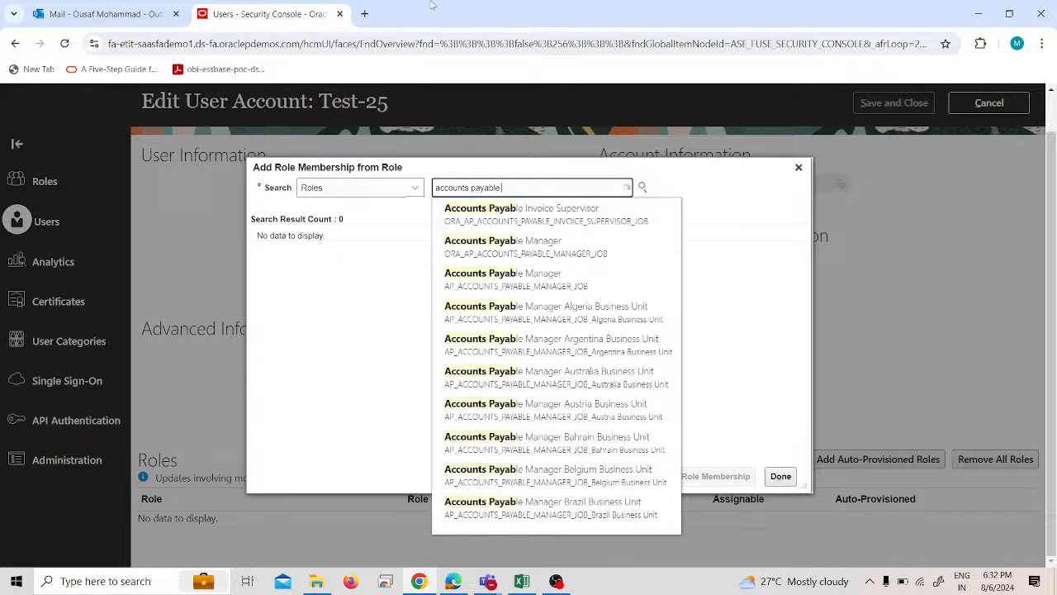
pyautogui.write(' super')
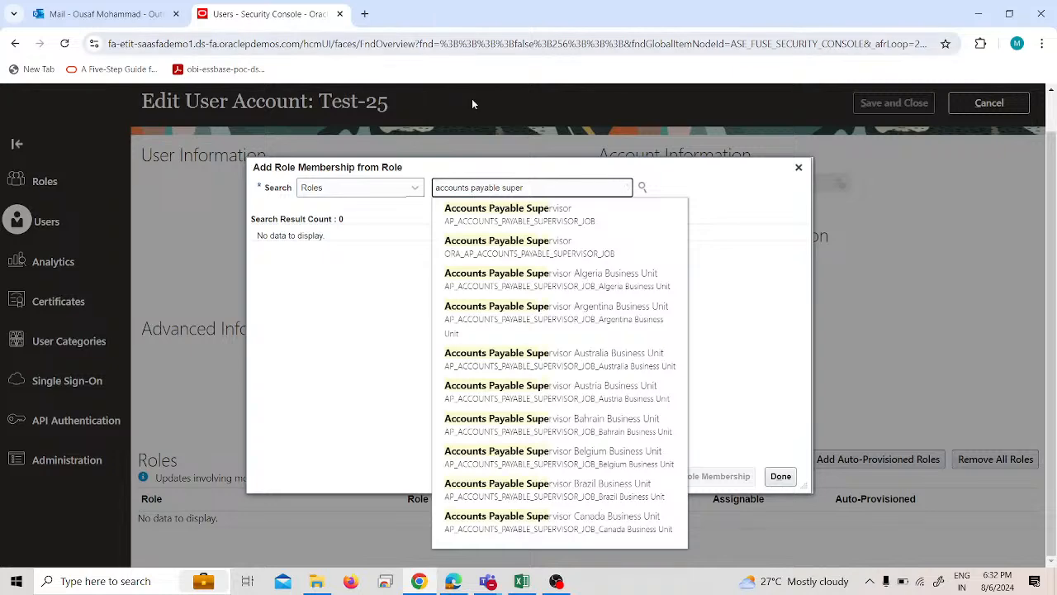
pyautogui.click(562, 245)
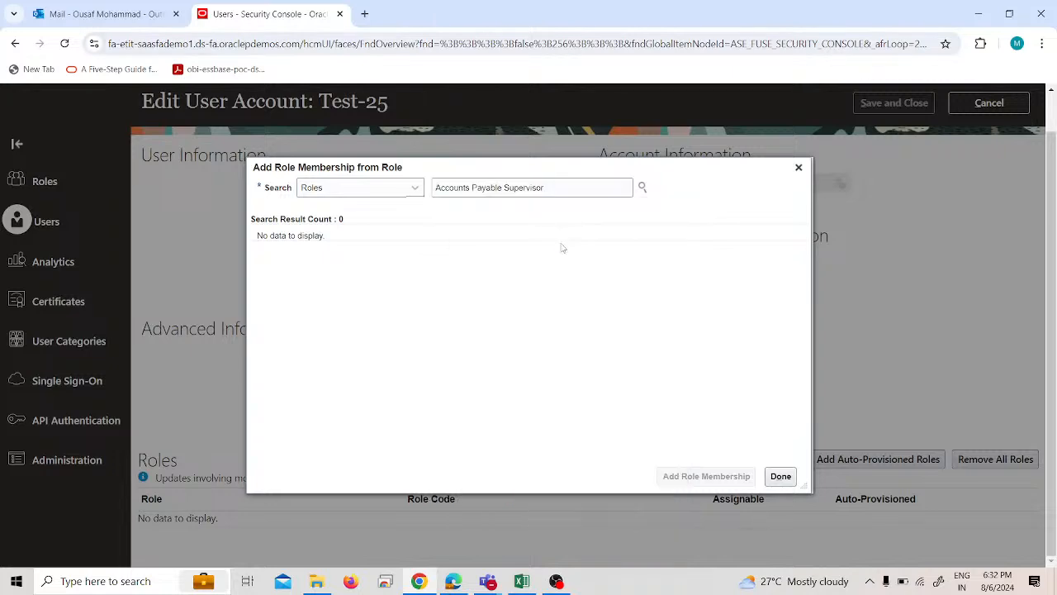
pyautogui.click(706, 476)
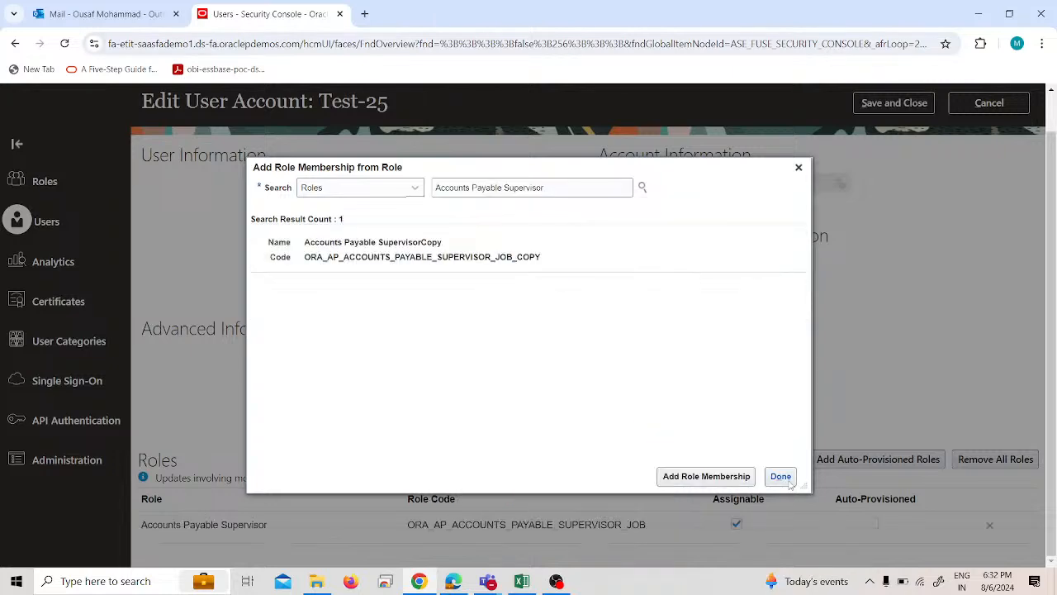
pyautogui.click(781, 475)
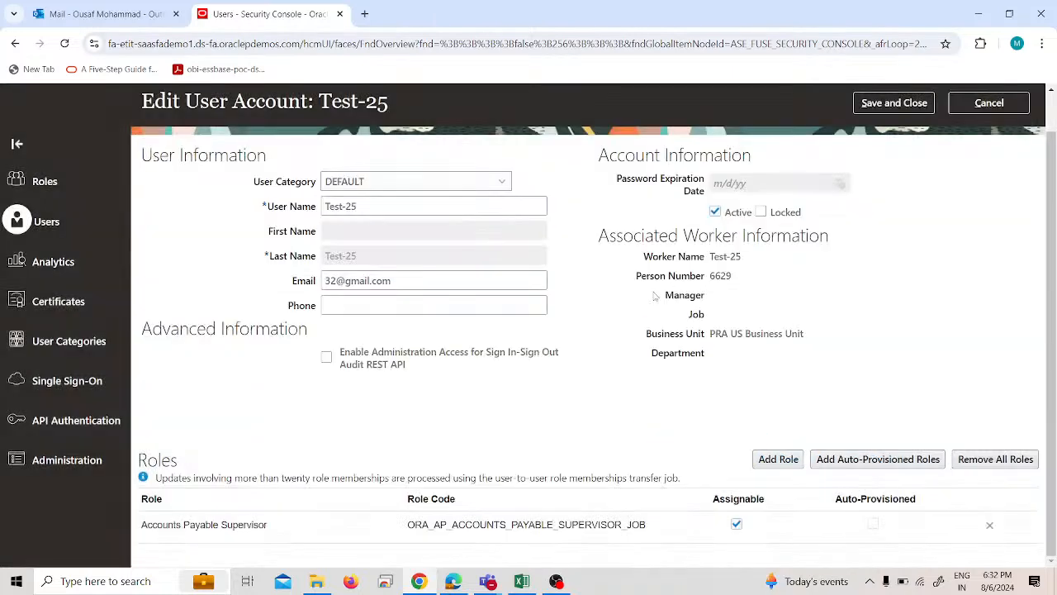
pyautogui.click(913, 116)
# Start a password reset for Test-25 and choose to change the password manually.
pyautogui.click(801, 146)
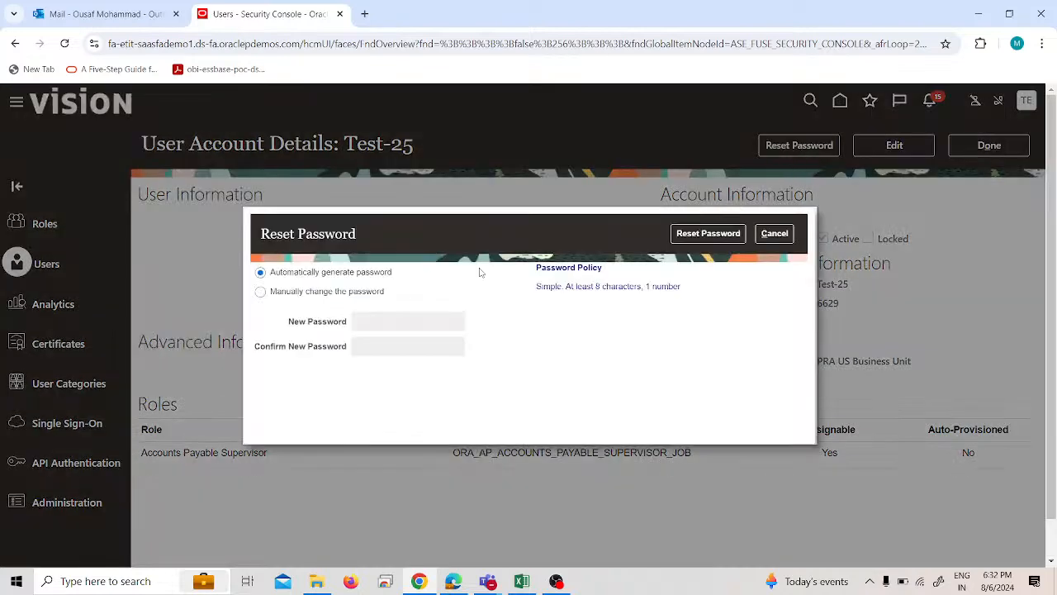
pyautogui.click(286, 292)
pyautogui.click(393, 320)
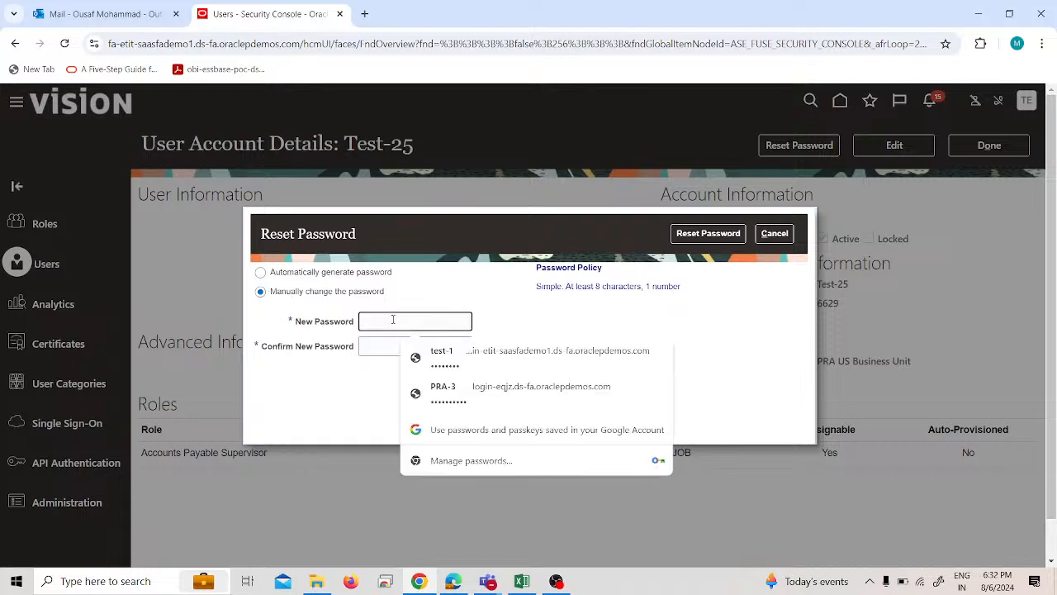
pyautogui.press('super+v')
pyautogui.scroll(-5, 439, 396)
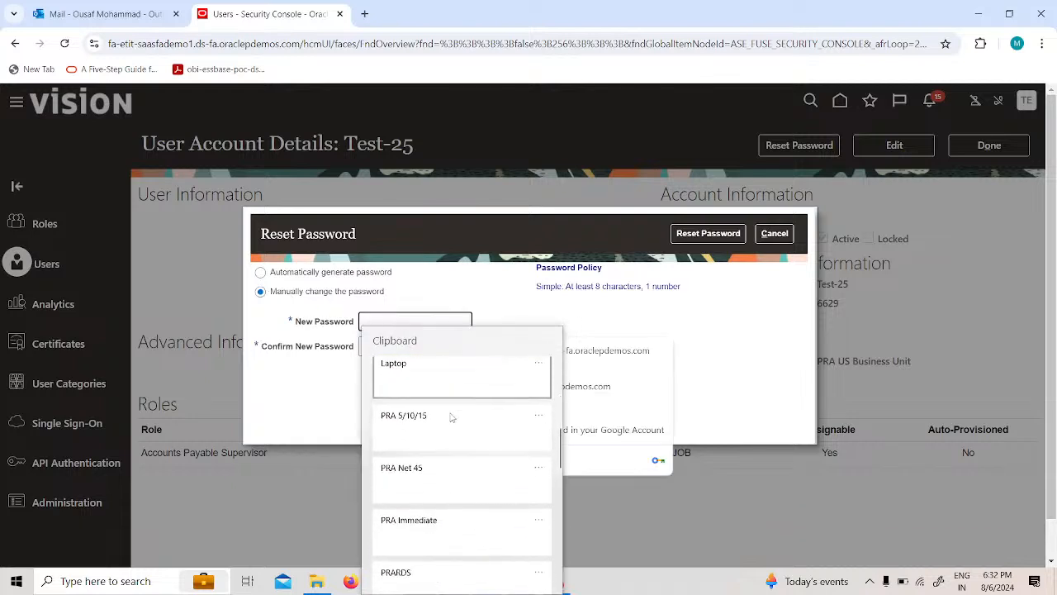
pyautogui.scroll(-15, 450, 417)
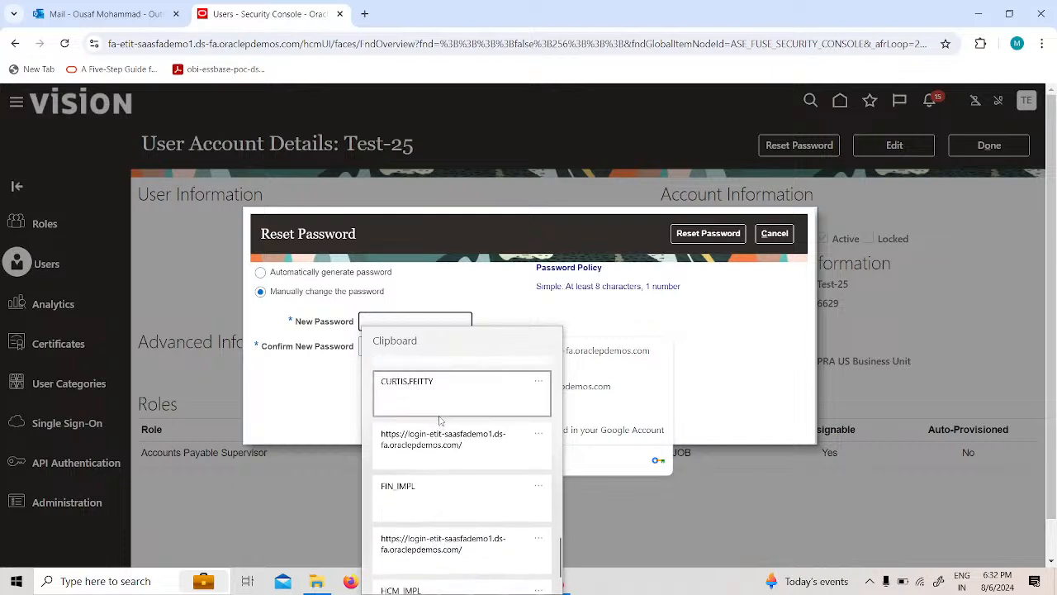
pyautogui.scroll(-2, 440, 421)
pyautogui.scroll(5, 444, 429)
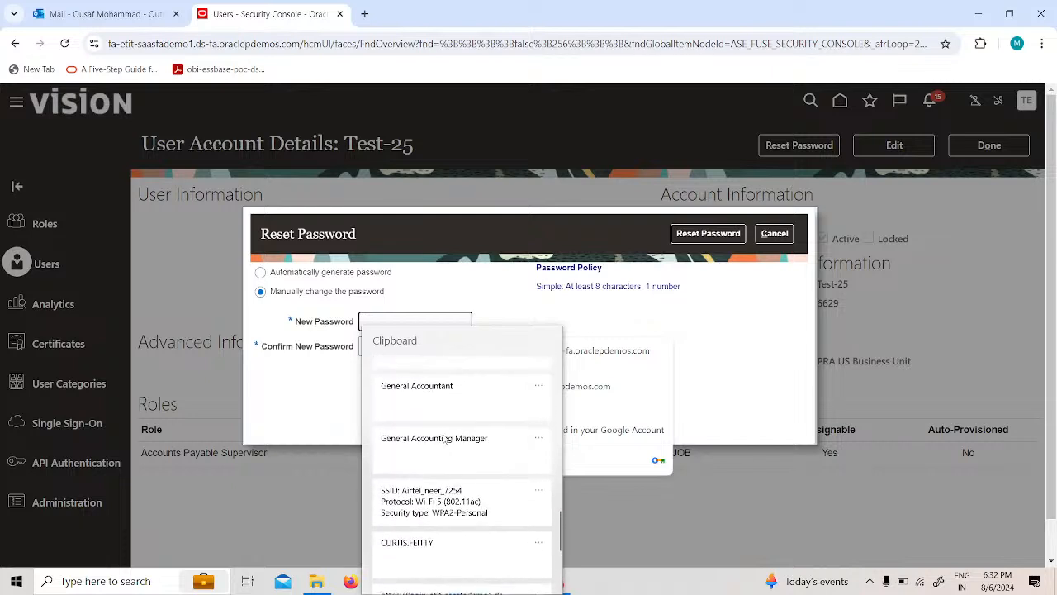
pyautogui.scroll(10, 443, 438)
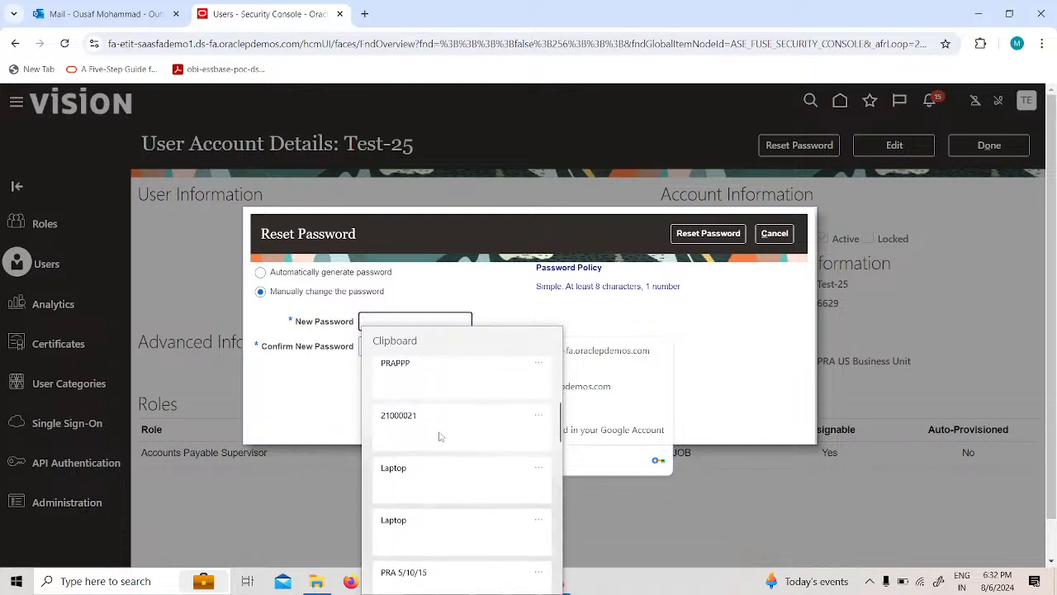
pyautogui.scroll(5, 440, 436)
pyautogui.scroll(-8, 448, 422)
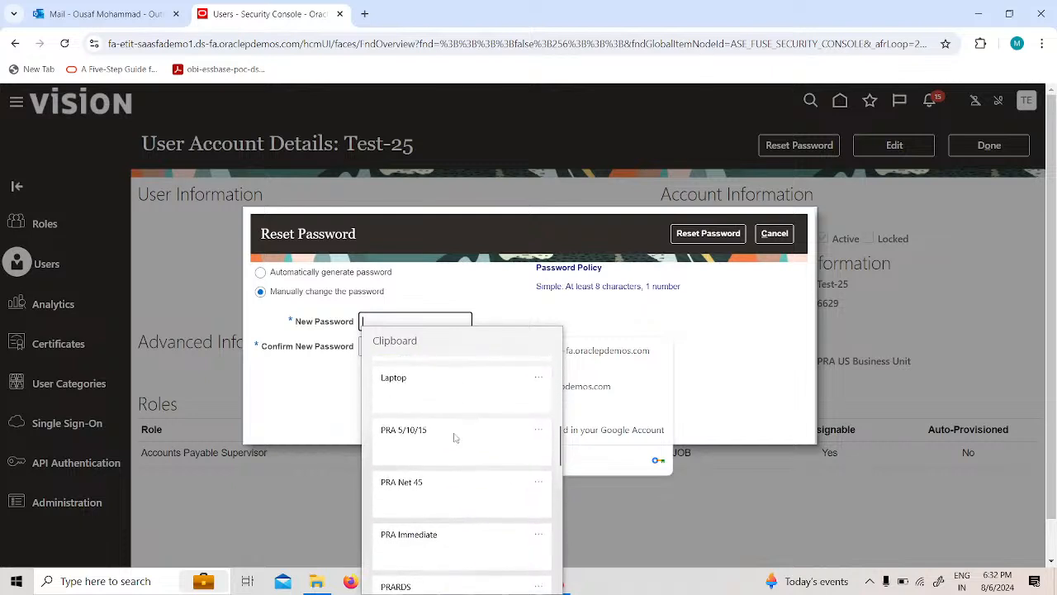
pyautogui.scroll(-12, 456, 441)
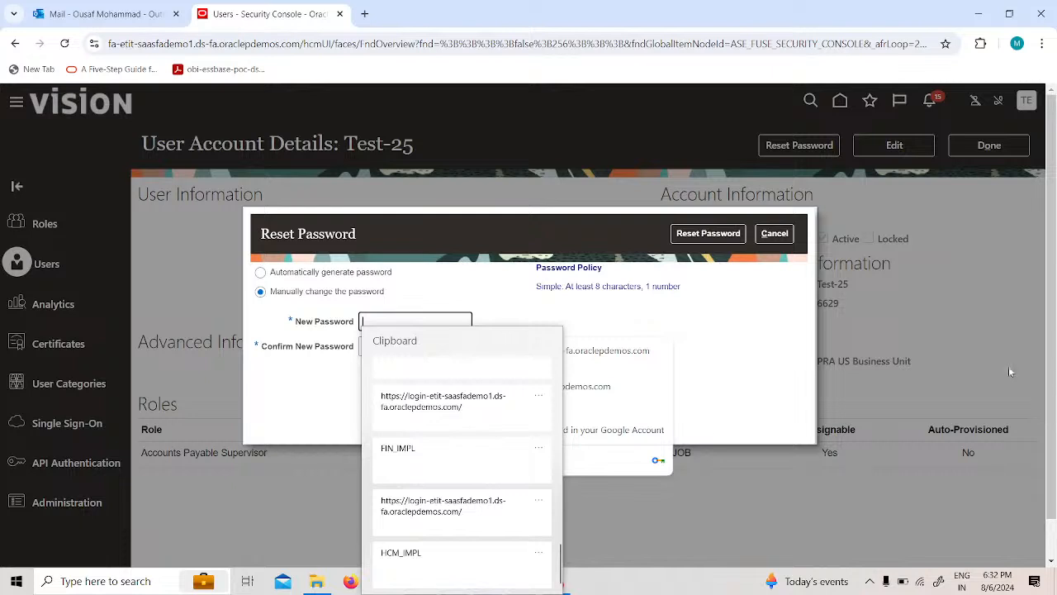
pyautogui.scroll(1, 495, 495)
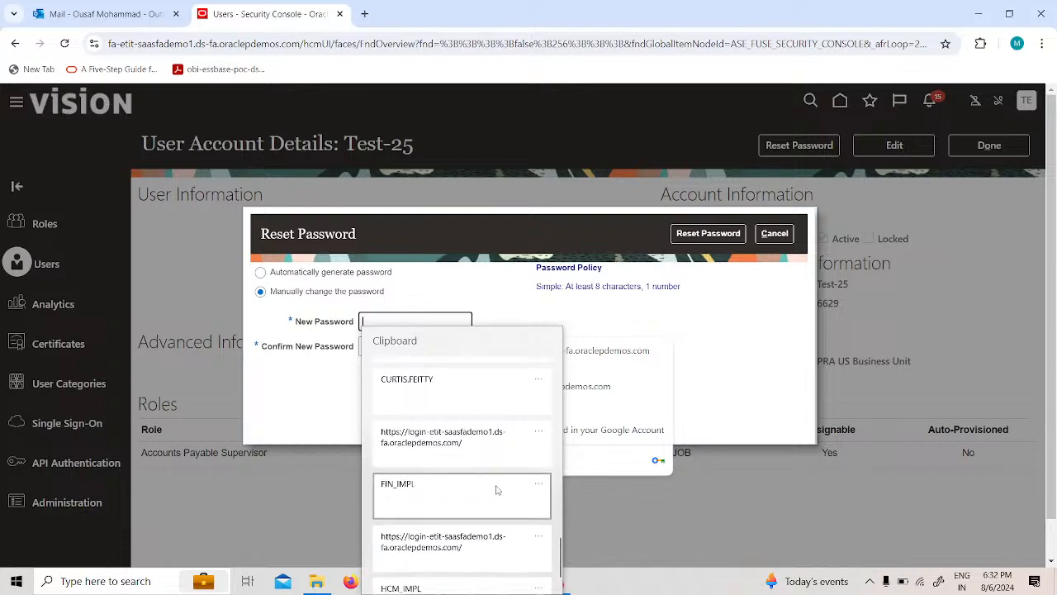
pyautogui.scroll(1, 496, 490)
# Enter and confirm the new account password for Test-25, reset it and return to the user accounts list.
pyautogui.click(383, 324)
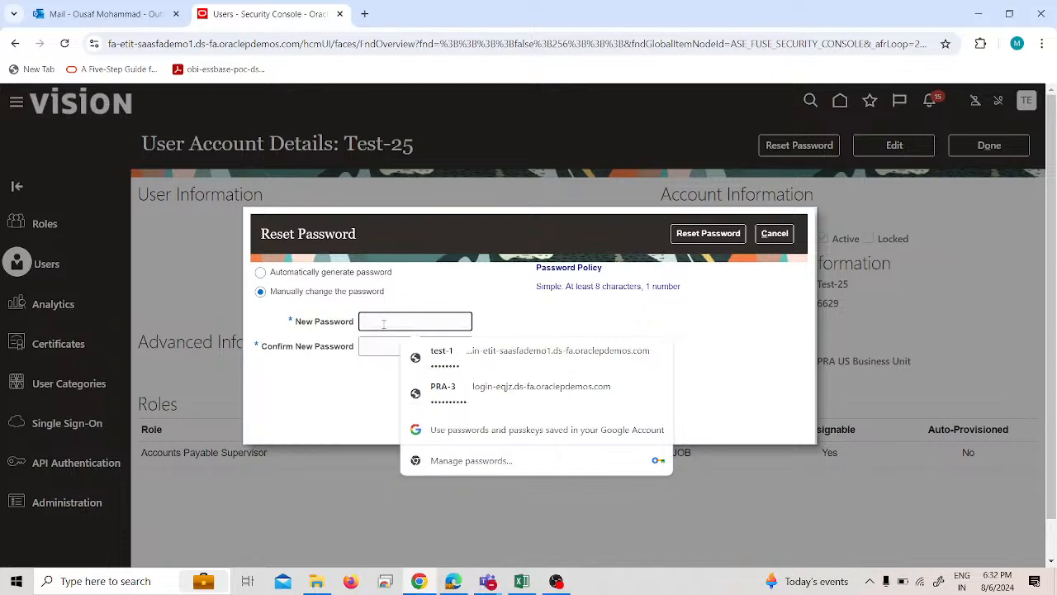
pyautogui.write('•••')
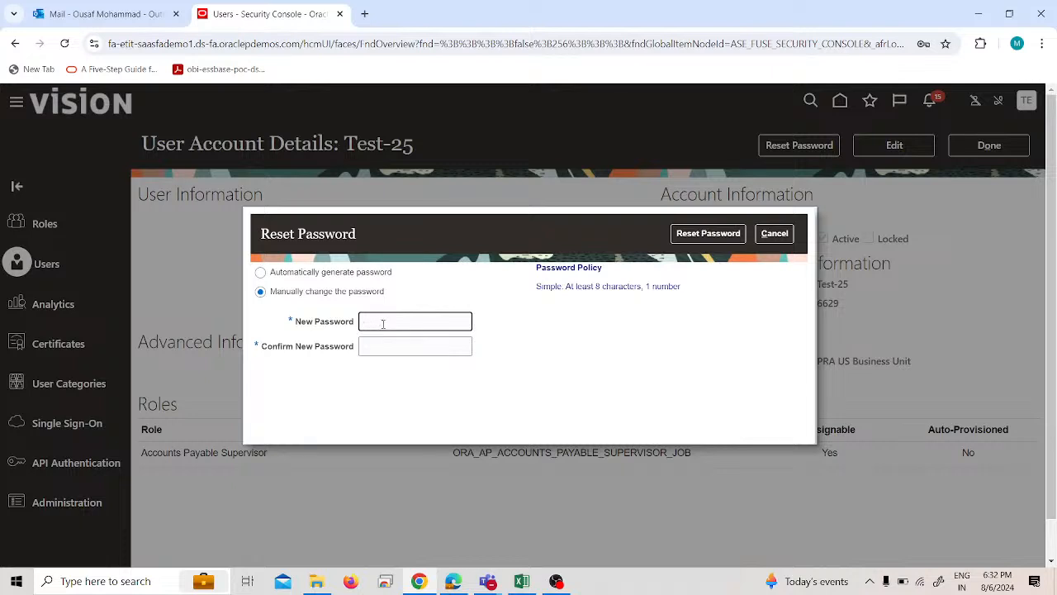
pyautogui.click(383, 324)
pyautogui.write('••••••••')
pyautogui.press('Tab')
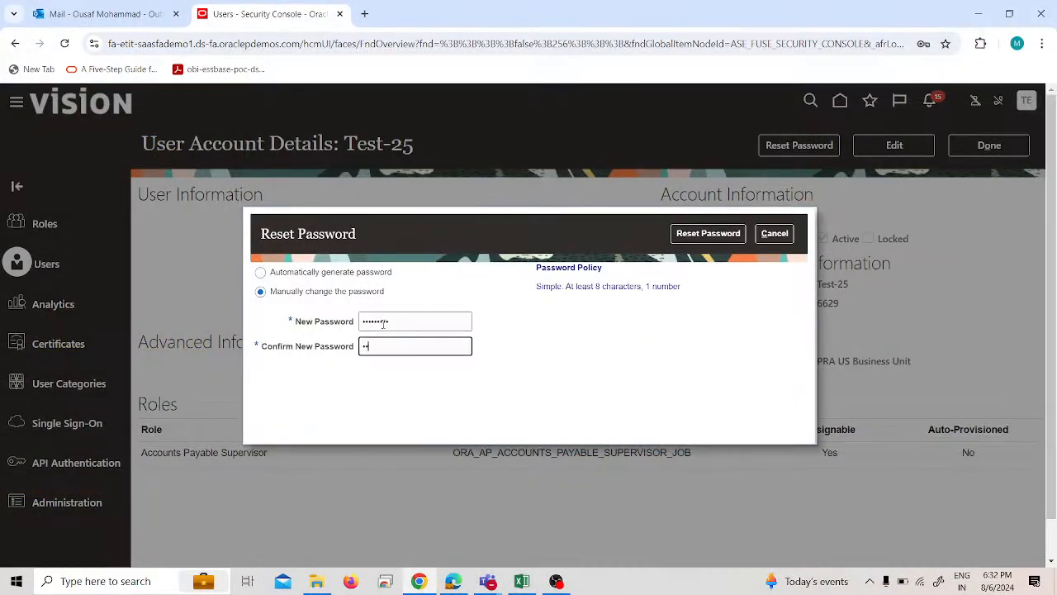
pyautogui.write('•••••••••')
pyautogui.click(698, 235)
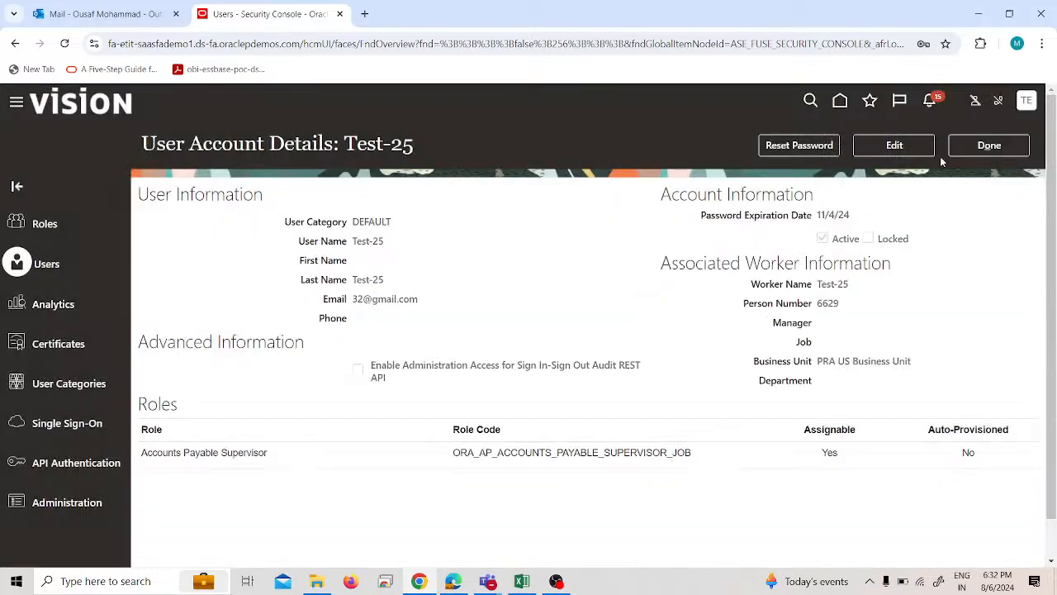
pyautogui.click(970, 147)
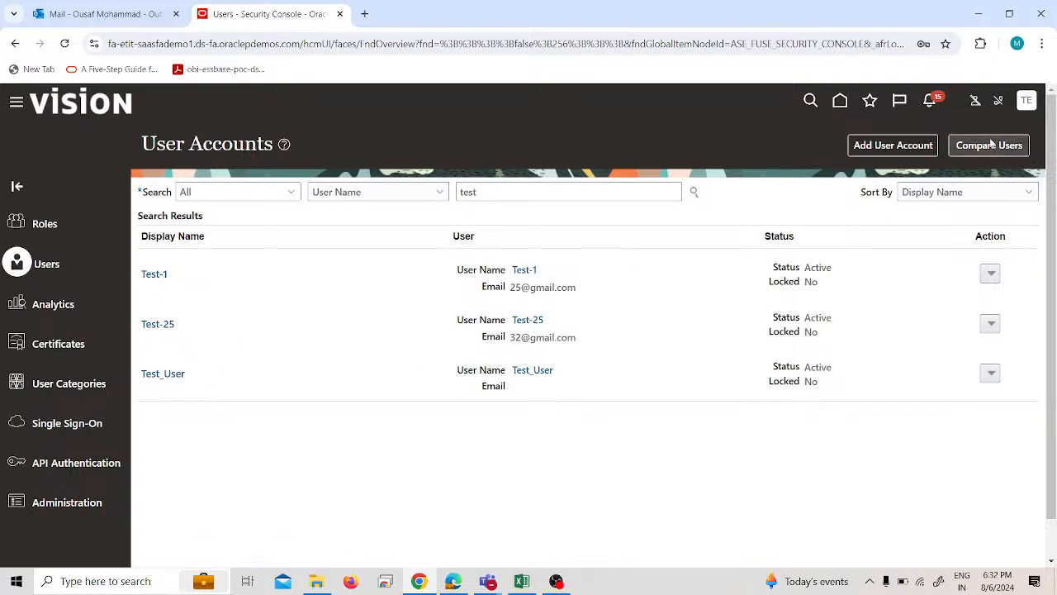
# Go to Setup and Maintenance and open the list of implementation projects.
pyautogui.click(1026, 104)
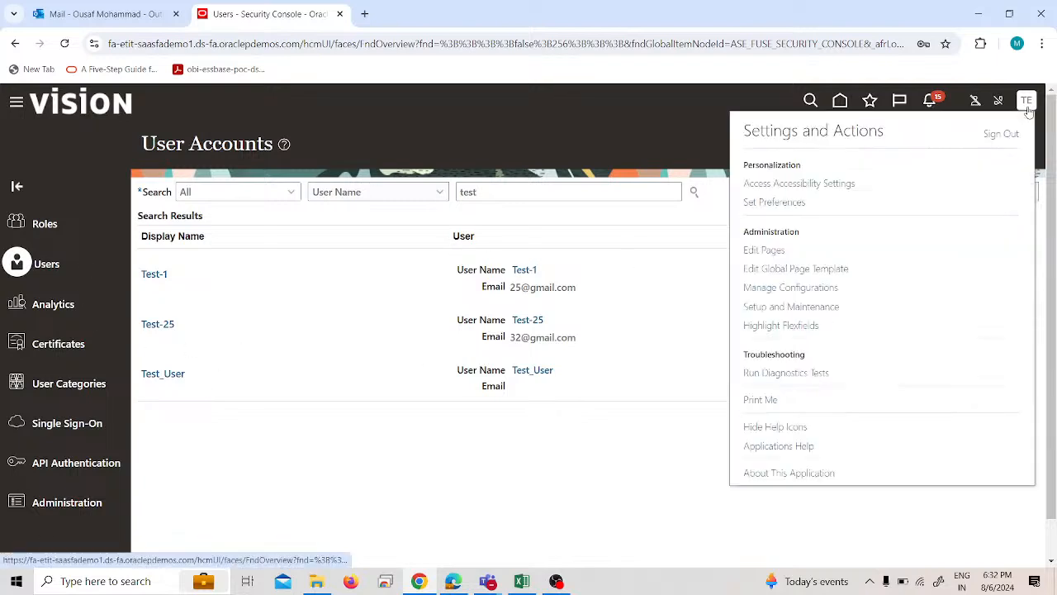
pyautogui.click(776, 309)
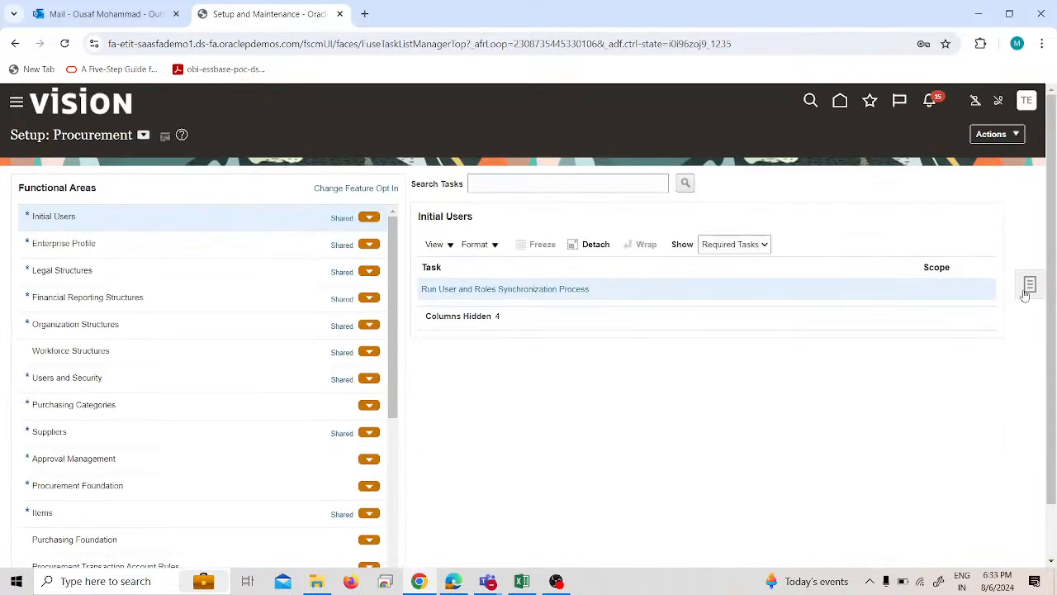
pyautogui.click(1028, 287)
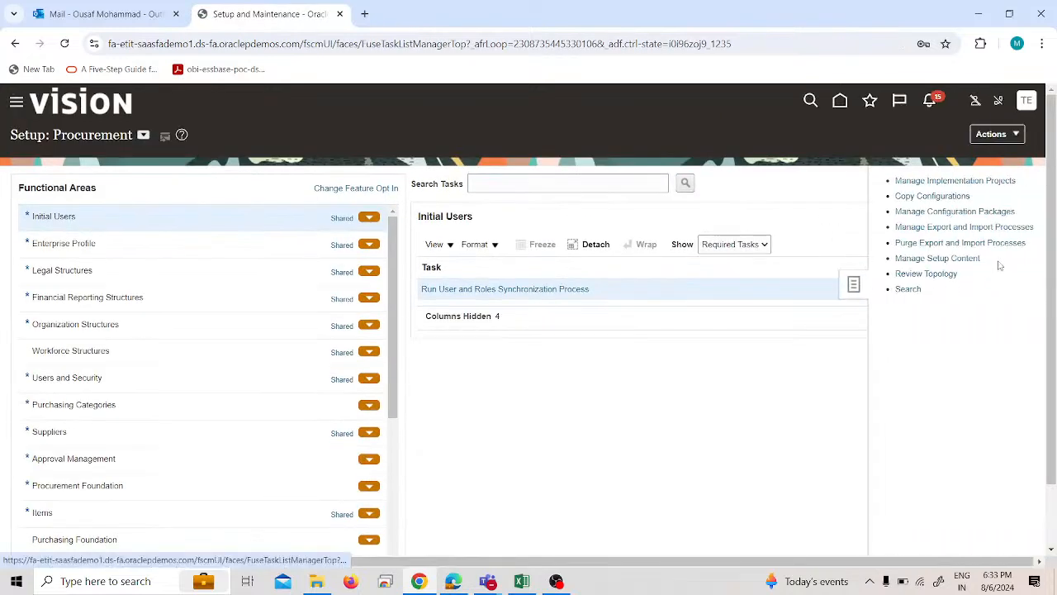
pyautogui.click(971, 181)
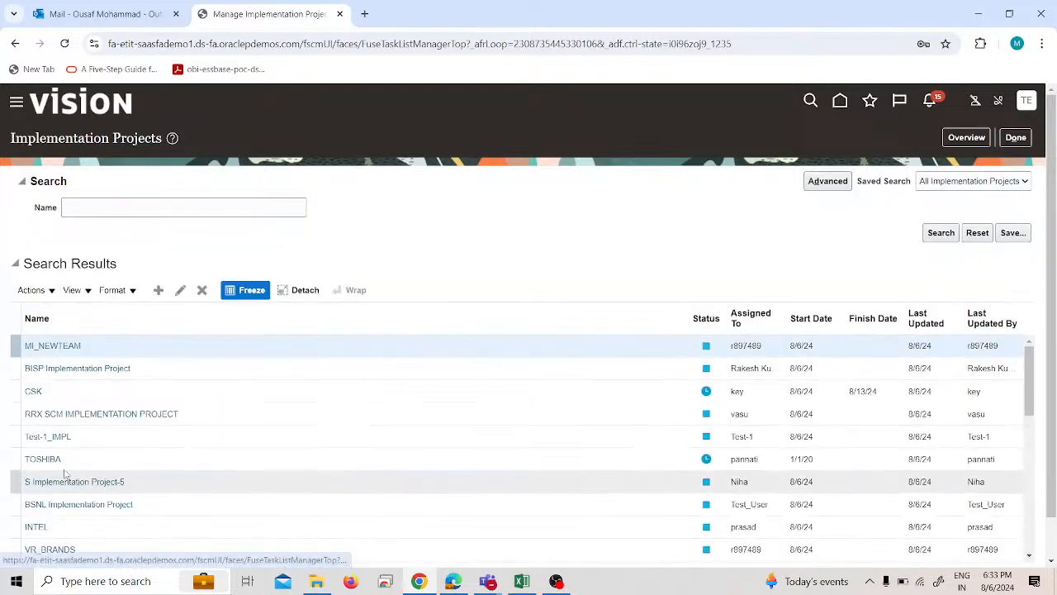
# In the Test-1_IMPL implementation project, search for "data access for users" and open the Manage Data Access for Users task.
pyautogui.click(56, 438)
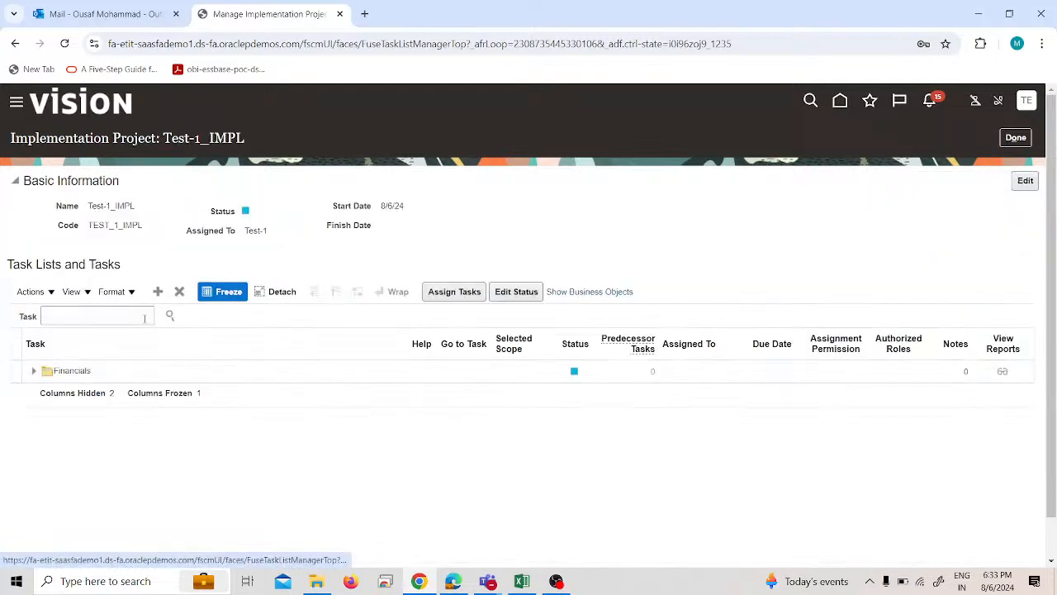
pyautogui.click(142, 318)
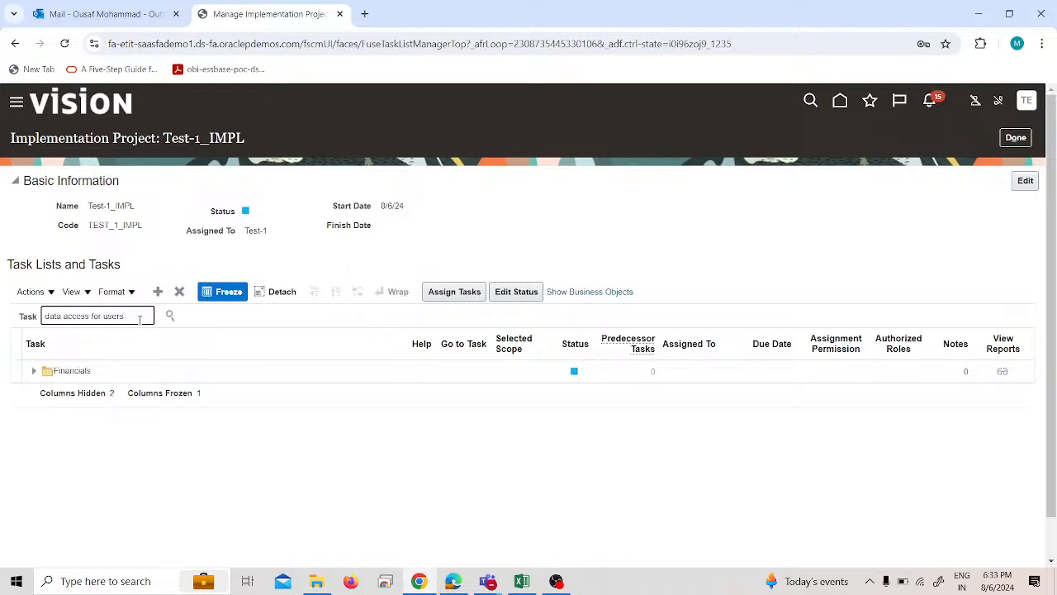
pyautogui.press('Return')
pyautogui.scroll(-1, 107, 429)
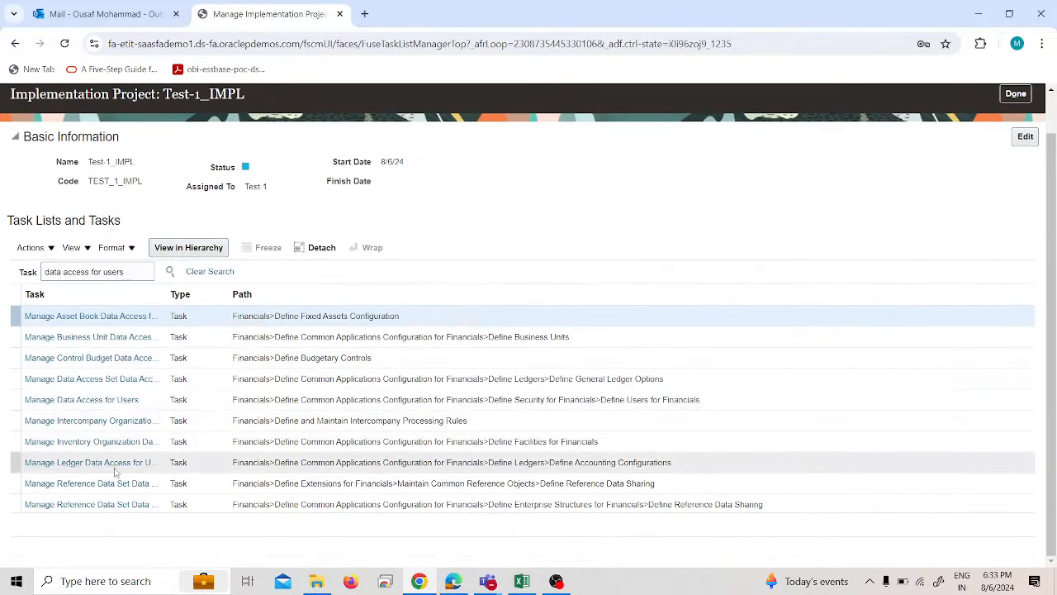
pyautogui.click(116, 471)
pyautogui.click(79, 397)
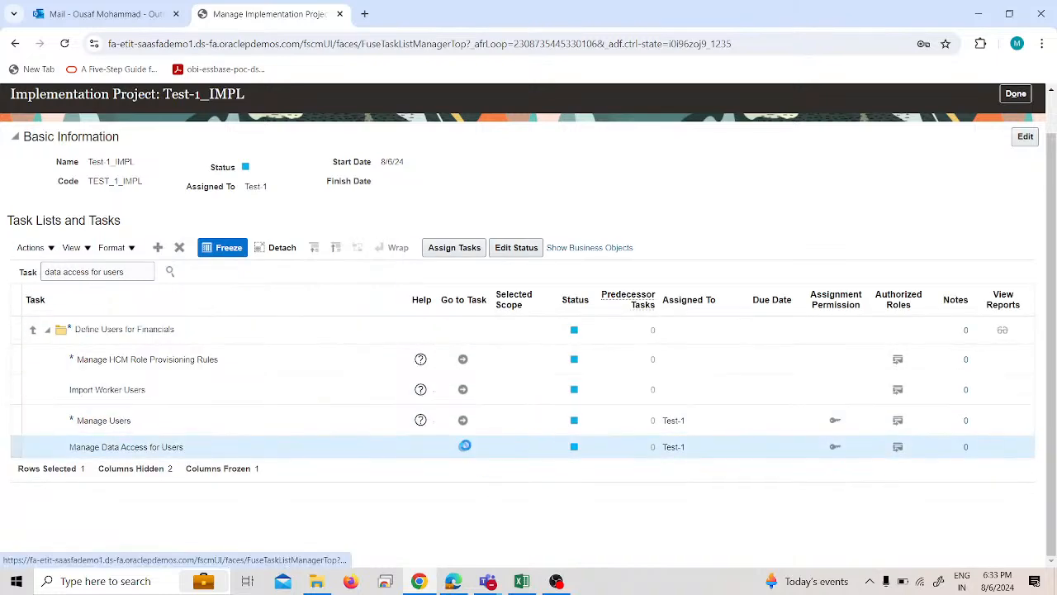
pyautogui.click(465, 445)
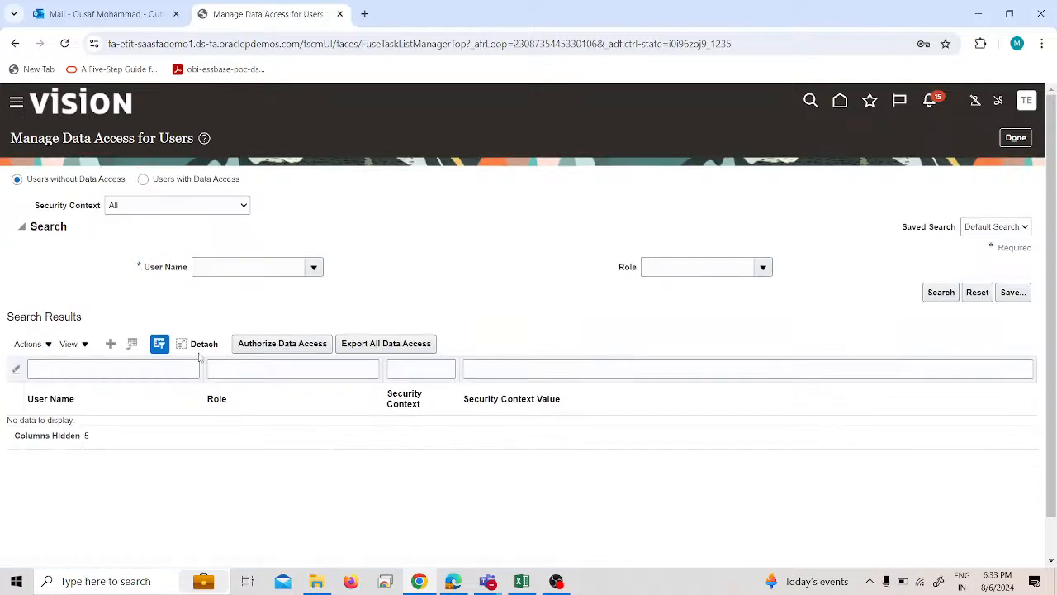
# Create a data access entry for user Test-25 with the Accounts Payable Supervisor role and the Business unit security context.
pyautogui.click(110, 343)
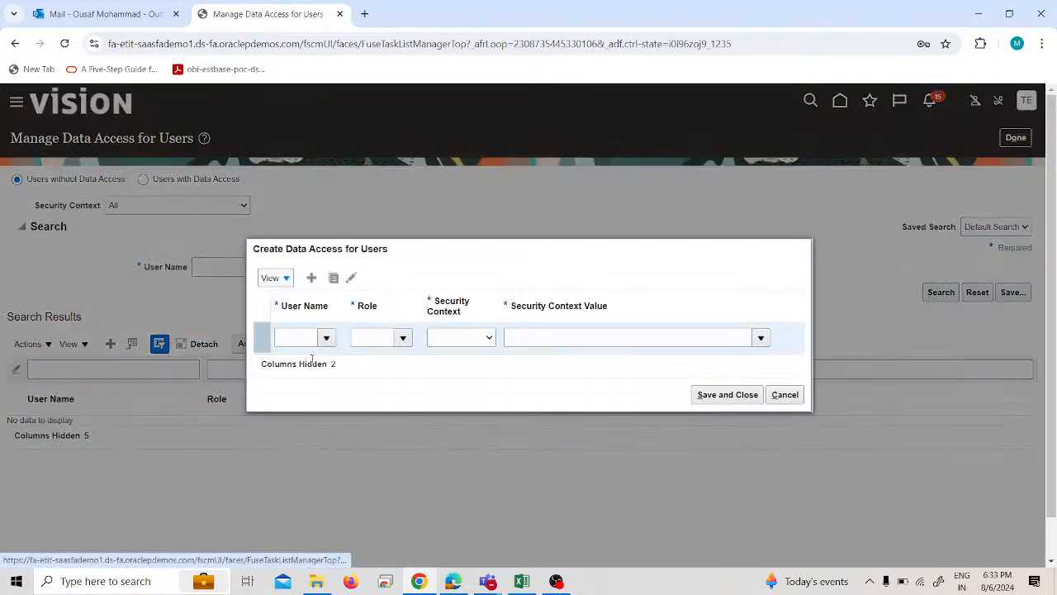
pyautogui.click(295, 338)
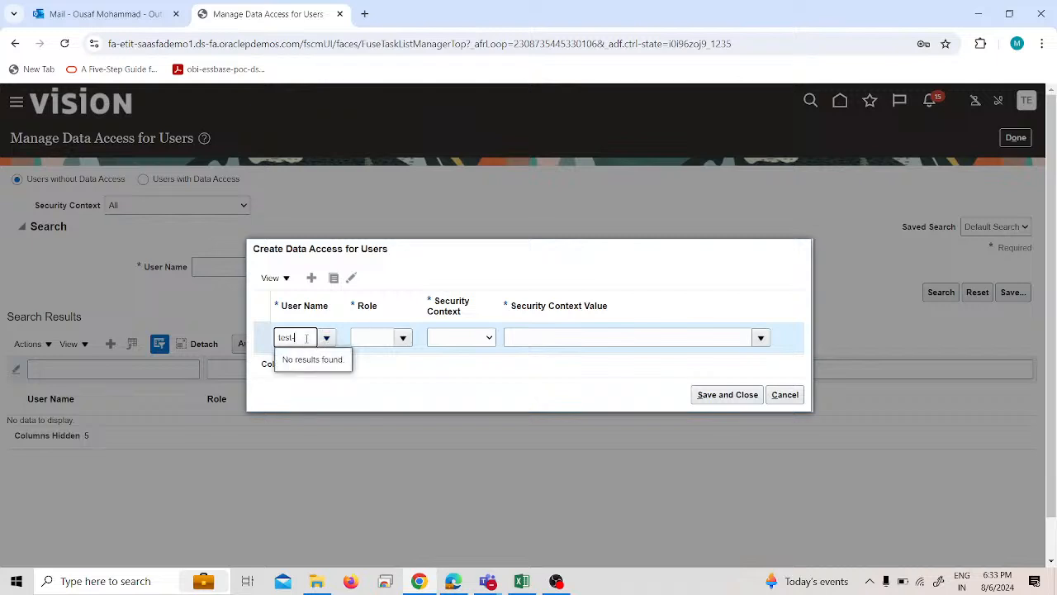
pyautogui.click(309, 381)
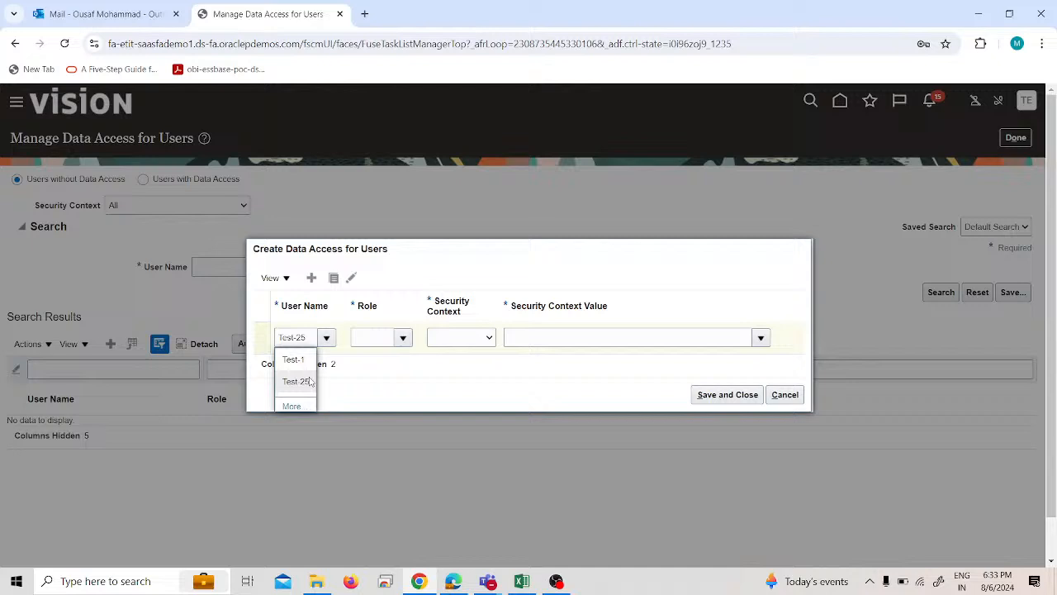
pyautogui.click(403, 337)
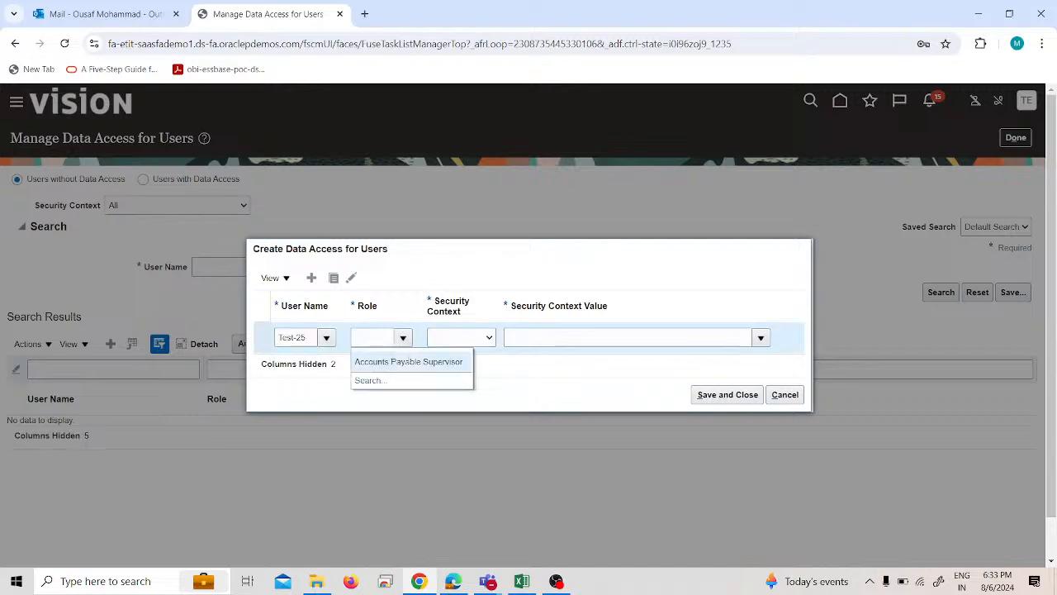
pyautogui.click(446, 361)
pyautogui.click(460, 337)
pyautogui.click(463, 361)
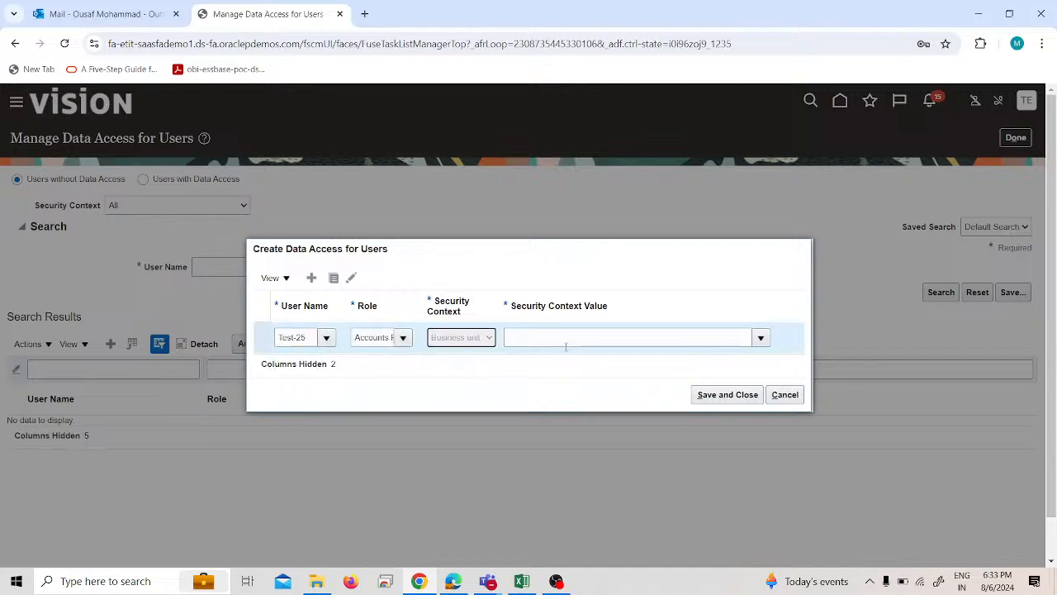
# Set the security context value to the business unit matching "pra", save the data access entry and return to the implementation project.
pyautogui.click(564, 344)
pyautogui.write('pra')
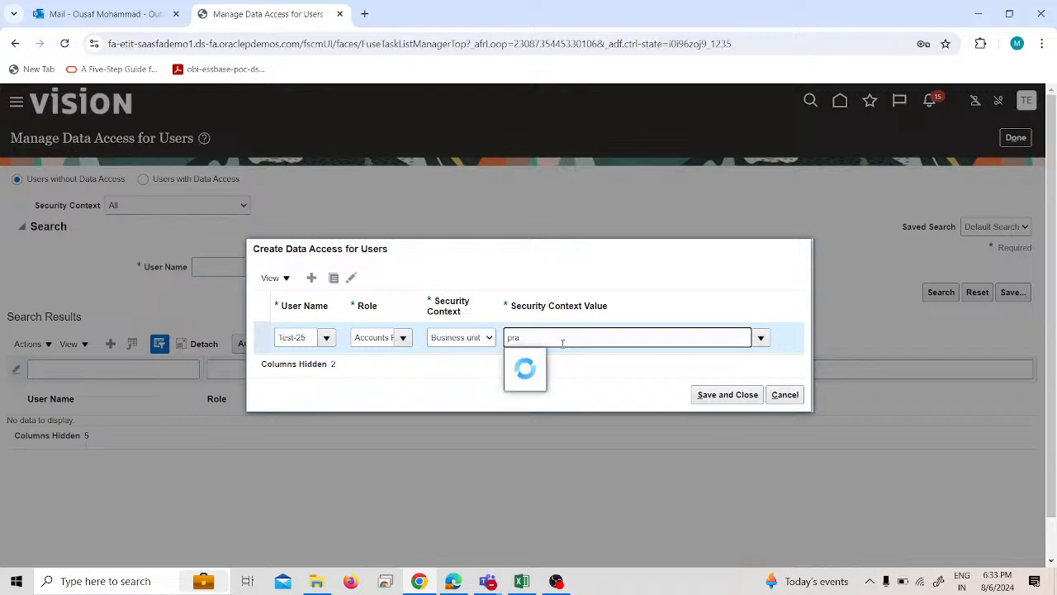
pyautogui.click(561, 358)
pyautogui.click(720, 395)
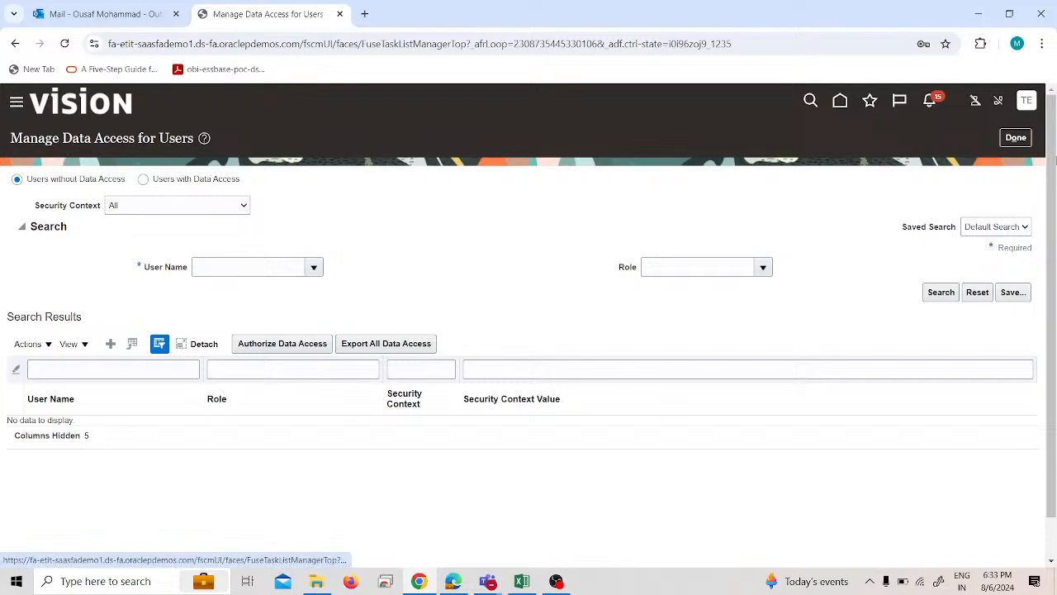
pyautogui.click(1014, 137)
pyautogui.click(17, 101)
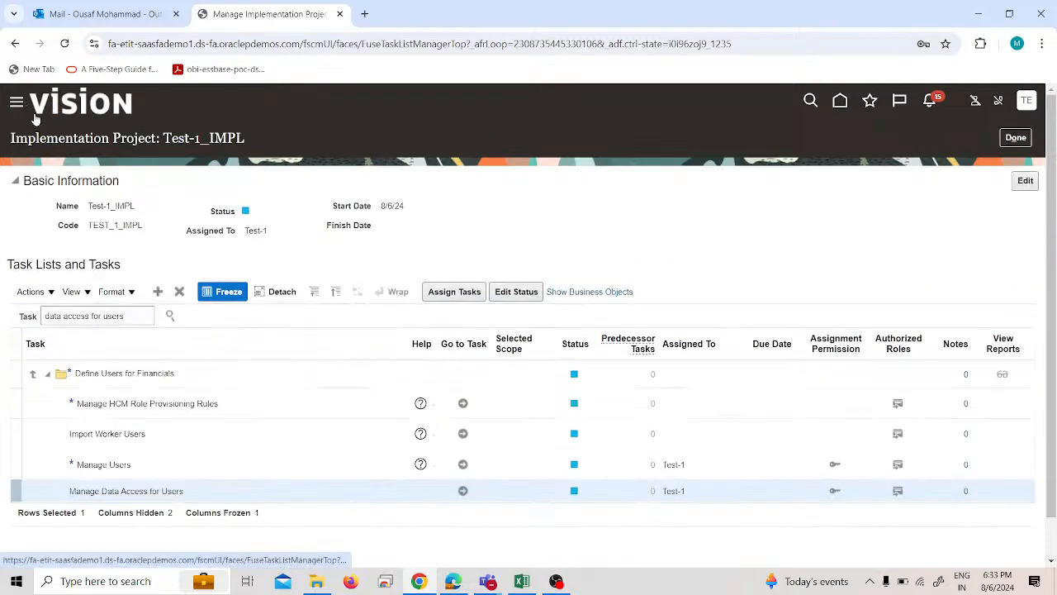
pyautogui.scroll(-6, 131, 343)
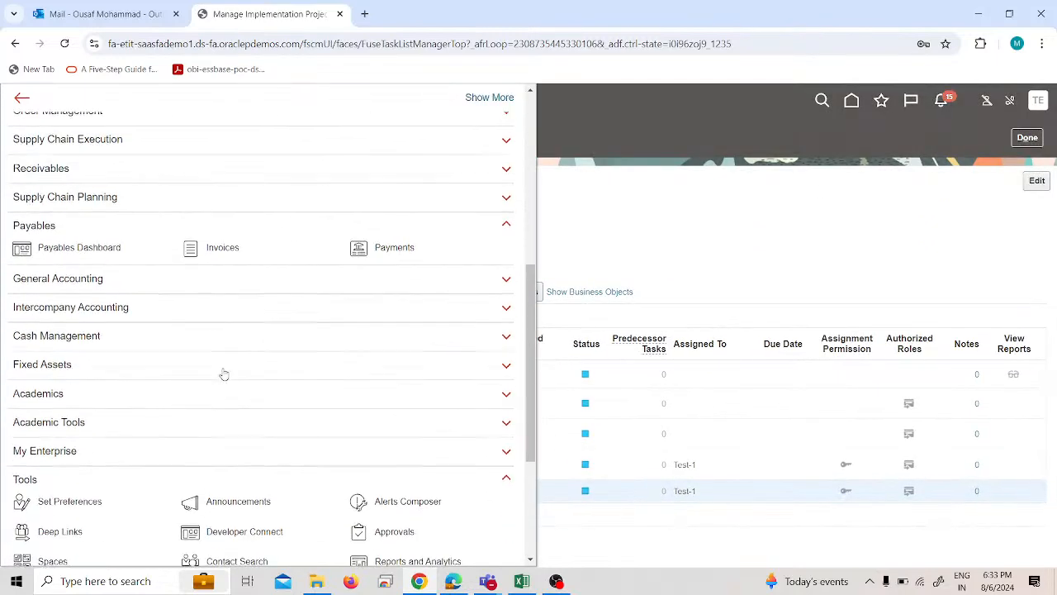
pyautogui.click(256, 457)
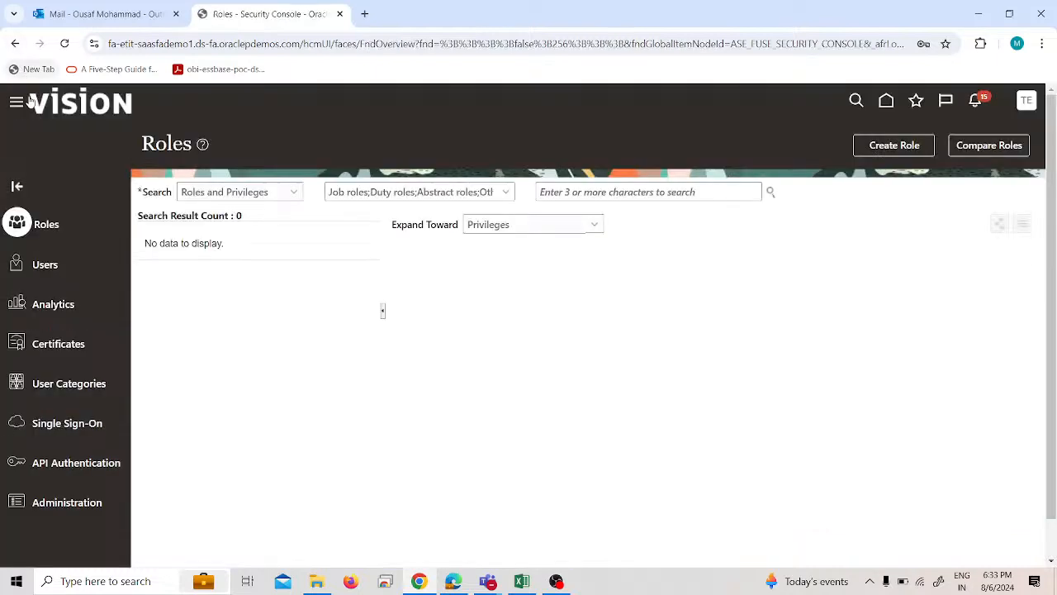
# Go to Scheduled Processes and set up a new job process using Retrieve Latest LDAP Changes.
pyautogui.scroll(-8, 83, 318)
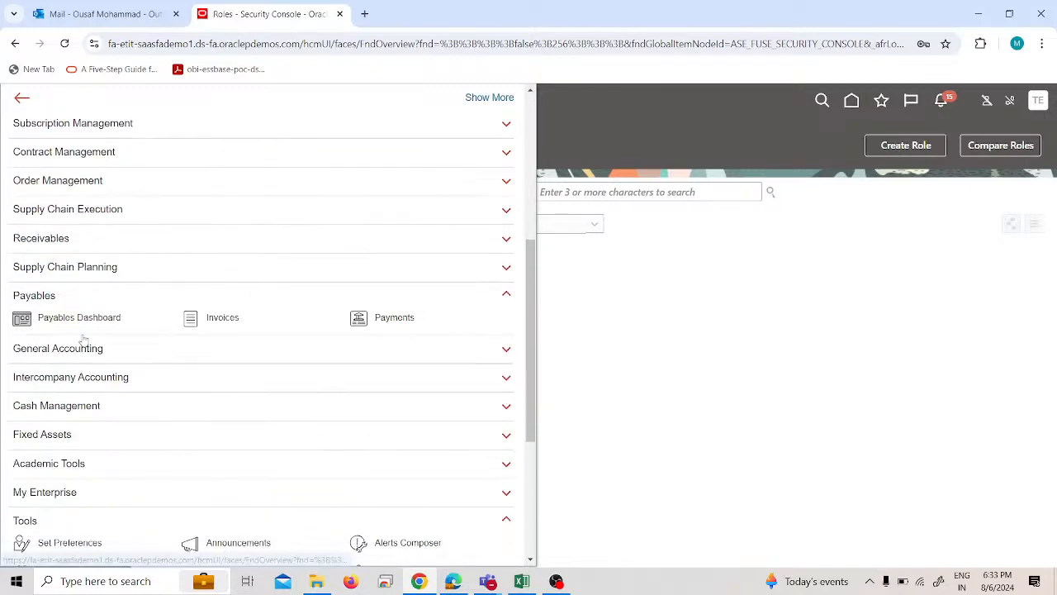
pyautogui.click(105, 429)
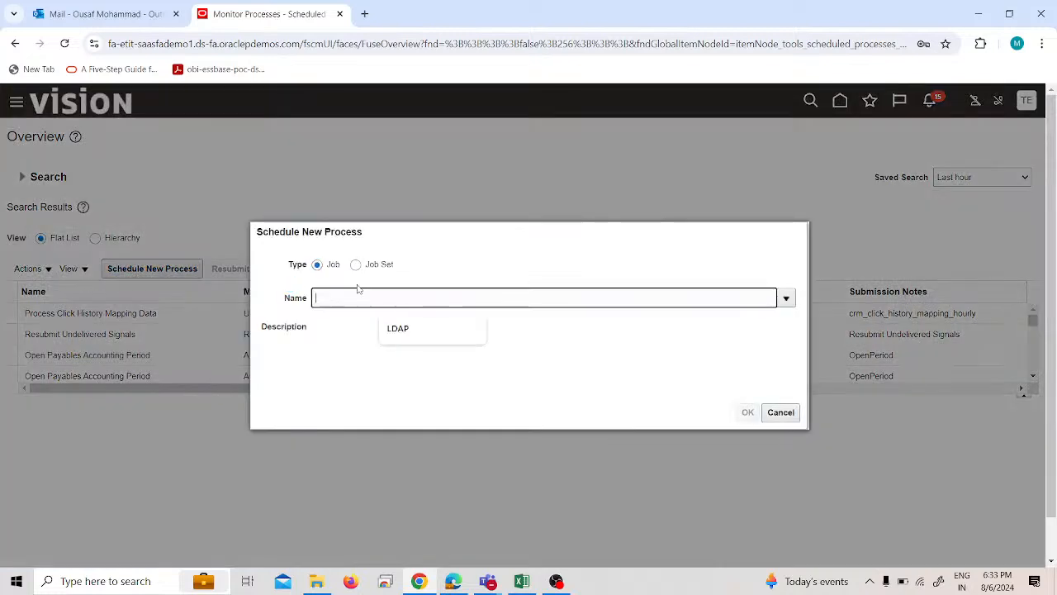
pyautogui.press('Tab')
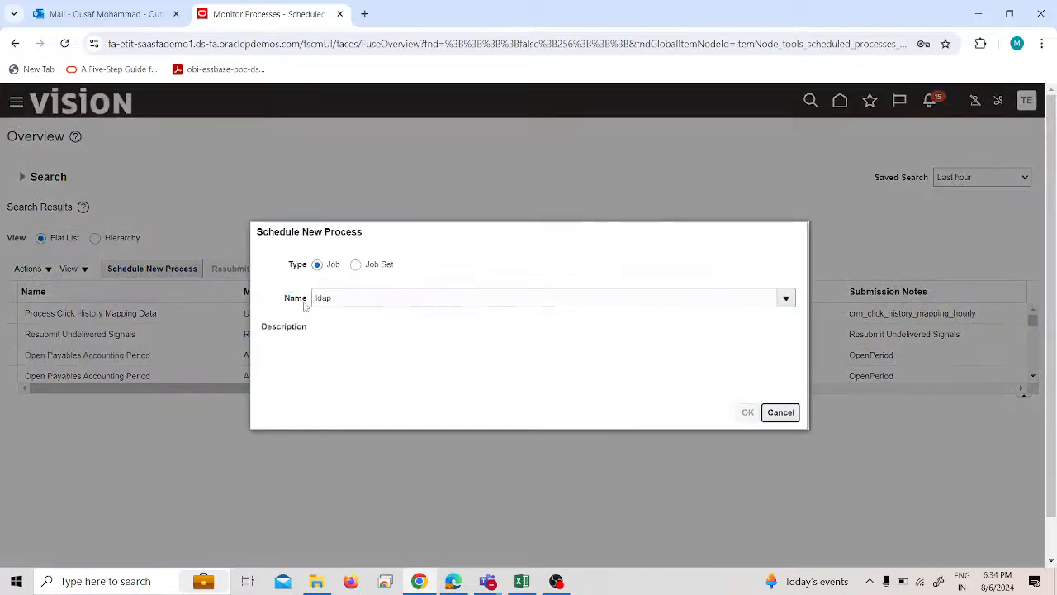
pyautogui.click(355, 352)
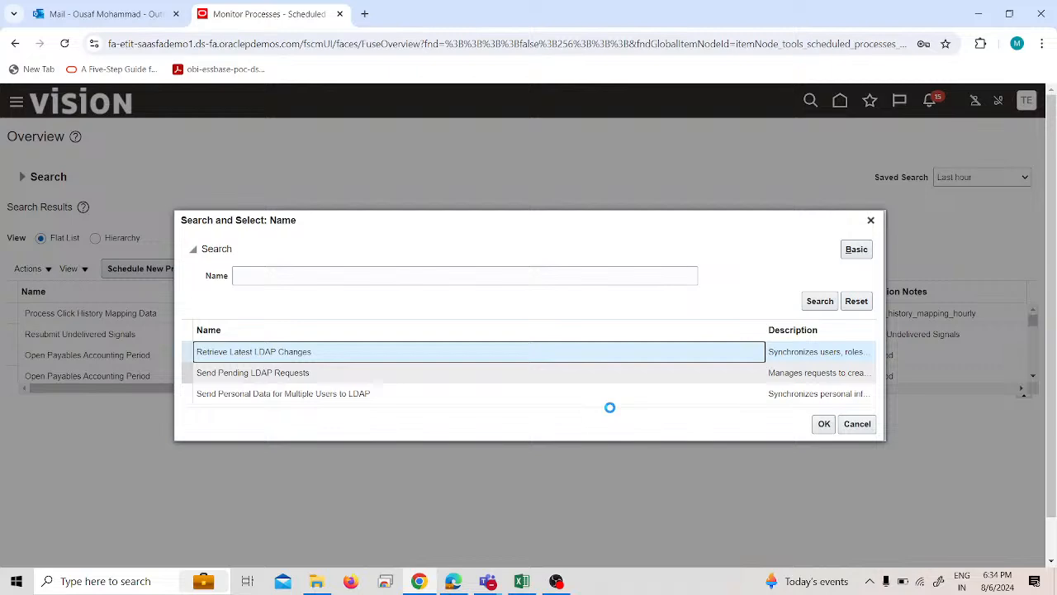
pyautogui.click(824, 424)
pyautogui.click(750, 414)
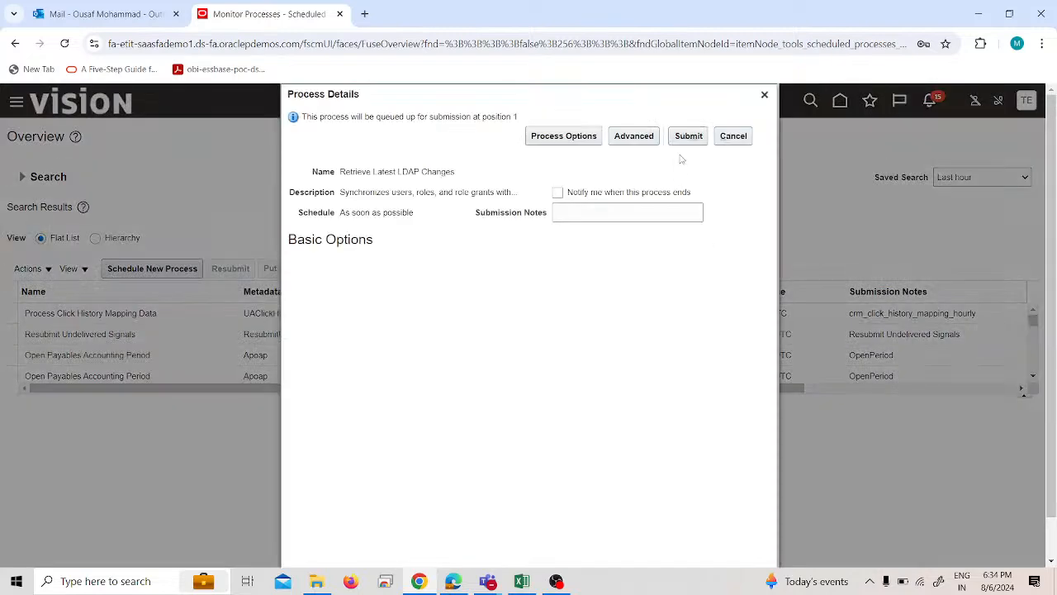
# Submit the Retrieve Latest LDAP Changes process and refresh the list of scheduled processes.
pyautogui.click(682, 137)
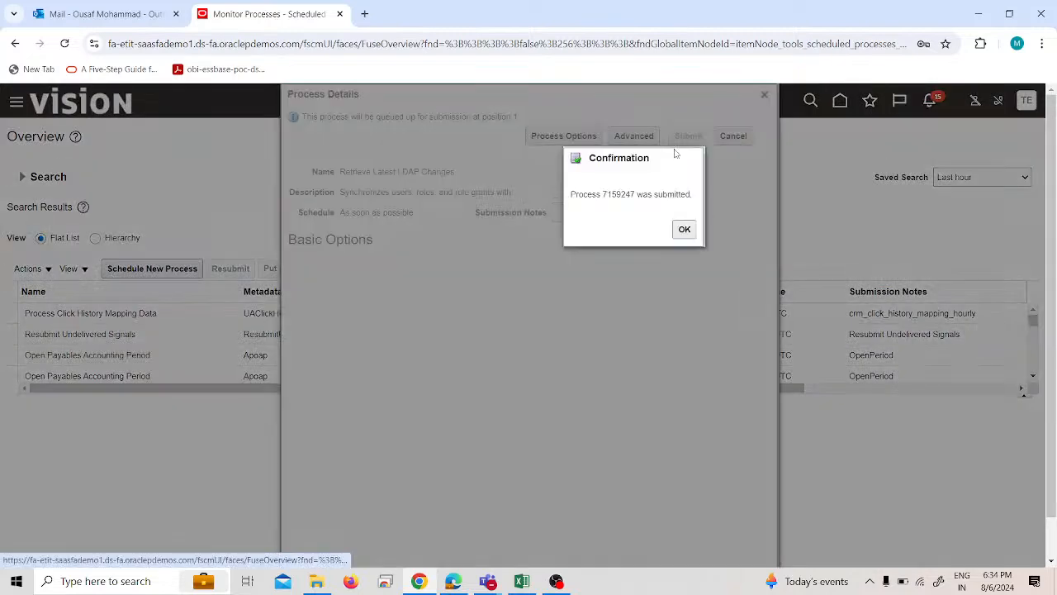
pyautogui.click(685, 232)
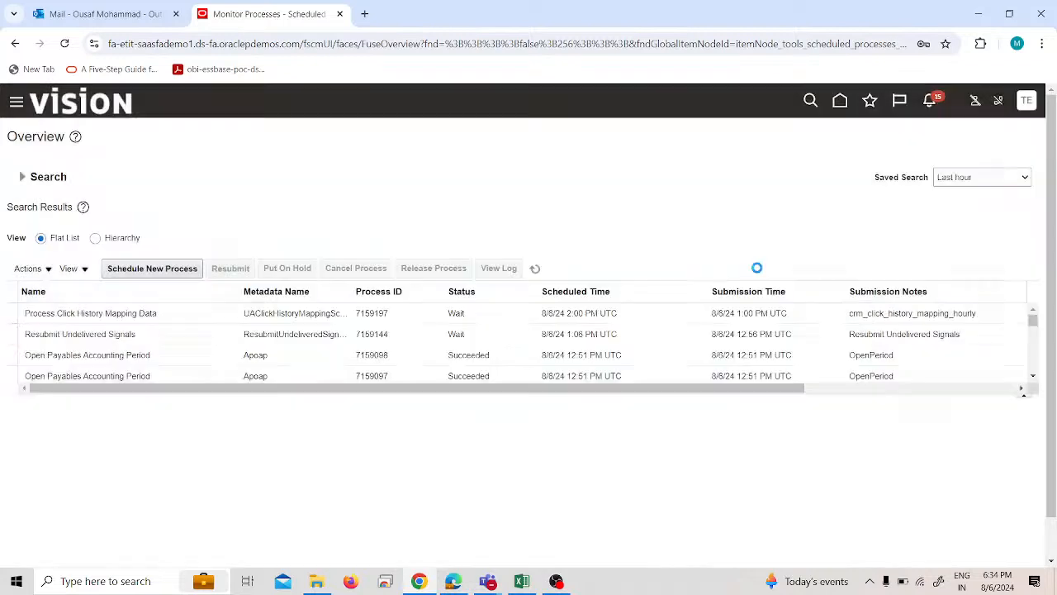
pyautogui.click(535, 272)
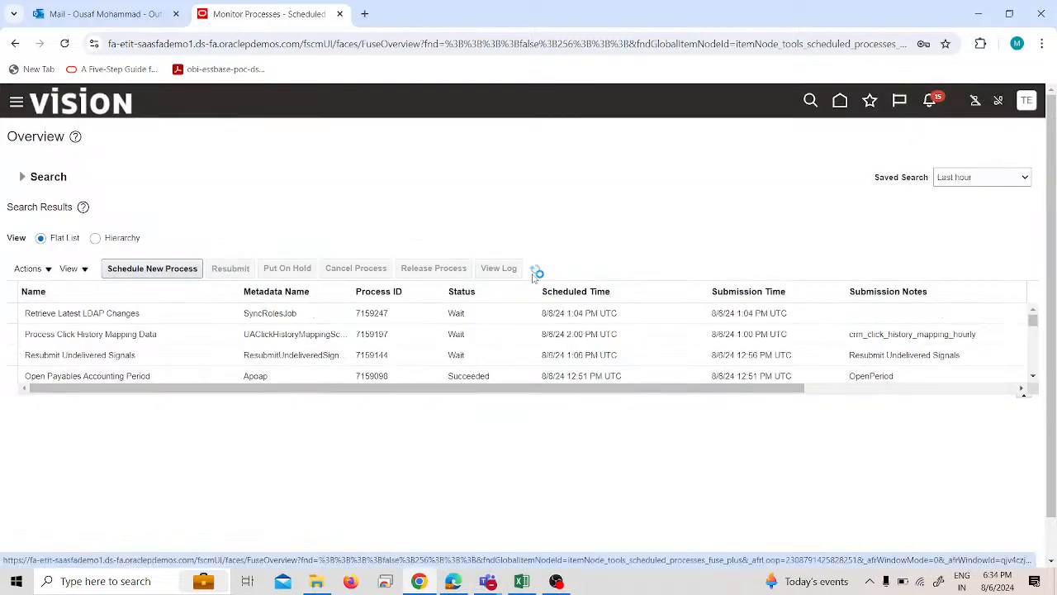
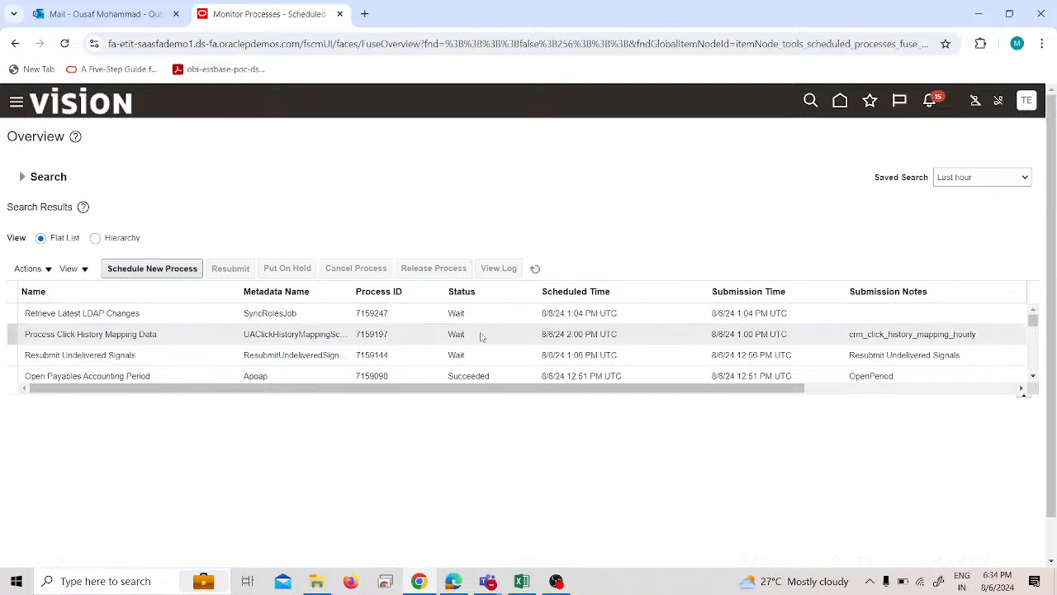
# Check the status of the Retrieve Latest LDAP Changes process, and view the live stream's settings in YouTube Studio in between.
pyautogui.click(535, 270)
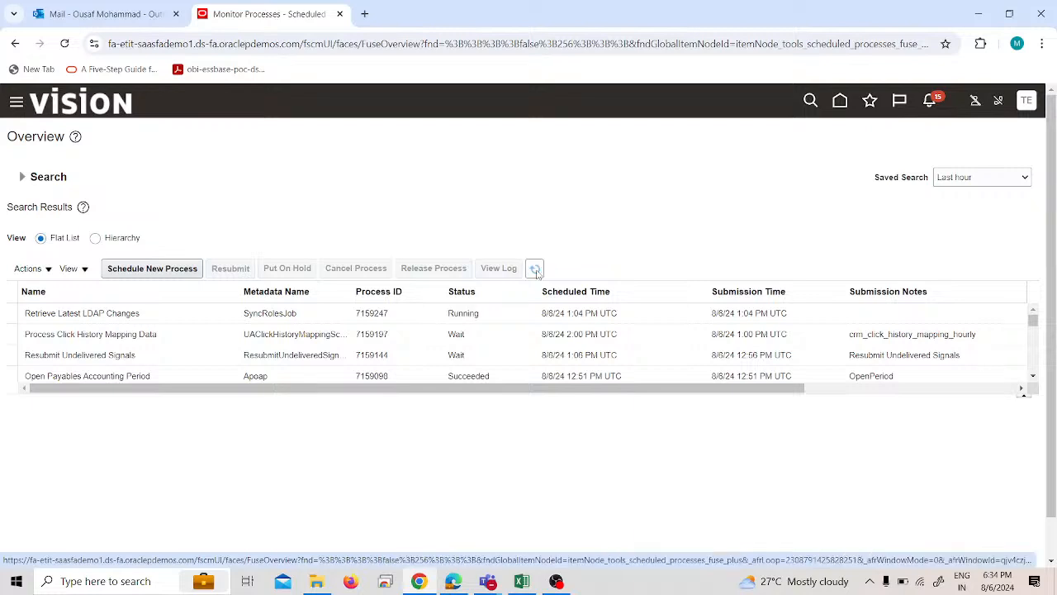
pyautogui.click(536, 270)
pyautogui.click(452, 582)
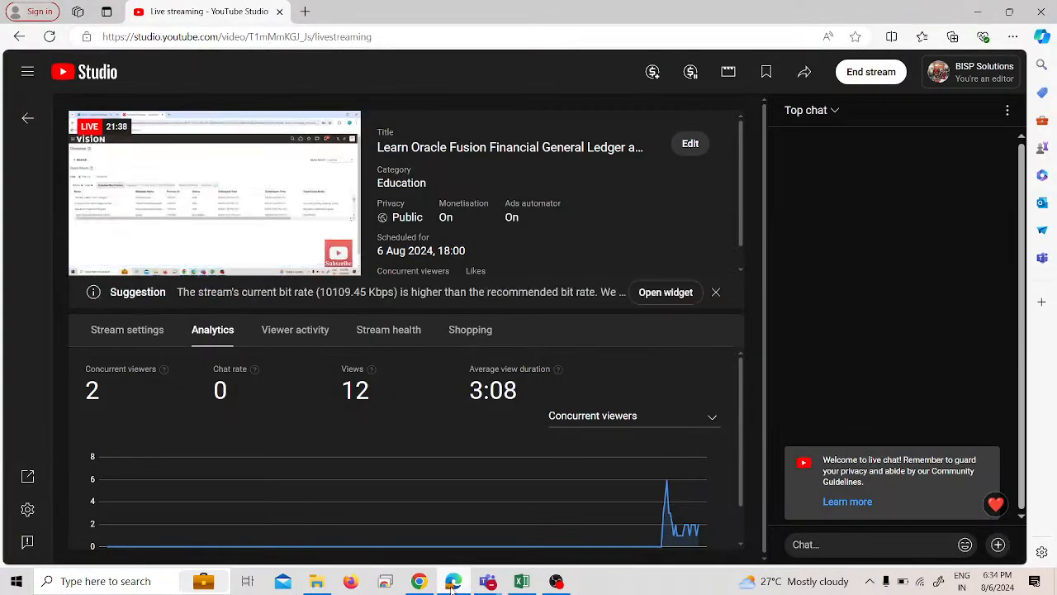
pyautogui.click(142, 335)
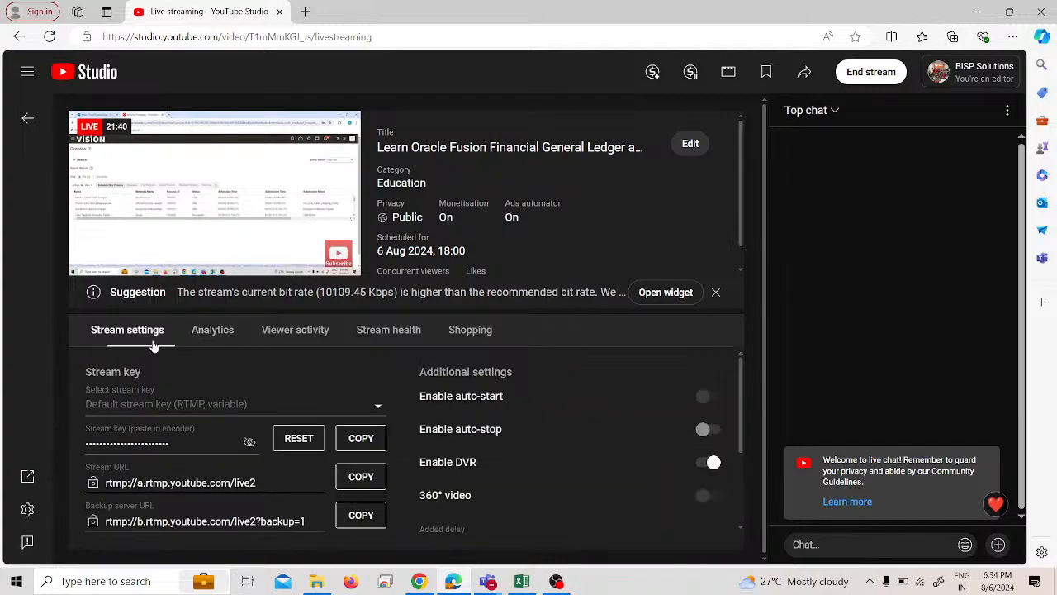
pyautogui.click(452, 582)
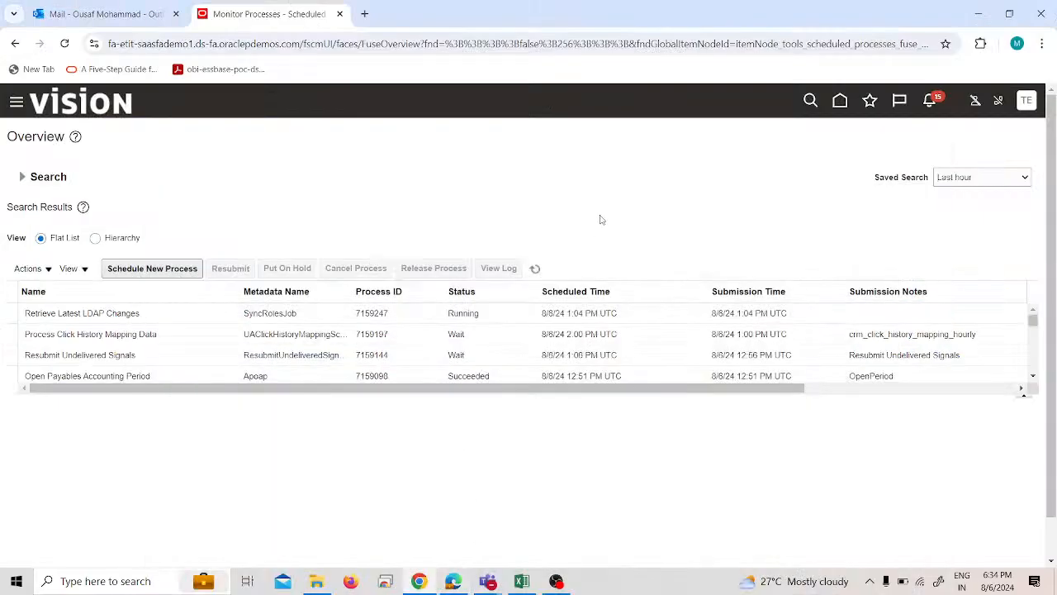
pyautogui.click(534, 271)
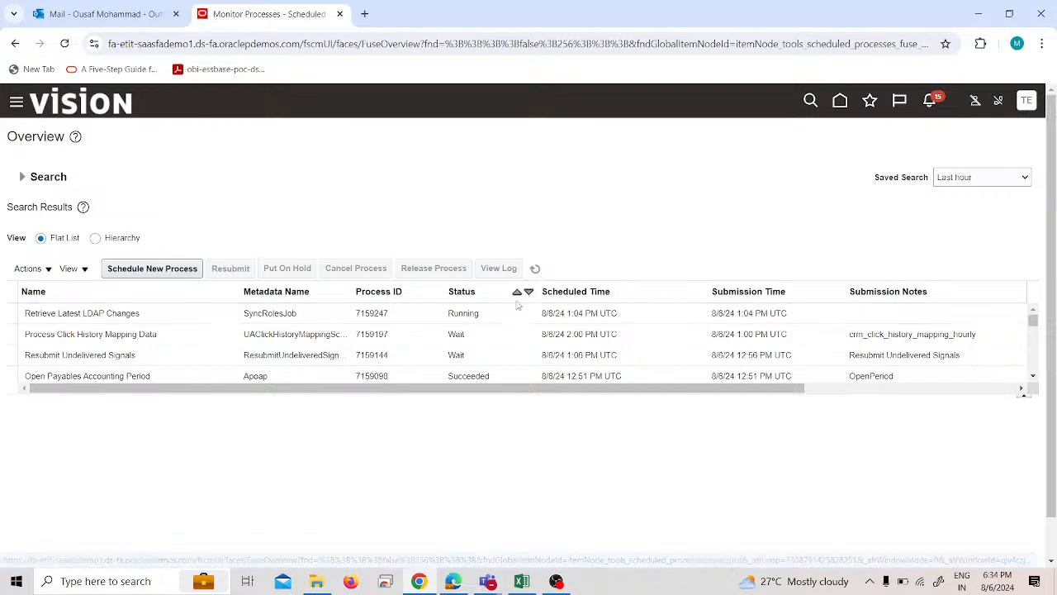
# Sign out of the current account and confirm the single sign-off.
pyautogui.click(1025, 100)
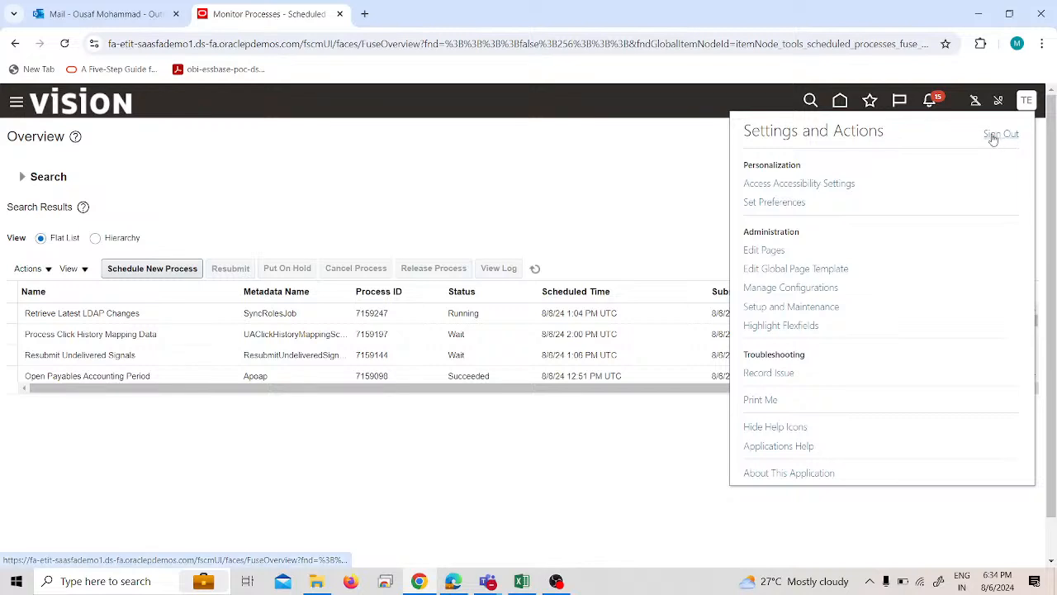
pyautogui.click(995, 137)
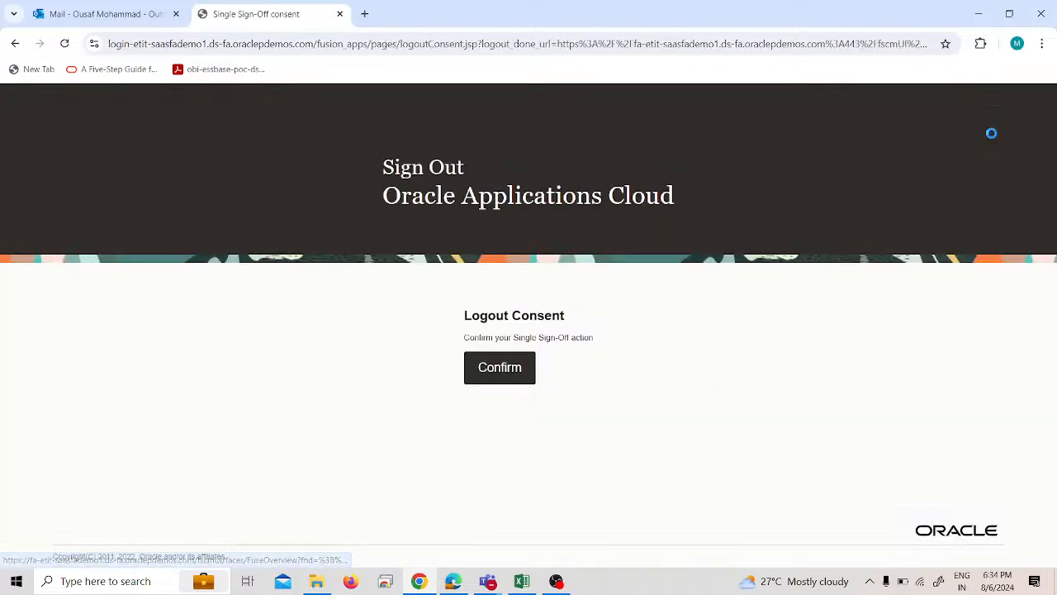
pyautogui.click(511, 373)
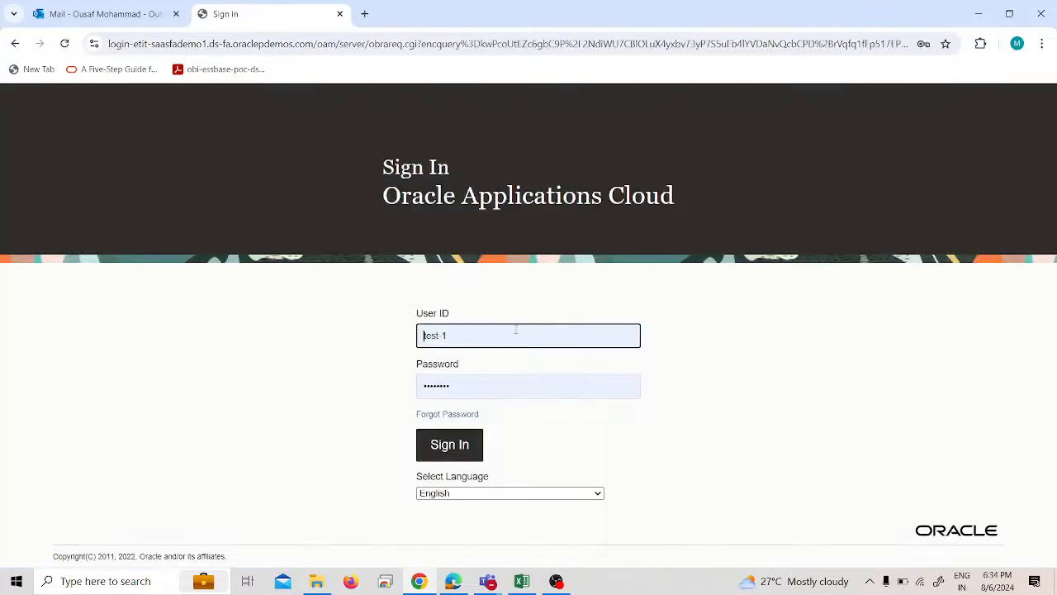
# Sign in with user ID test-25 and the account password, and decline saving the password in the browser.
pyautogui.click(516, 329)
pyautogui.press('BackSpace')
pyautogui.write('25')
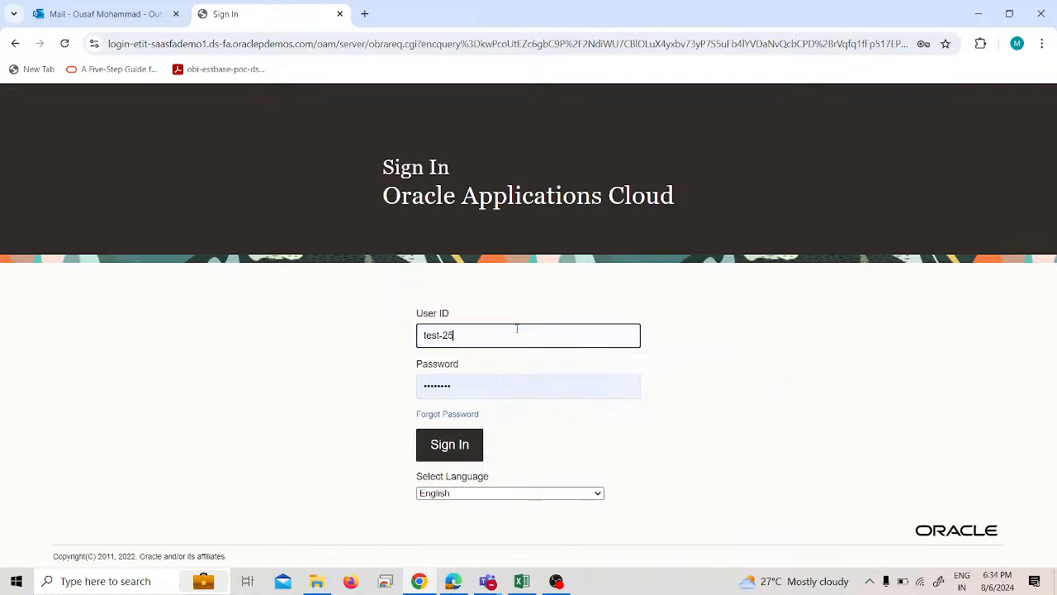
pyautogui.press('Tab')
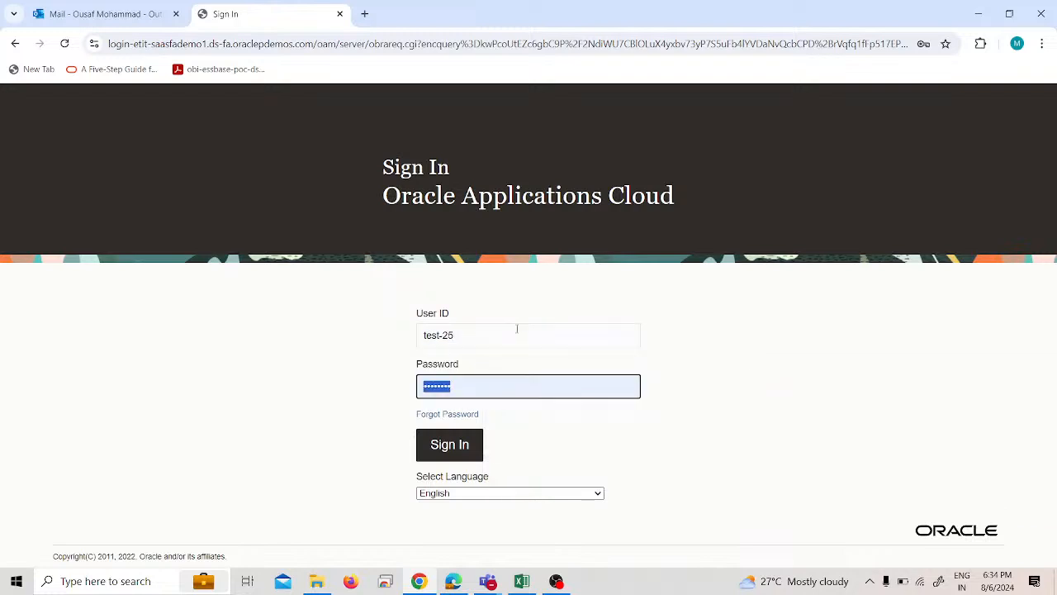
pyautogui.write('W••••••••')
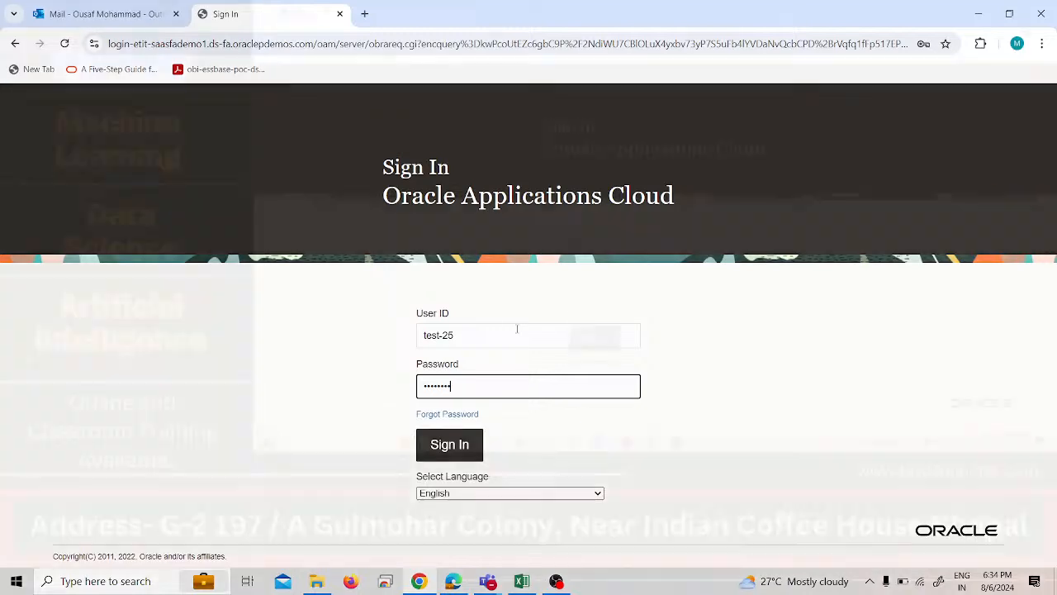
pyautogui.click(477, 438)
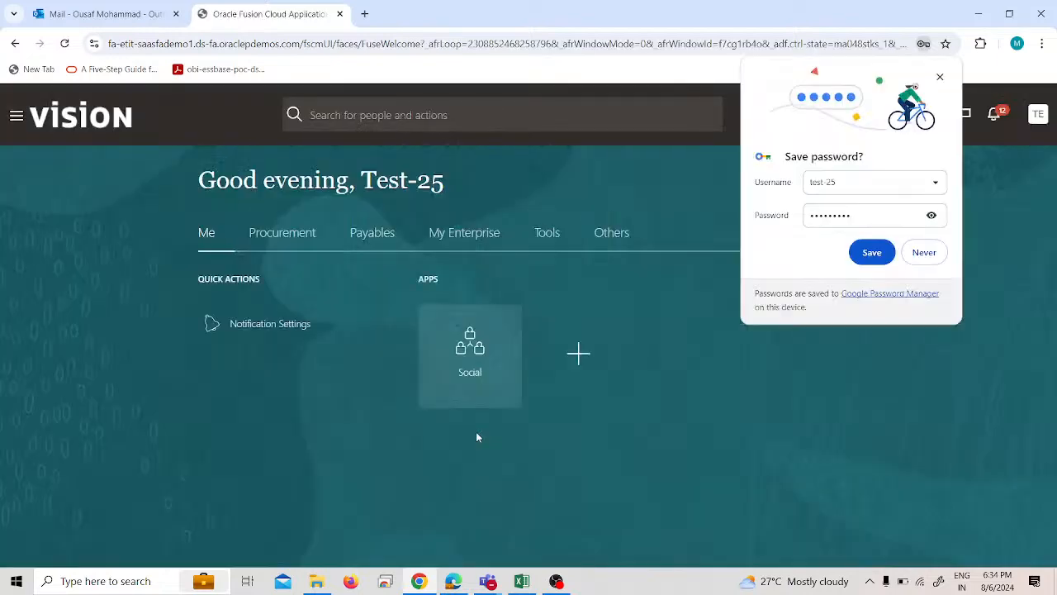
pyautogui.click(921, 253)
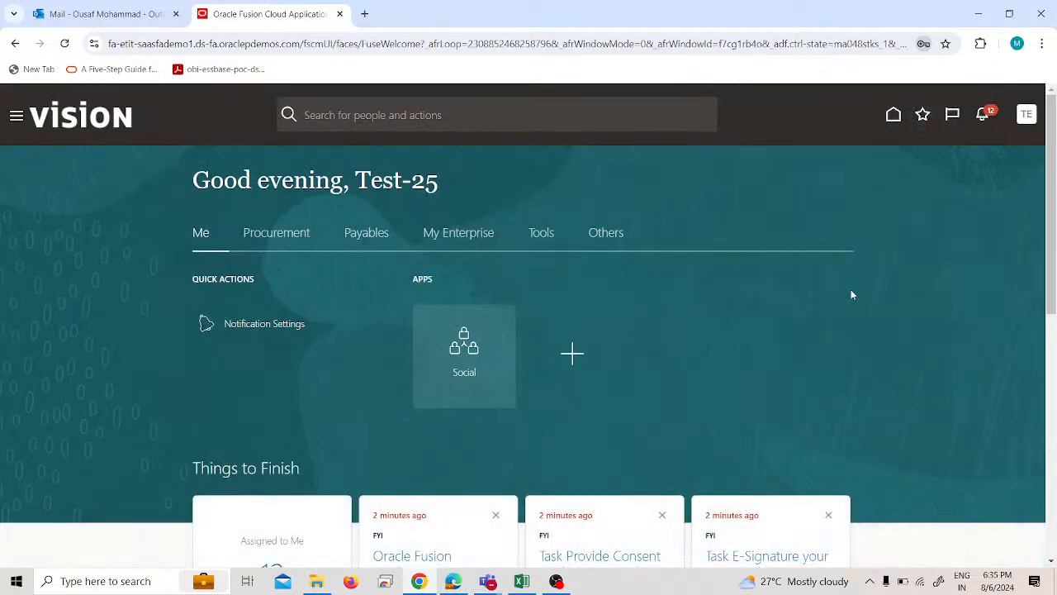
# Open Test-1 Supplier 1 from the Procurement suppliers overview and examine its sites and addresses for creation options.
pyautogui.click(372, 240)
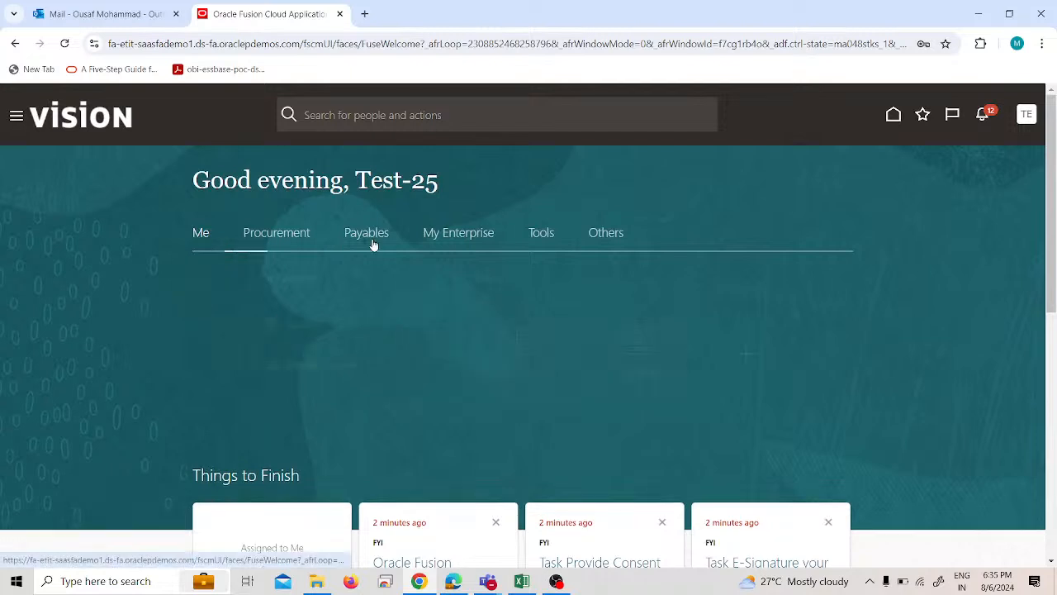
pyautogui.click(306, 233)
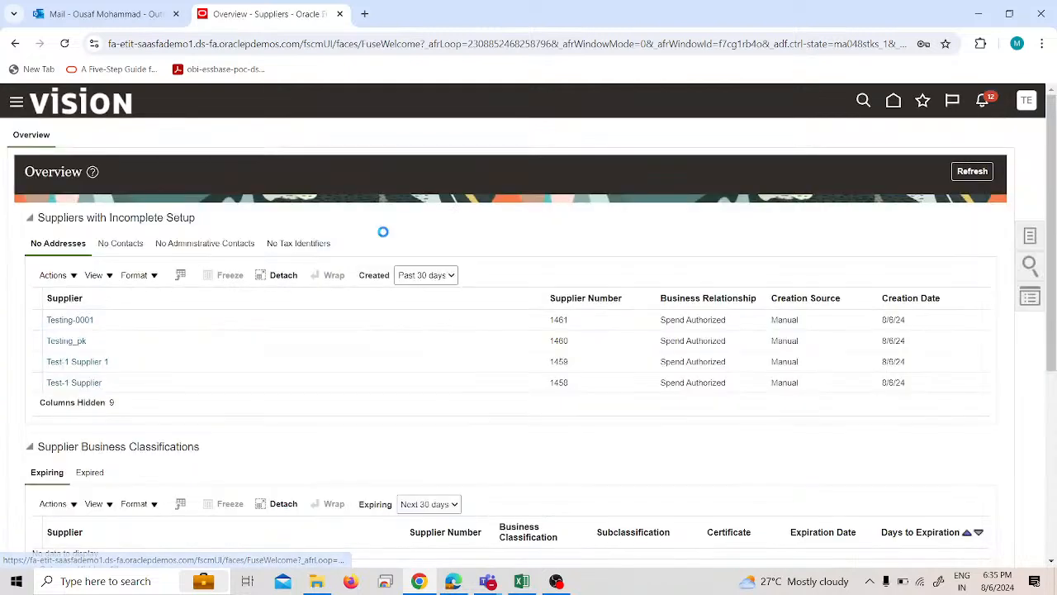
pyautogui.click(103, 366)
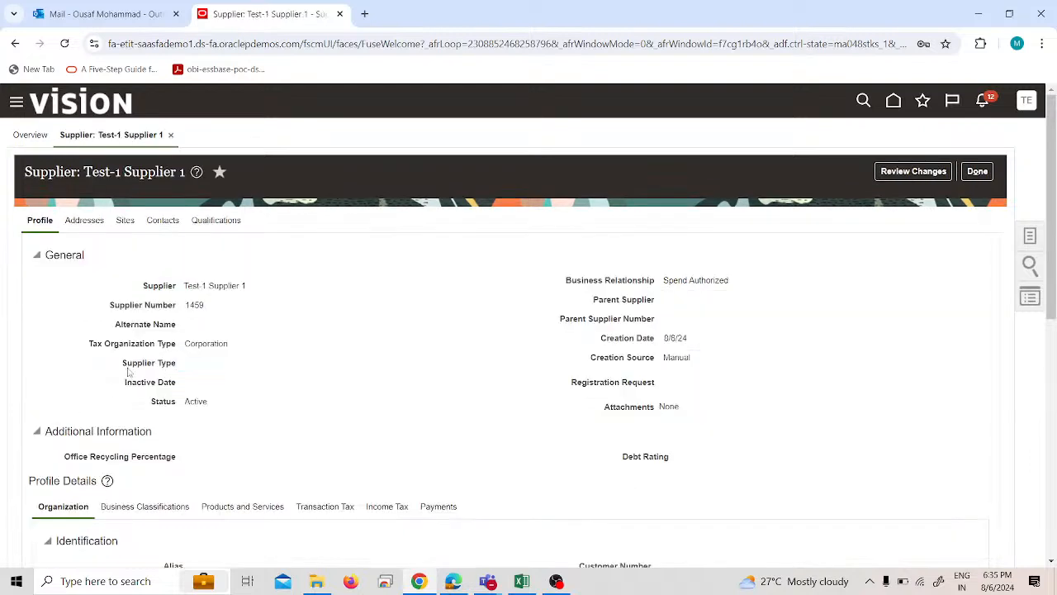
pyautogui.click(125, 220)
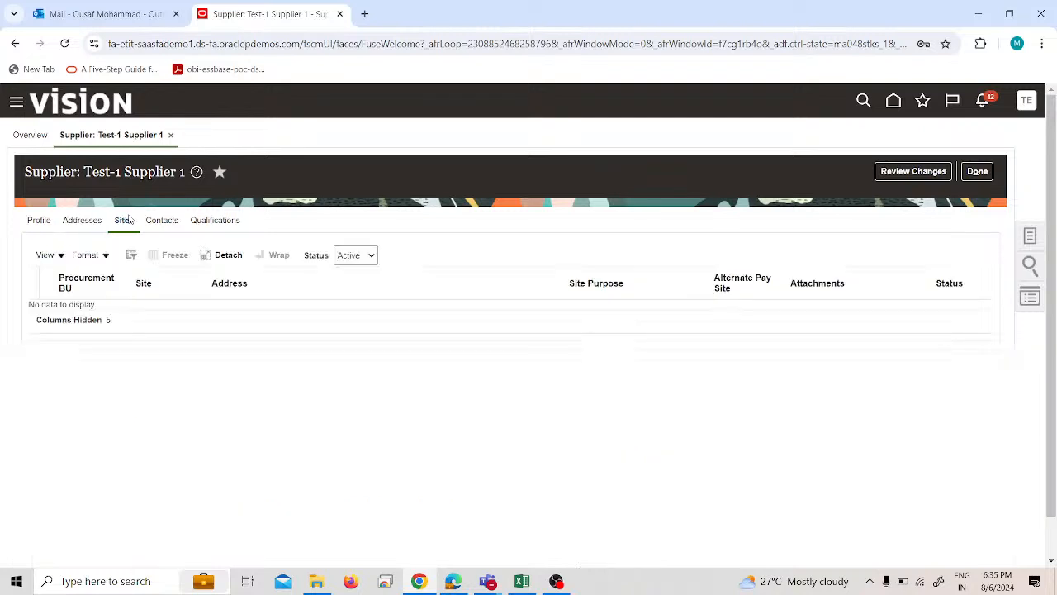
pyautogui.click(84, 220)
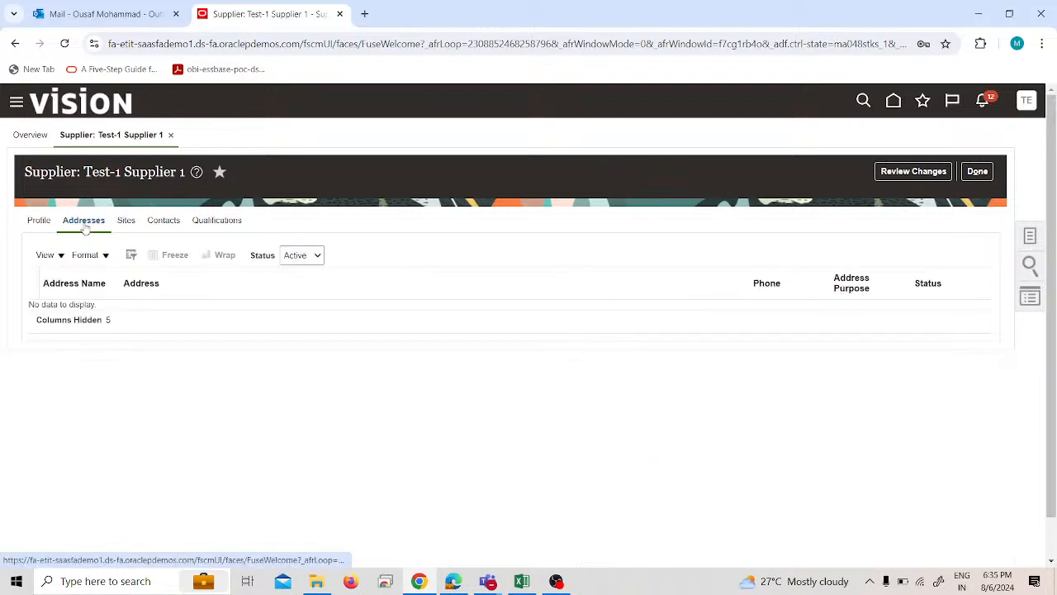
# Go to the Payables Invoices workbench and look at its available tasks.
pyautogui.click(16, 103)
pyautogui.click(78, 217)
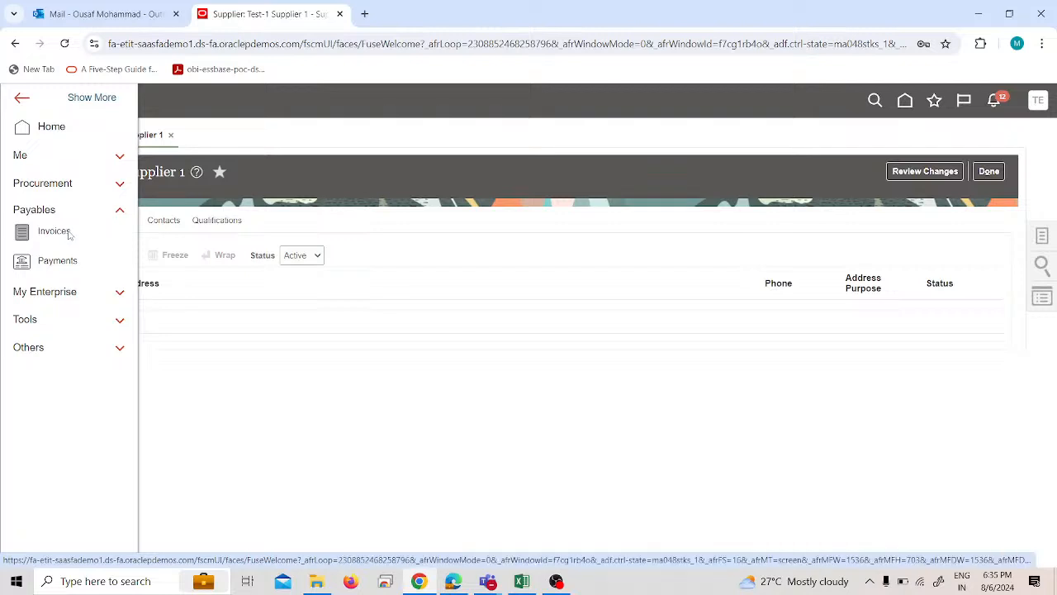
pyautogui.click(54, 231)
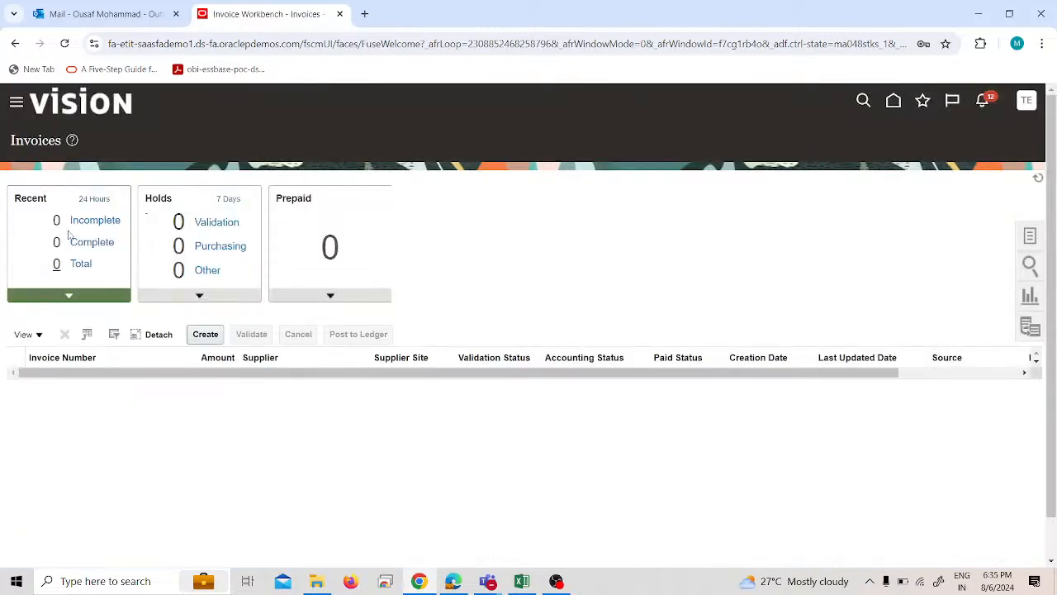
pyautogui.click(1030, 236)
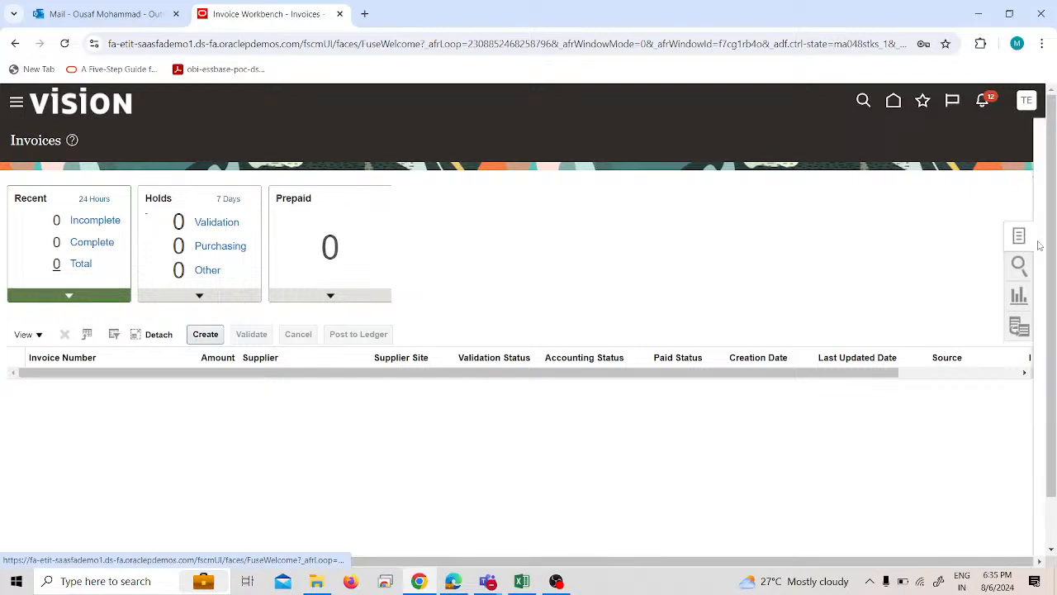
pyautogui.click(736, 264)
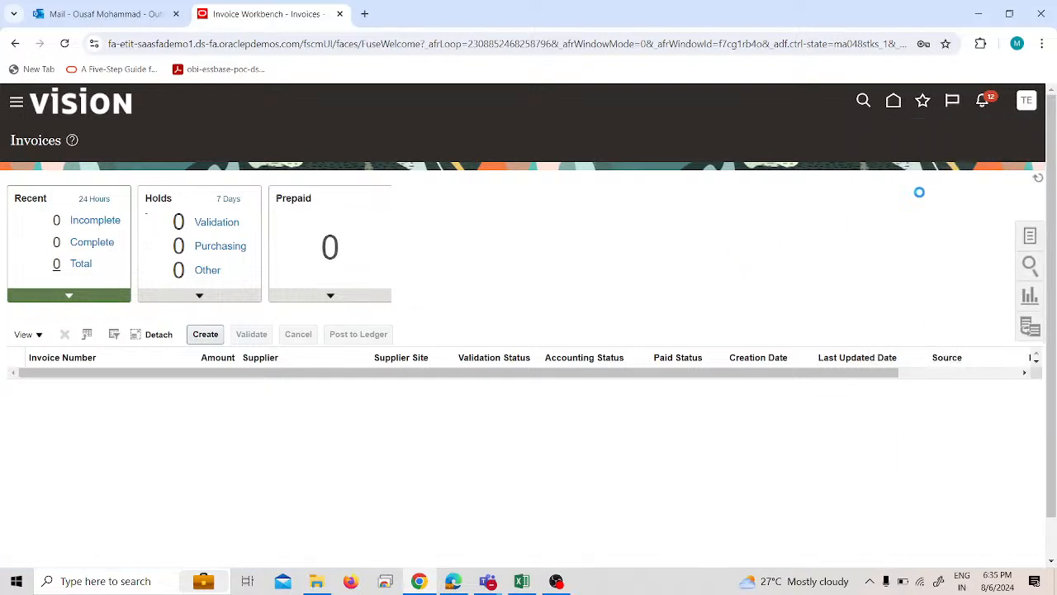
# Sign out of the test-25 account and sign back in as test-1 with the saved credentials.
pyautogui.click(1025, 103)
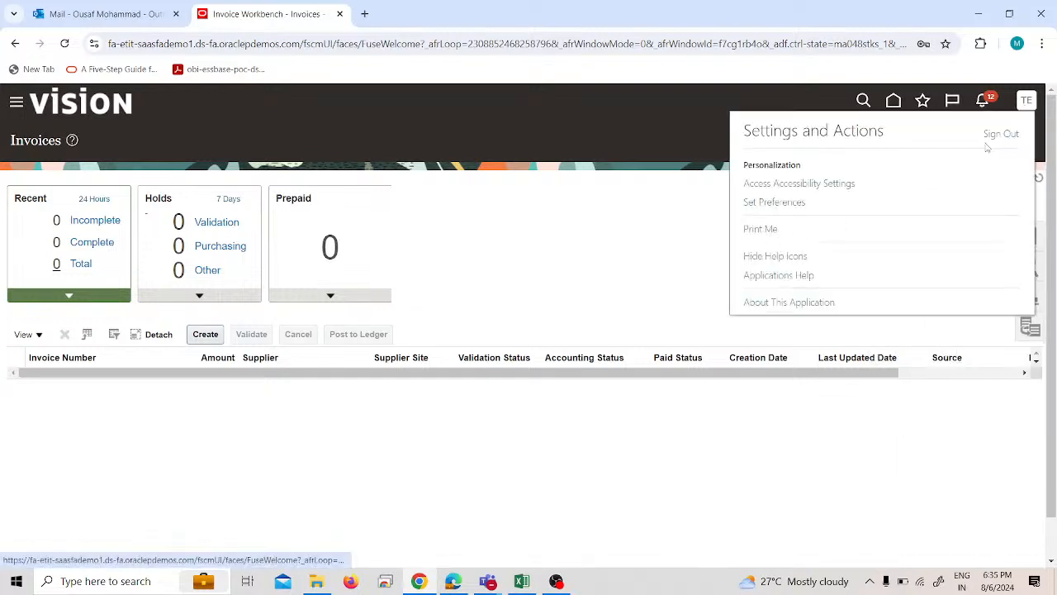
pyautogui.click(1016, 134)
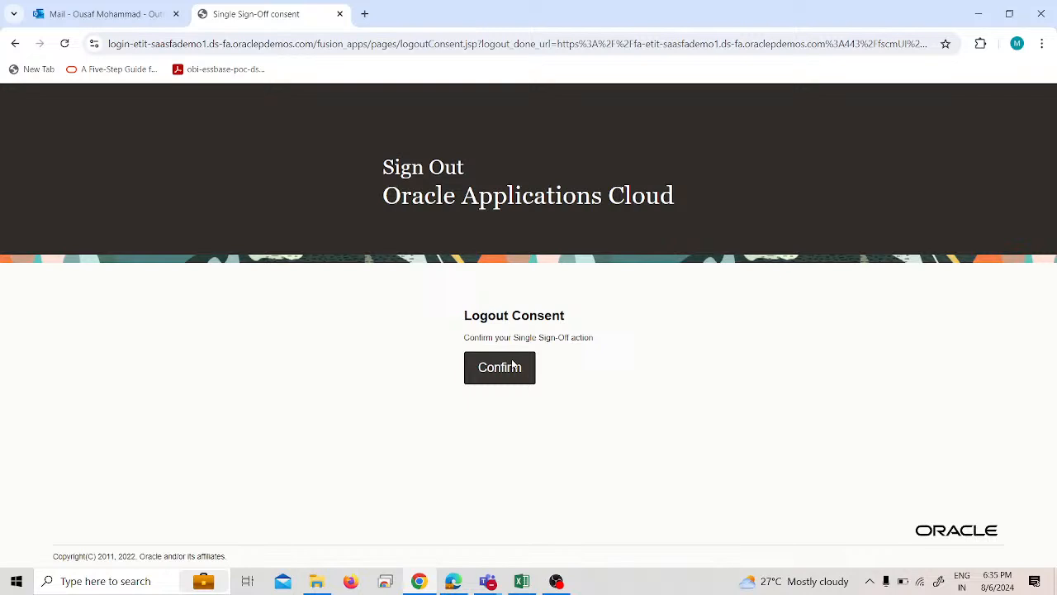
pyautogui.click(513, 366)
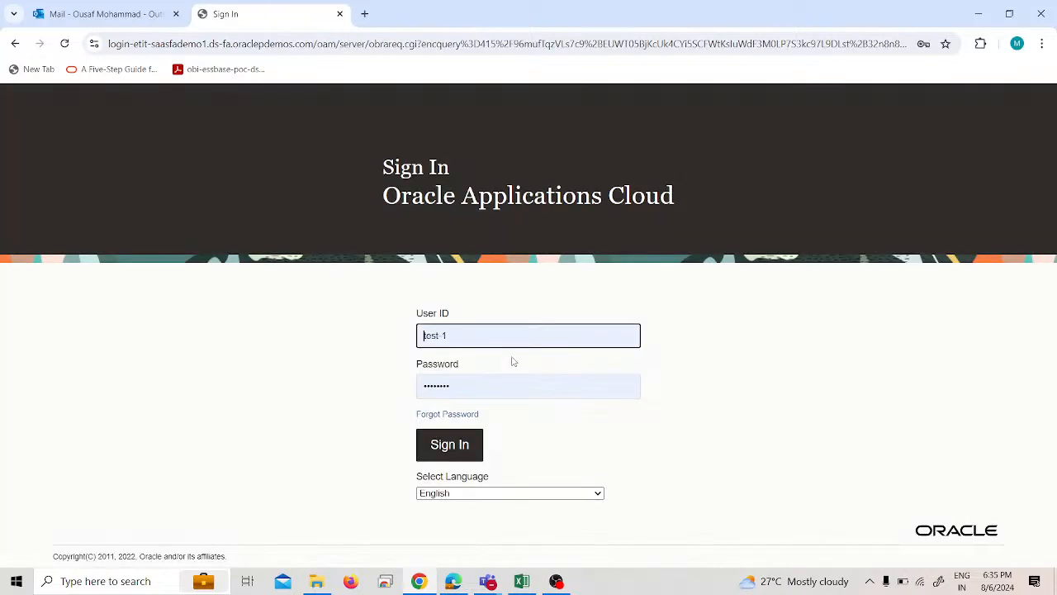
pyautogui.click(461, 453)
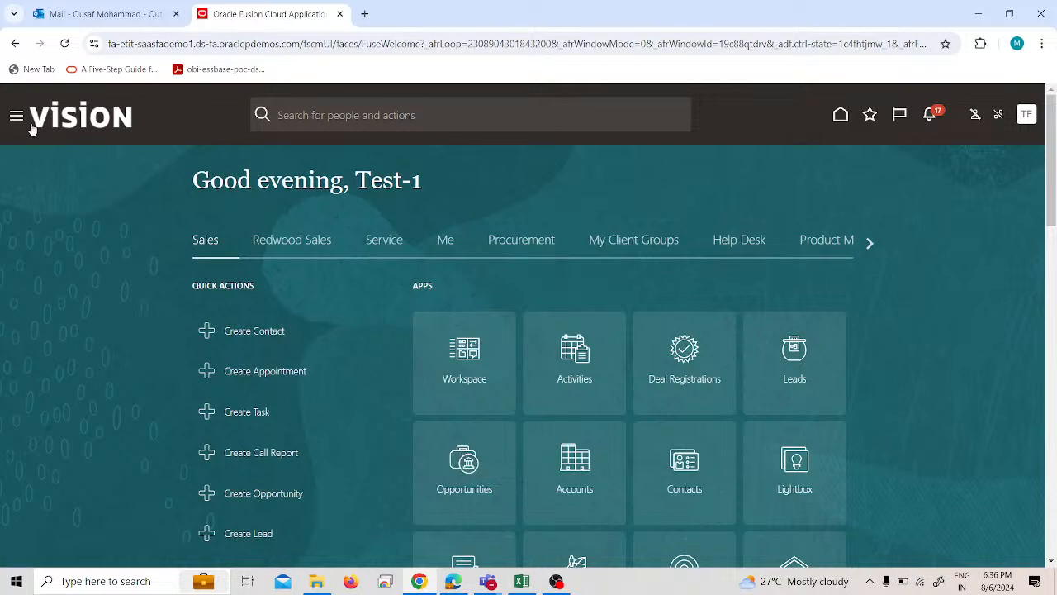
# Open the Suppliers work area under Procurement.
pyautogui.click(32, 125)
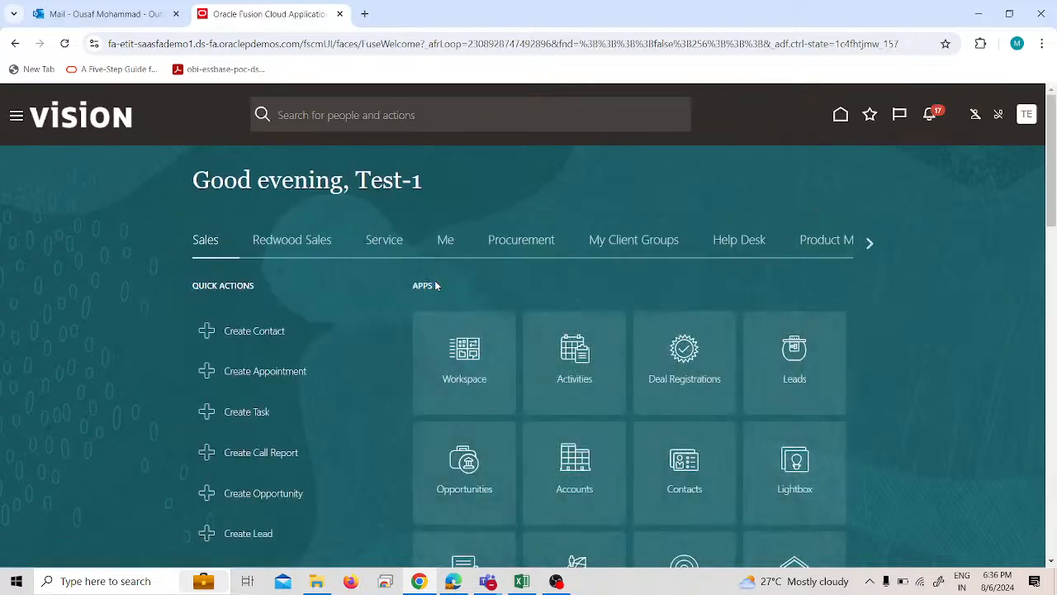
pyautogui.click(515, 248)
pyautogui.click(484, 386)
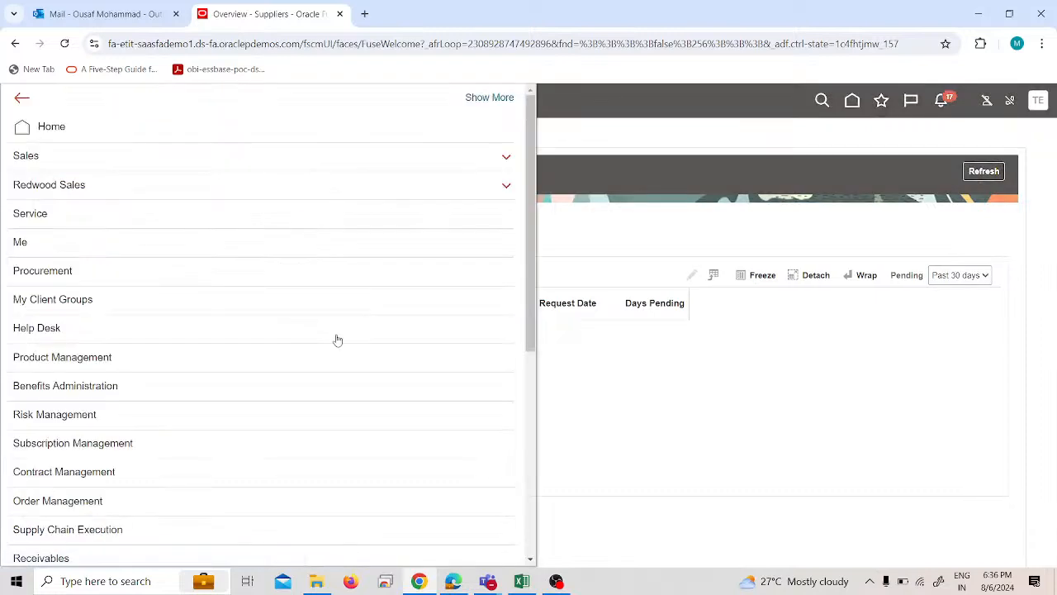
pyautogui.click(119, 270)
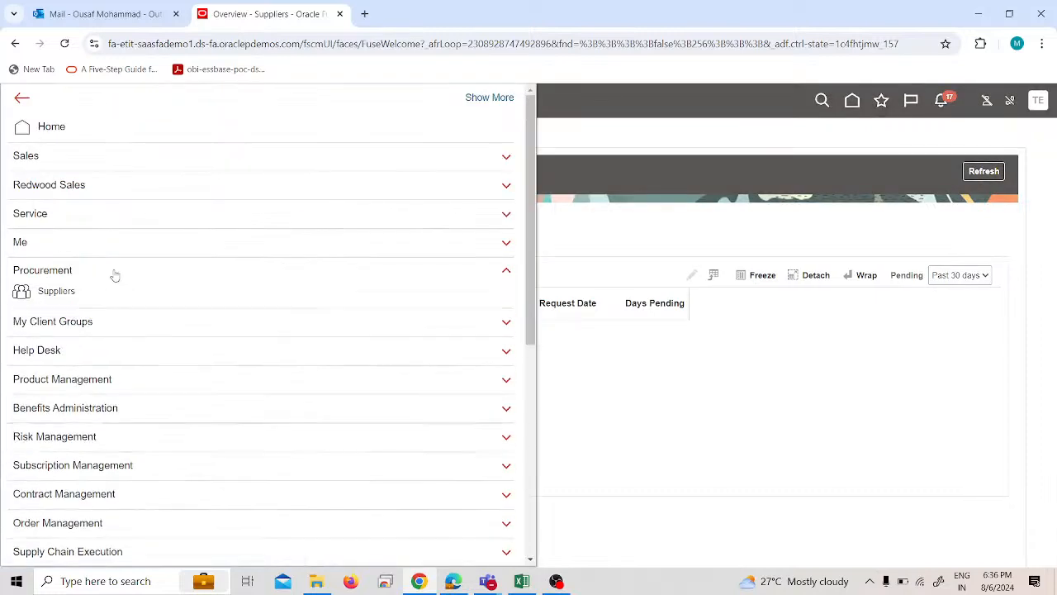
pyautogui.click(58, 293)
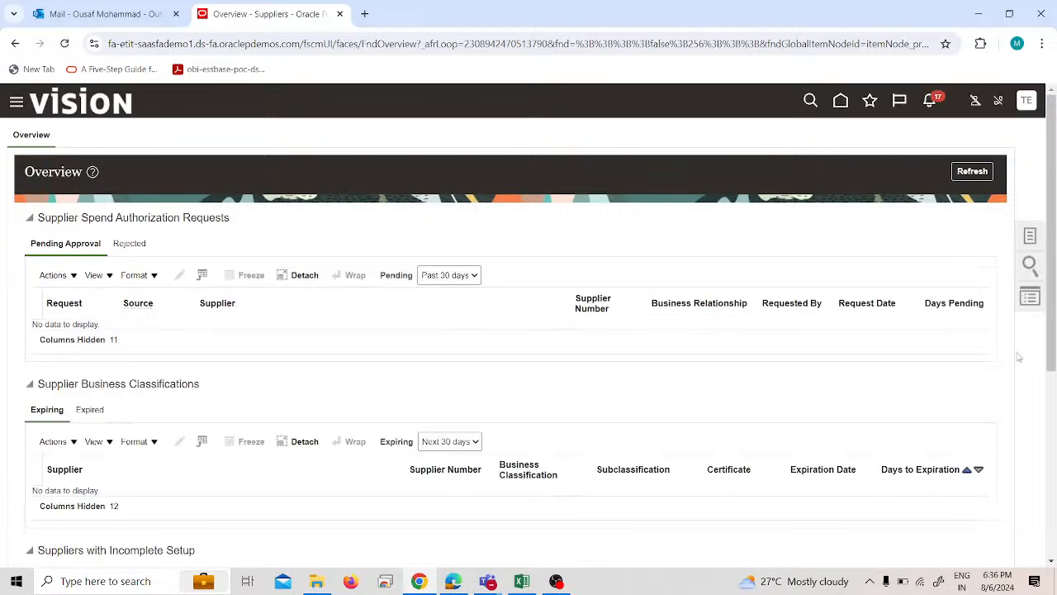
# In Manage Suppliers, search for the keyword "test" and open Test-1 Supplier for editing.
pyautogui.click(1030, 237)
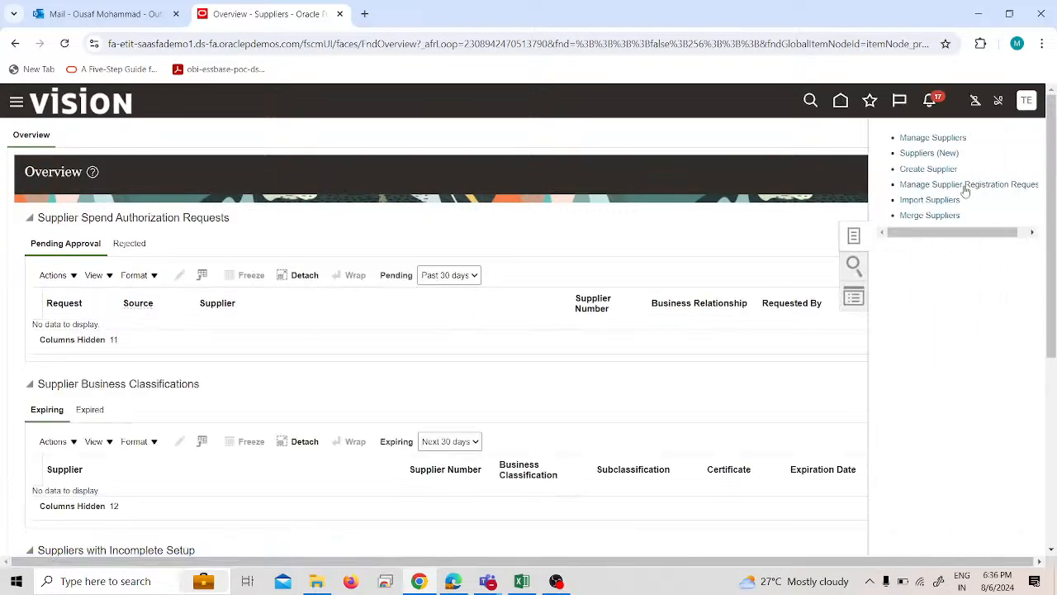
pyautogui.click(933, 138)
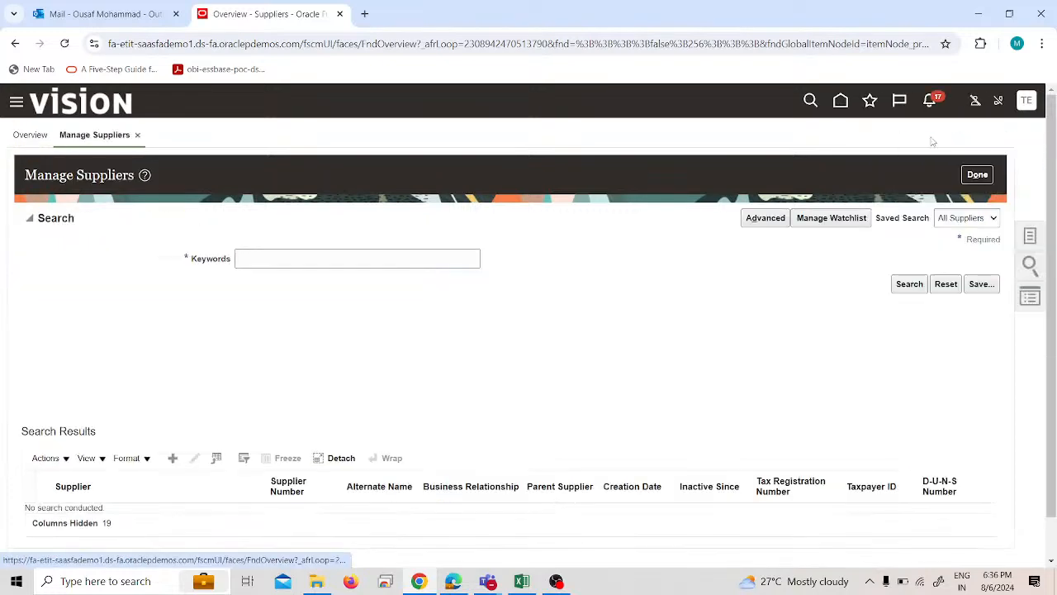
pyautogui.click(278, 255)
pyautogui.write('test')
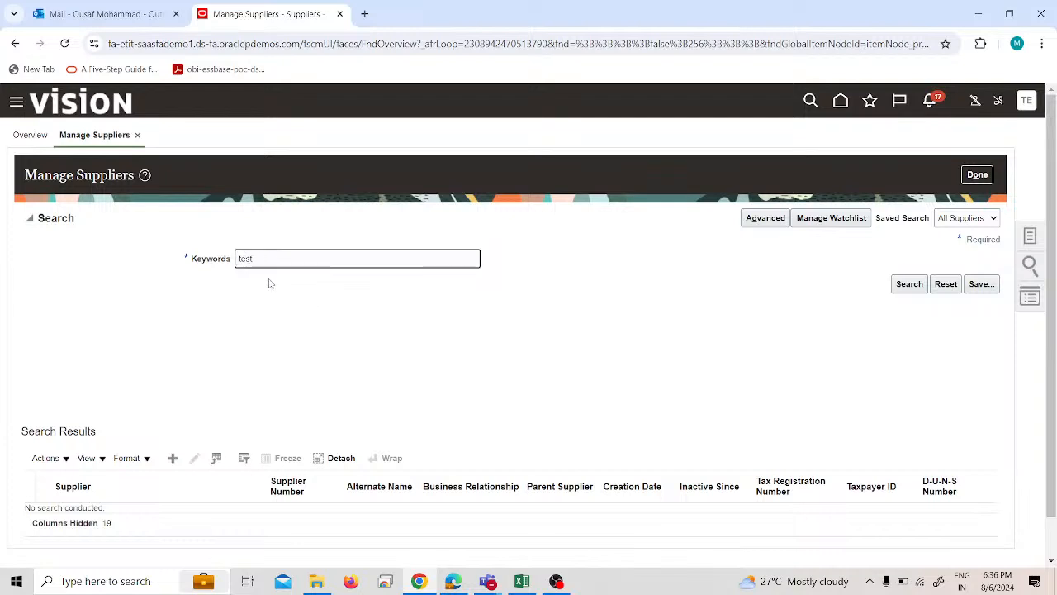
pyautogui.press('Return')
pyautogui.scroll(-1, 271, 384)
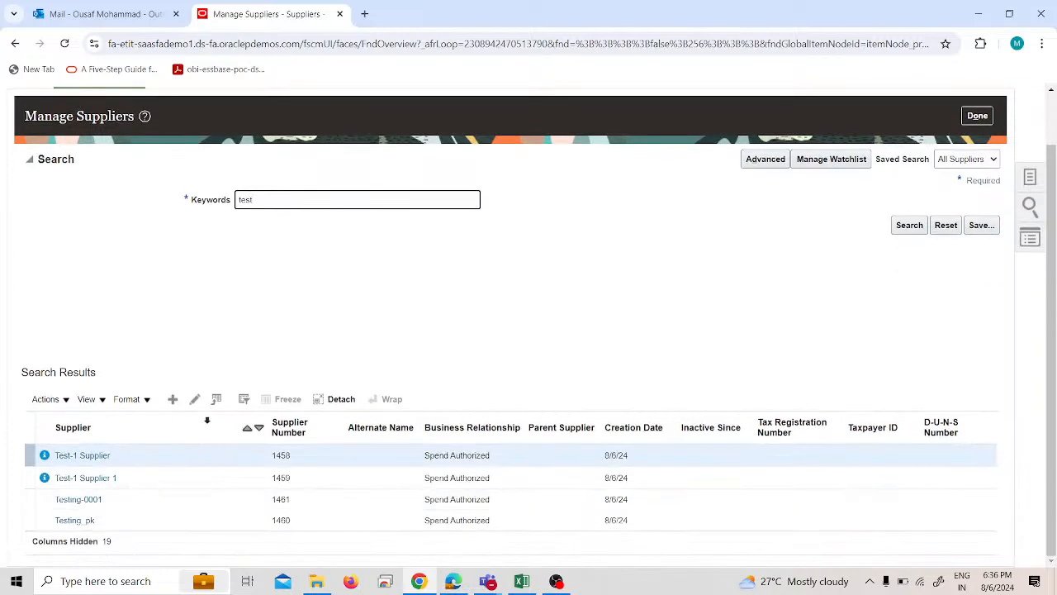
pyautogui.click(195, 399)
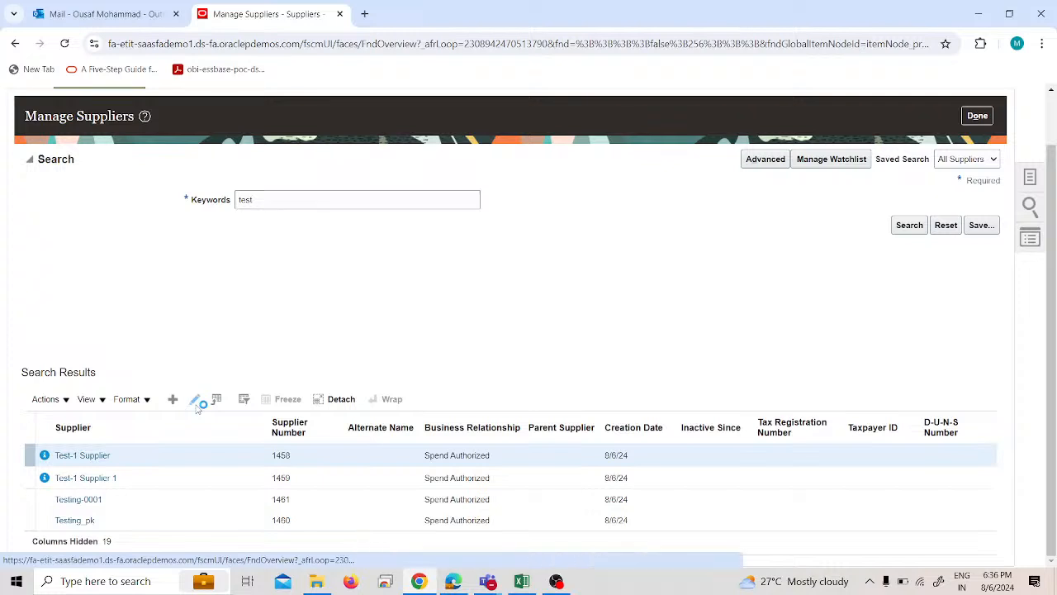
# Check the sites and addresses of Test-1 Supplier, then leave editing without submitting the changes.
pyautogui.click(123, 227)
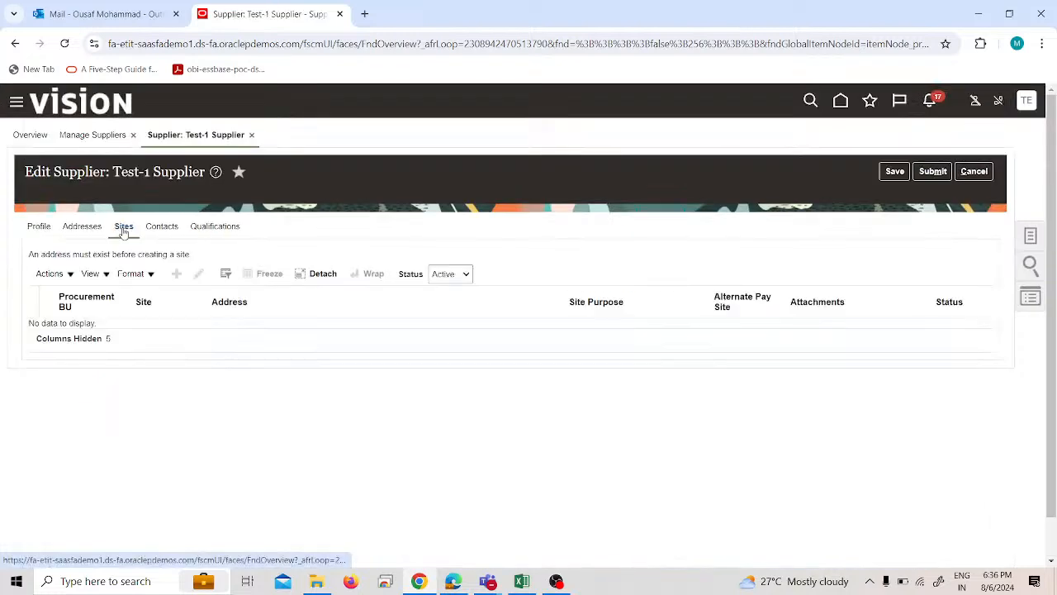
pyautogui.click(83, 227)
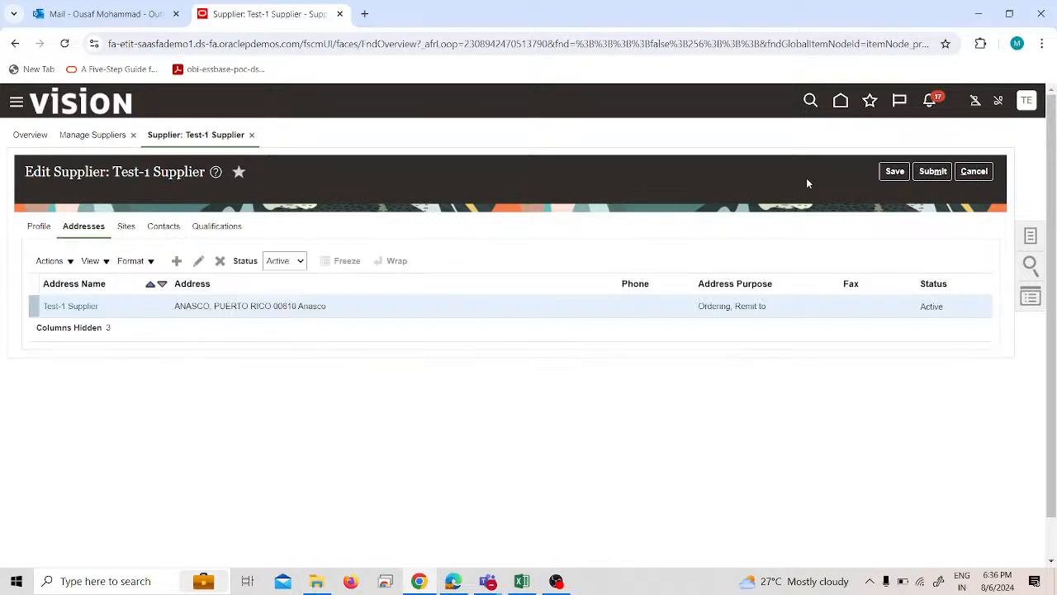
pyautogui.click(976, 171)
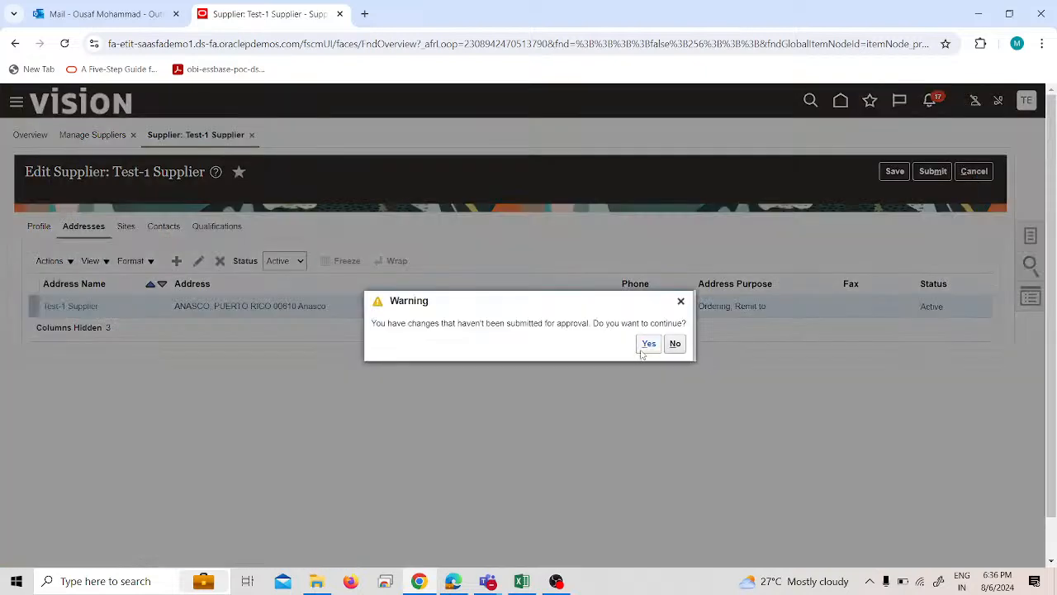
pyautogui.click(647, 344)
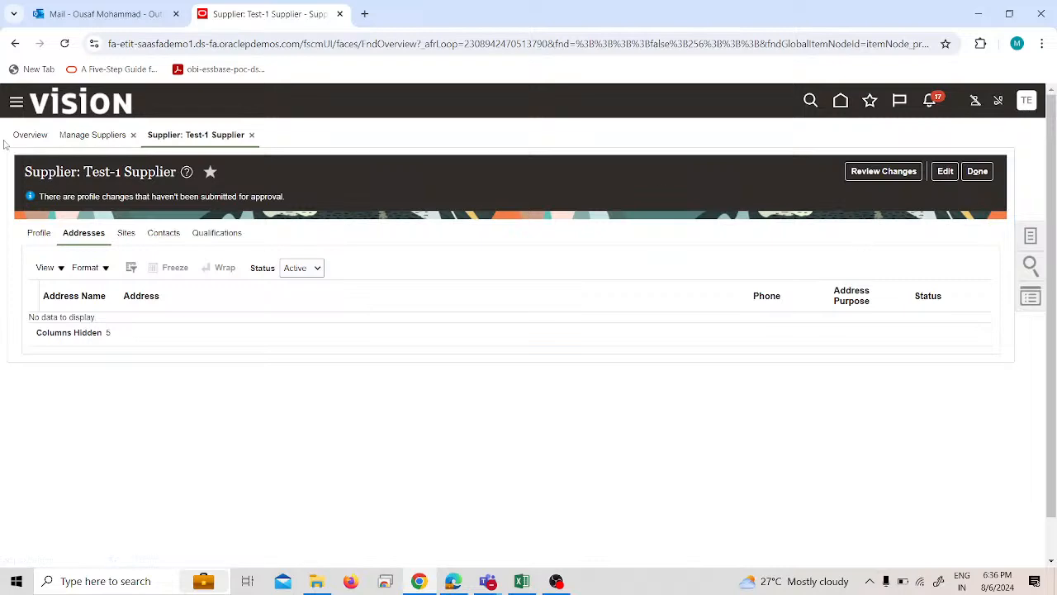
# Go to the Payables Invoices workbench and start creating a new invoice.
pyautogui.click(16, 102)
pyautogui.scroll(-5, 141, 427)
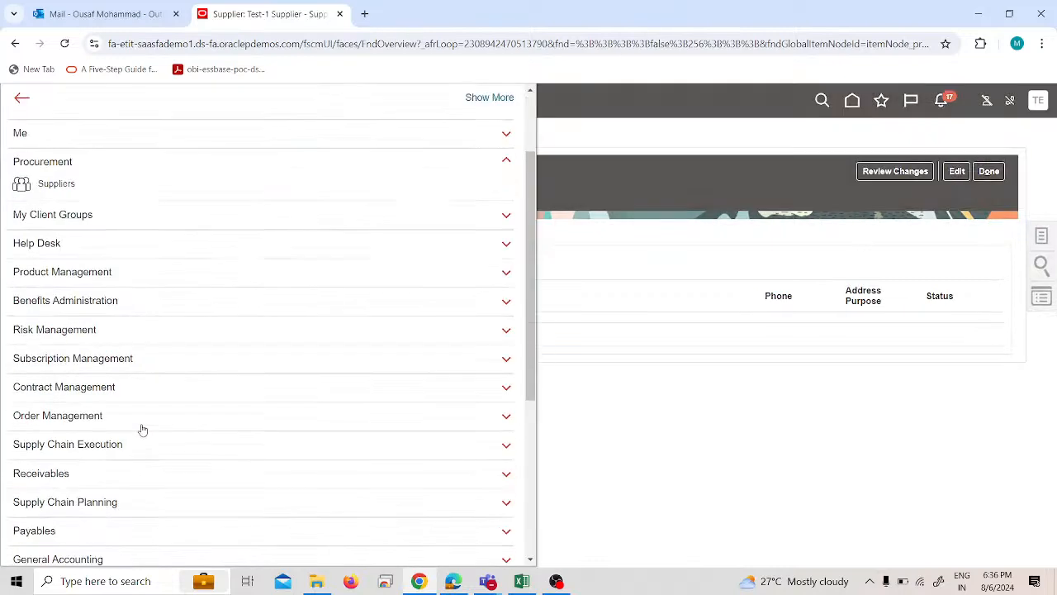
pyautogui.scroll(-1, 141, 438)
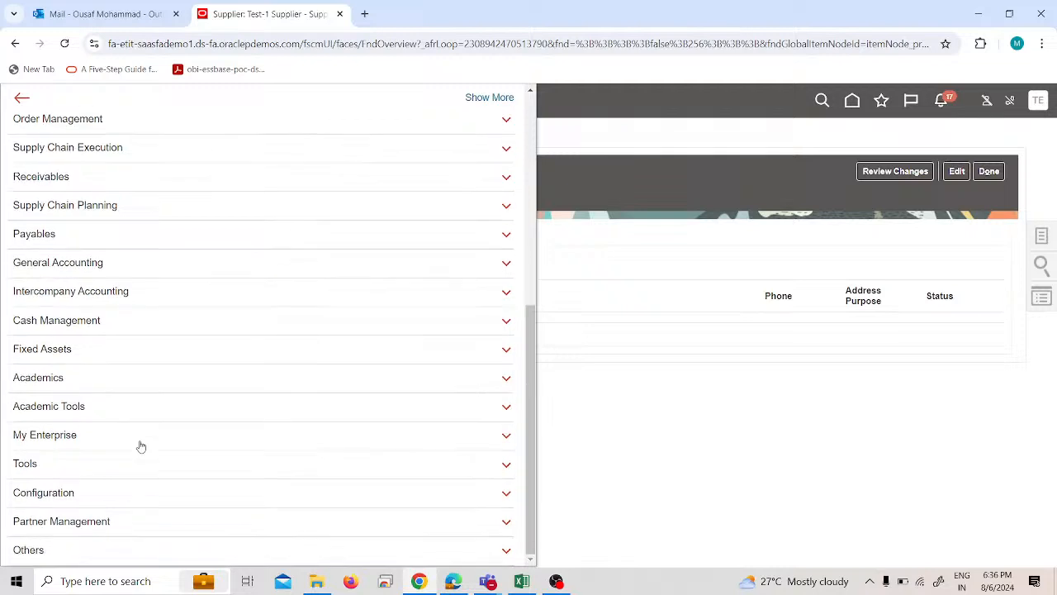
pyautogui.scroll(2, 139, 429)
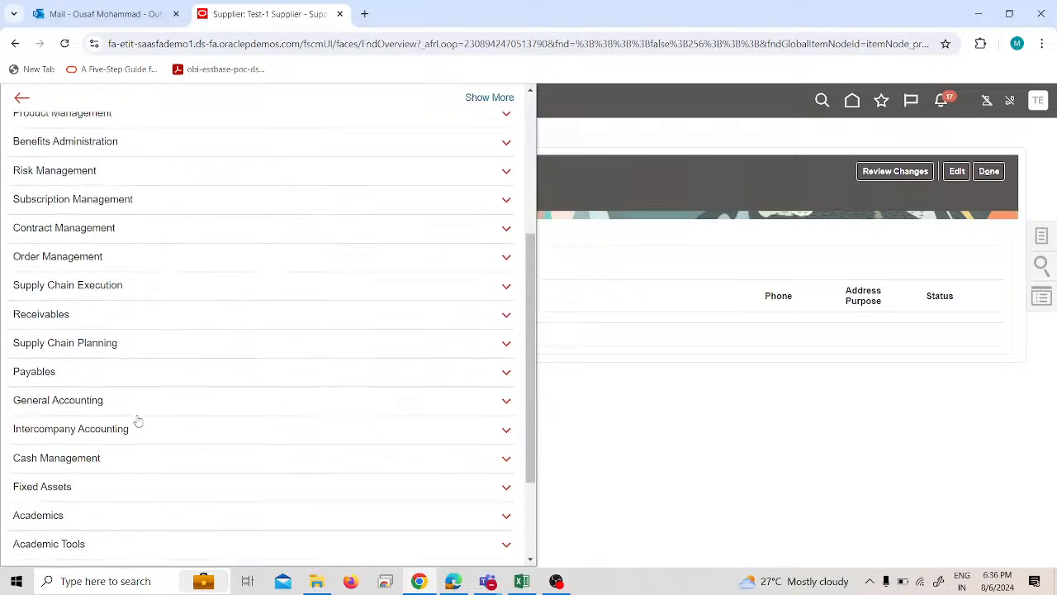
pyautogui.click(110, 371)
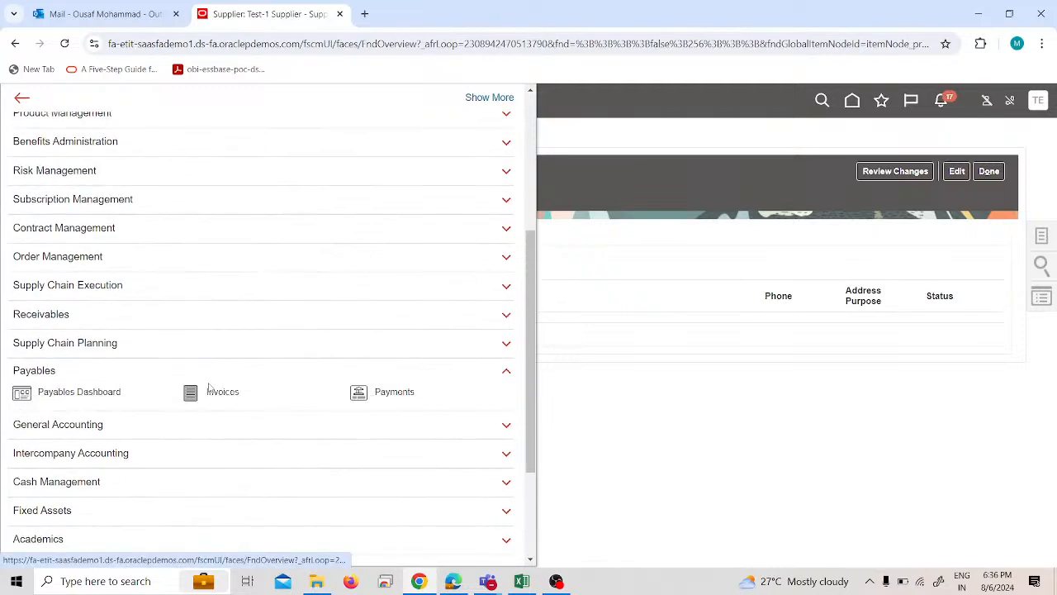
pyautogui.click(211, 389)
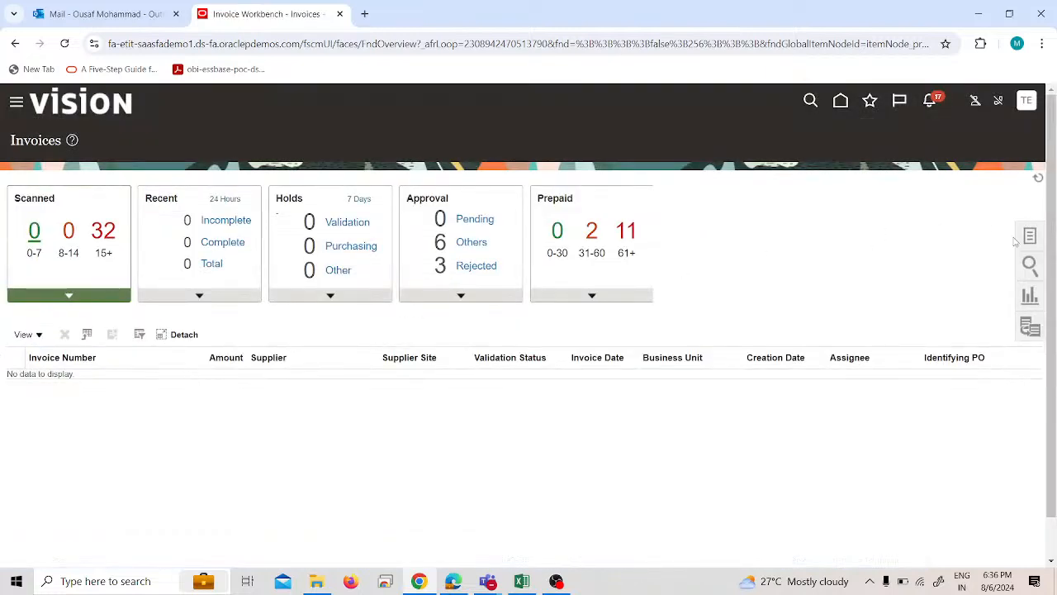
pyautogui.click(1026, 240)
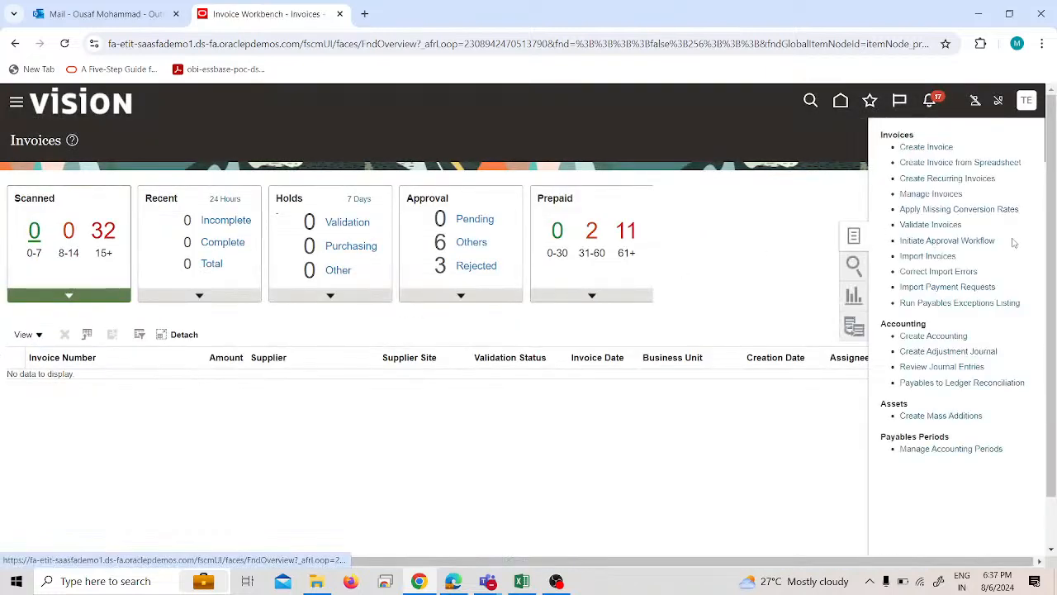
pyautogui.click(894, 149)
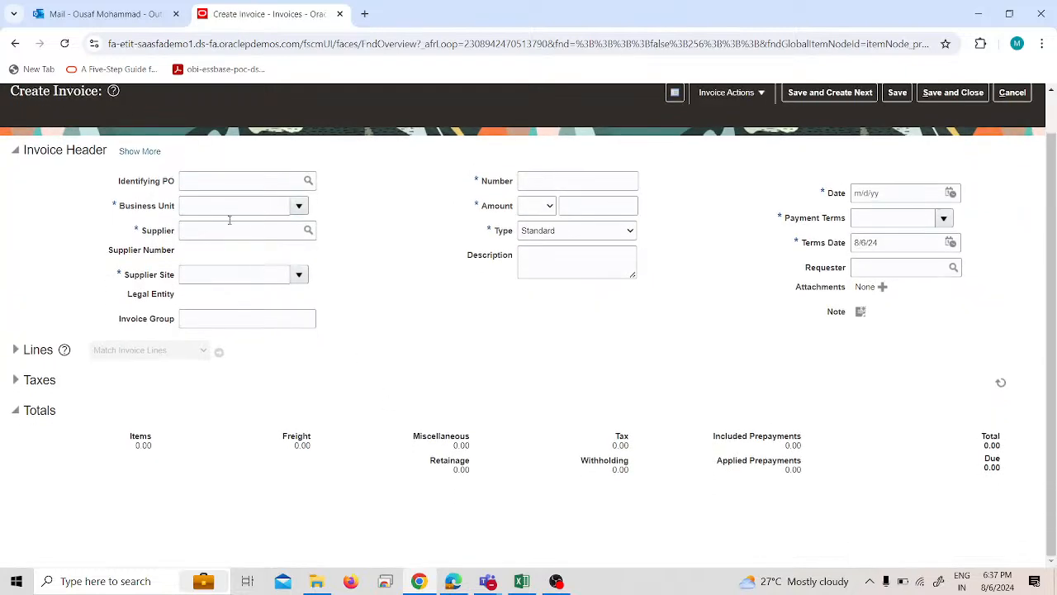
# Set the invoice's business unit to PRA US Business Unit through the business unit search.
pyautogui.click(228, 207)
pyautogui.write('pra')
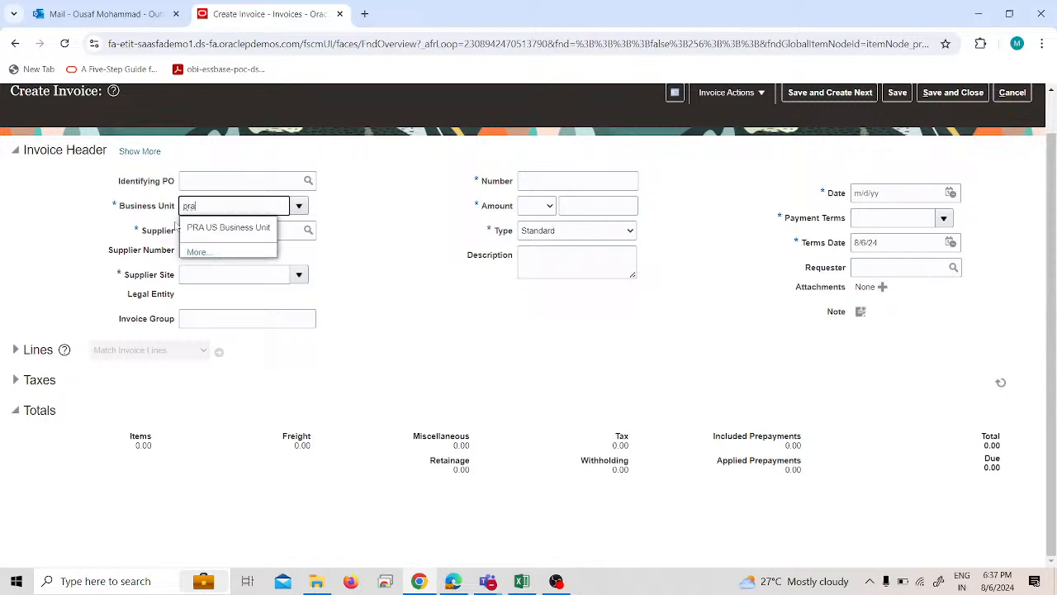
pyautogui.click(221, 224)
pyautogui.click(232, 228)
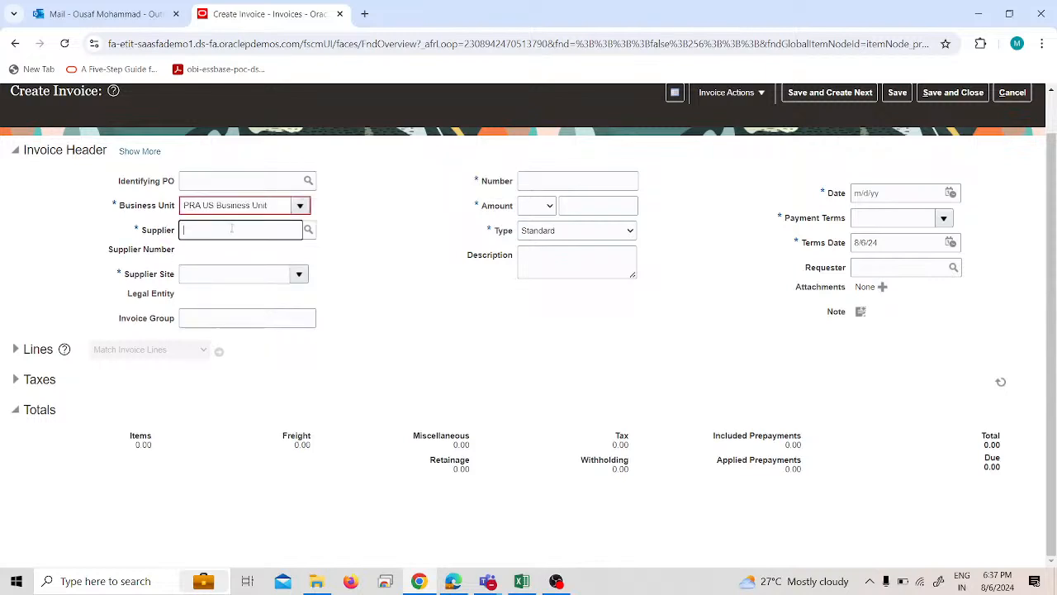
pyautogui.click(300, 205)
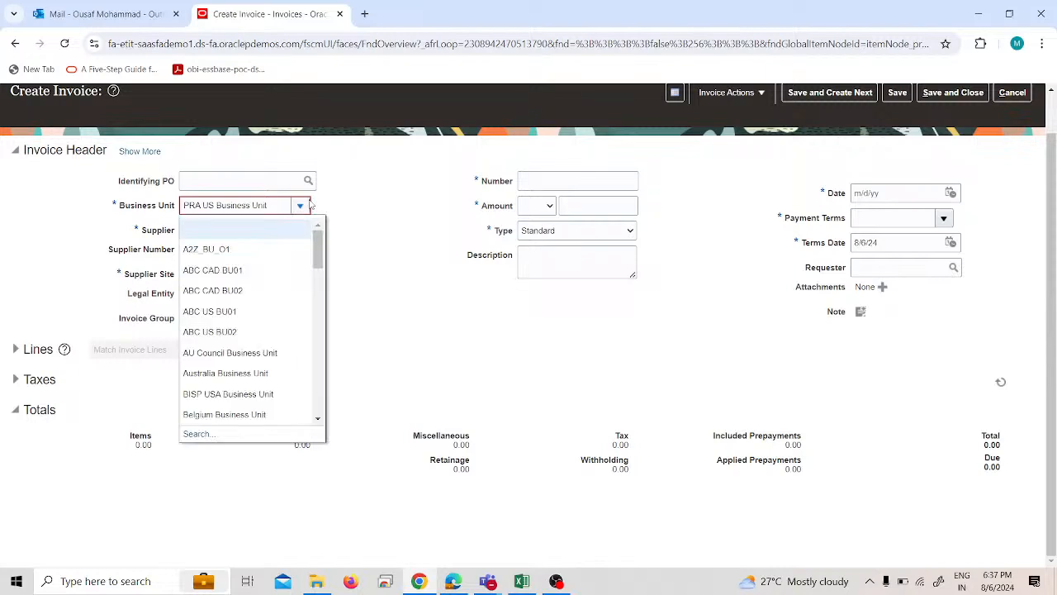
pyautogui.click(200, 435)
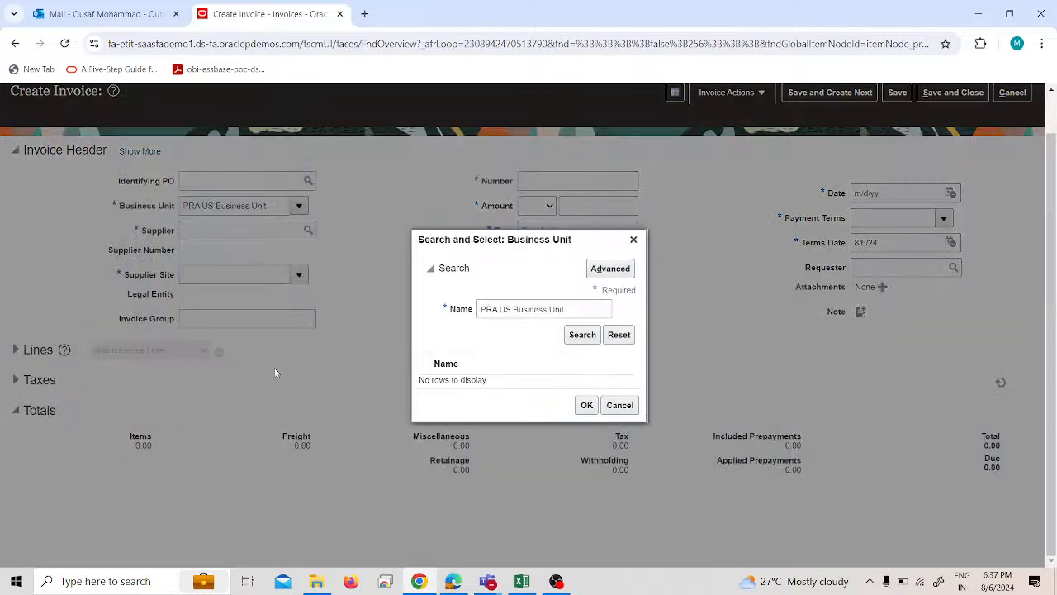
pyautogui.click(580, 337)
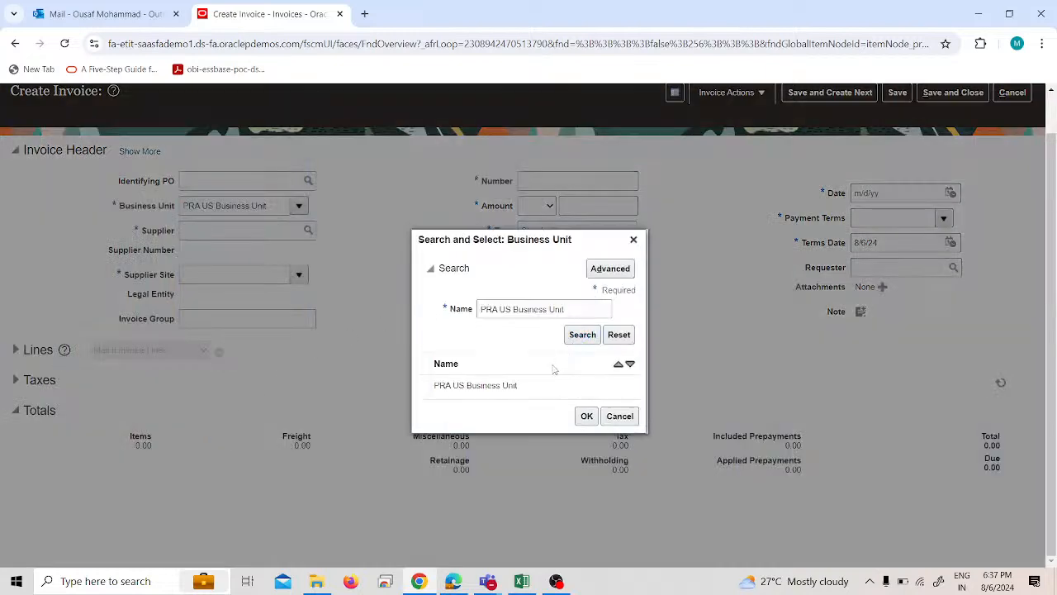
pyautogui.click(585, 411)
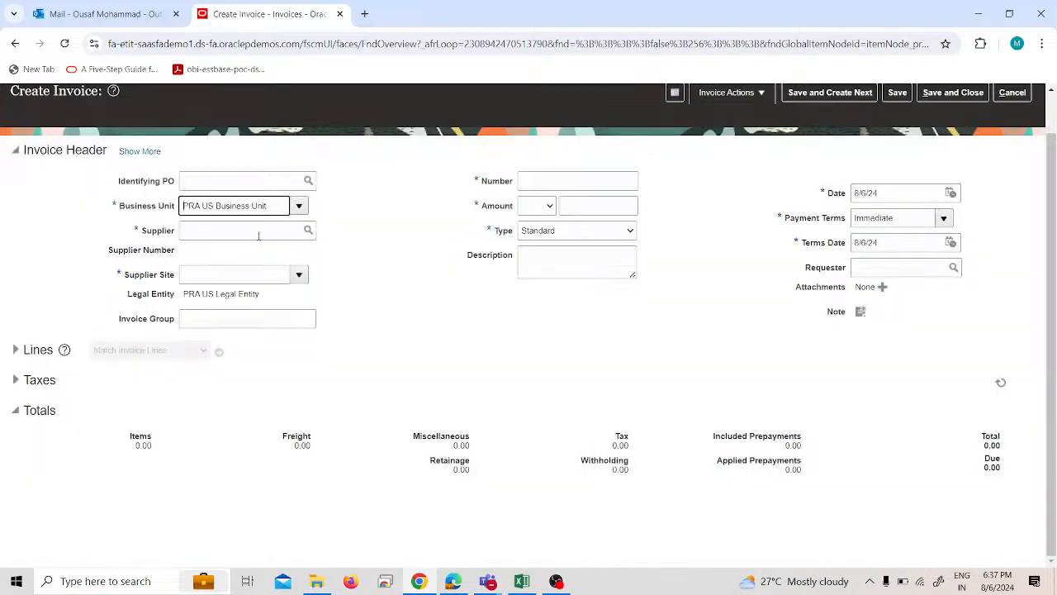
# Try to find a supplier for the invoice by entering "test" as the supplier.
pyautogui.click(259, 231)
pyautogui.write('t')
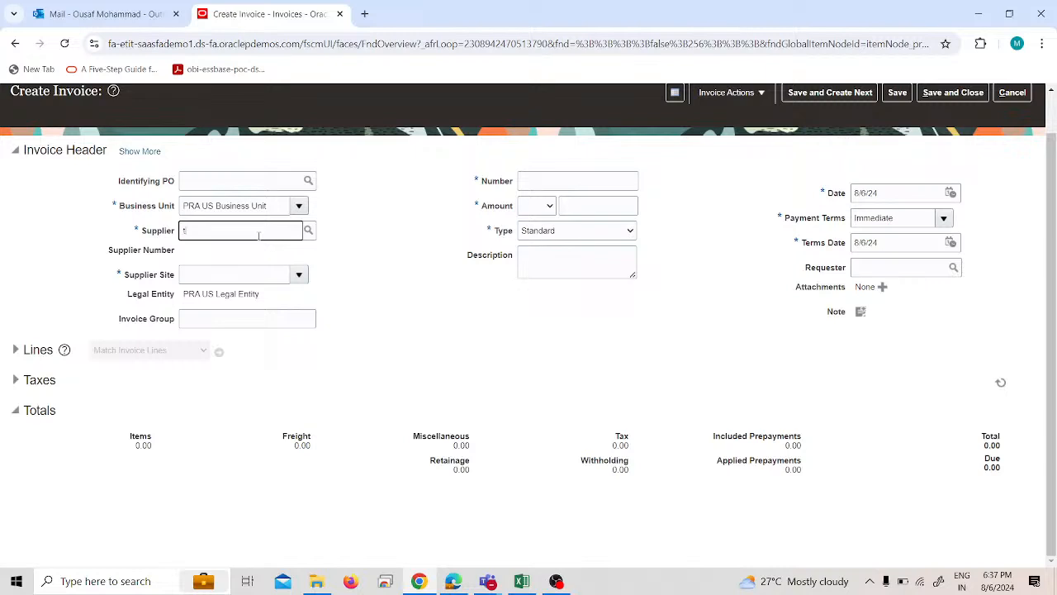
pyautogui.write('est')
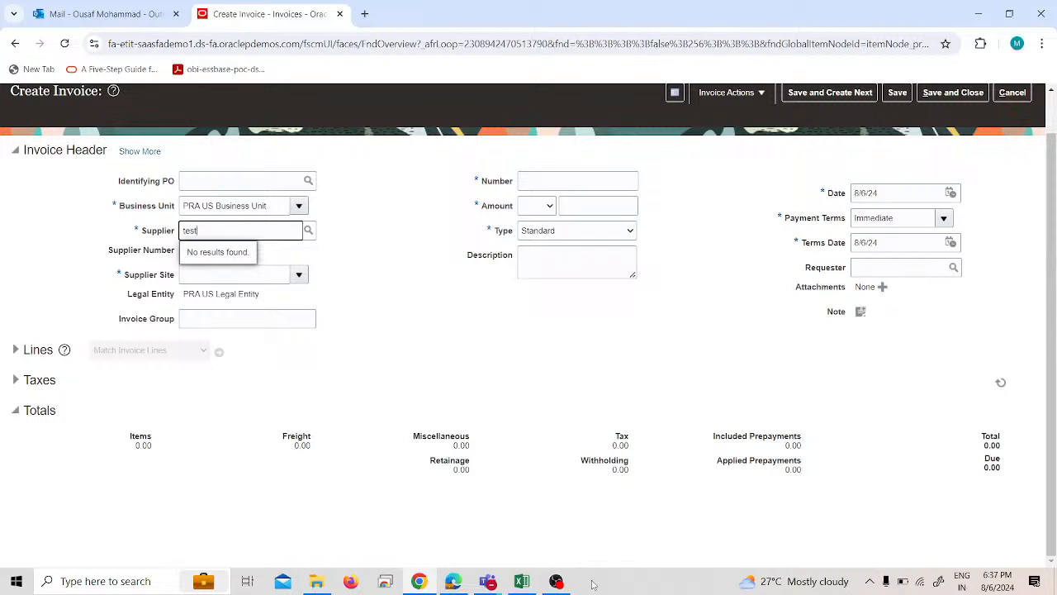
pyautogui.click(421, 344)
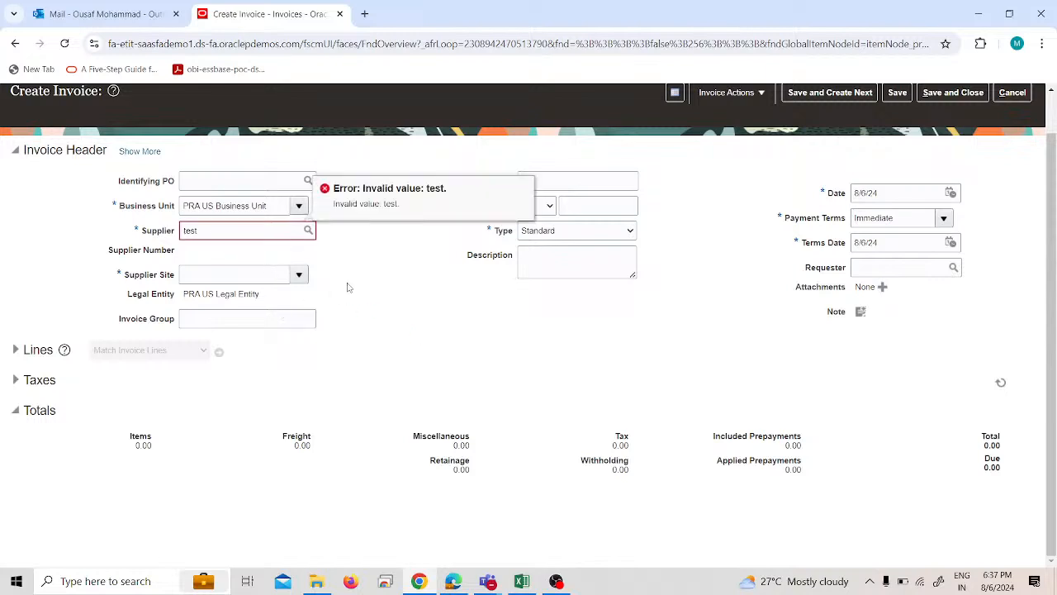
# Examine the new invoice's number field and its choices for currency, invoice type, payment terms and invoice actions.
pyautogui.click(593, 186)
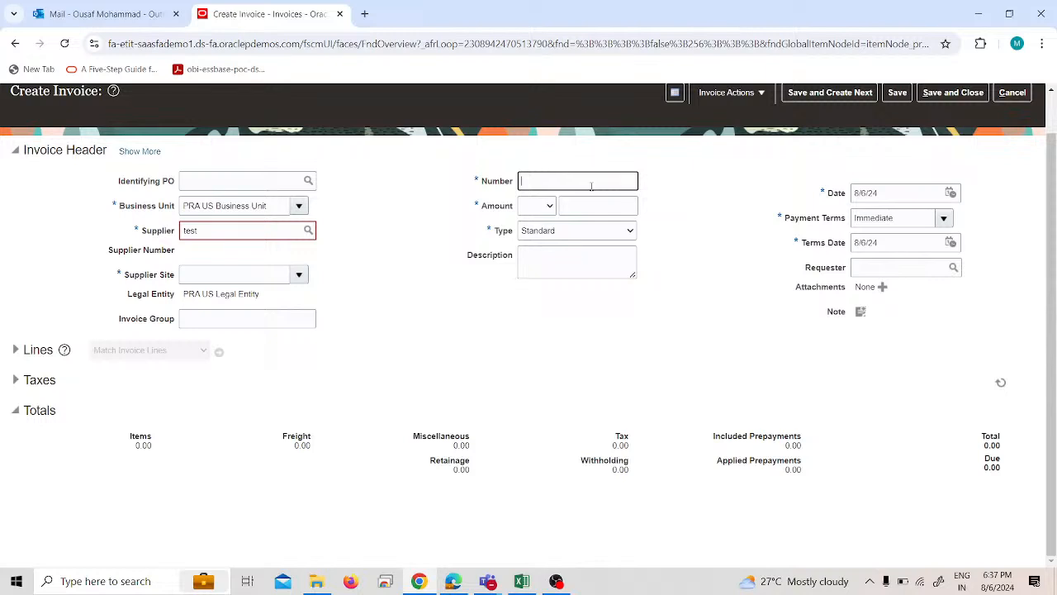
pyautogui.click(538, 207)
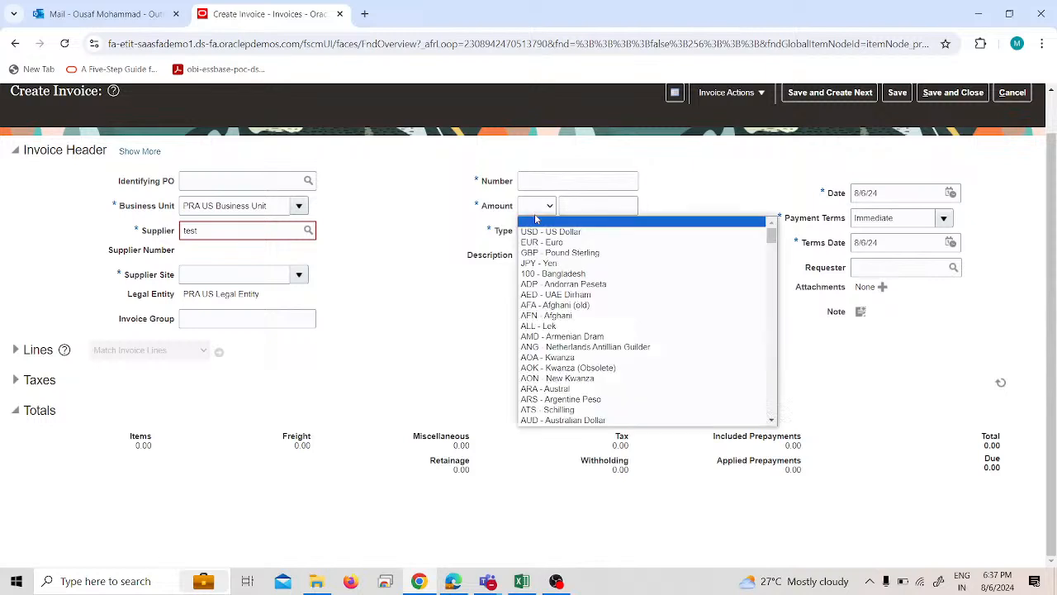
pyautogui.click(462, 305)
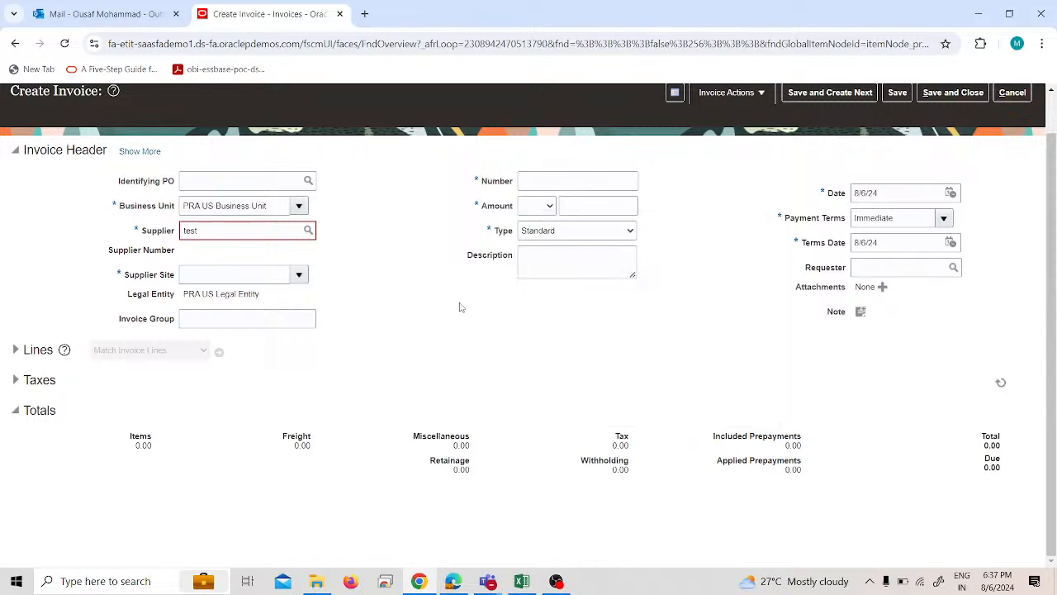
pyautogui.click(565, 237)
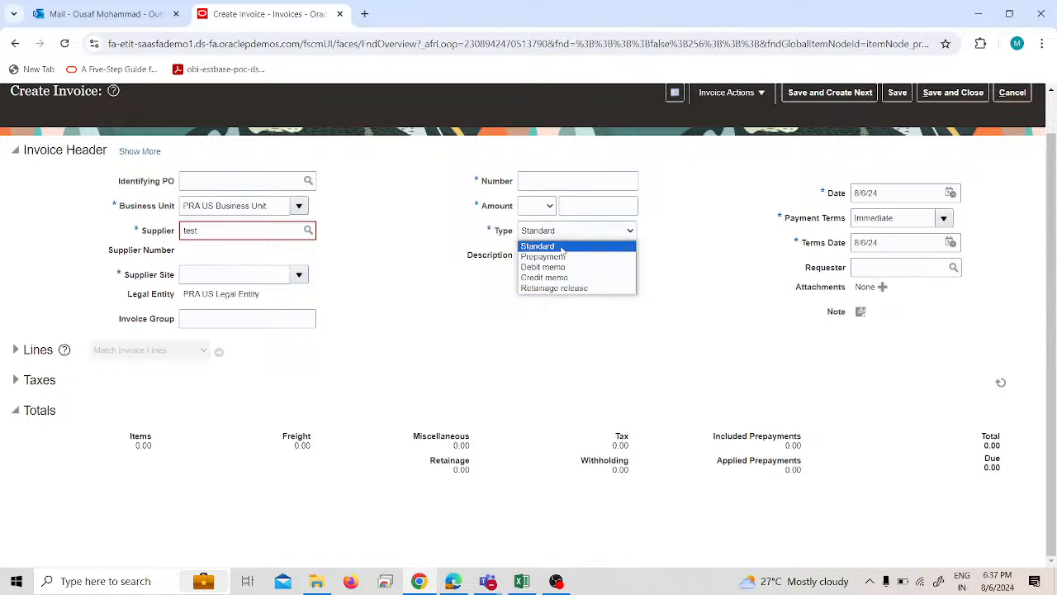
pyautogui.click(452, 275)
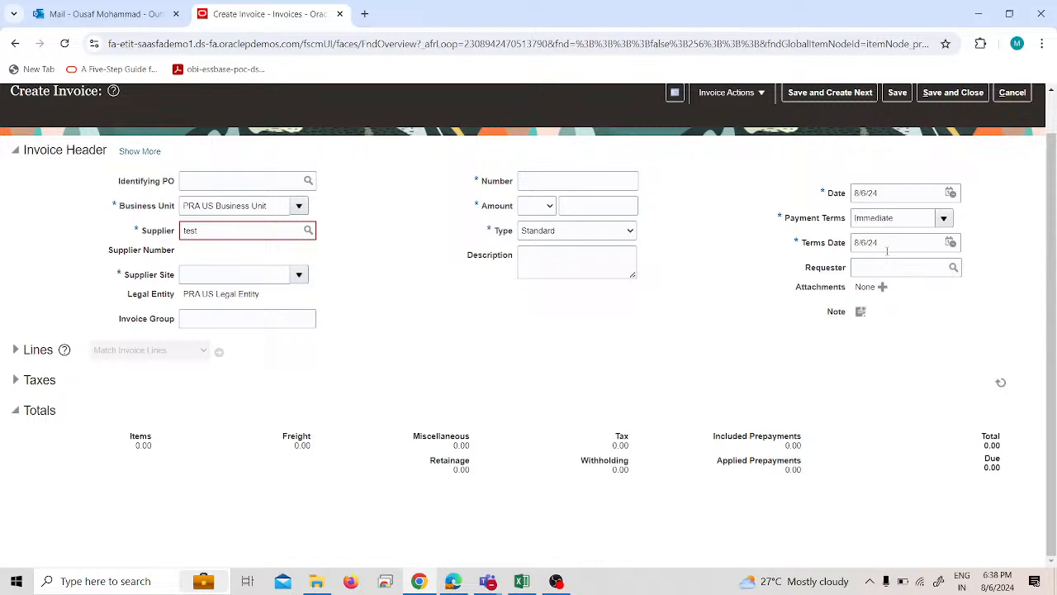
pyautogui.click(943, 219)
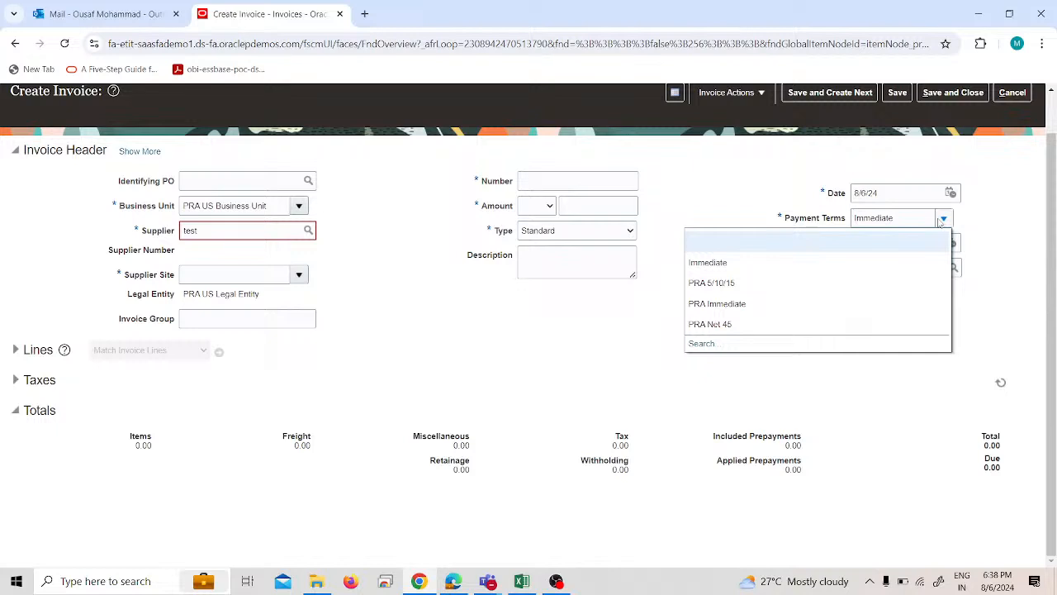
pyautogui.click(570, 370)
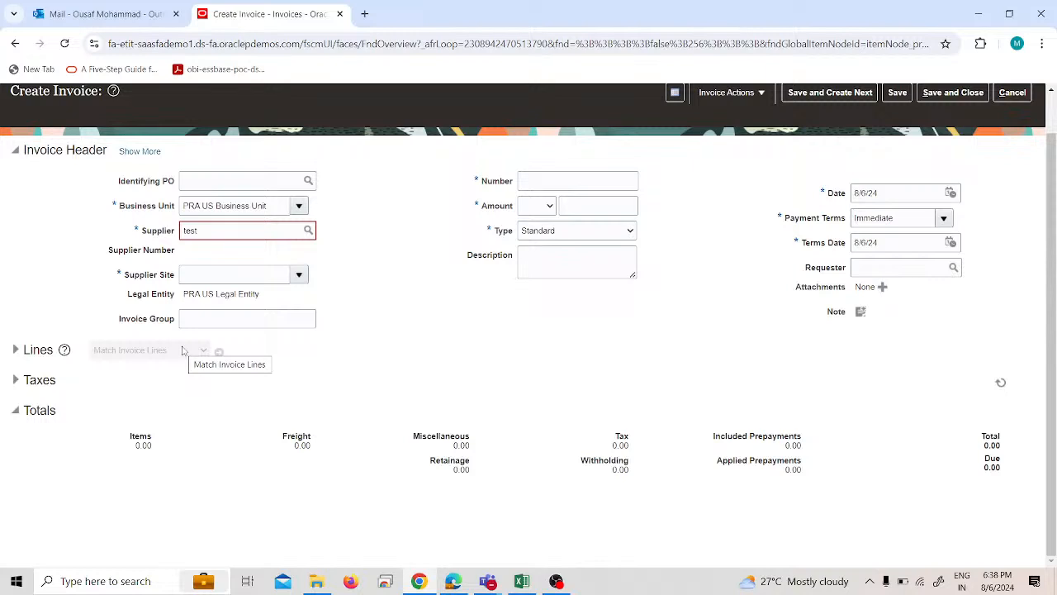
pyautogui.click(740, 95)
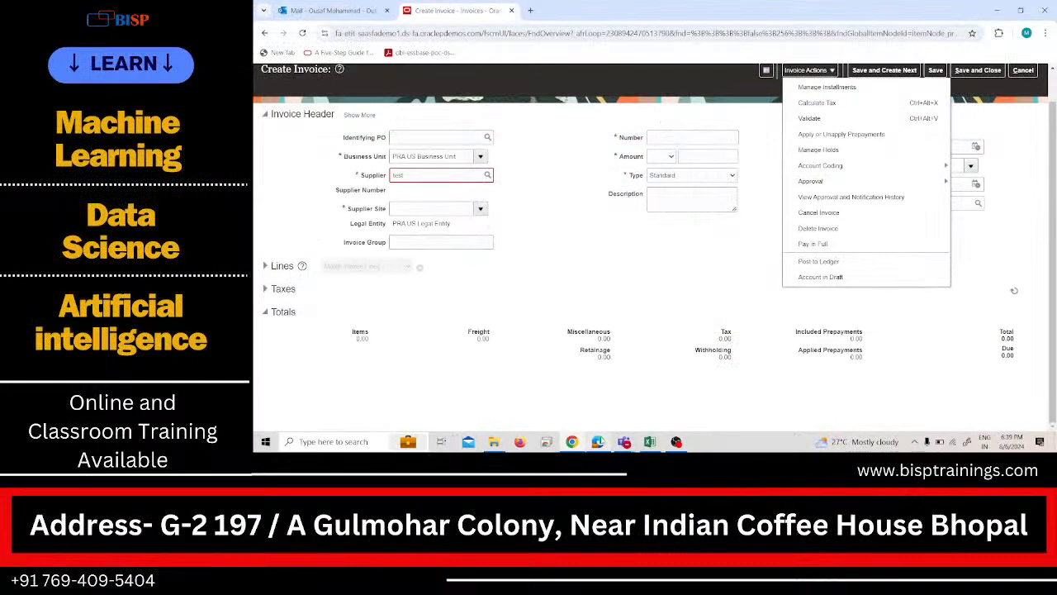
pyautogui.click(455, 582)
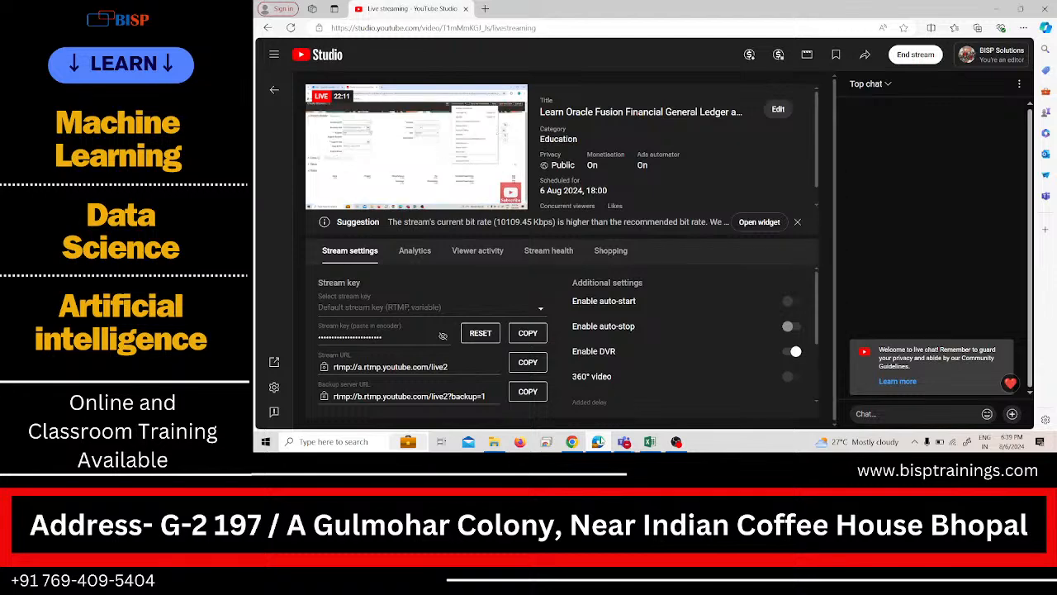
pyautogui.click(600, 441)
pyautogui.click(677, 443)
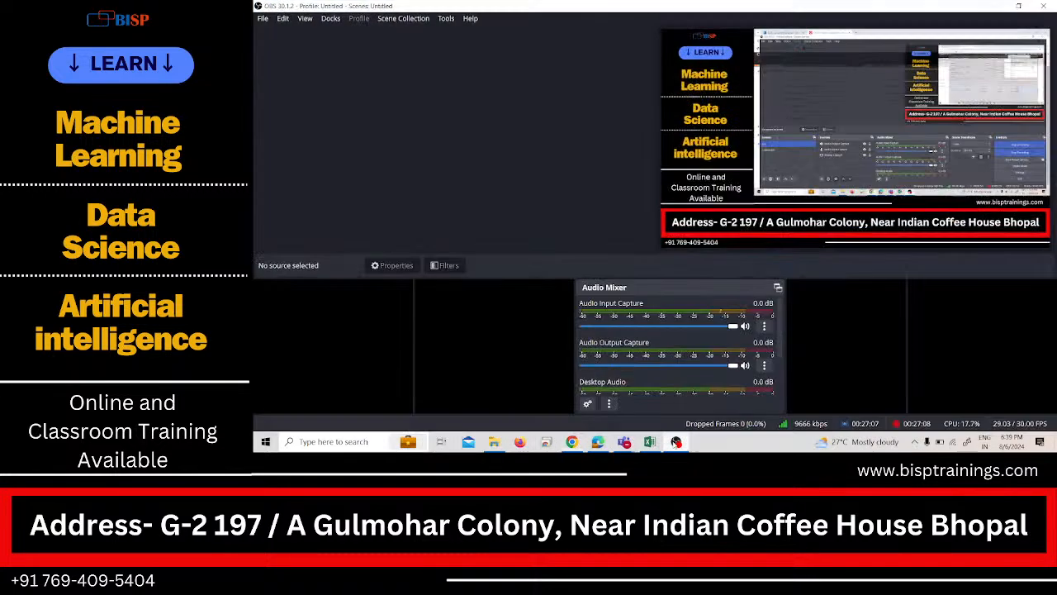
pyautogui.click(677, 443)
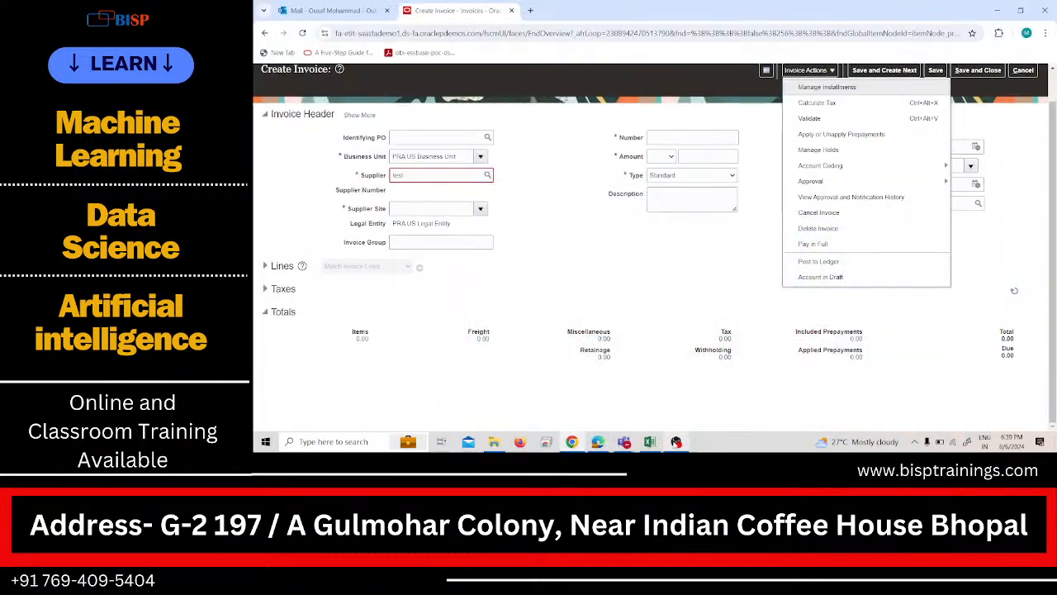
pyautogui.click(598, 442)
pyautogui.click(598, 442)
pyautogui.click(641, 368)
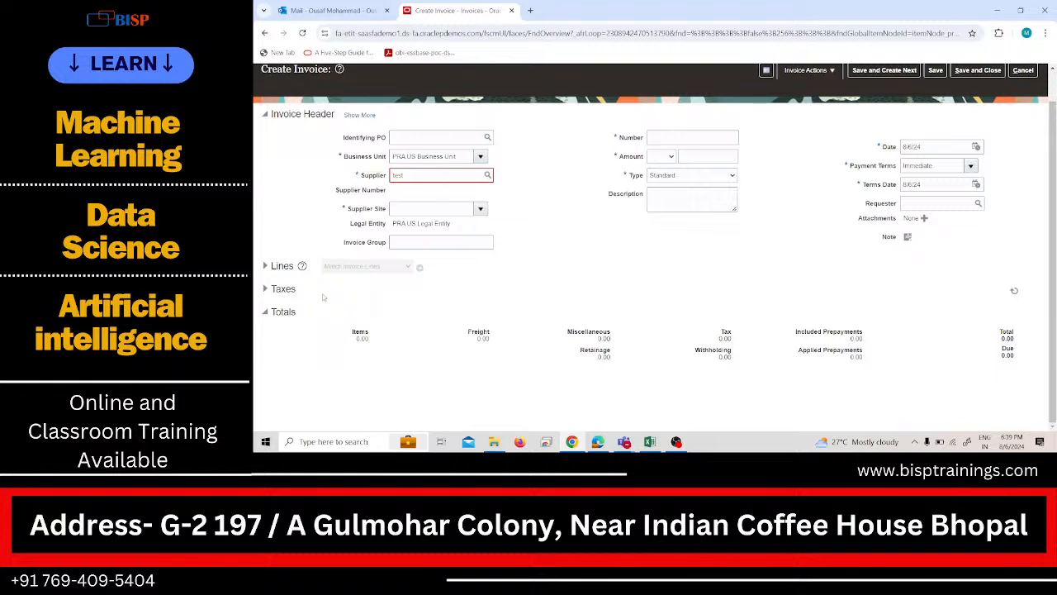
# Review the invoice types, keep Standard, and cancel the new invoice.
pyautogui.click(663, 176)
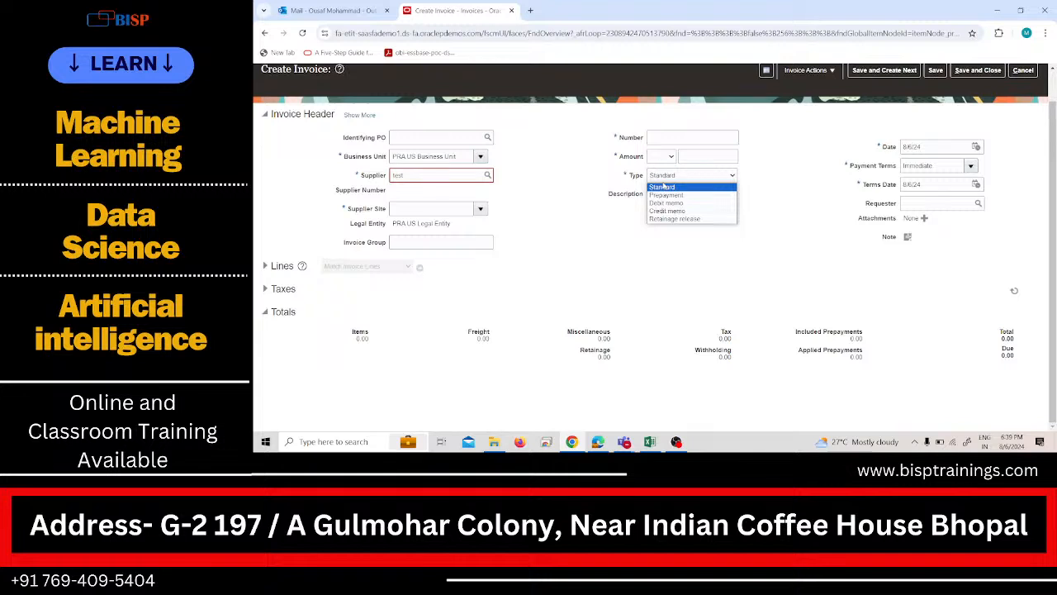
pyautogui.click(664, 186)
pyautogui.click(1022, 70)
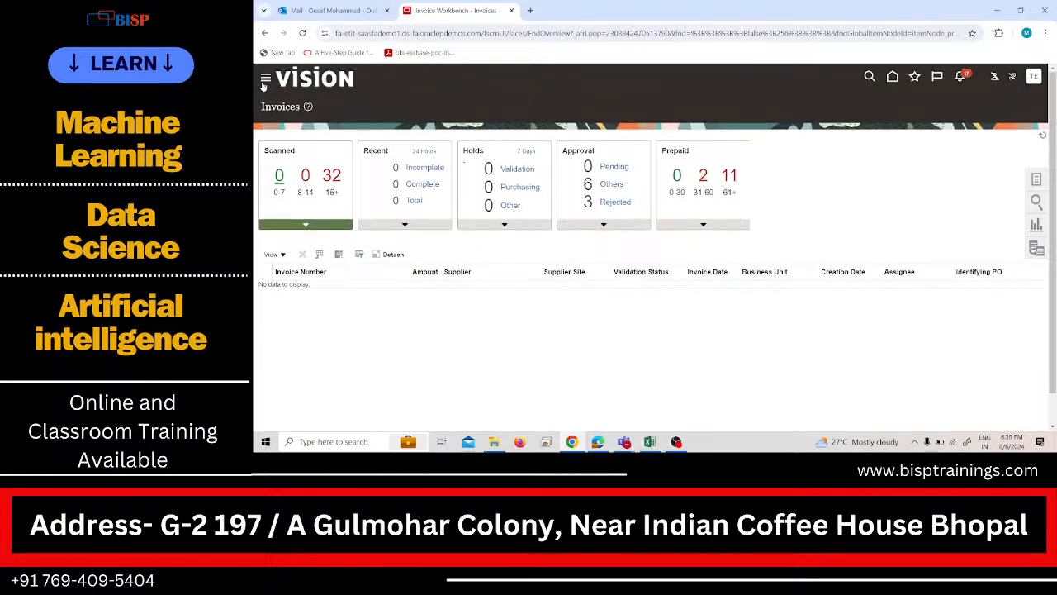
# Open the Payables Payments overview and look through its payment process requests, payment files, stop payment requests and supplier site holds.
pyautogui.click(265, 79)
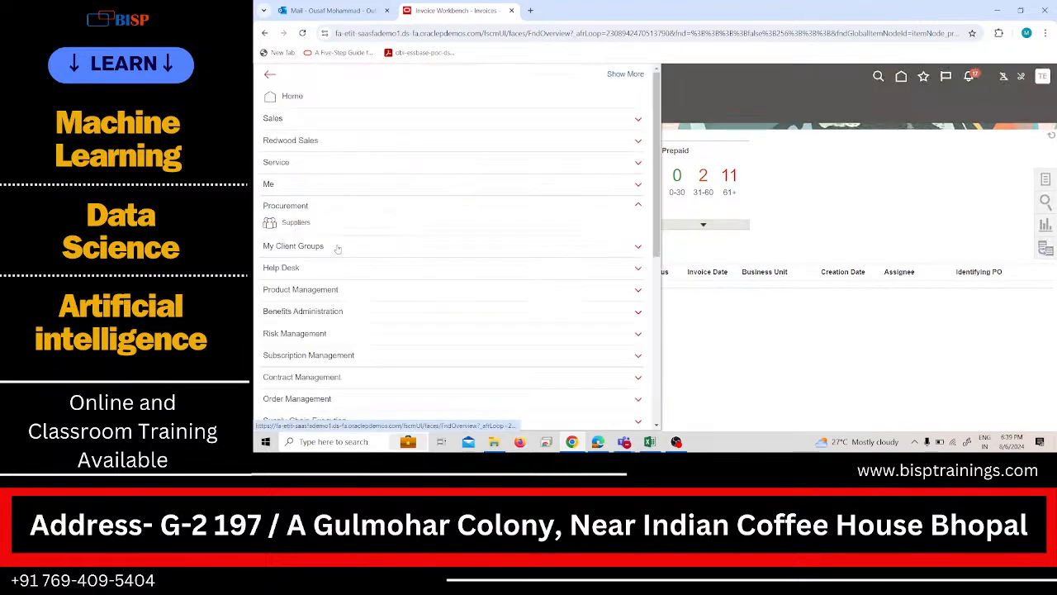
pyautogui.scroll(-5, 327, 226)
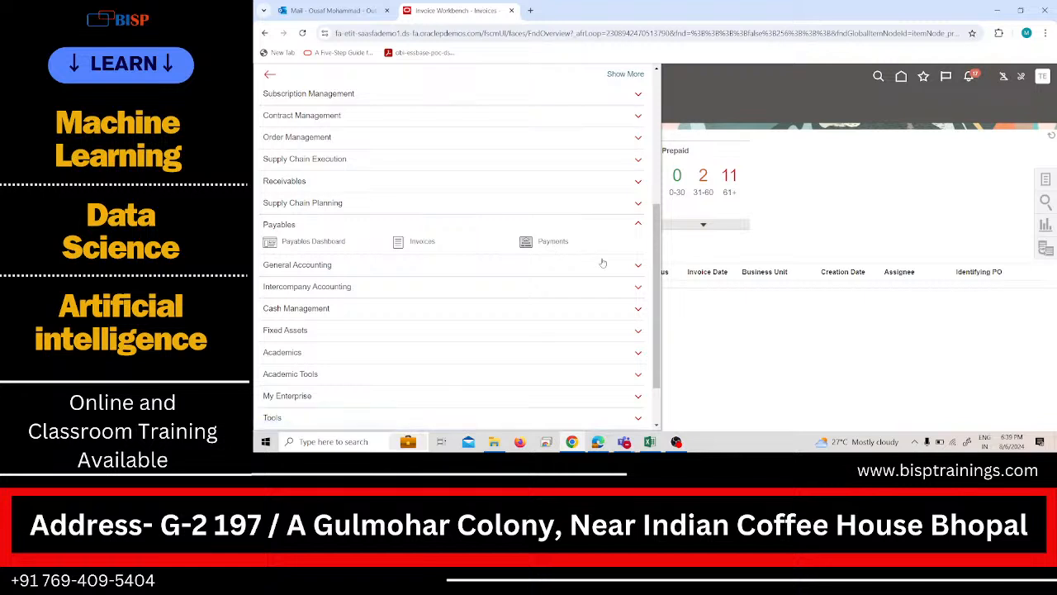
pyautogui.click(553, 240)
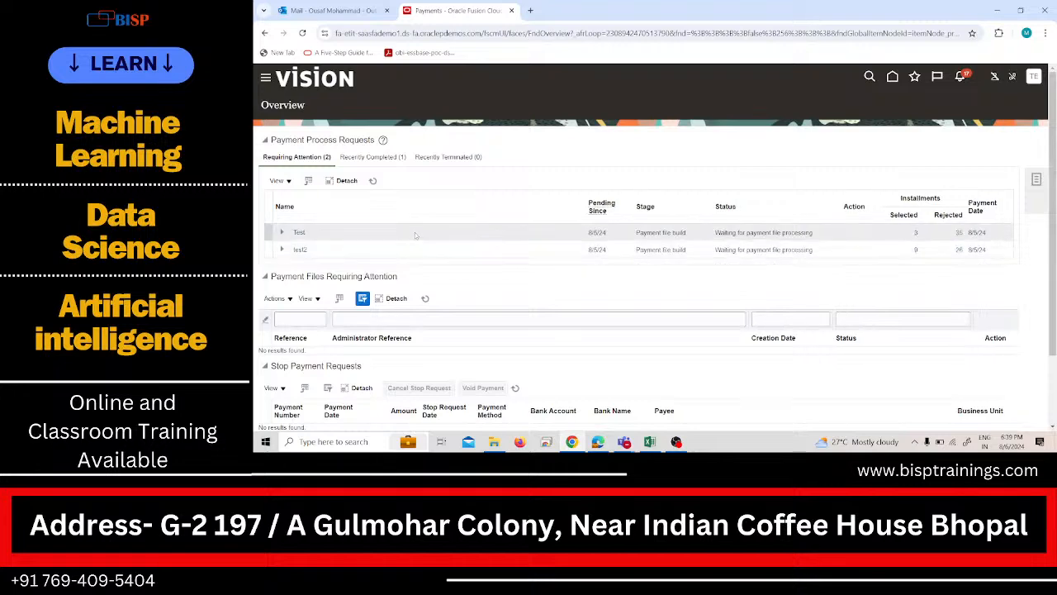
pyautogui.scroll(-1, 345, 173)
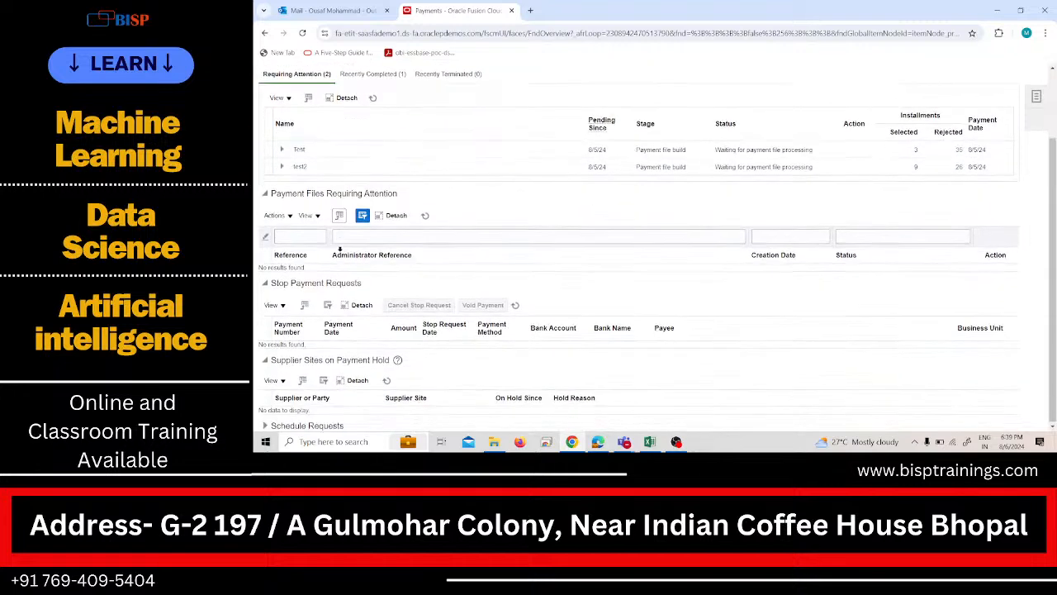
pyautogui.scroll(1, 685, 231)
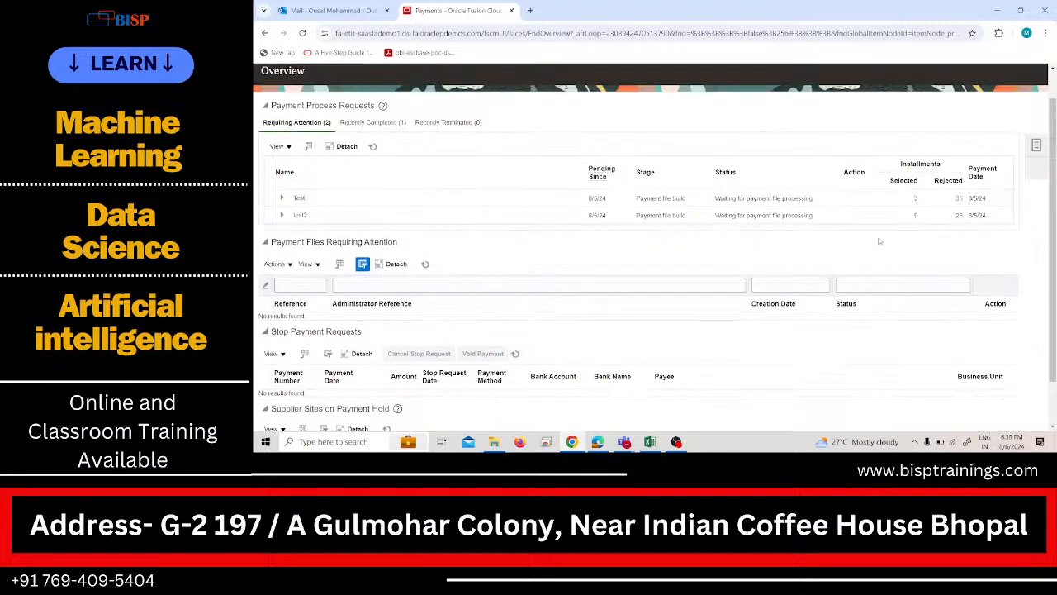
# Open the Create Payment page from the payment tasks to examine its fields, and cancel it without saving.
pyautogui.click(1037, 146)
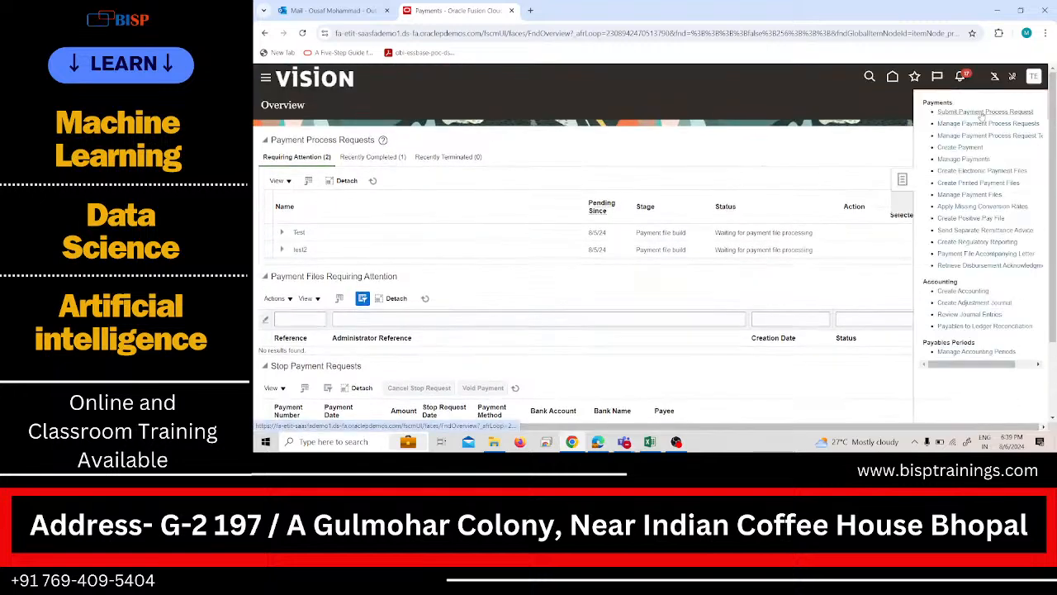
pyautogui.click(973, 148)
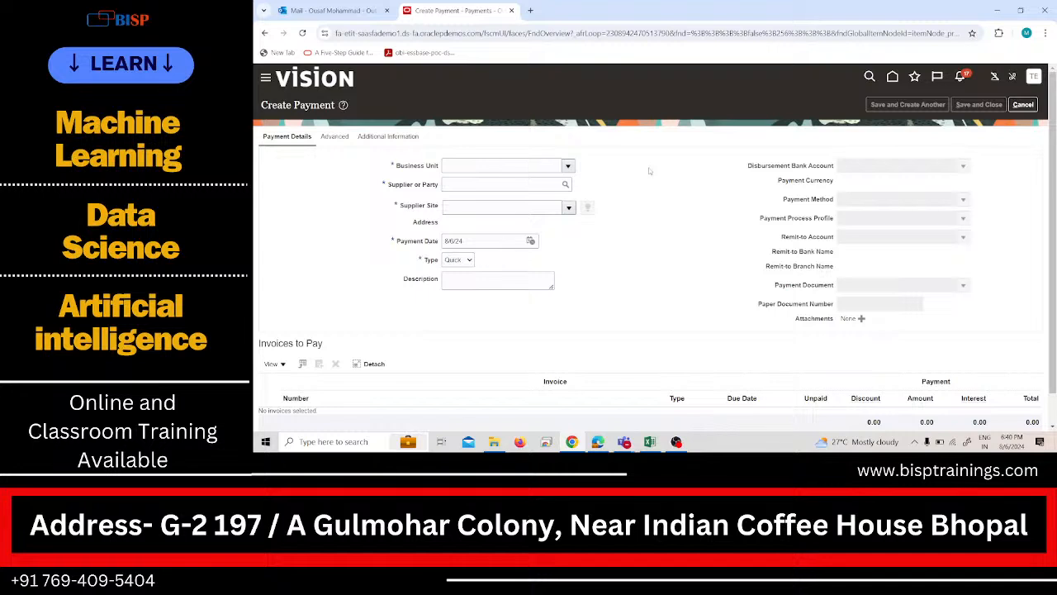
pyautogui.click(1031, 105)
pyautogui.click(1030, 104)
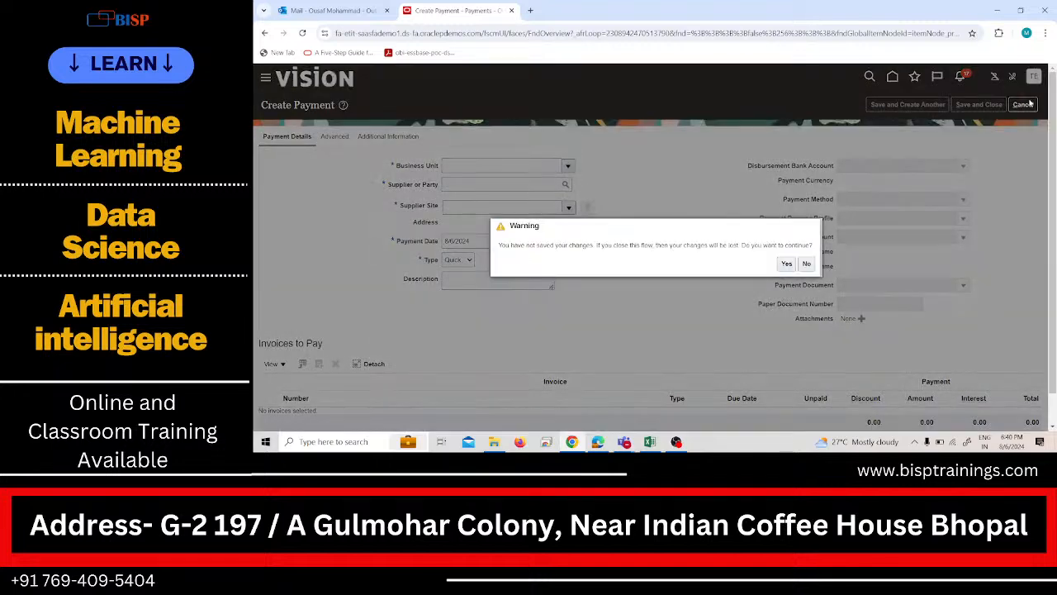
pyautogui.click(787, 265)
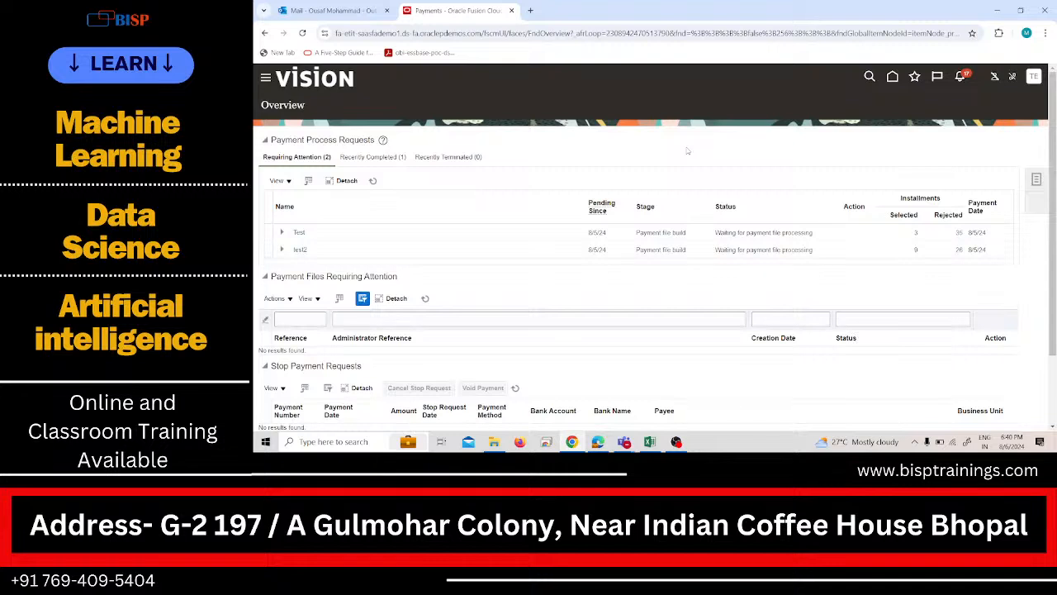
# Return to the Payables Invoices page and show its list of invoice, accounting and period tasks.
pyautogui.click(265, 78)
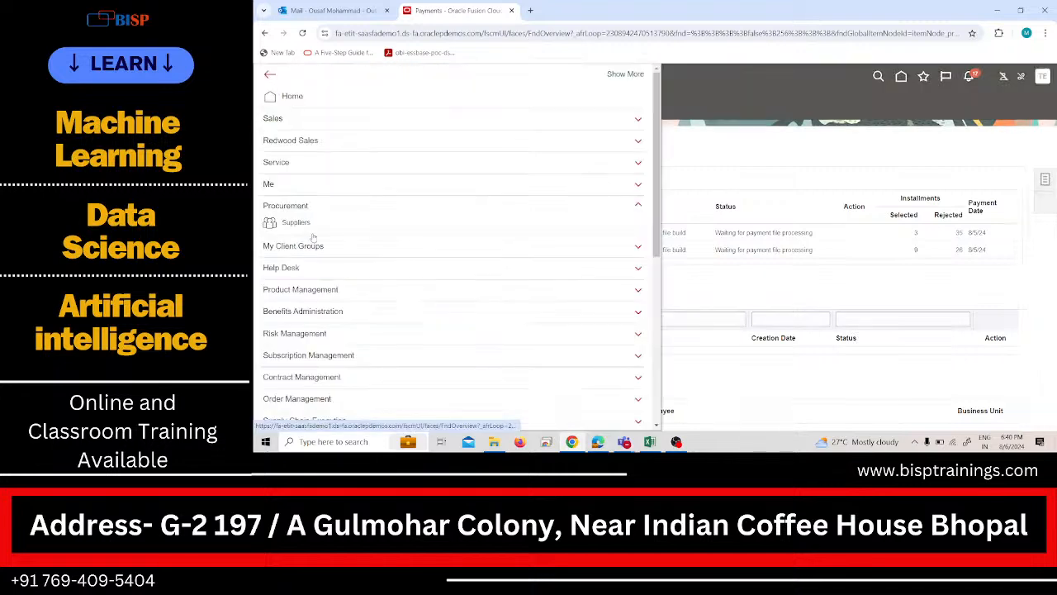
pyautogui.scroll(-5, 359, 219)
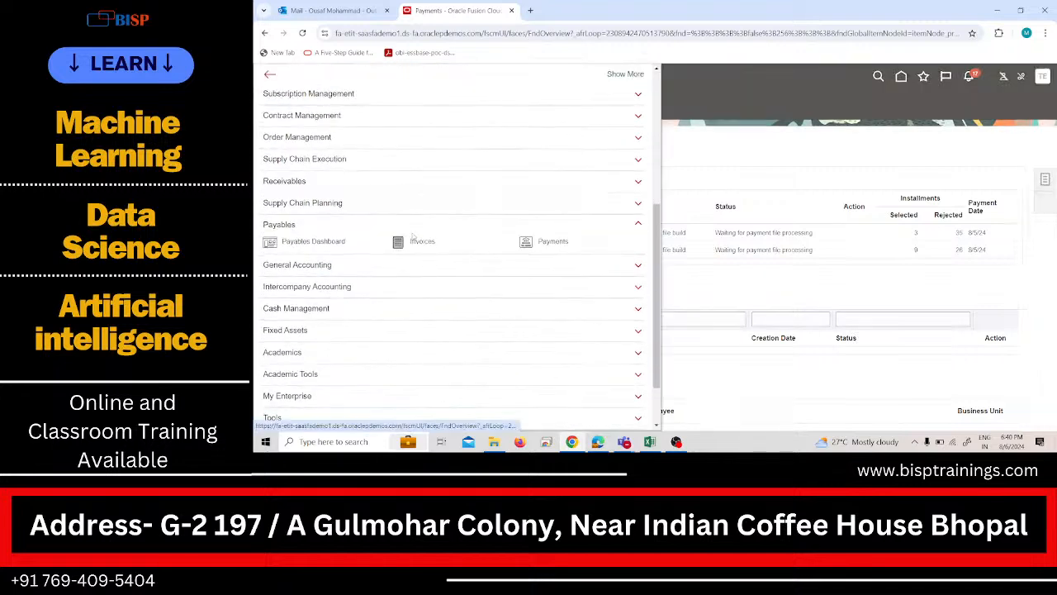
pyautogui.click(413, 238)
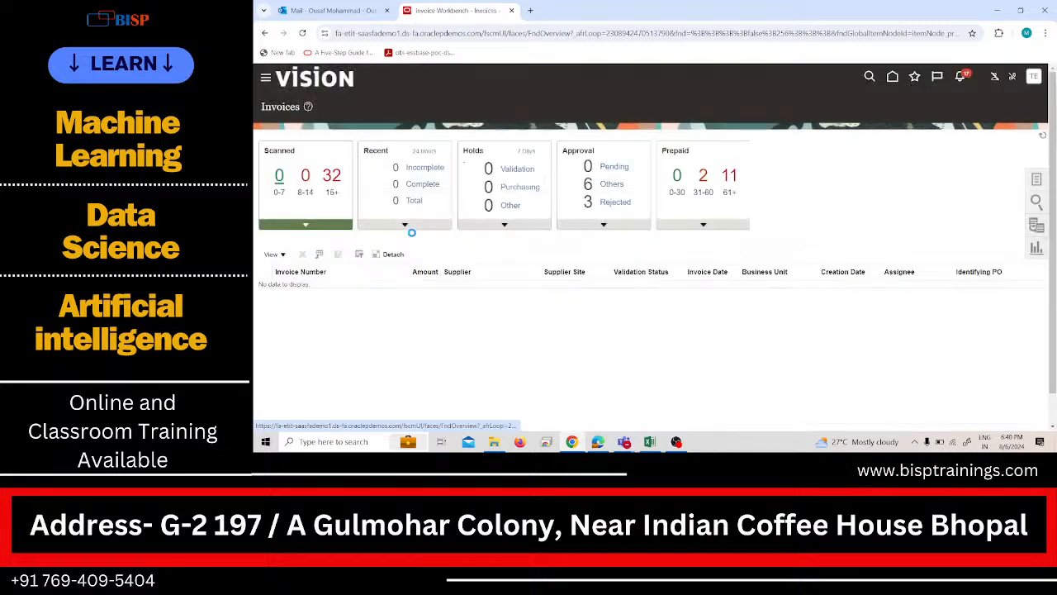
pyautogui.click(1038, 181)
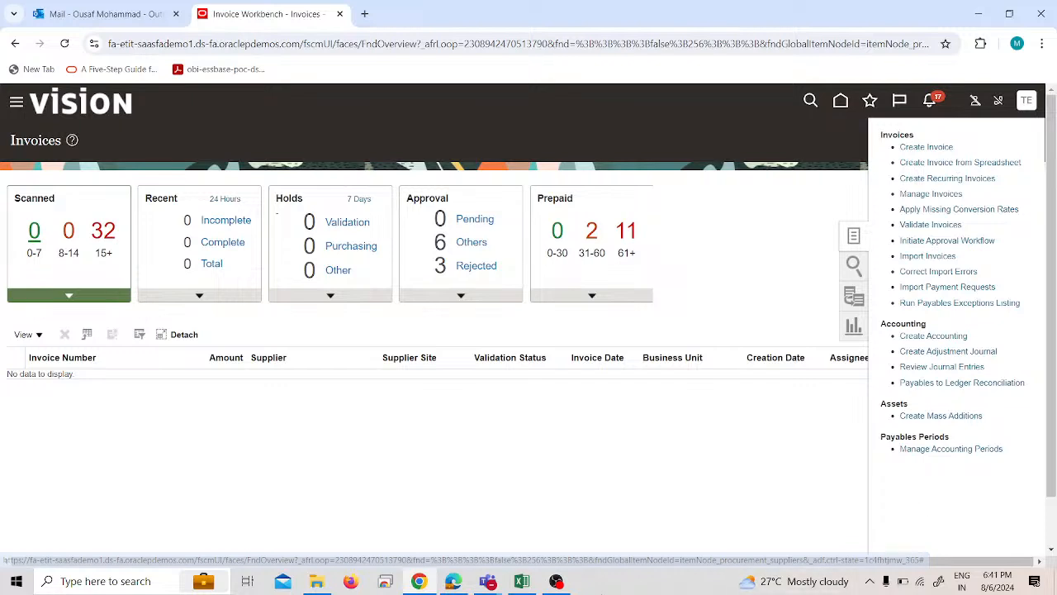
pyautogui.moveTo(530, 581)
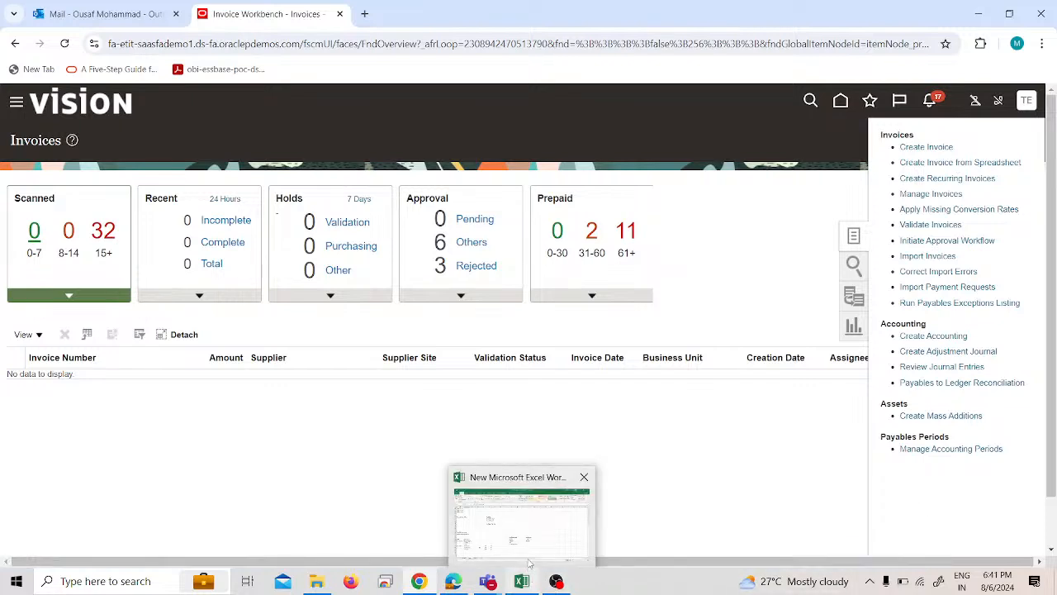
pyautogui.click(507, 523)
pyautogui.click(556, 581)
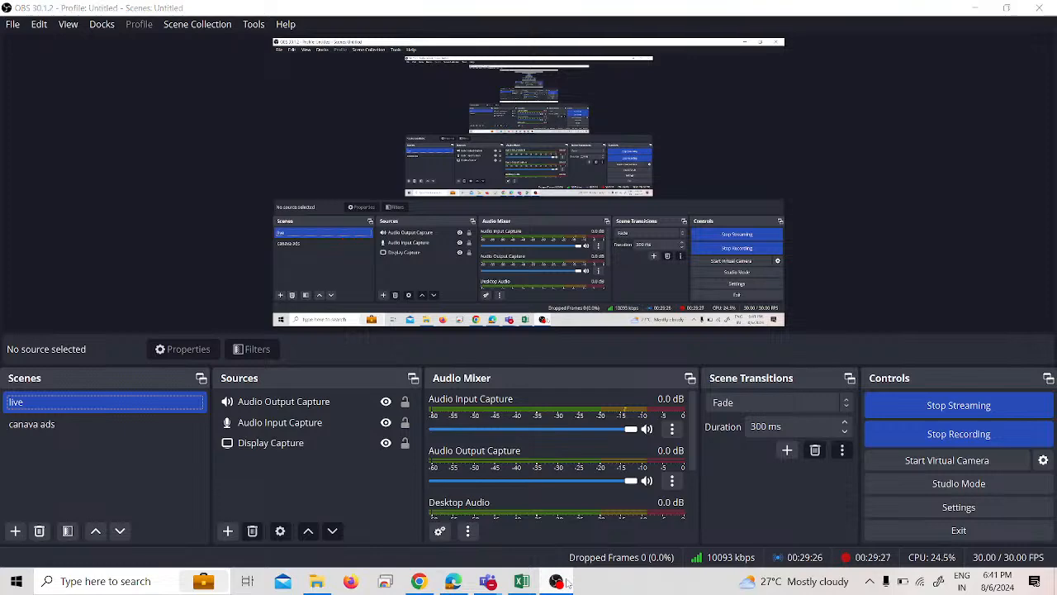
pyautogui.click(568, 584)
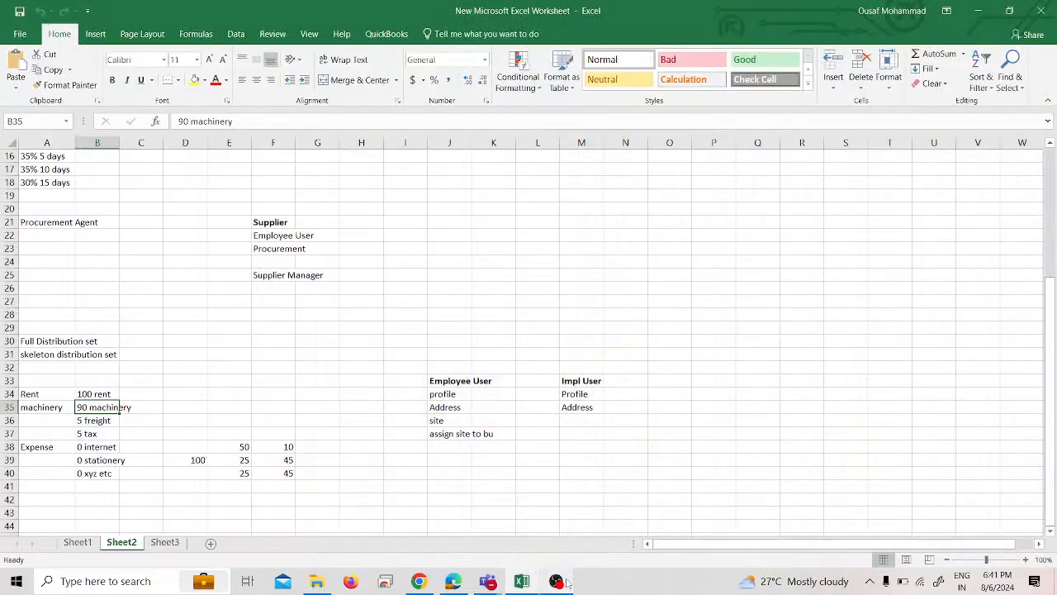
pyautogui.click(451, 585)
pyautogui.click(521, 581)
pyautogui.click(495, 584)
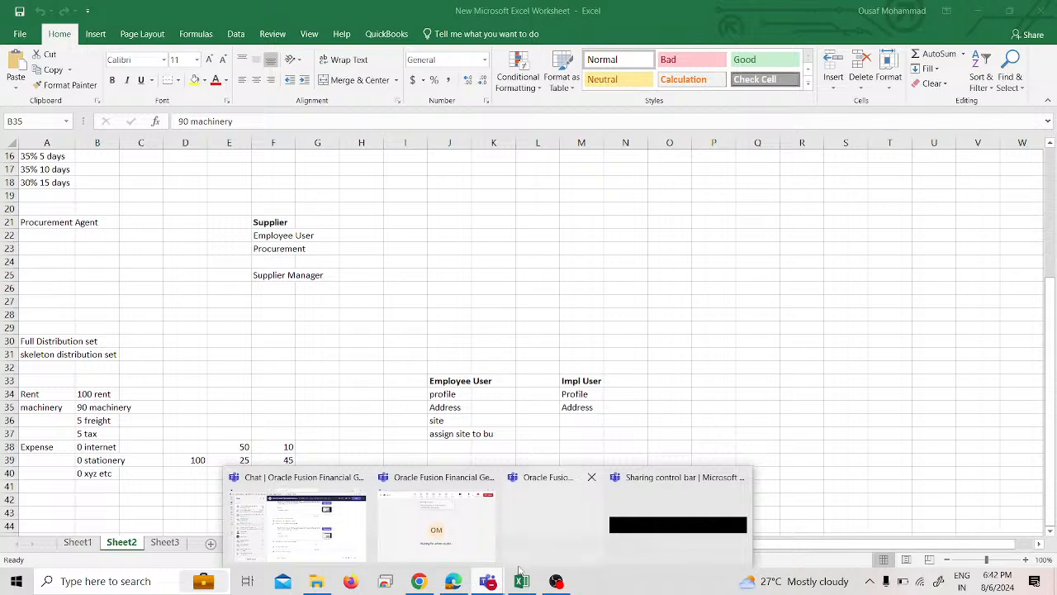
# Switch to YouTube Studio, end the live stream and dismiss the finished-stream summary.
pyautogui.click(452, 582)
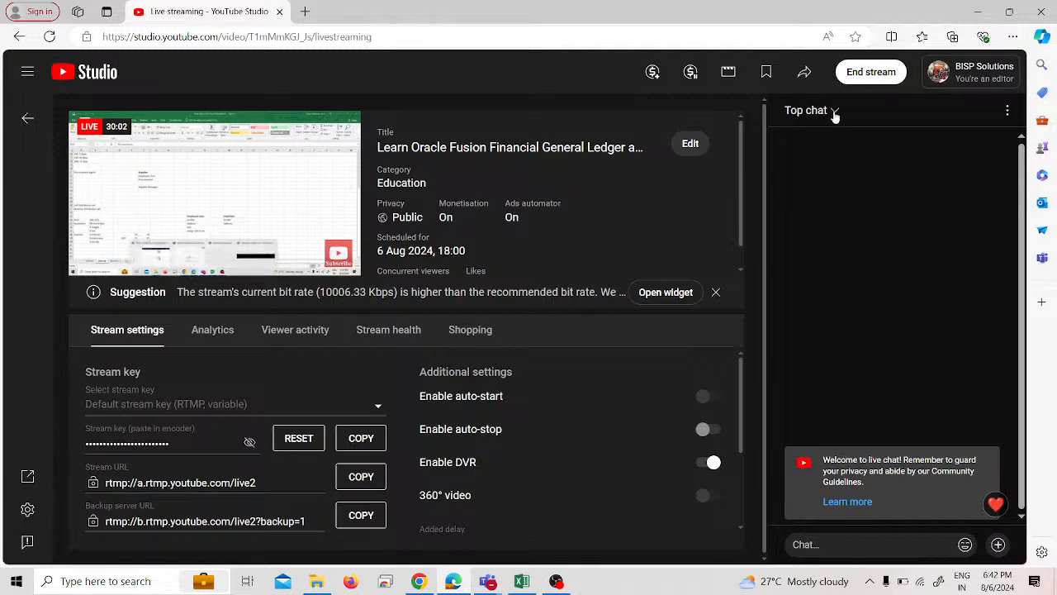
pyautogui.click(880, 76)
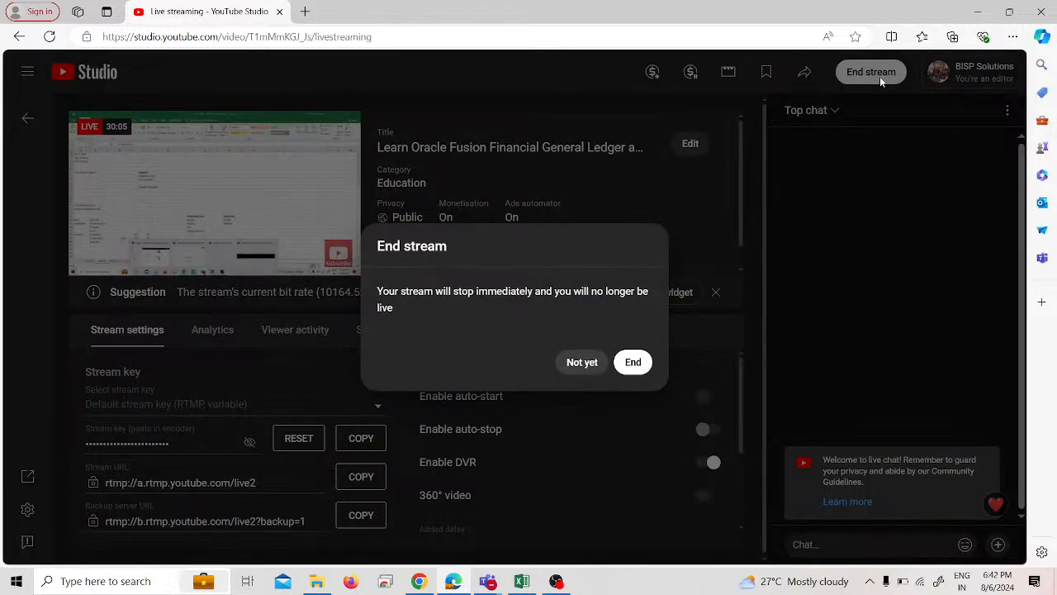
pyautogui.click(633, 364)
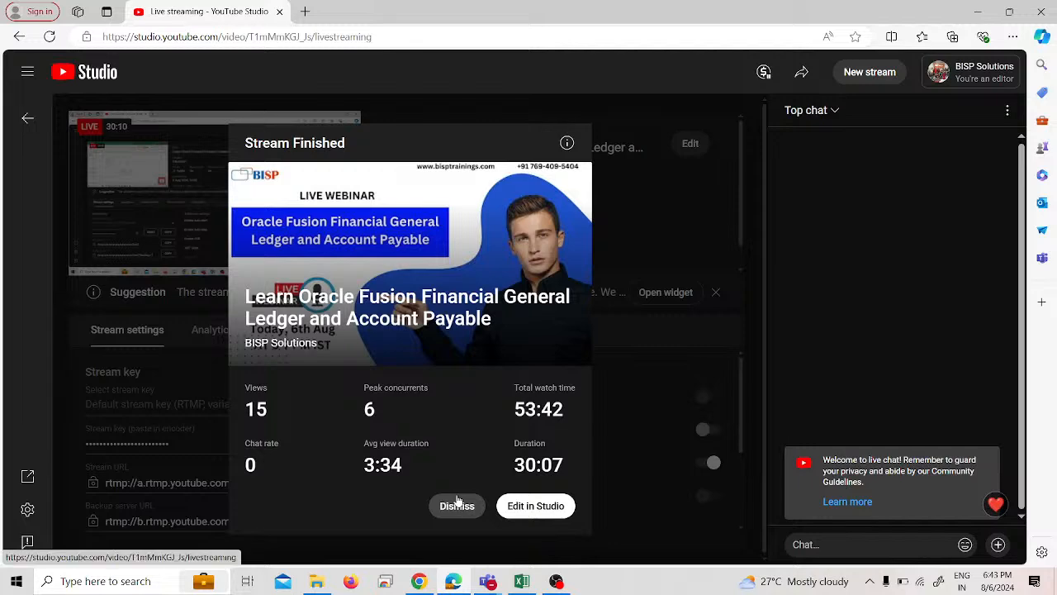
pyautogui.click(456, 504)
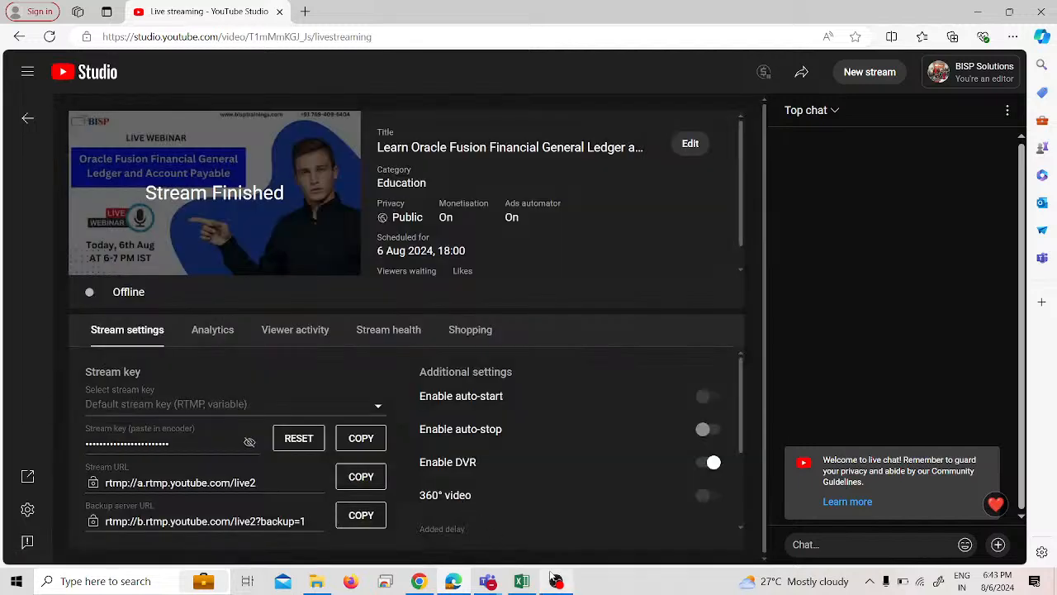